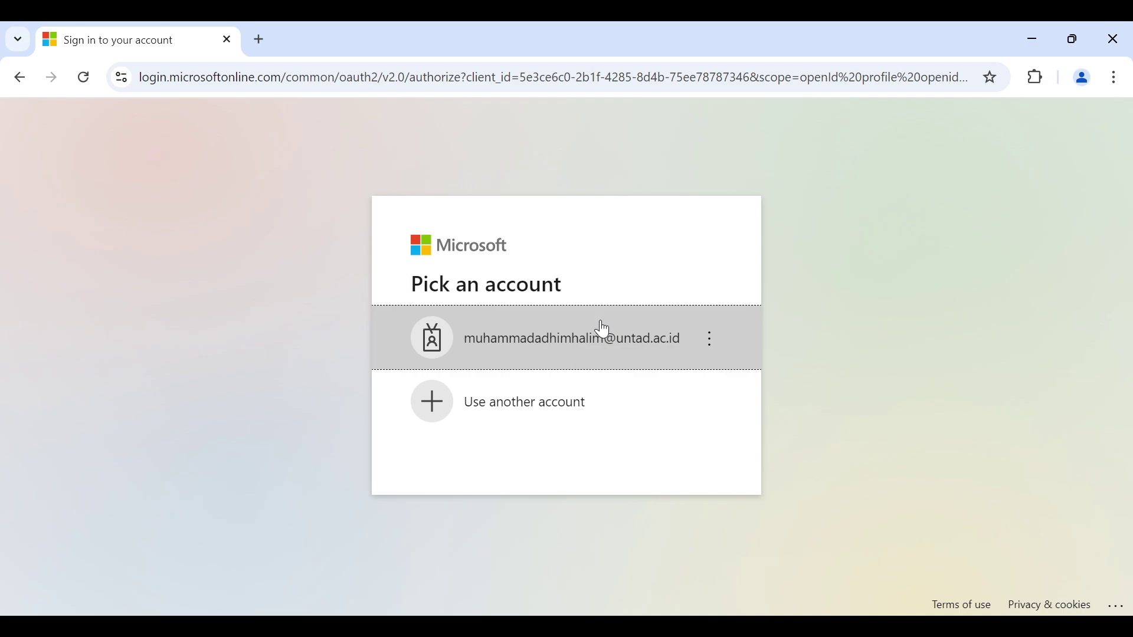
Step: Sign in with the university account and its password, choosing to stay signed in
click(594, 348)
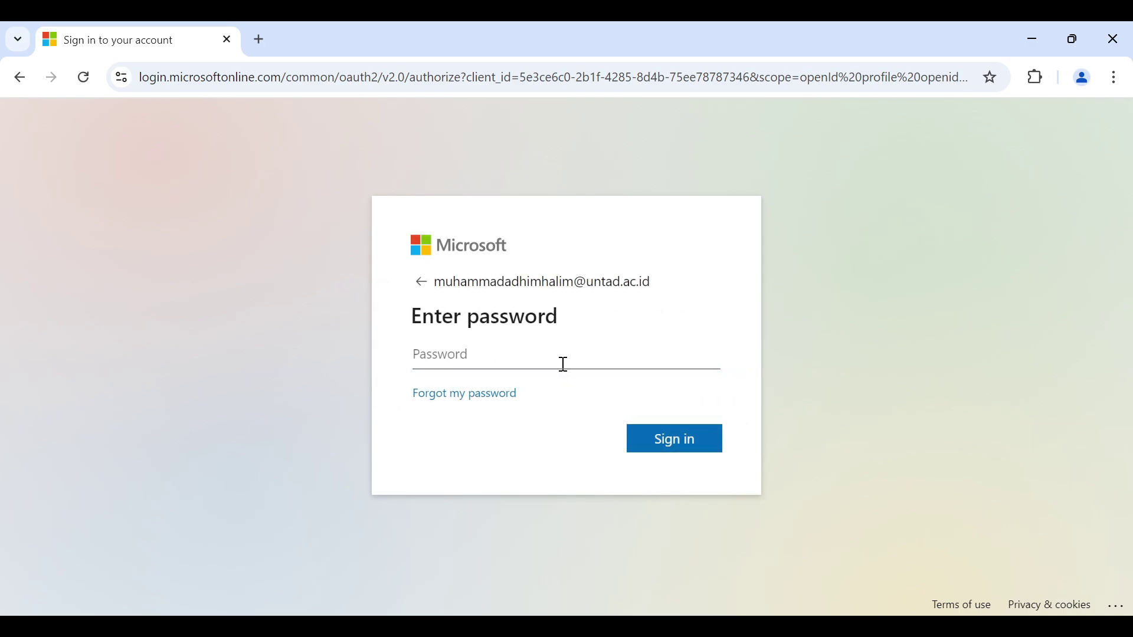
text(********)
key(Return)
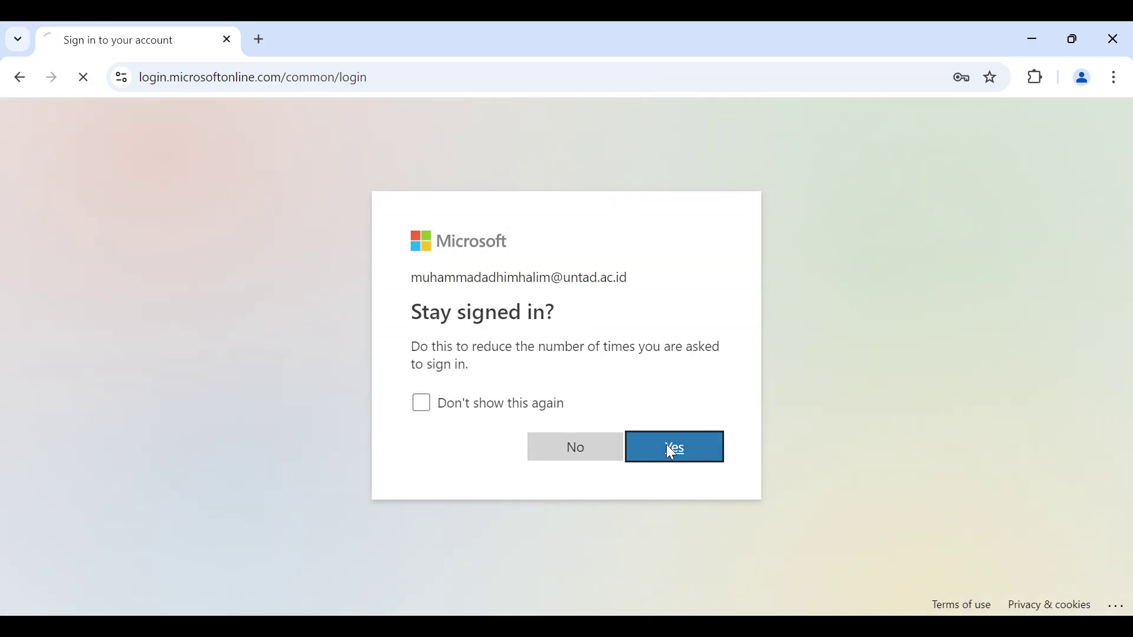
click(672, 450)
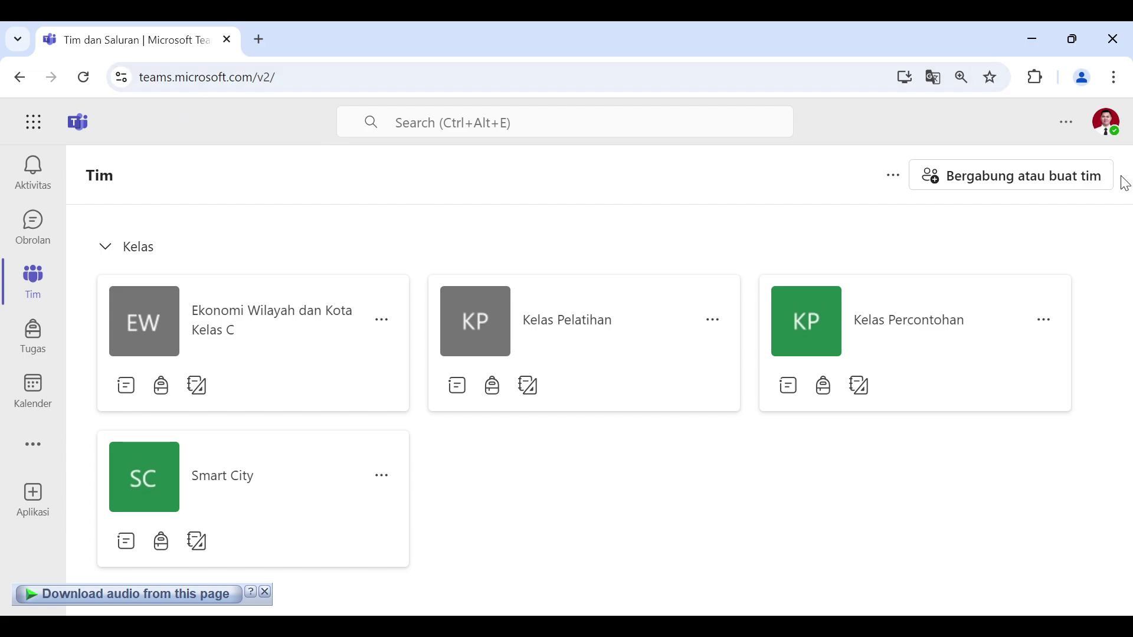
Step: Open the Teams Pengaturan page from the Settings and more menu
click(1066, 121)
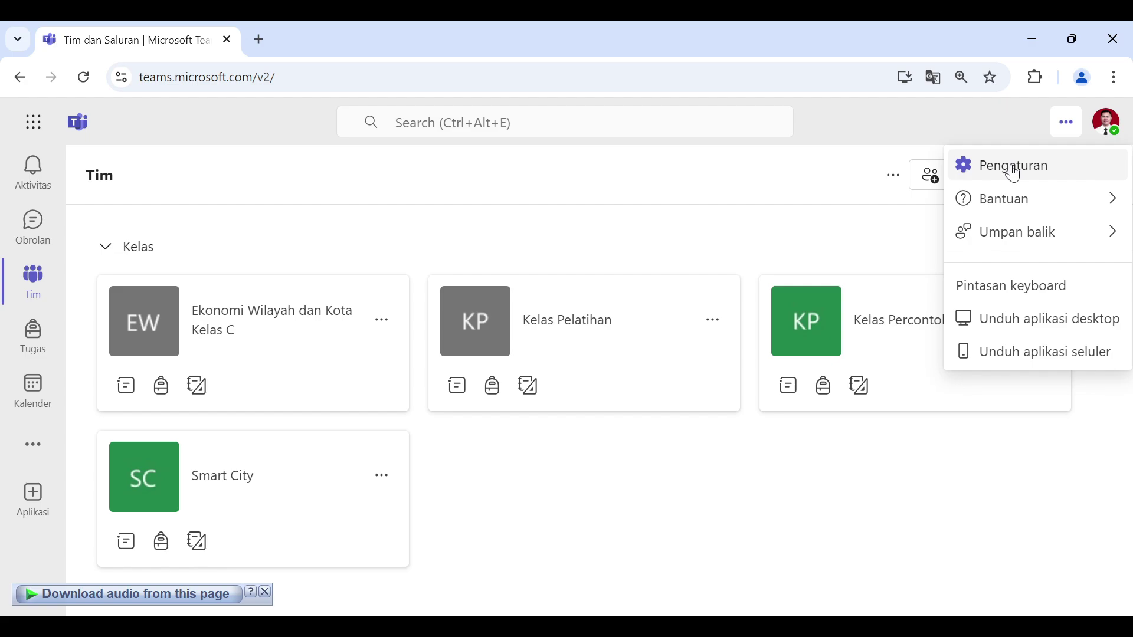
click(1028, 115)
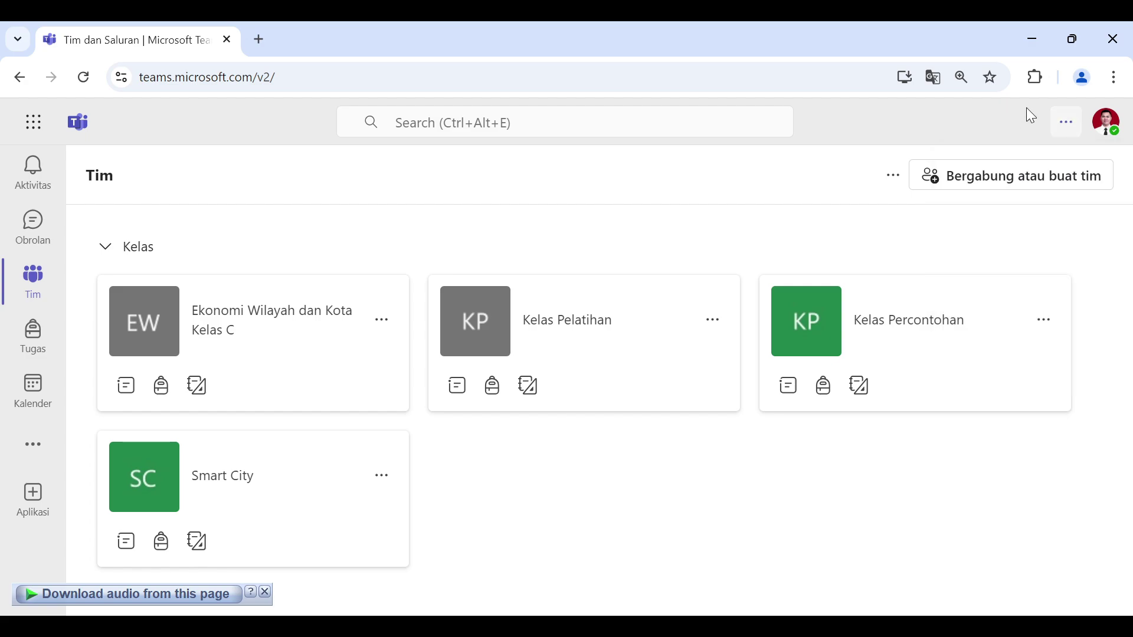
click(1071, 125)
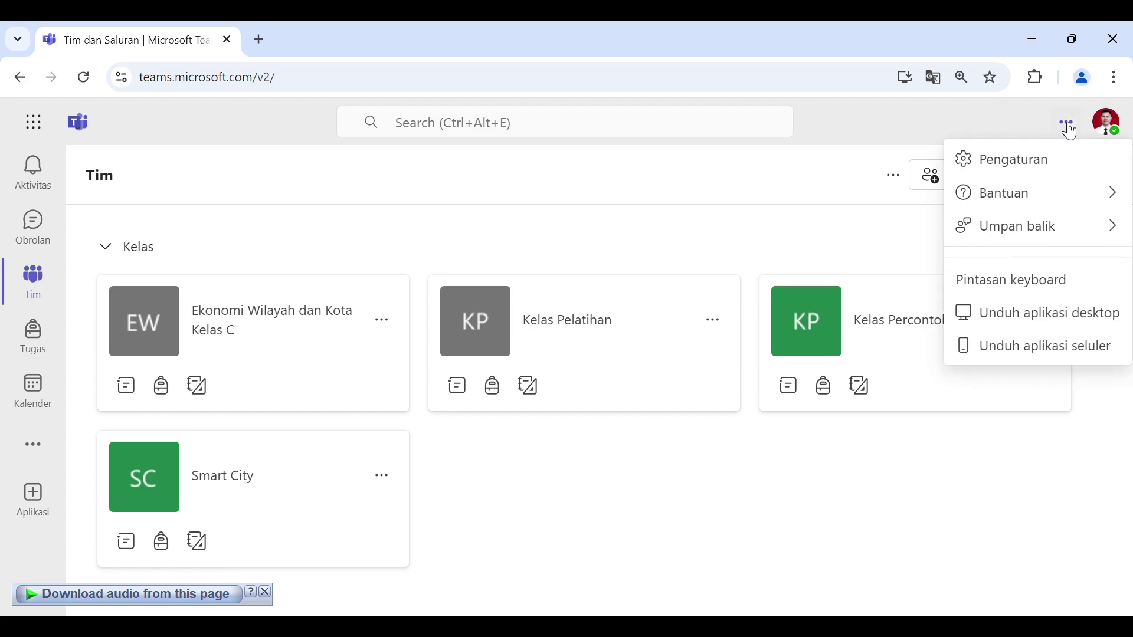
click(1020, 172)
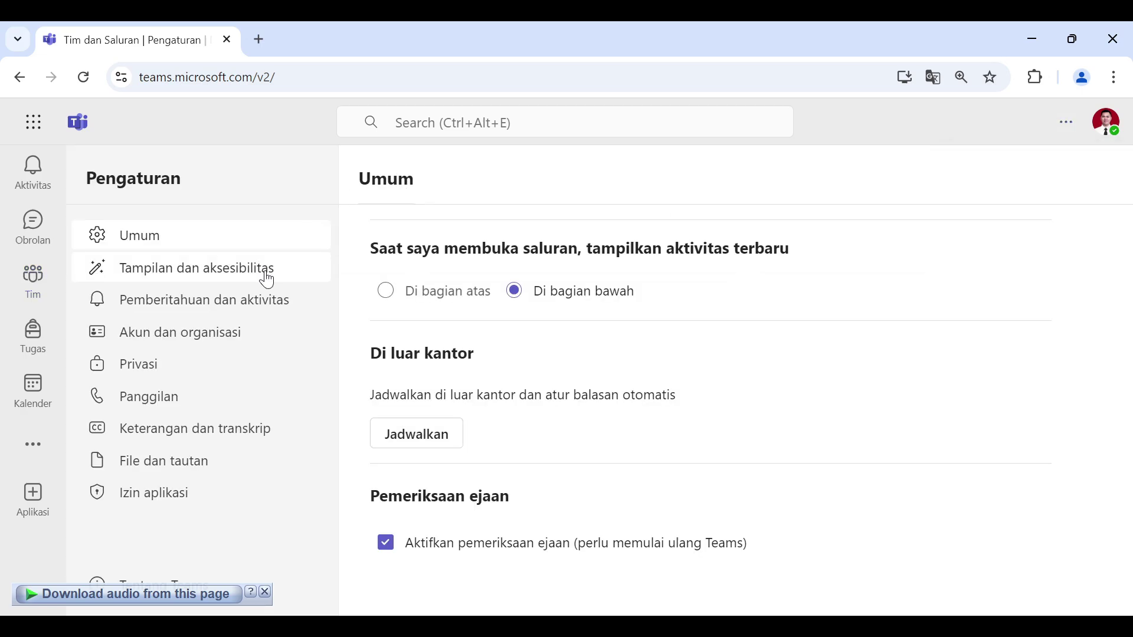
Step: In Tampilan dan aksesibilitas, try the Gelap, Klasik and Kontras tinggi themes, then return to a light theme
click(267, 280)
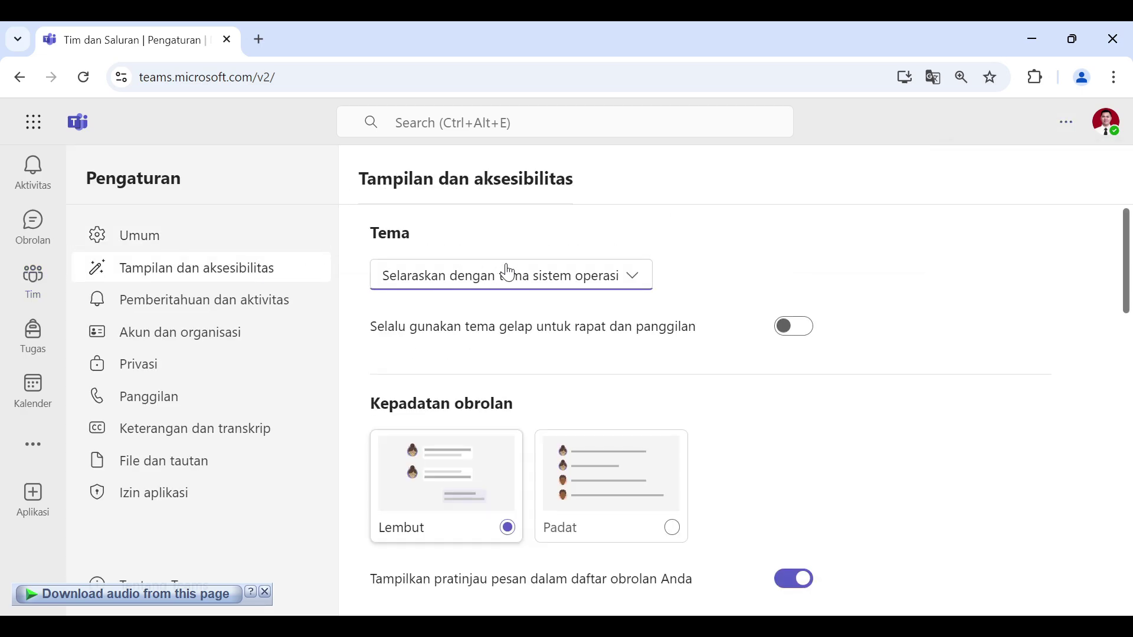
click(621, 291)
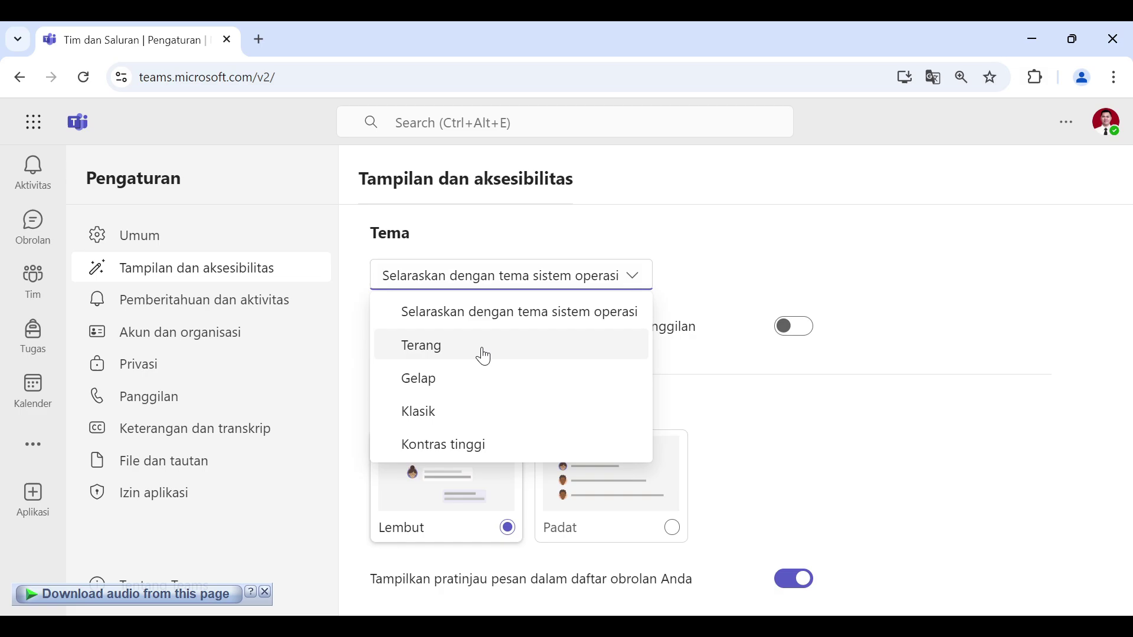
click(469, 386)
click(548, 271)
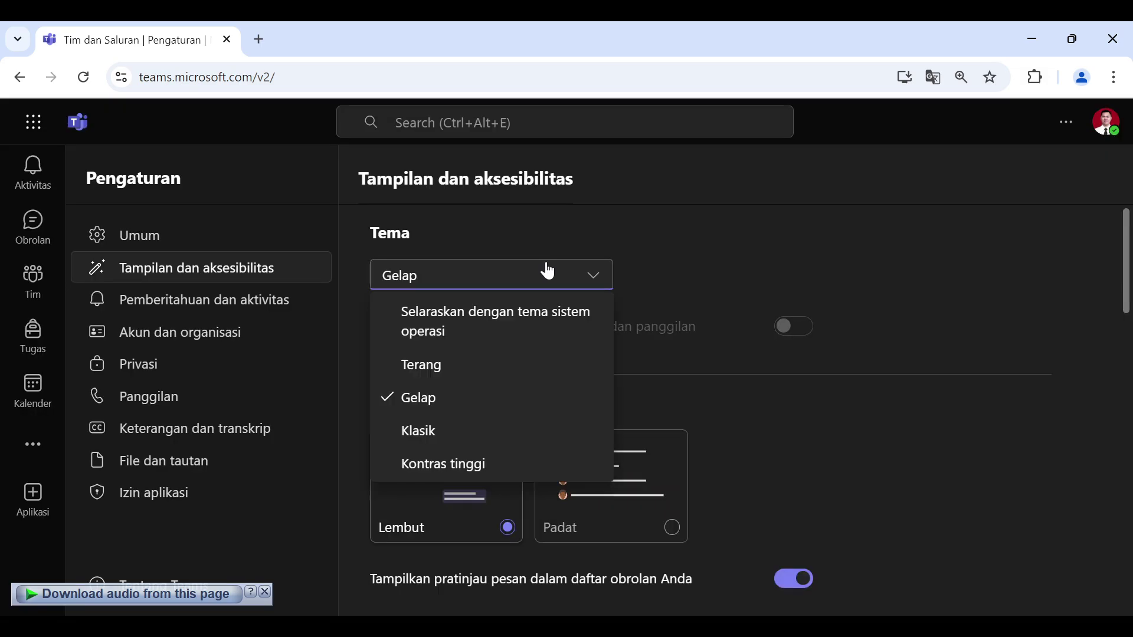
click(466, 431)
click(550, 285)
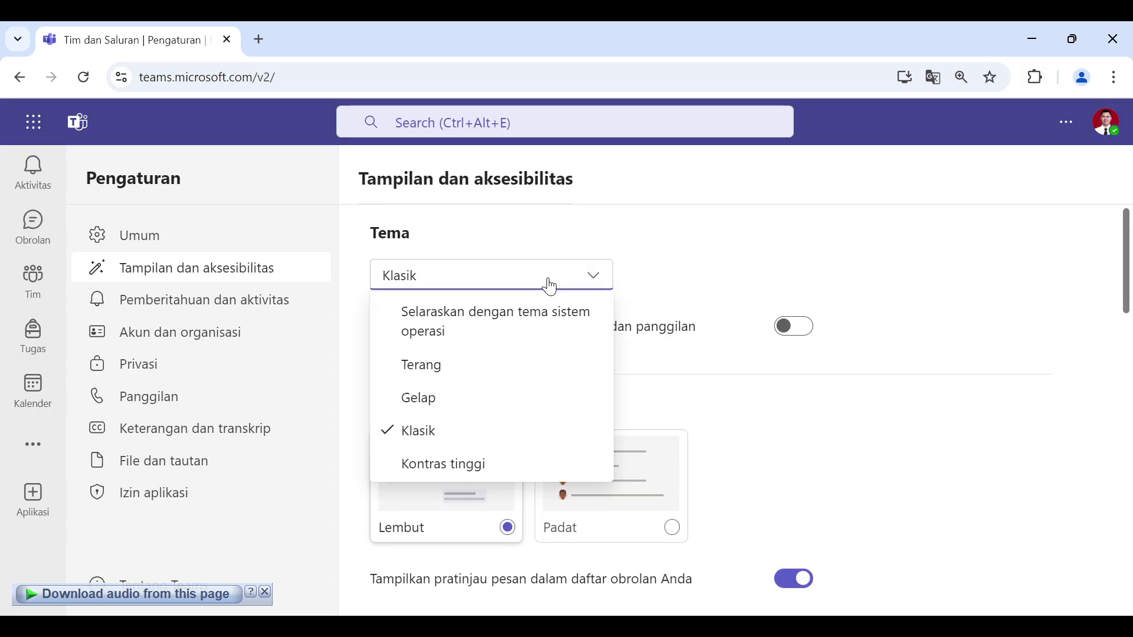
click(472, 466)
click(561, 285)
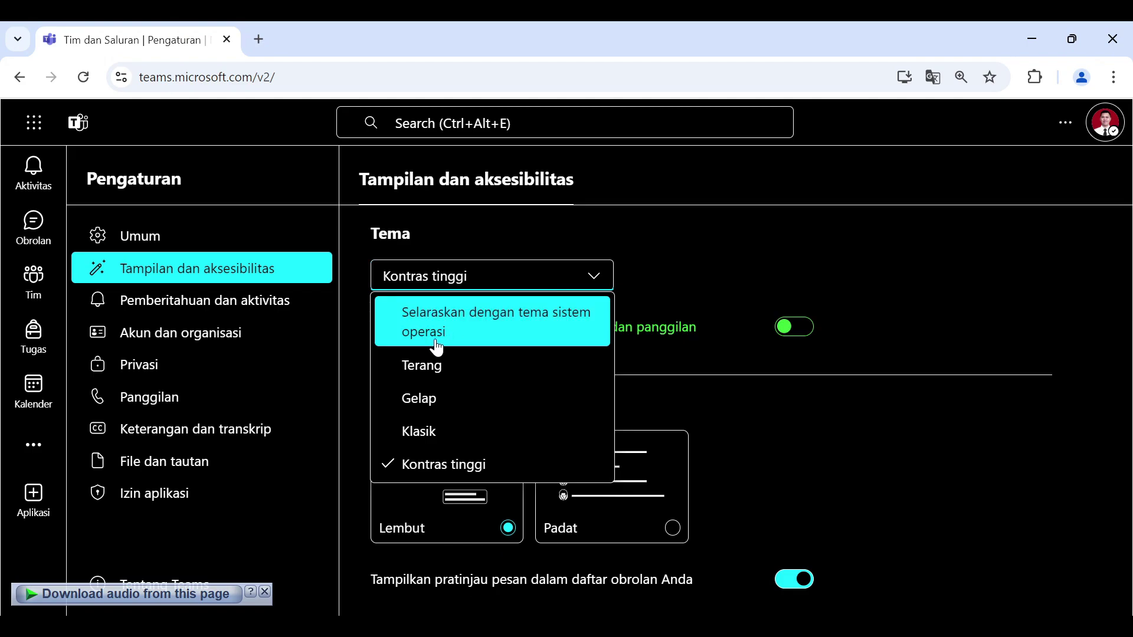
click(479, 374)
scroll(982, 265, down, 3)
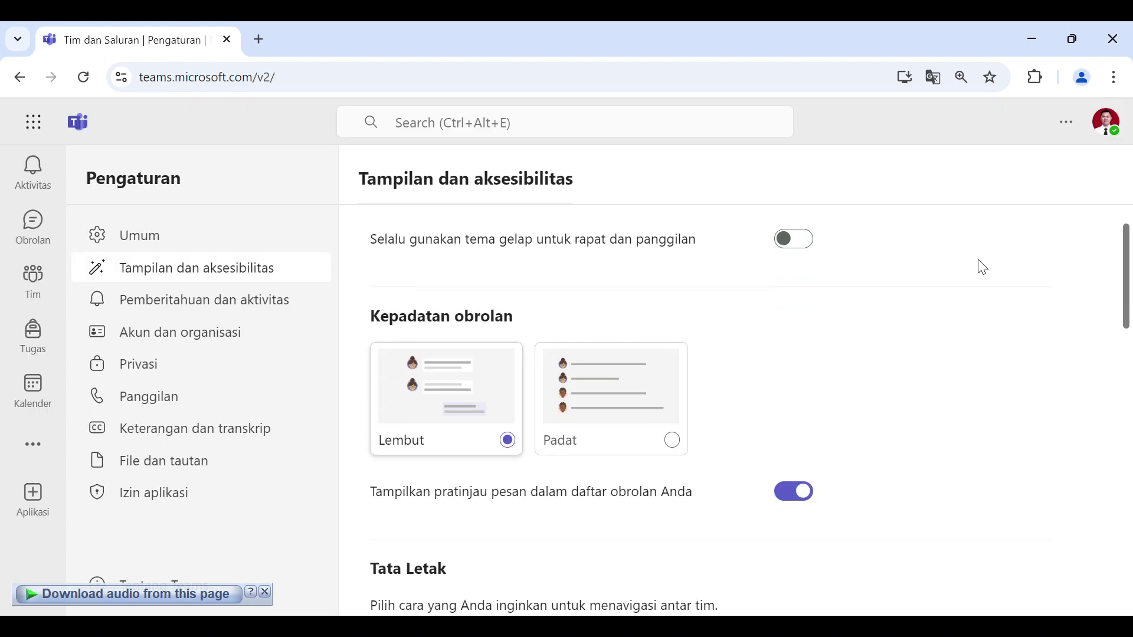
scroll(979, 272, down, 10)
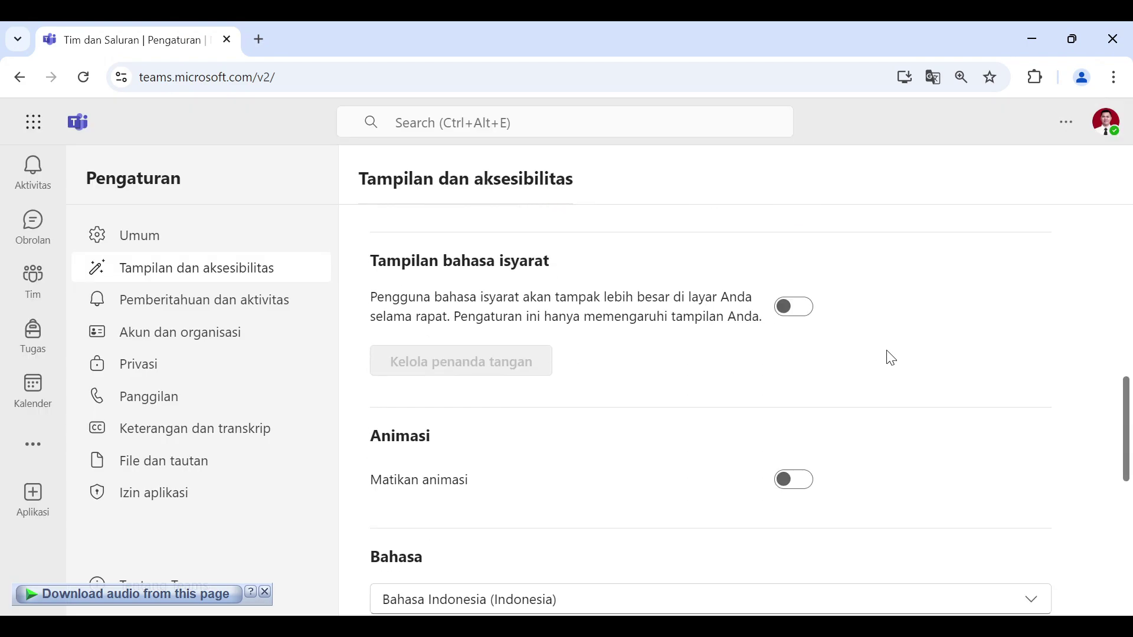
Step: Check the Bahasa dropdown, keep Bahasa Indonesia, and go back to the Tim page
click(539, 335)
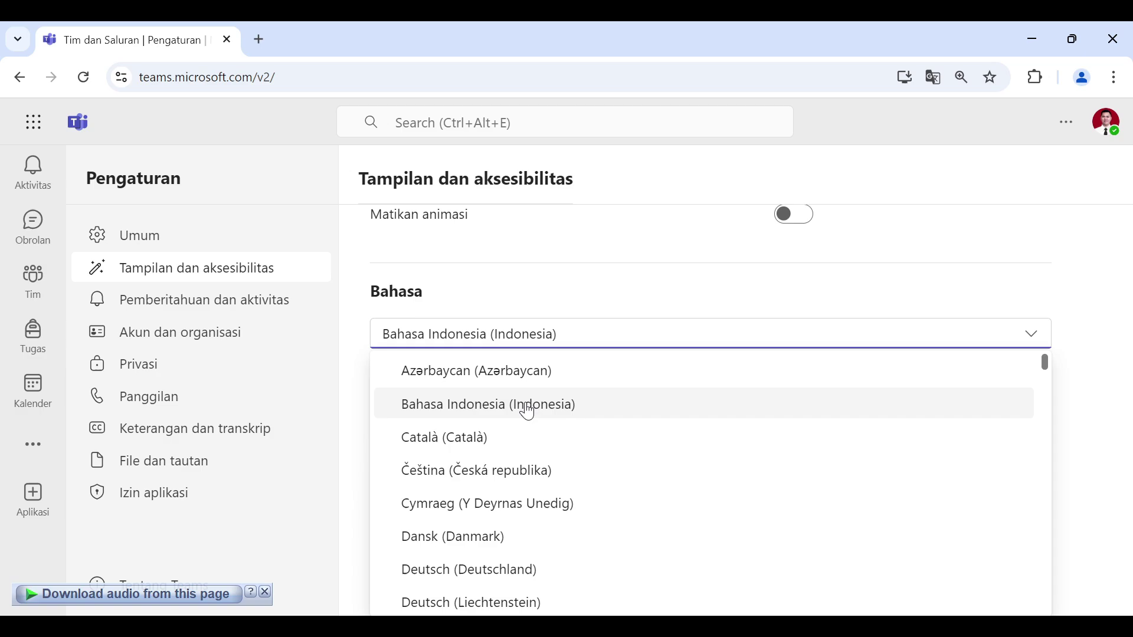
click(613, 304)
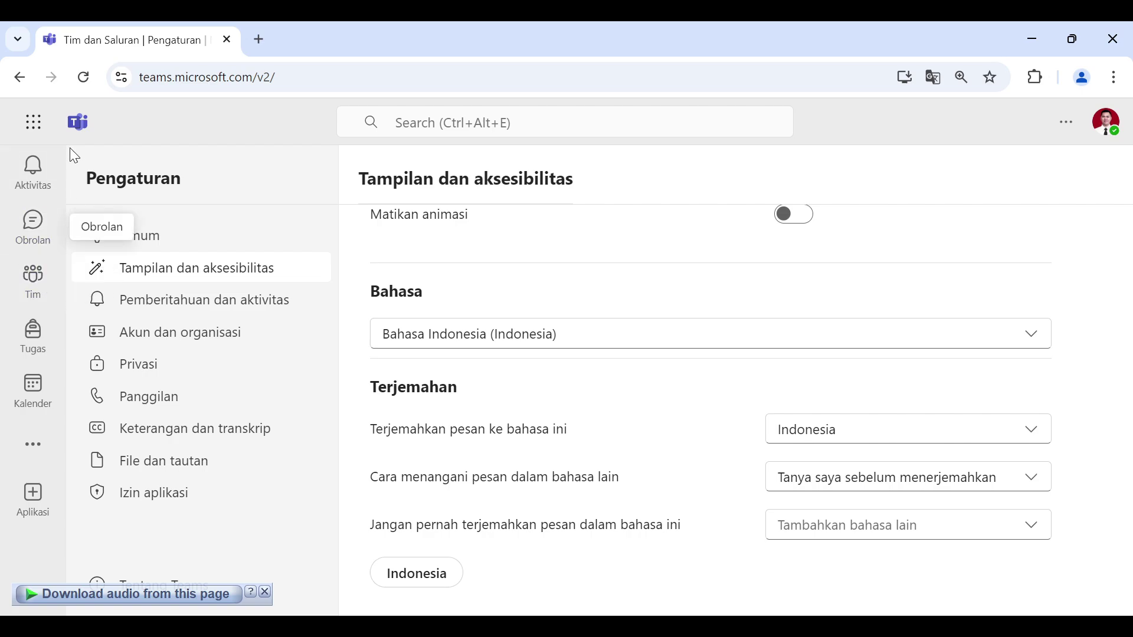
click(39, 288)
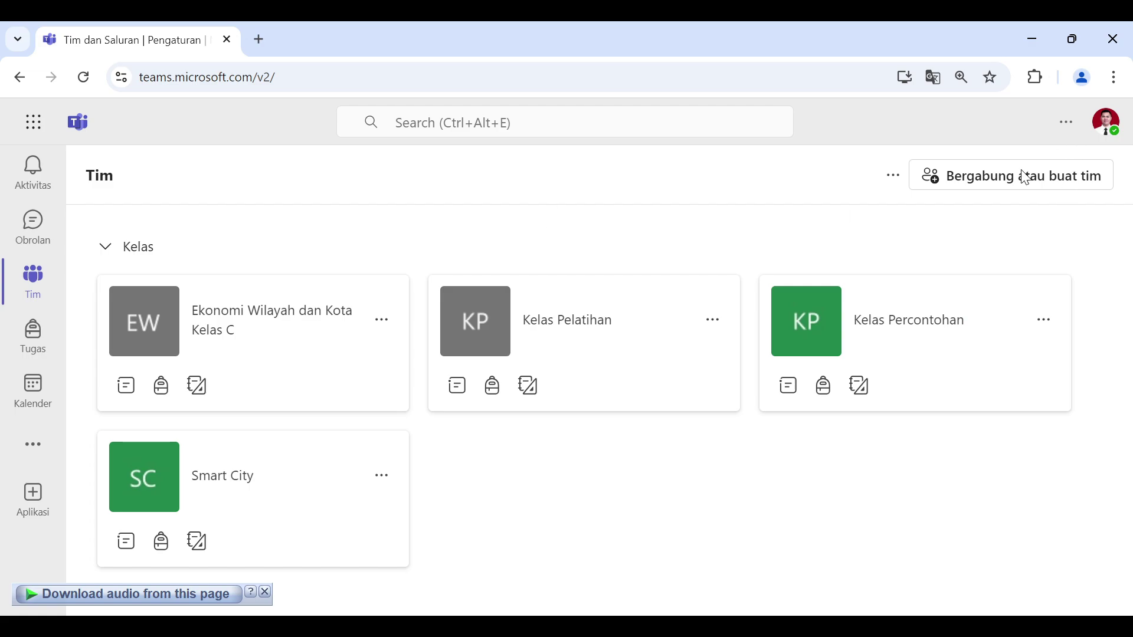
Step: Start a new team with Buat tim and open the Kelas template details
click(1001, 184)
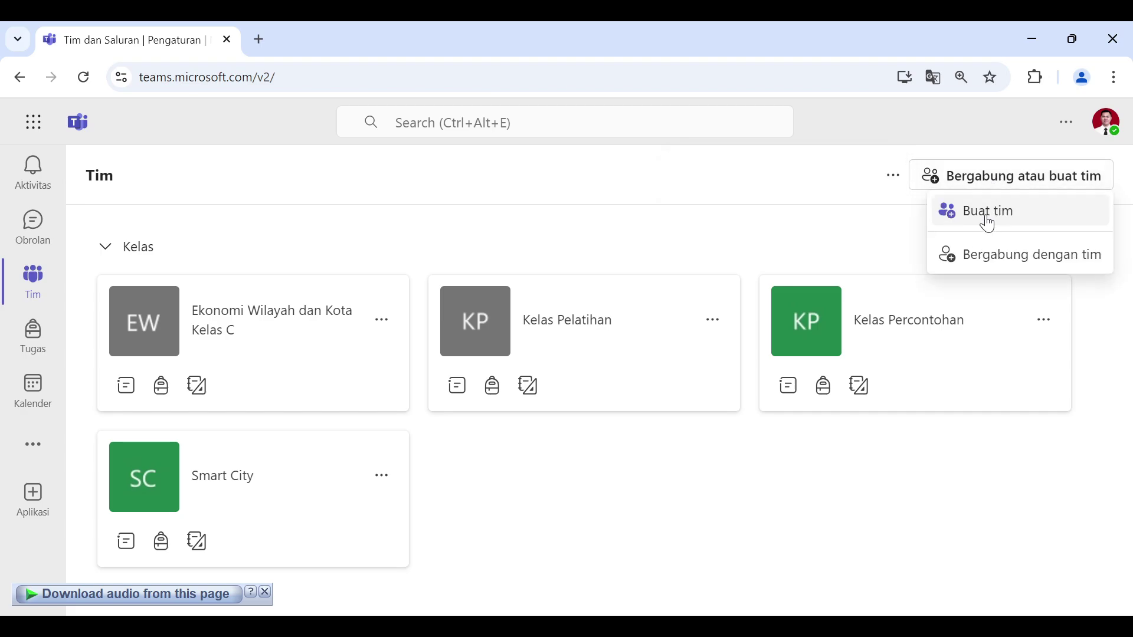
click(991, 218)
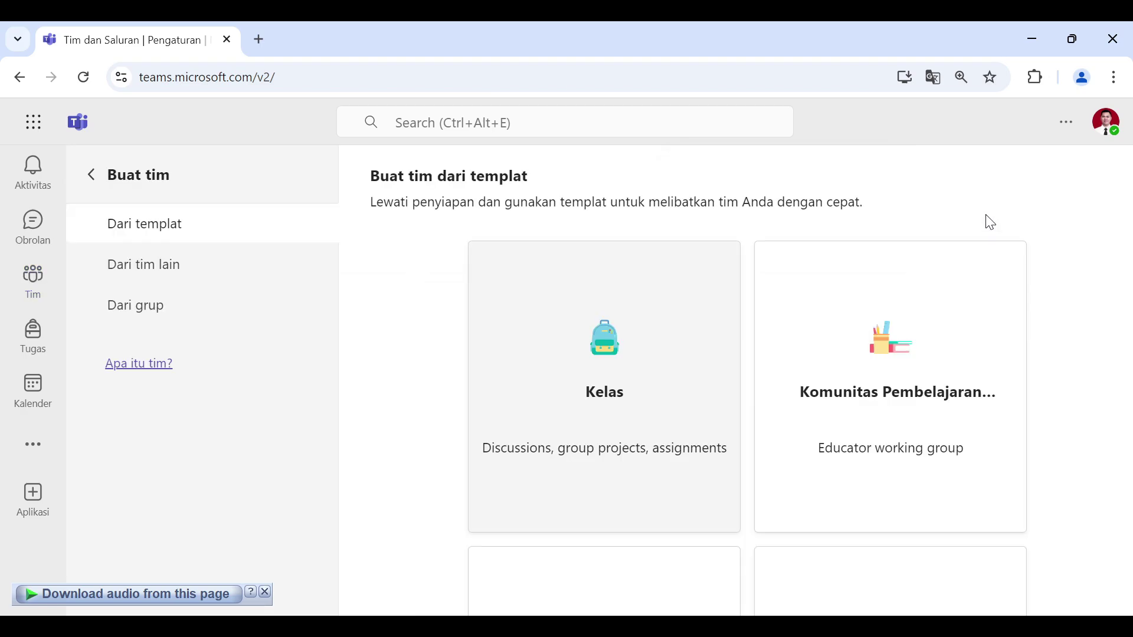
scroll(1056, 298, down, 4)
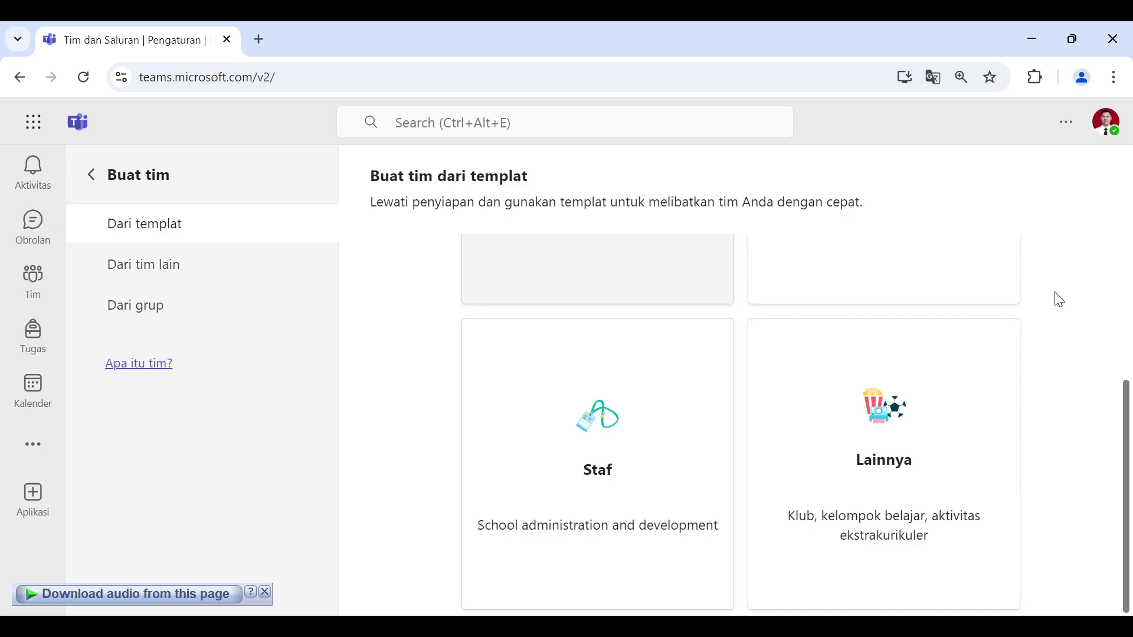
scroll(1058, 293, up, 3)
scroll(1059, 295, down, 3)
scroll(1065, 363, up, 3)
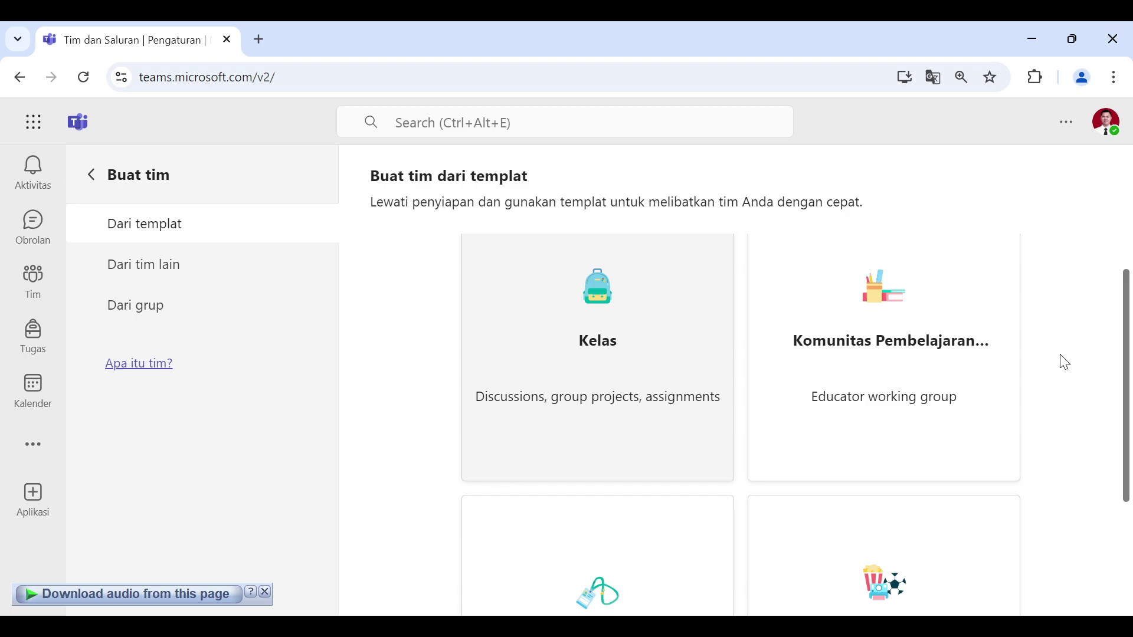
click(653, 306)
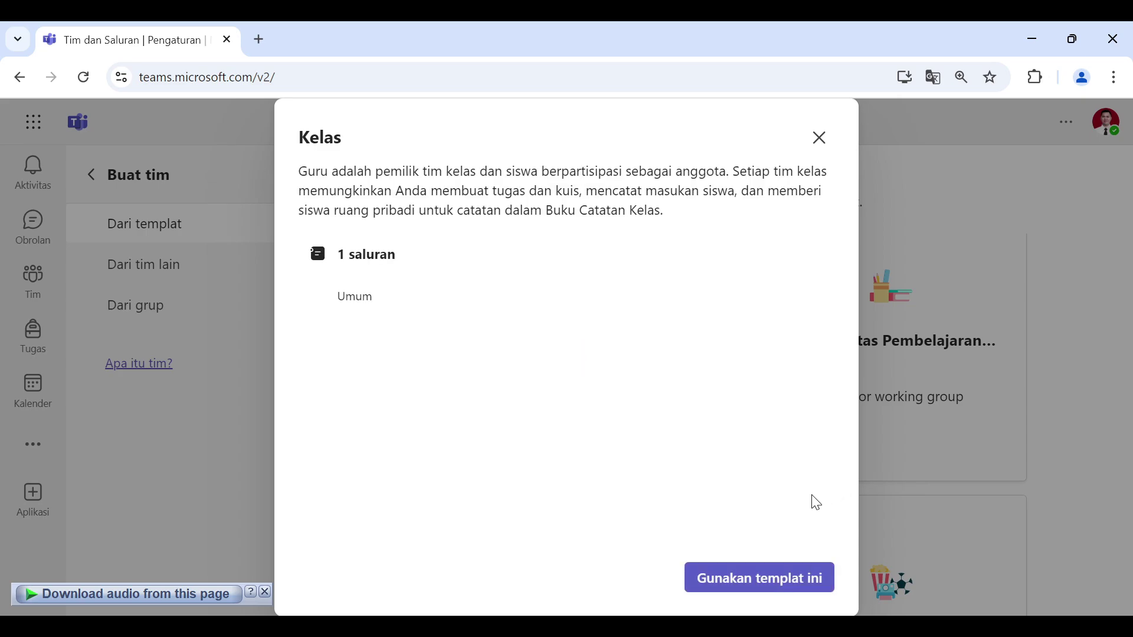
Step: Create a class team named 'Kelas Pelatihan' from the Kelas template, leaving the description blank
click(751, 586)
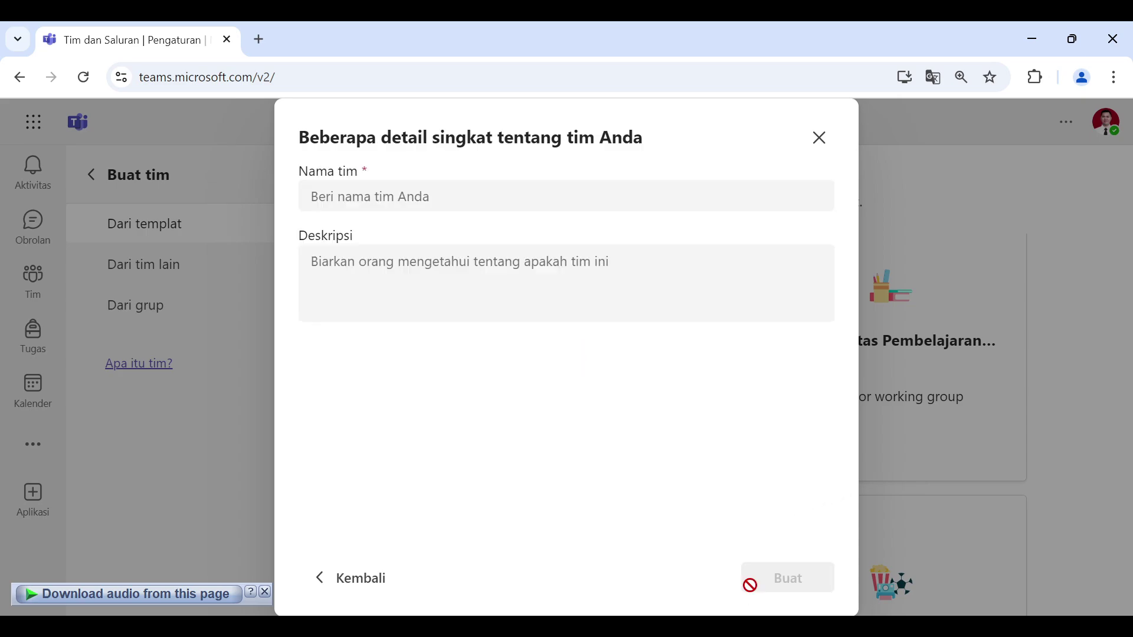
click(401, 196)
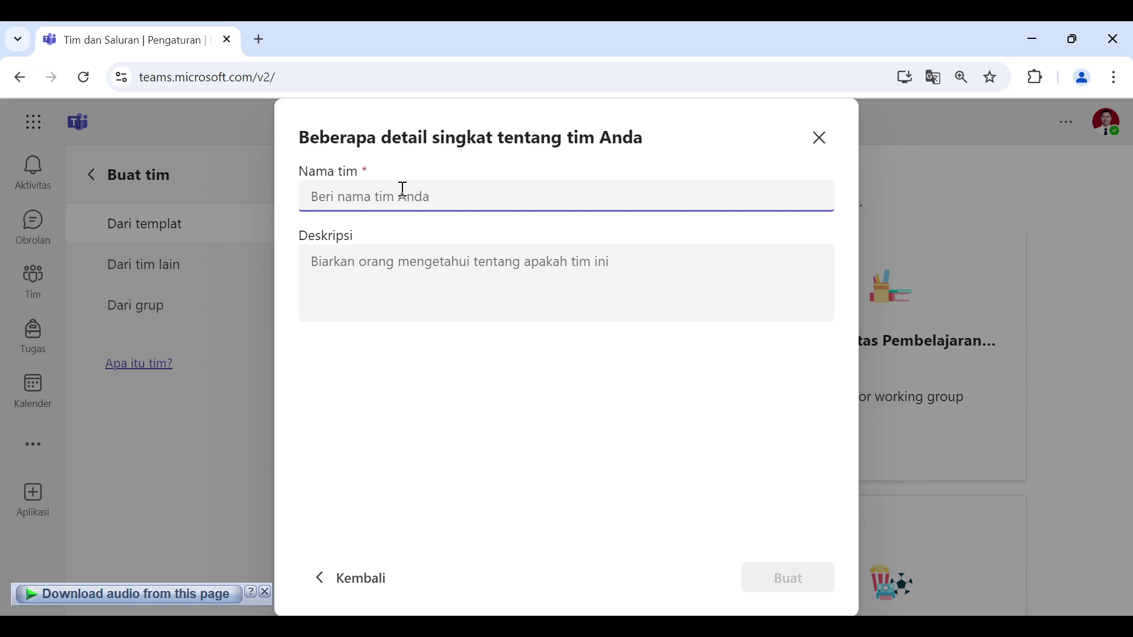
text(Kelas )
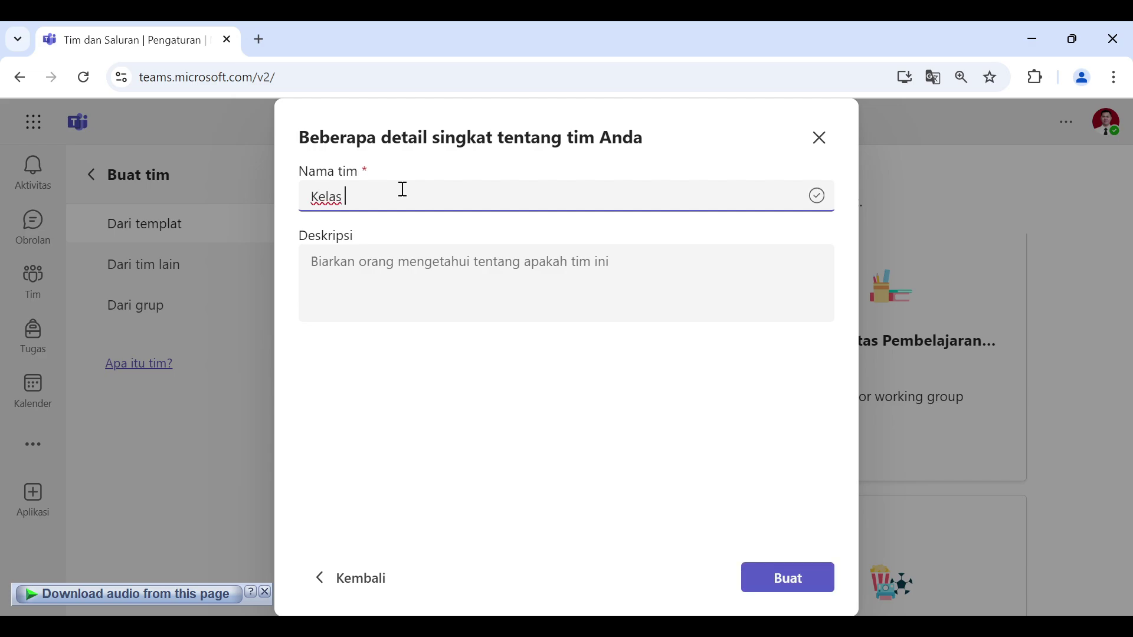
text(Pelatihan)
click(473, 276)
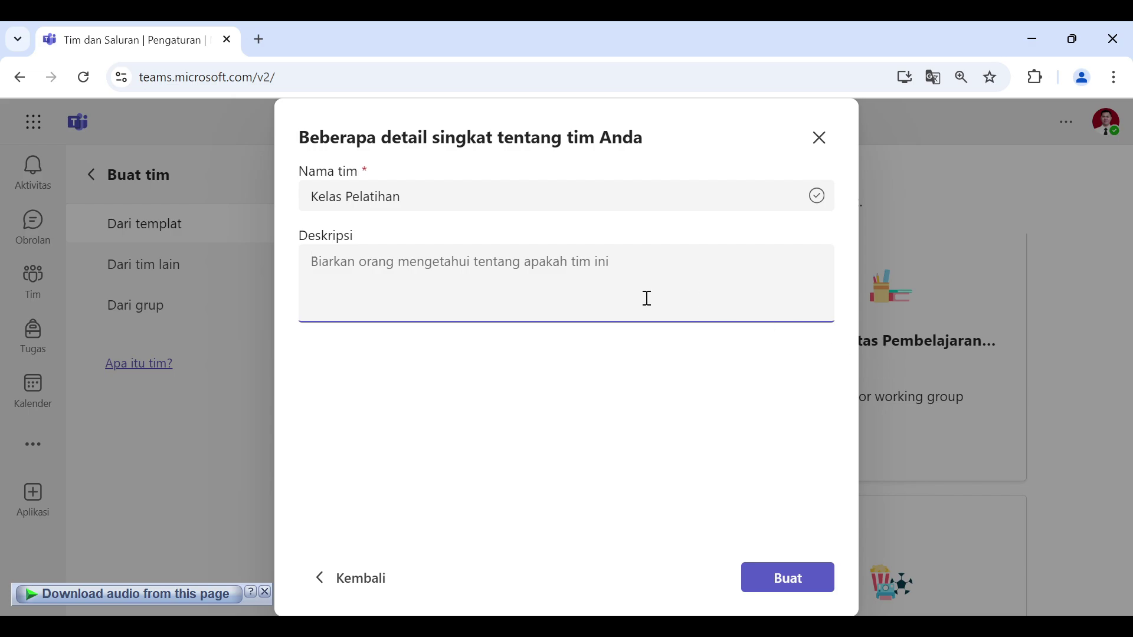
click(810, 488)
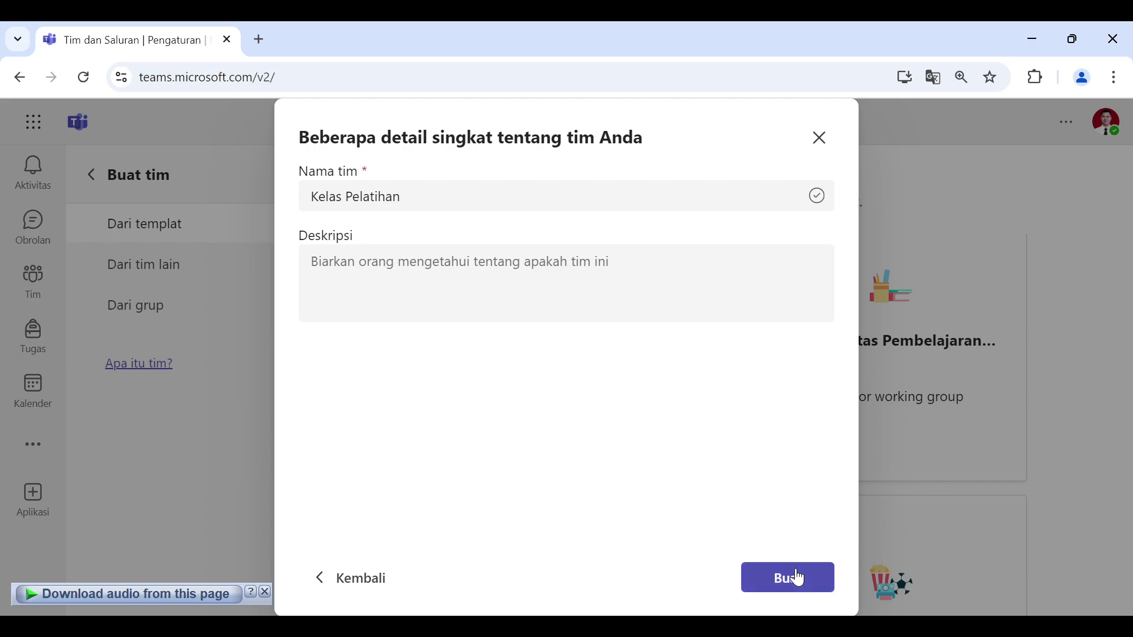
click(799, 579)
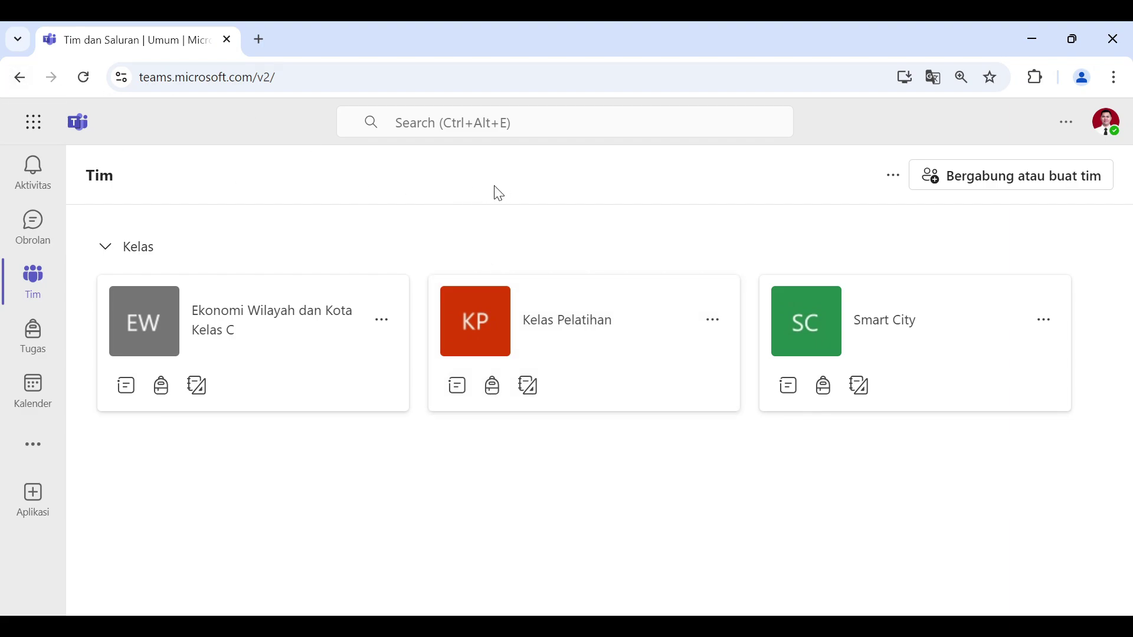
Step: Open the Kelas Pelatihan team and its '...' team options menu
click(627, 370)
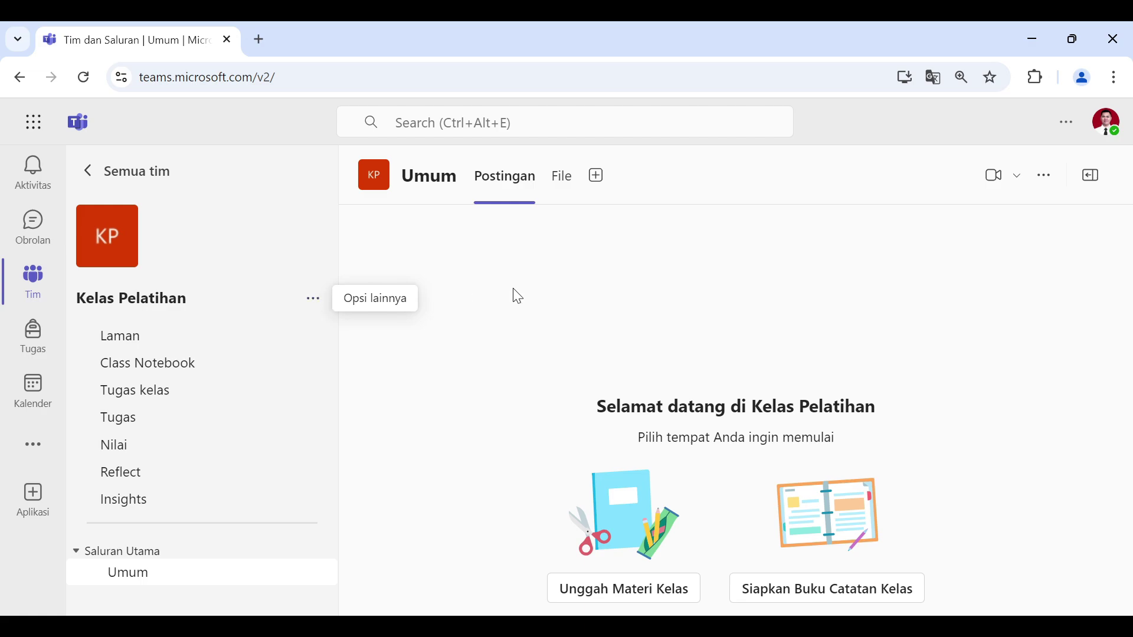
click(314, 301)
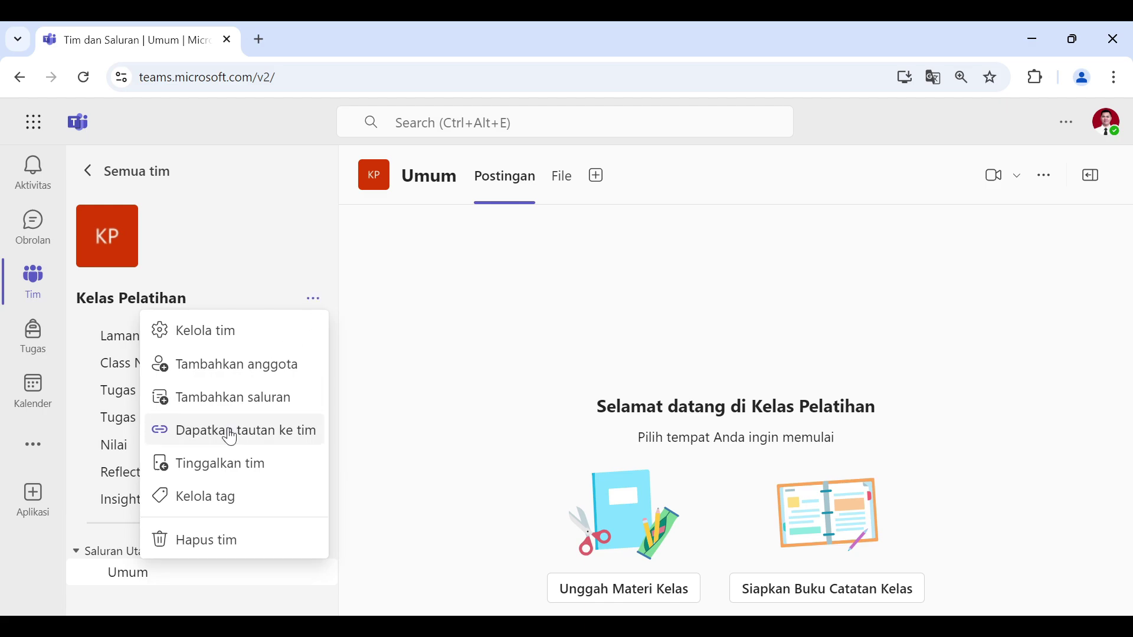
click(389, 388)
click(316, 300)
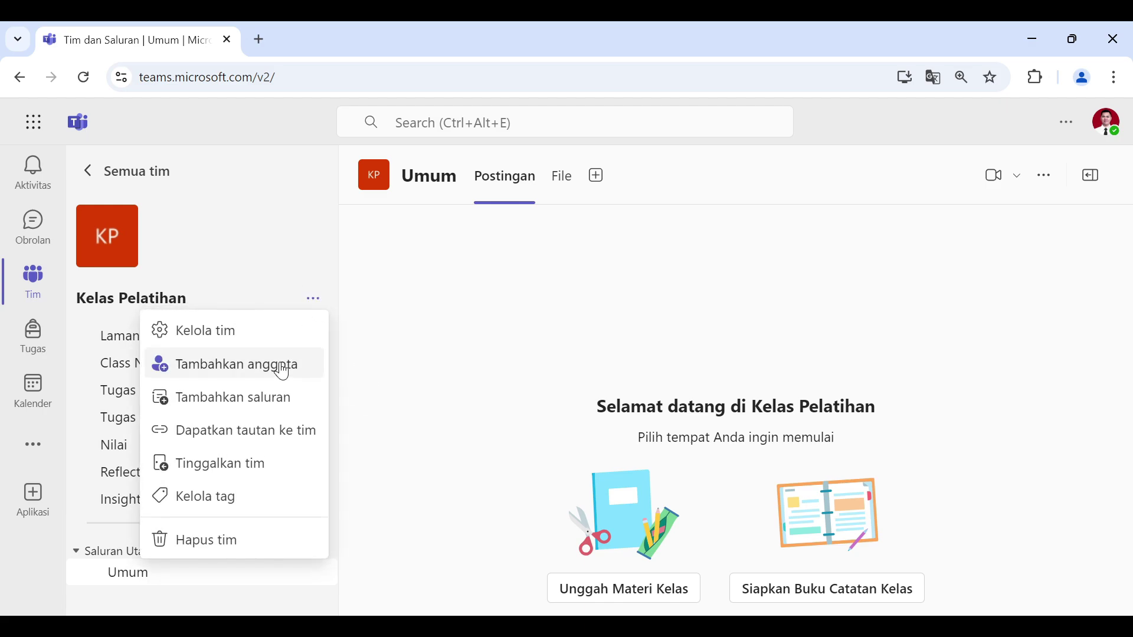
click(390, 260)
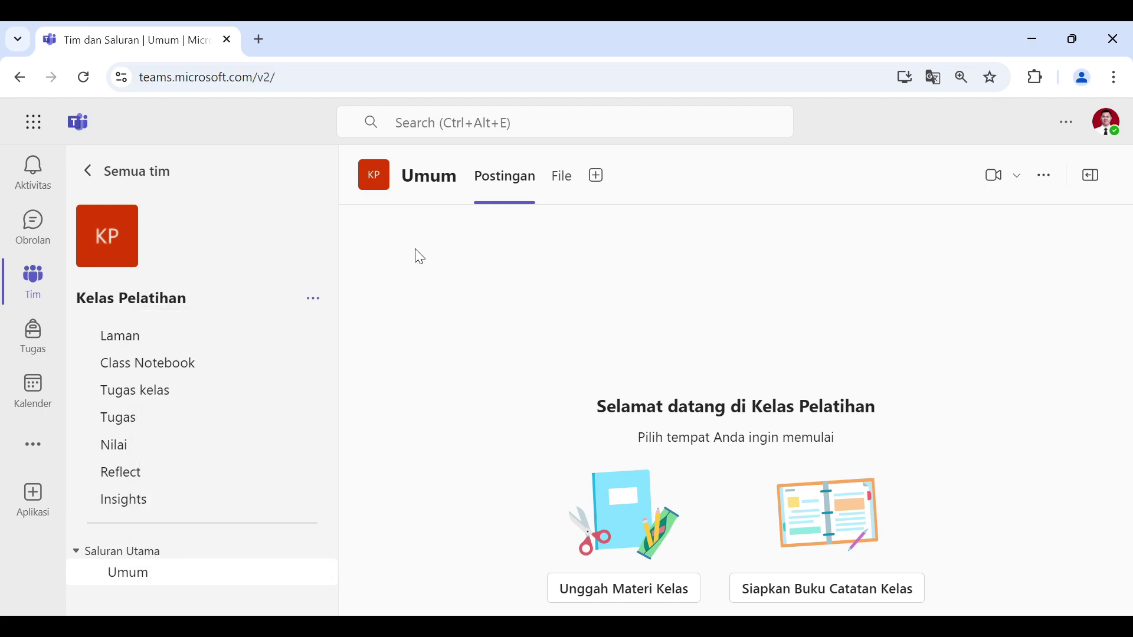
click(315, 302)
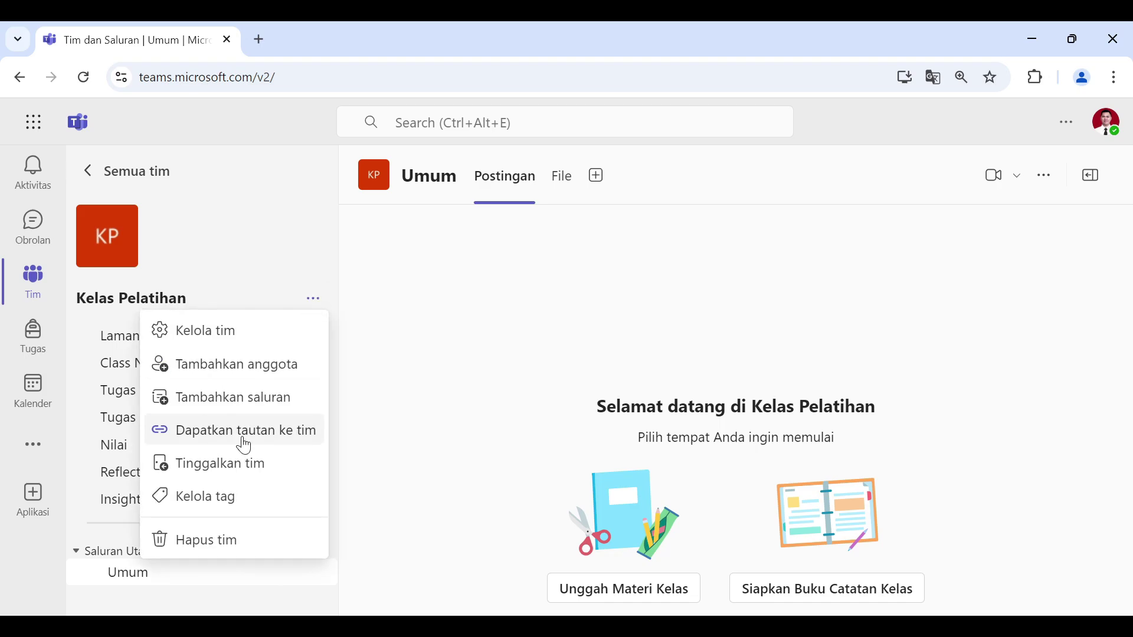
click(293, 444)
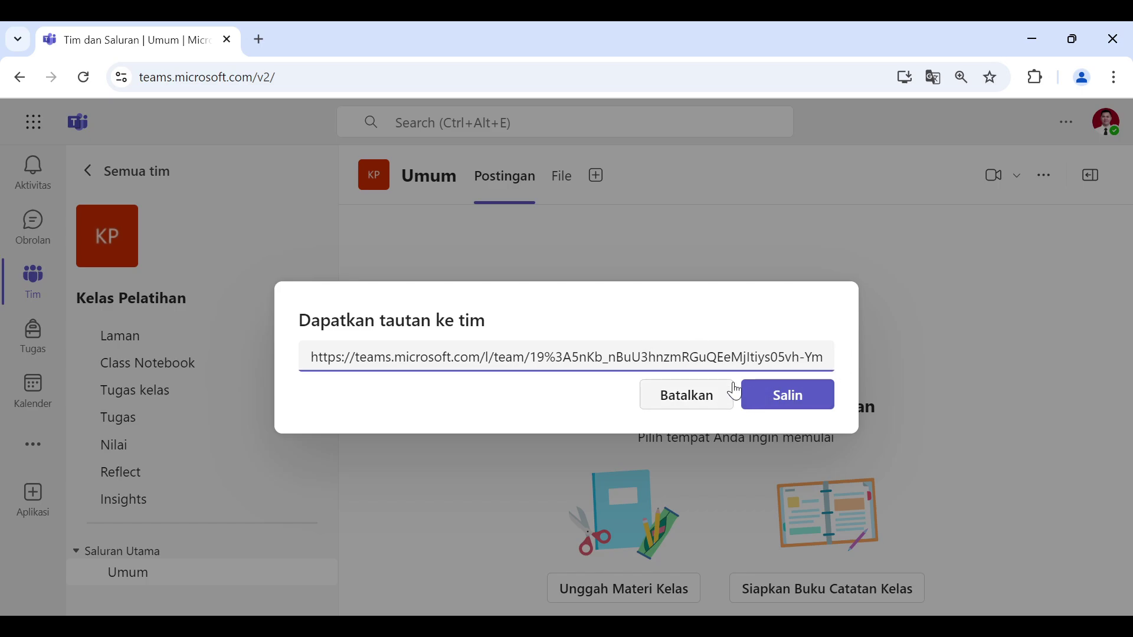
click(709, 408)
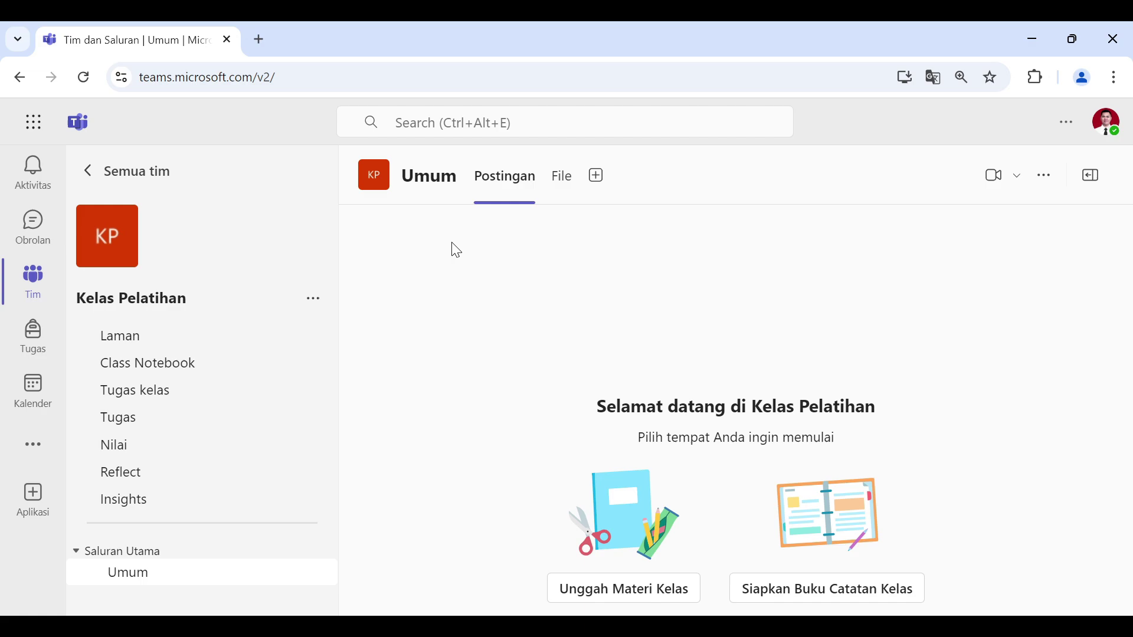
click(313, 300)
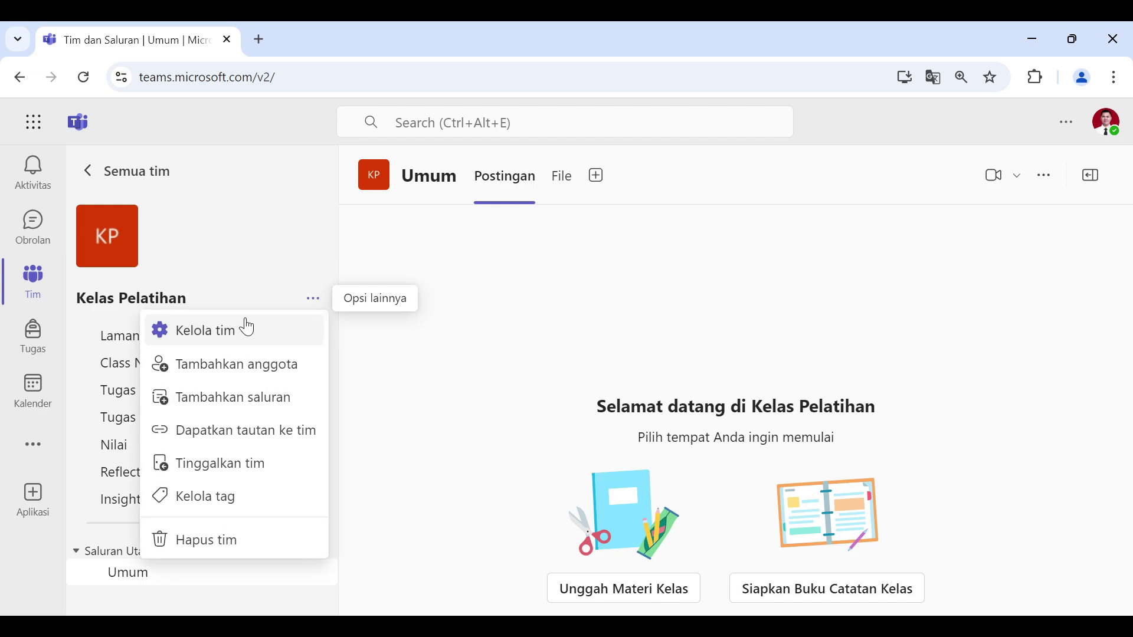
Step: Go to Kelola tim > Pengaturan for Kelas Pelatihan and expand Kode tim to show the join code
click(316, 301)
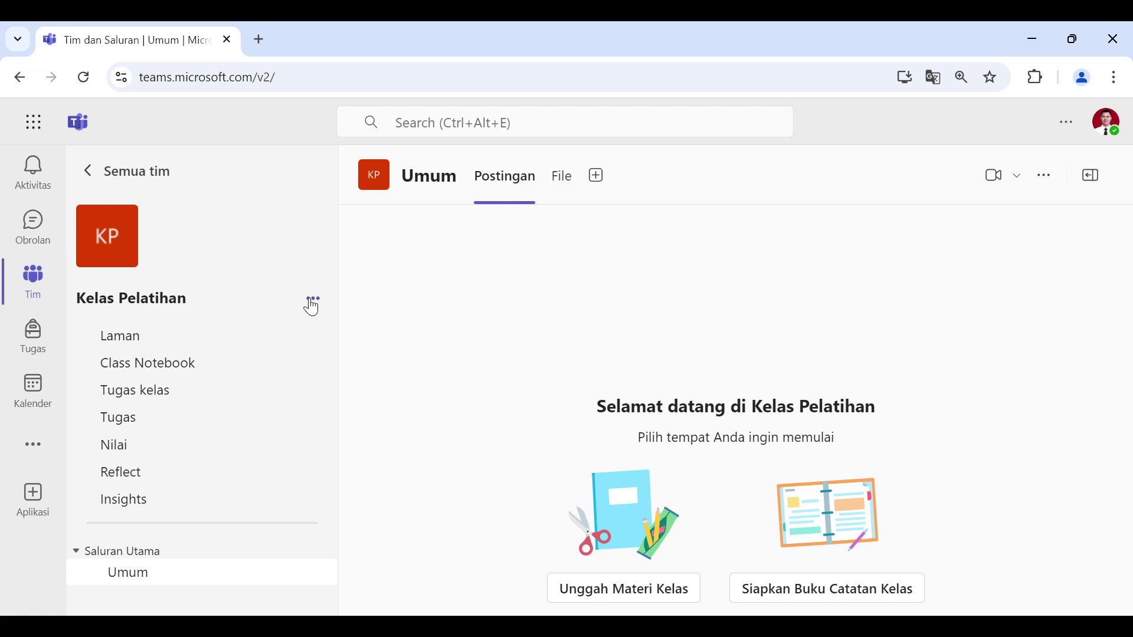
click(313, 302)
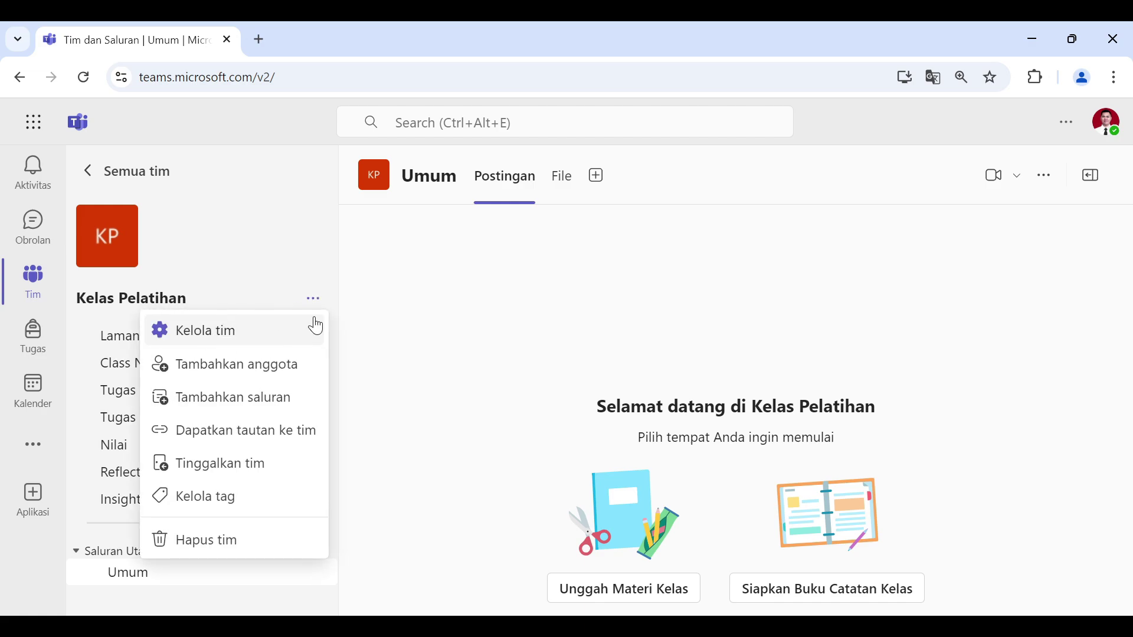
click(245, 332)
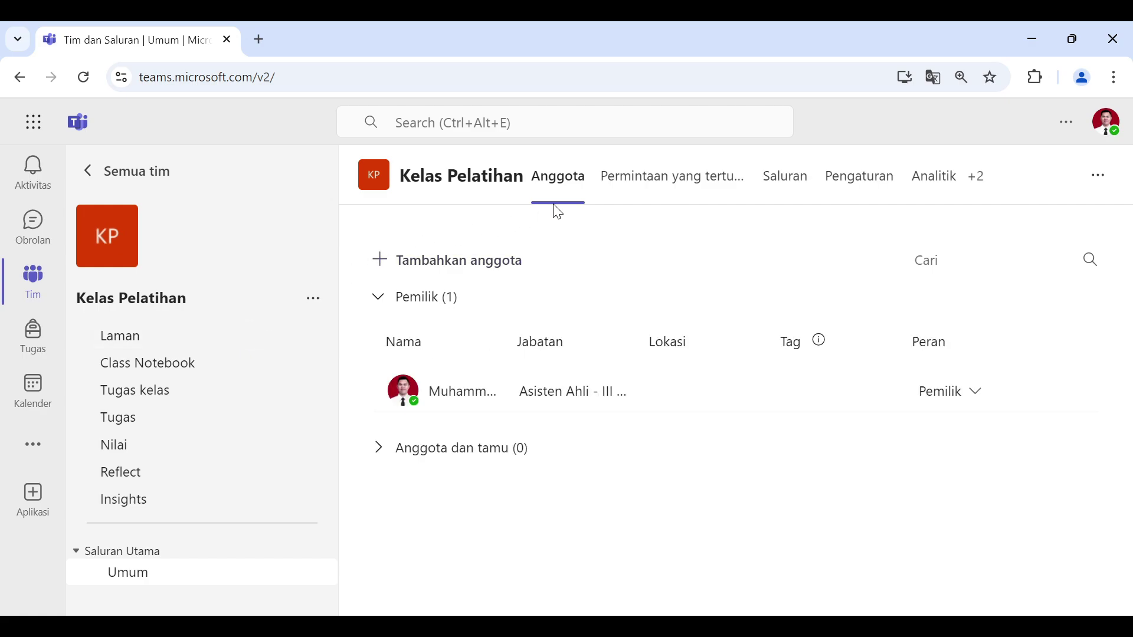
click(853, 197)
scroll(978, 354, down, 3)
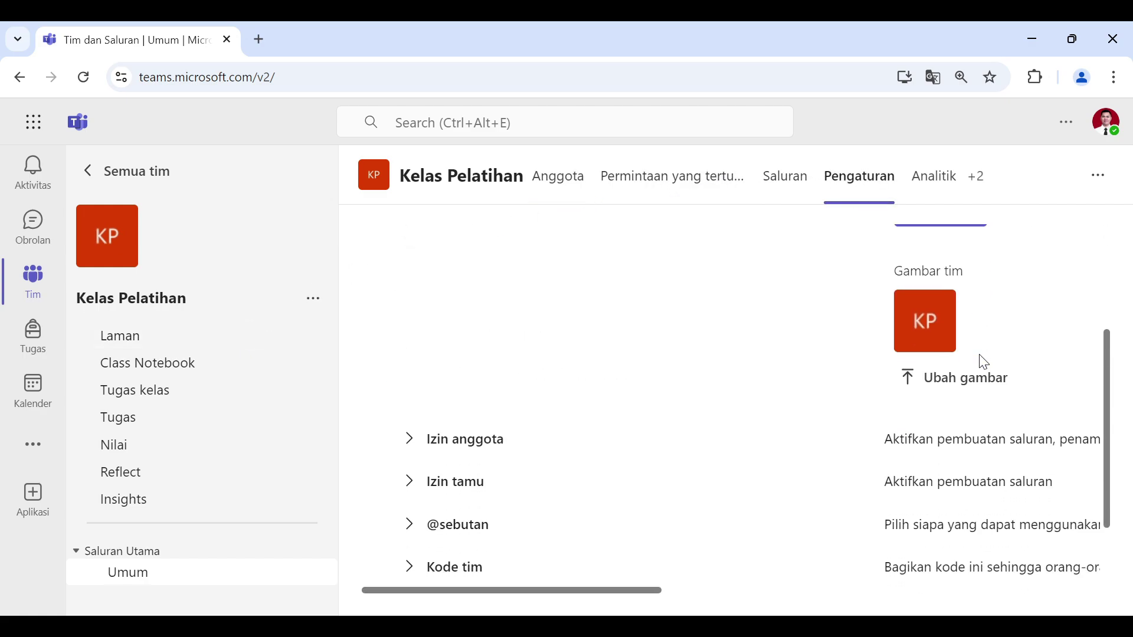
scroll(983, 361, down, 2)
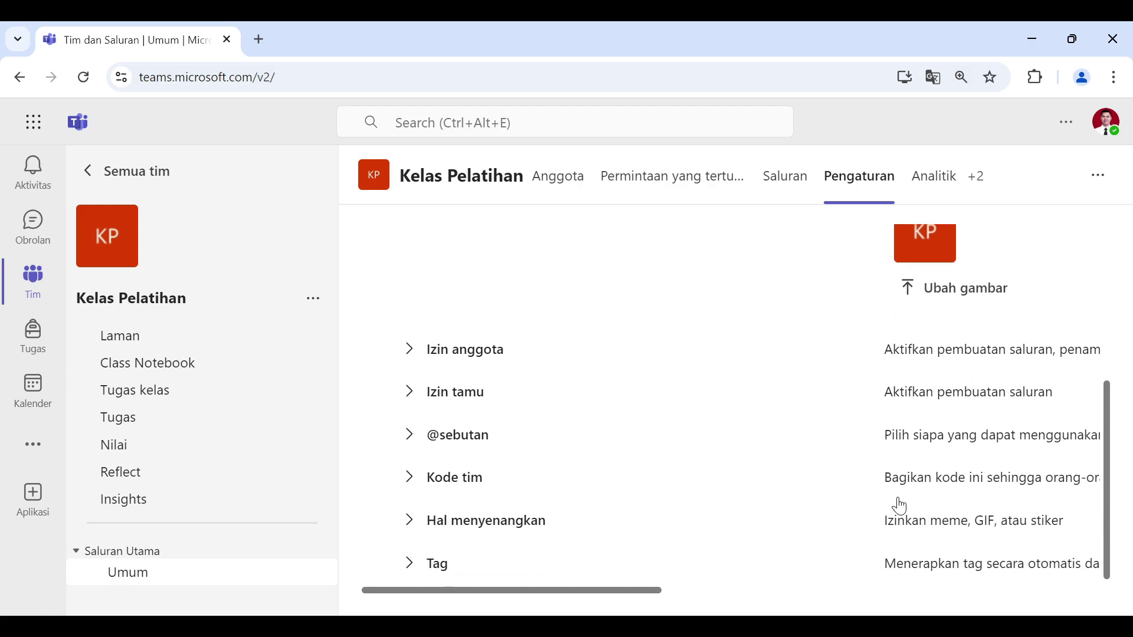
click(976, 487)
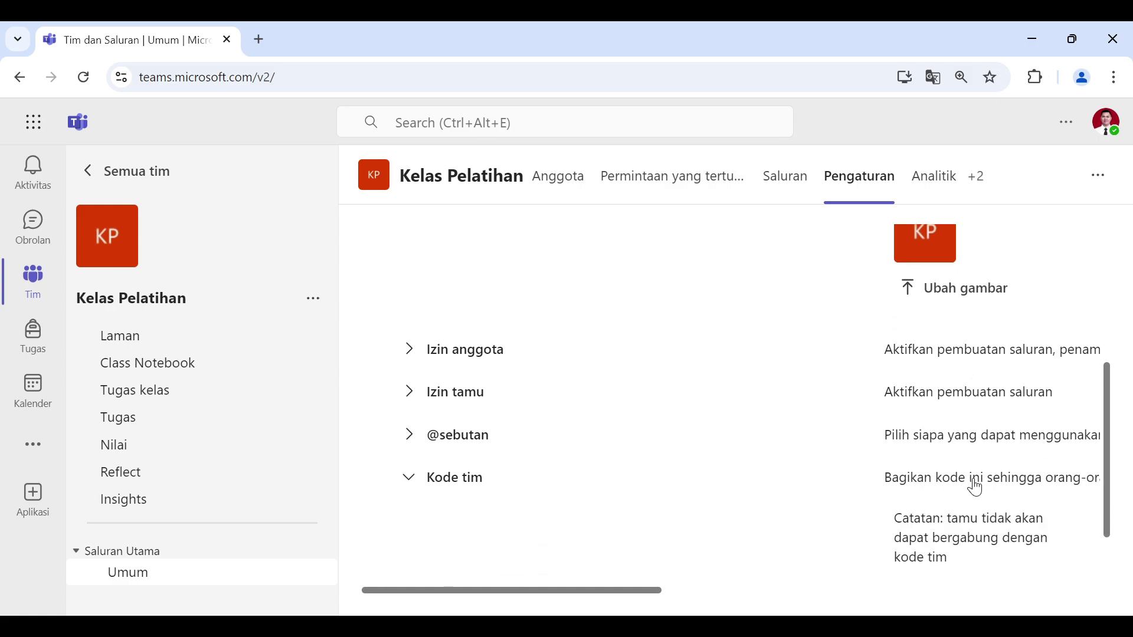
scroll(976, 437, down, 1)
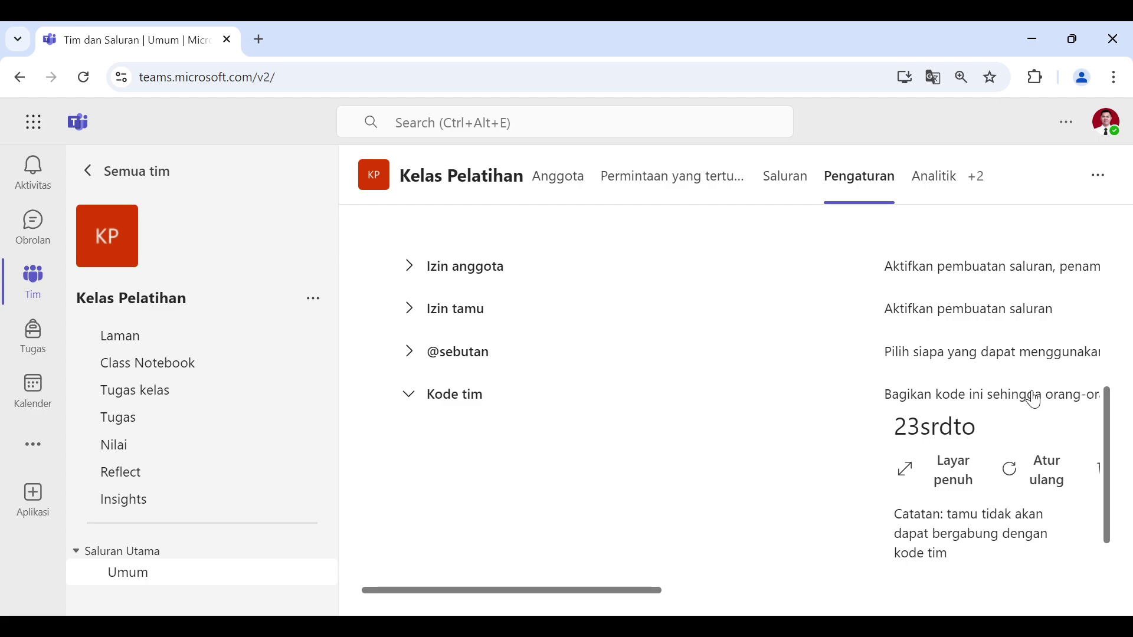
double_click(932, 425)
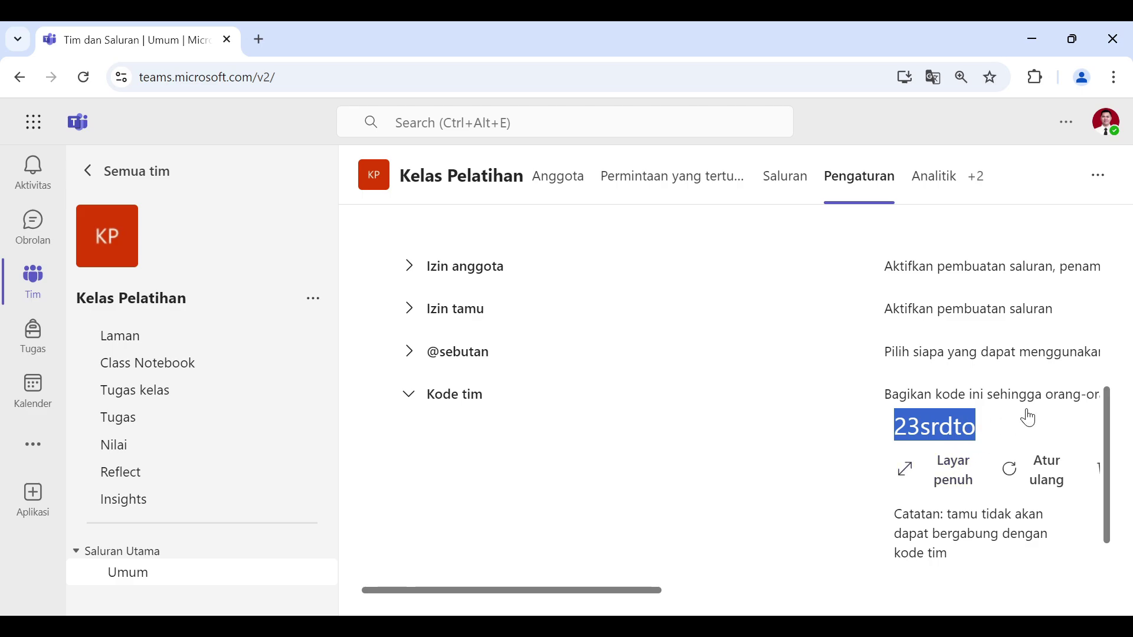
click(906, 474)
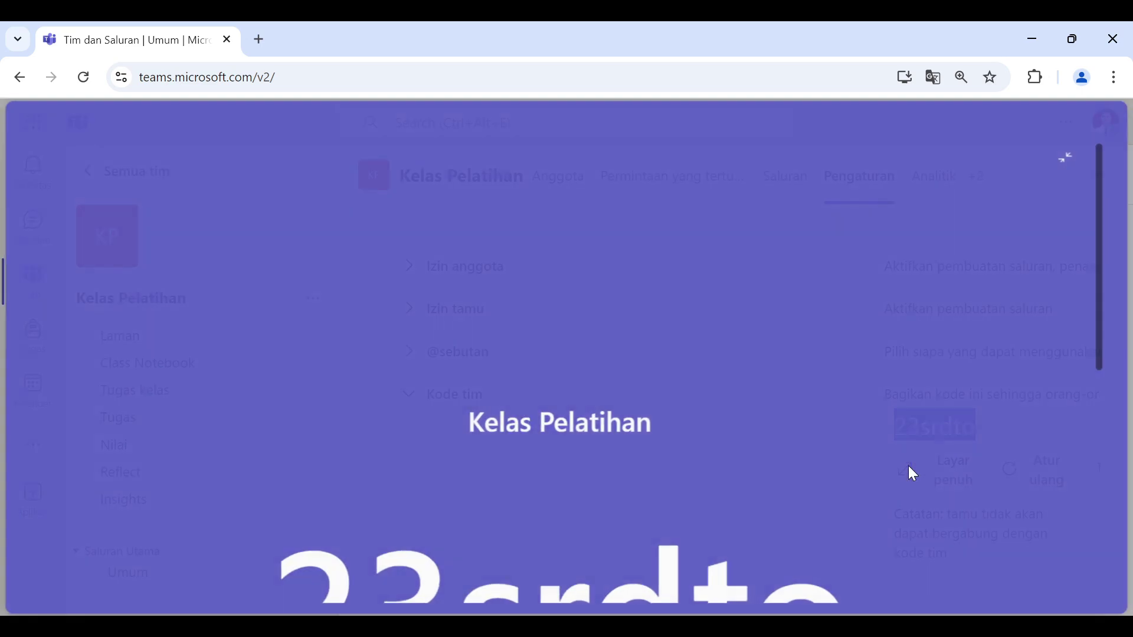
scroll(890, 405, up, 5)
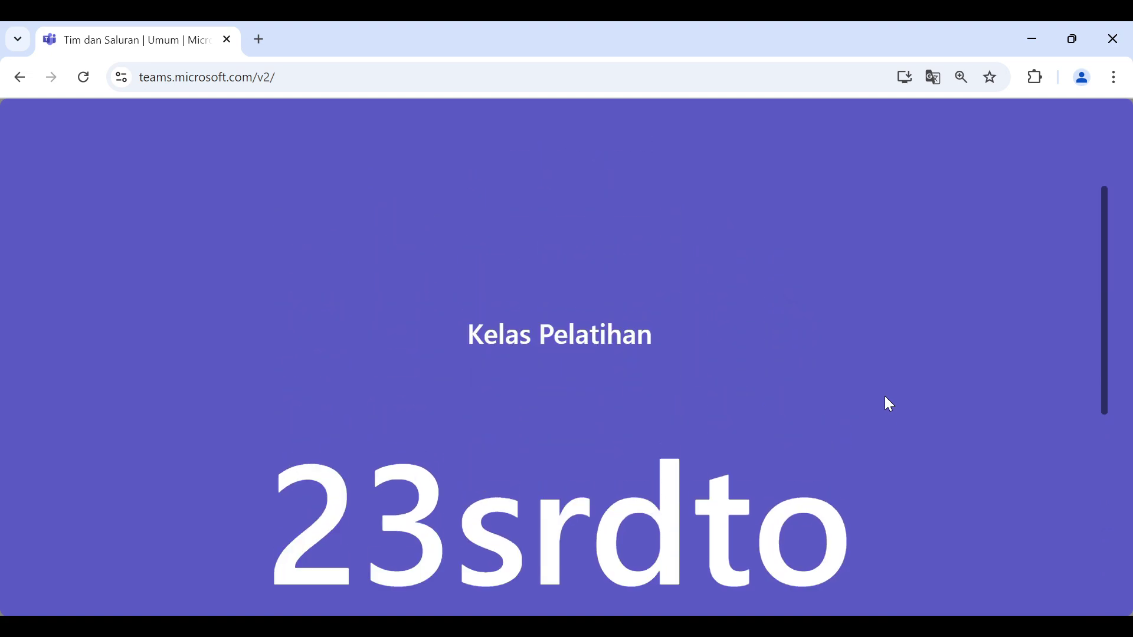
scroll(939, 325, down, 5)
scroll(936, 325, up, 5)
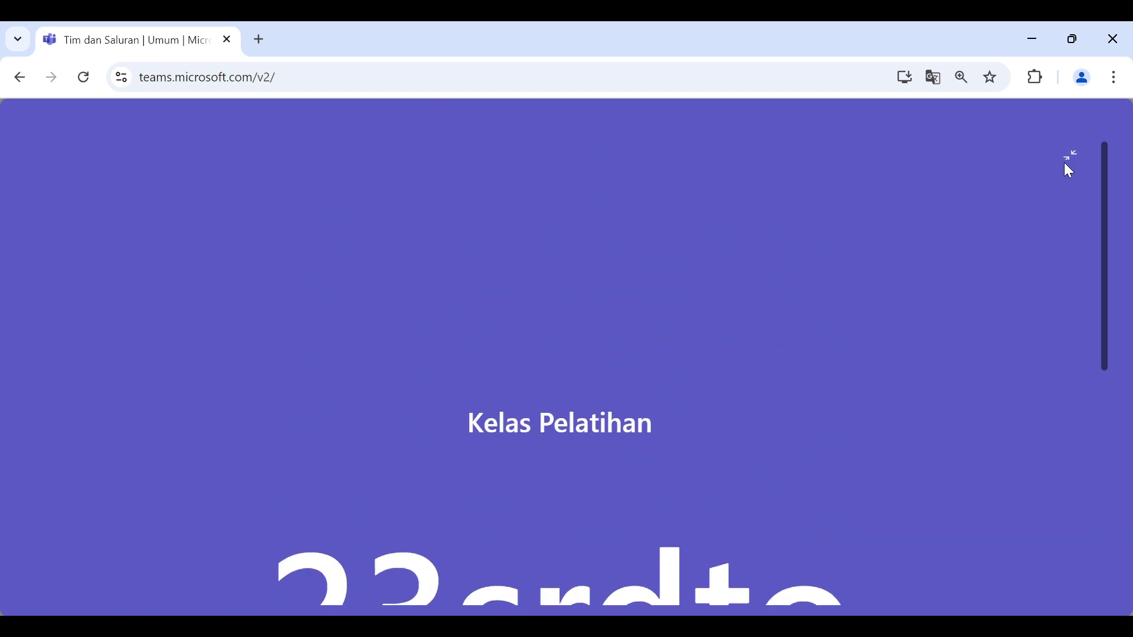
scroll(1038, 210, down, 3)
scroll(1036, 201, up, 3)
click(1073, 157)
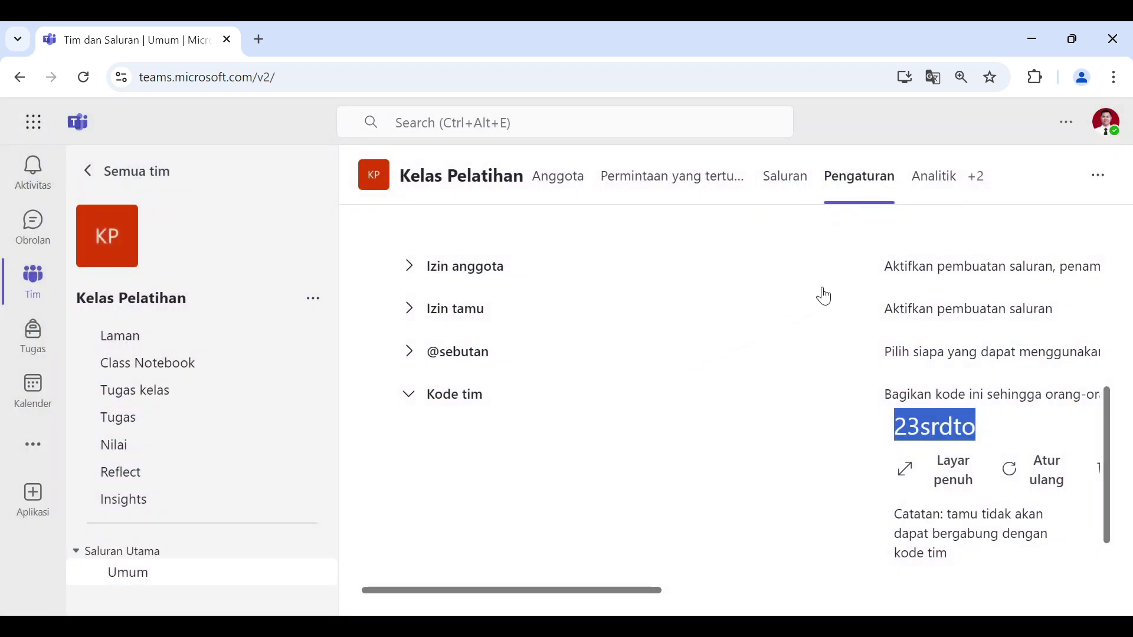
scroll(819, 316, up, 5)
scroll(820, 315, down, 1)
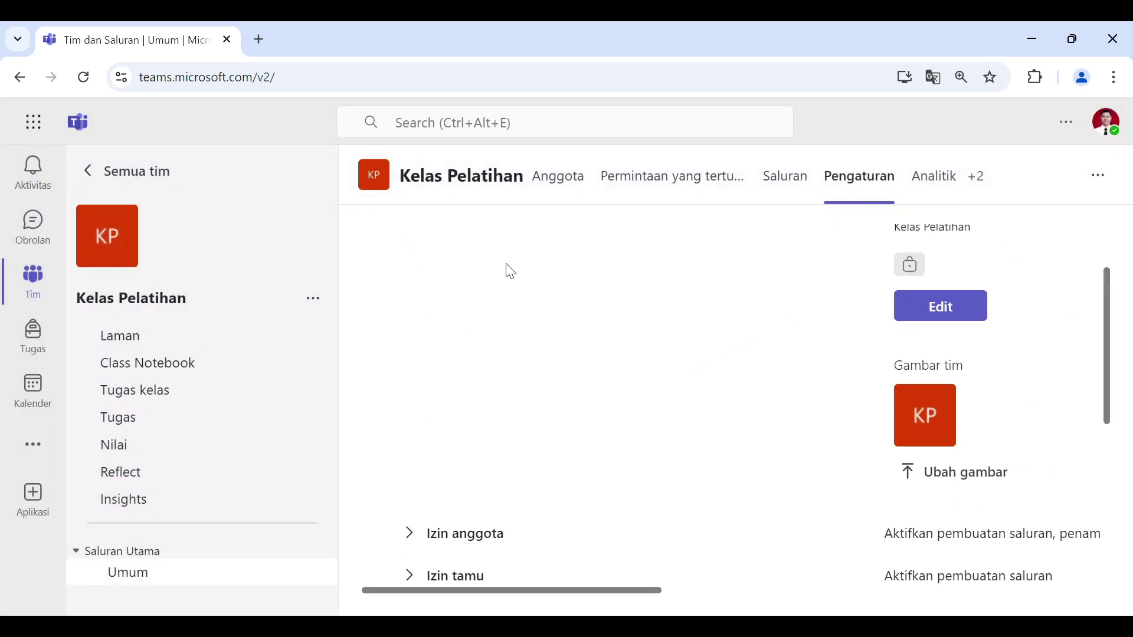
scroll(511, 271, up, 1)
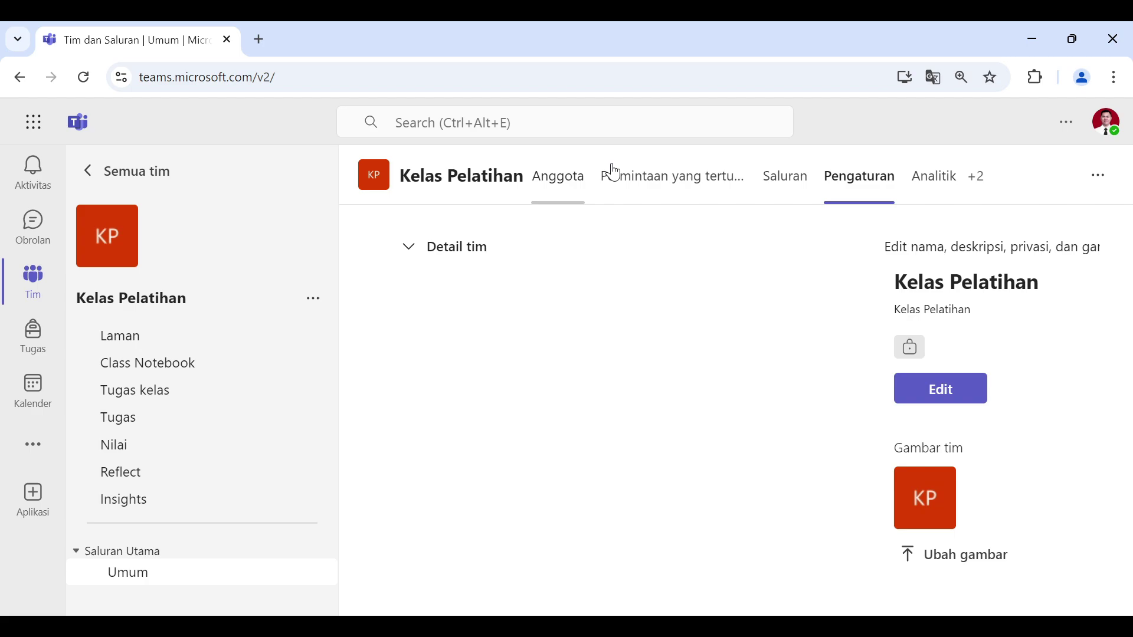
Step: On the Anggota tab, add a suggested person to Kelas Pelatihan with the Anggota role
click(569, 182)
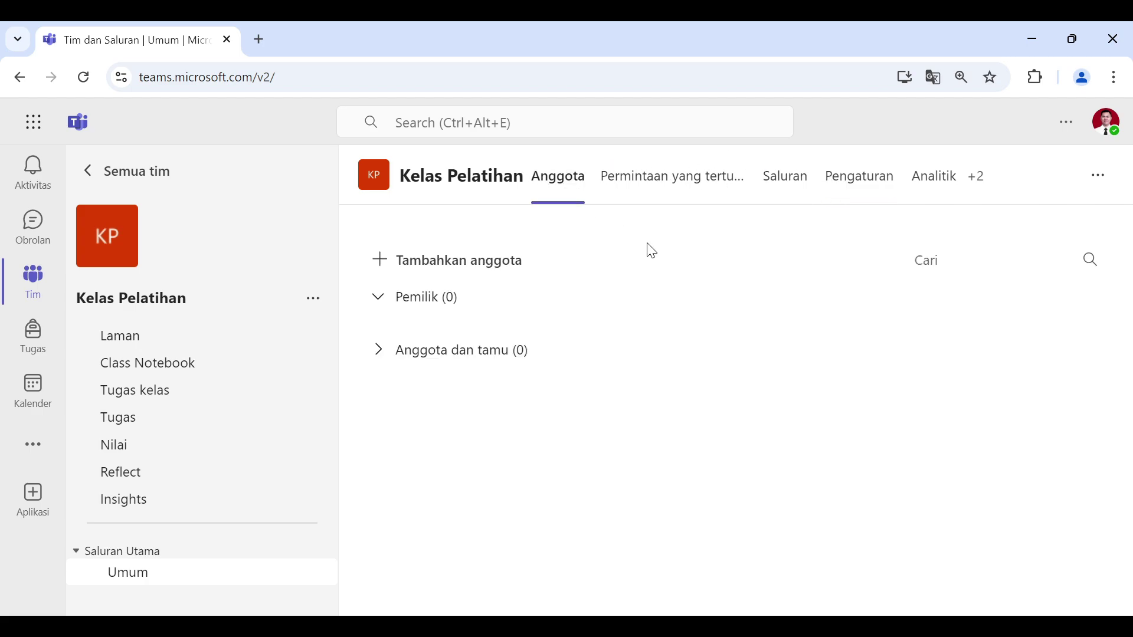
click(462, 270)
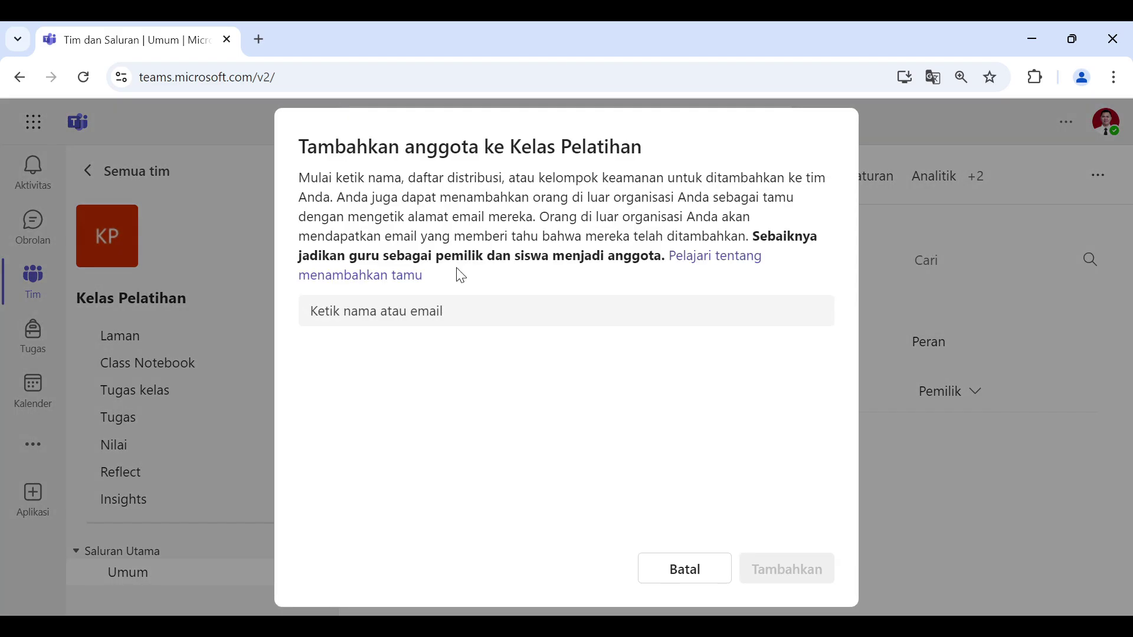
click(429, 309)
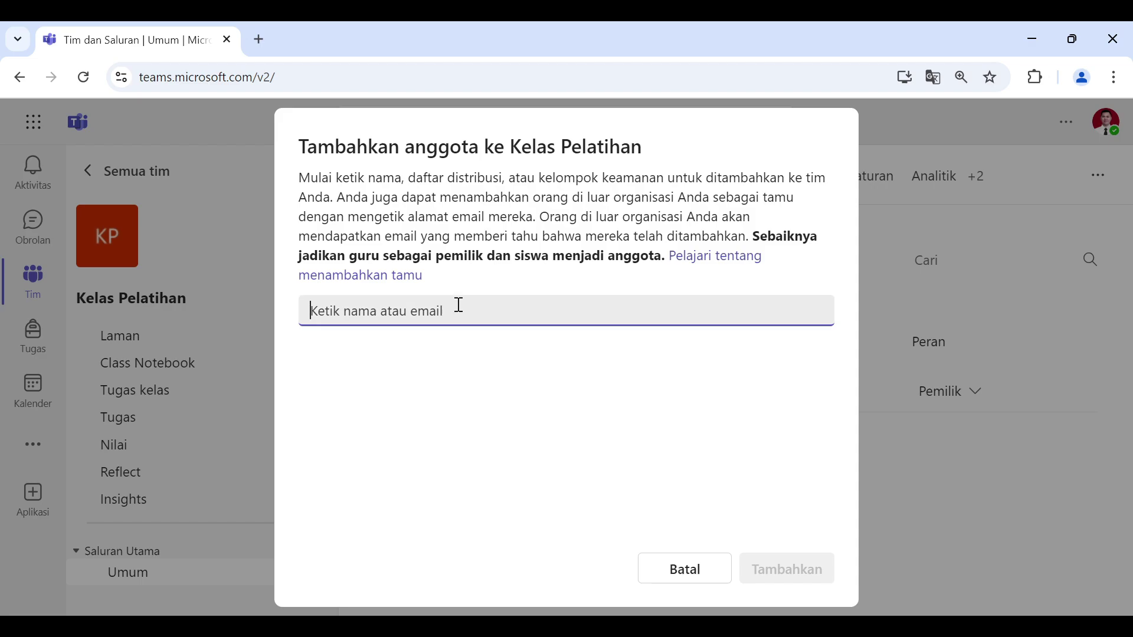
text(a)
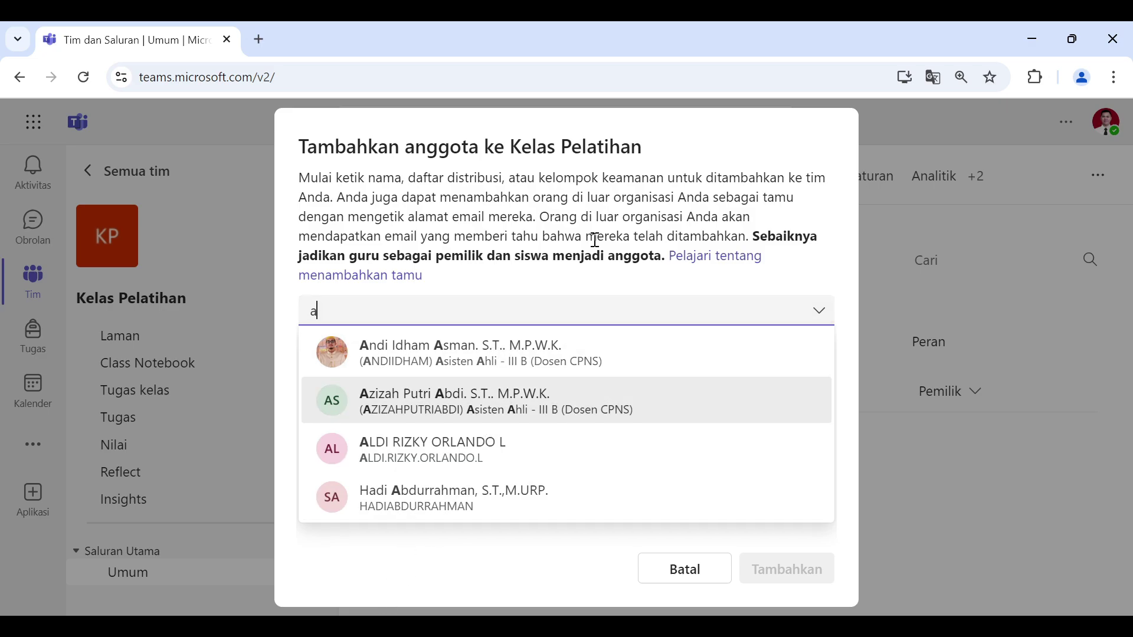
click(461, 446)
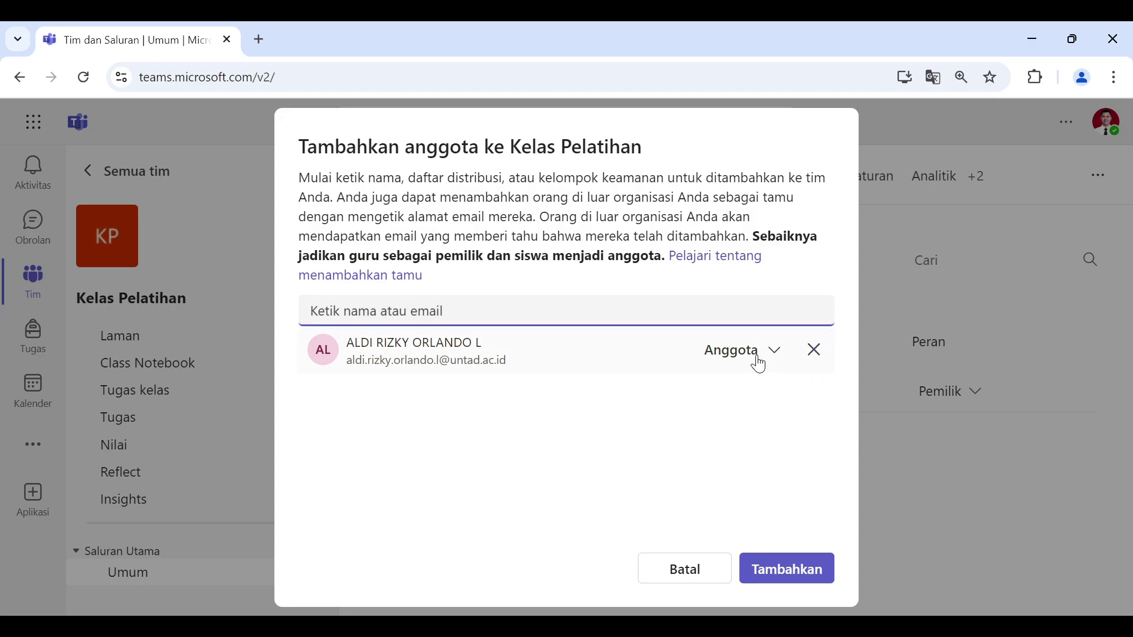
click(778, 353)
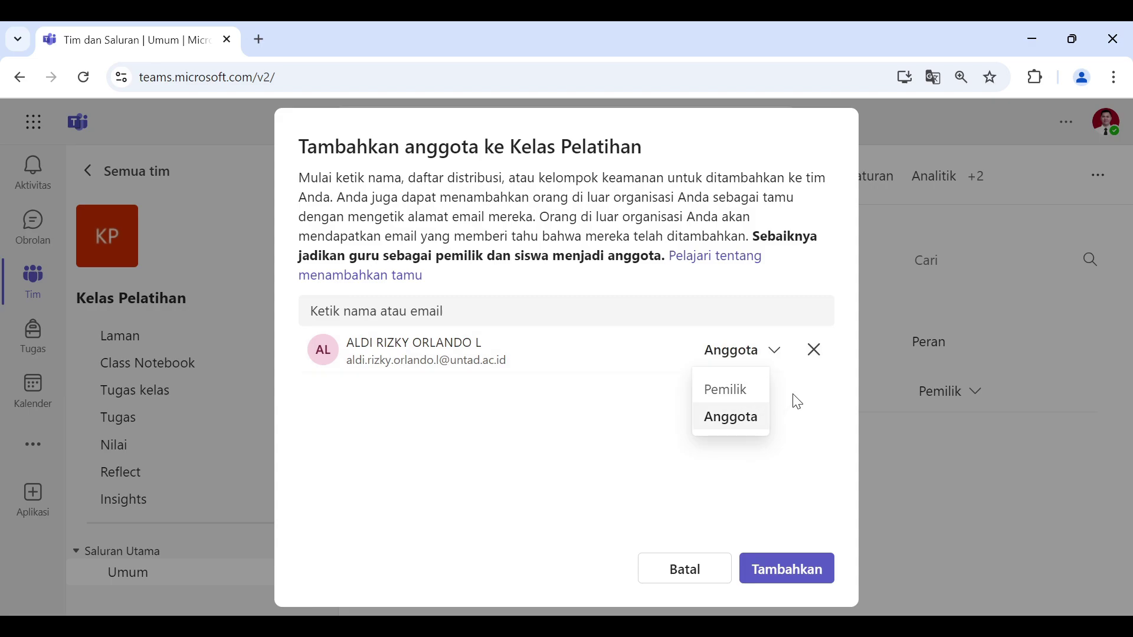
click(733, 420)
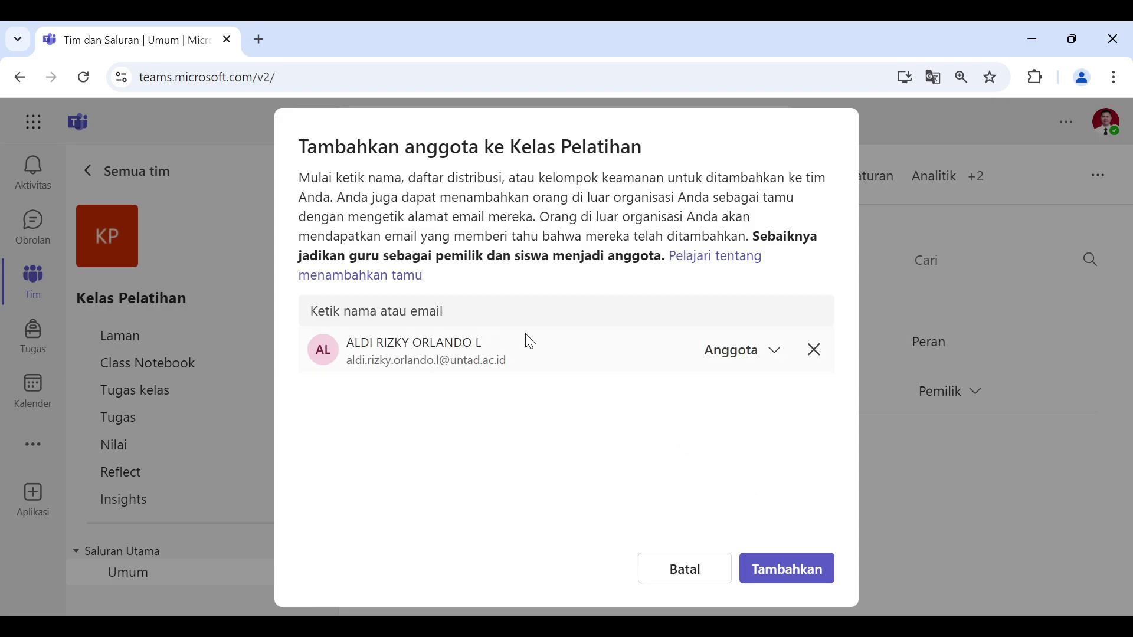
Step: Search for the colleague by name, remove the wrongly added entry, and confirm with Tambahkan
click(675, 307)
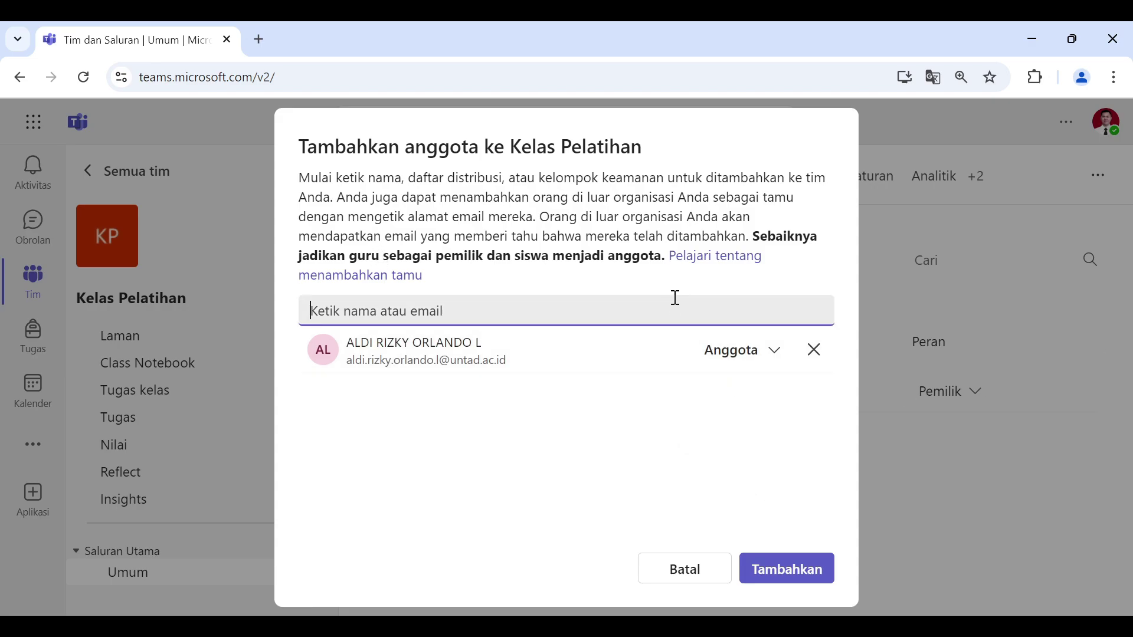
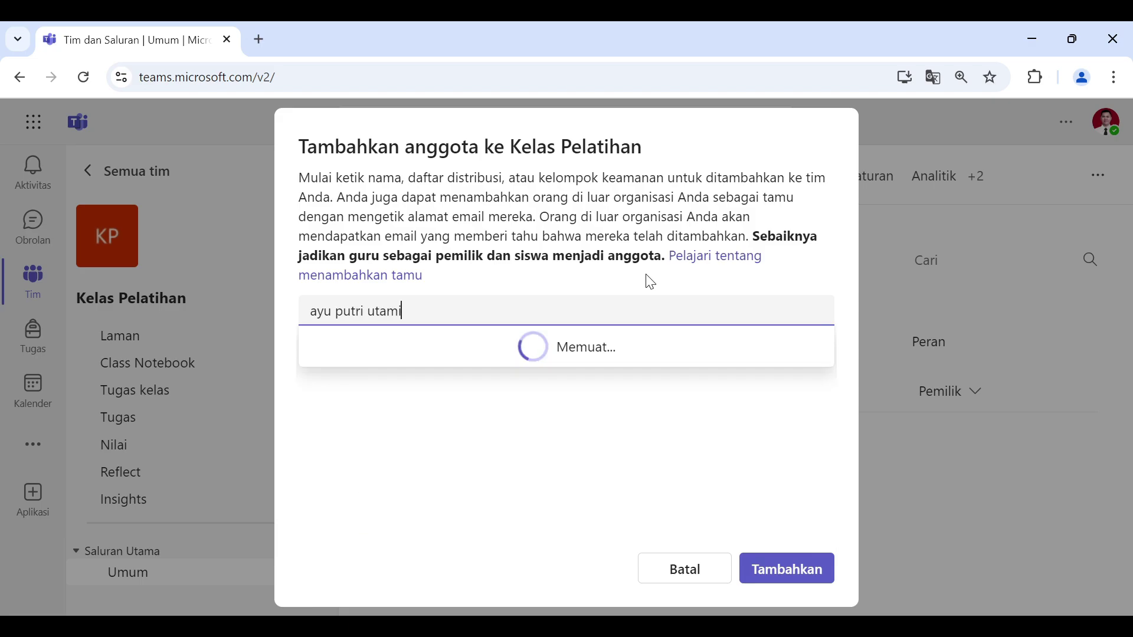
click(533, 345)
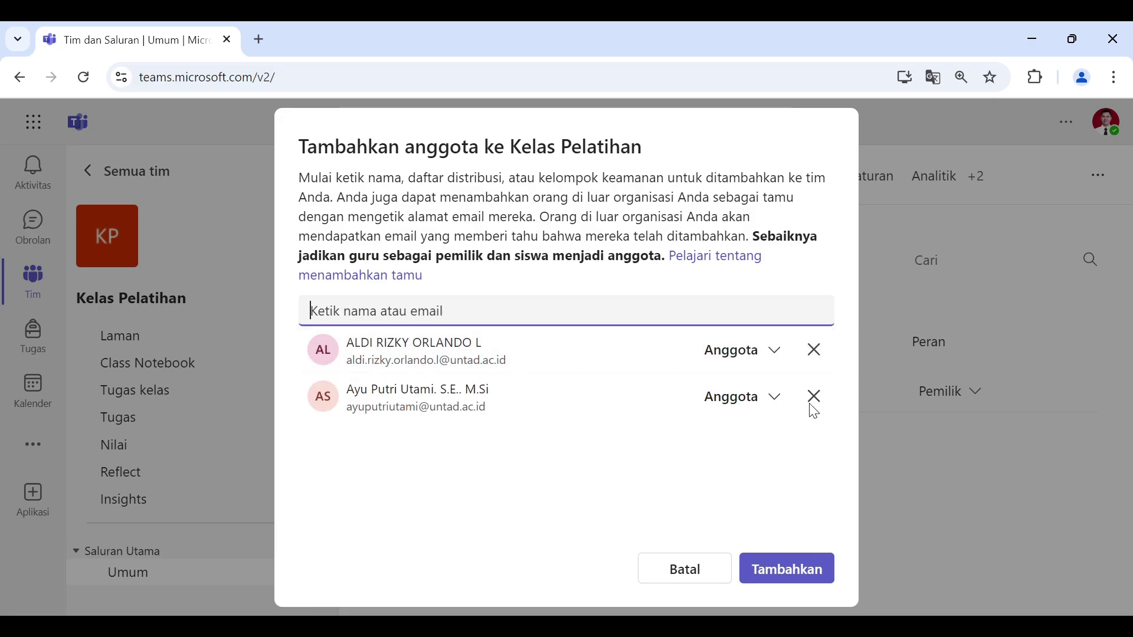
click(825, 348)
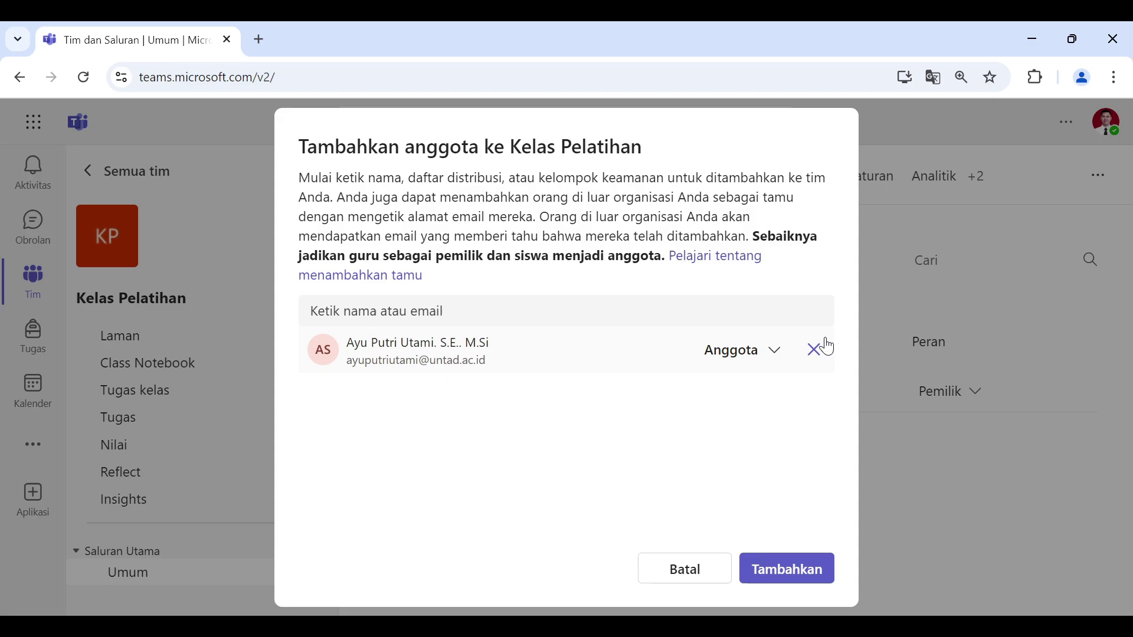
click(817, 575)
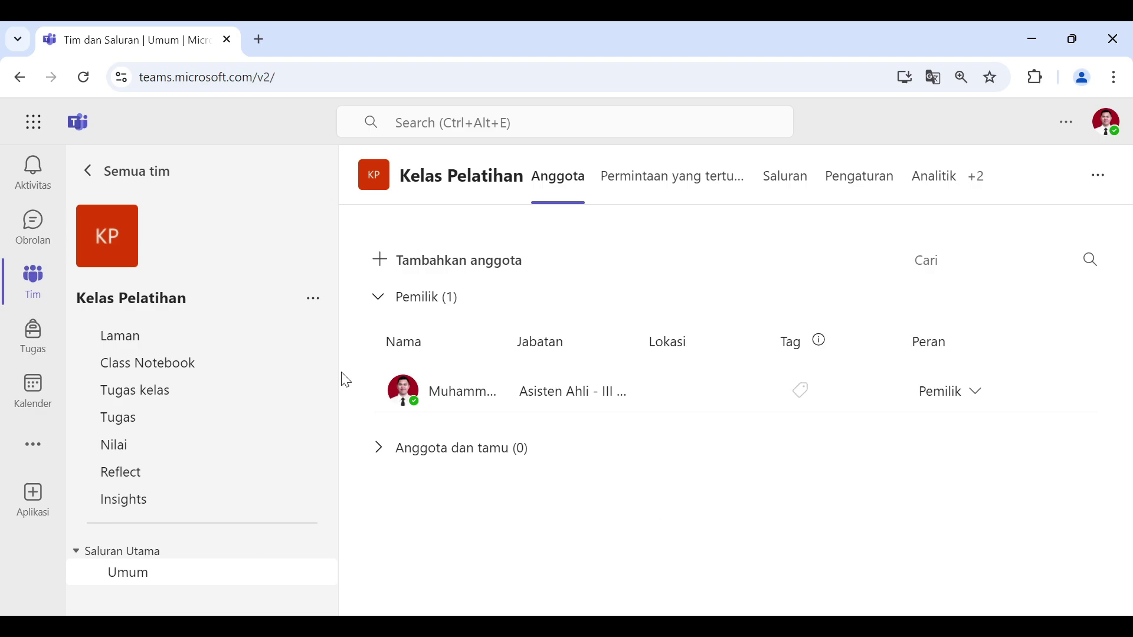
Step: Check Permintaan yang tertunda, then expand Anggota dan tamu to see the new member
click(417, 454)
click(611, 170)
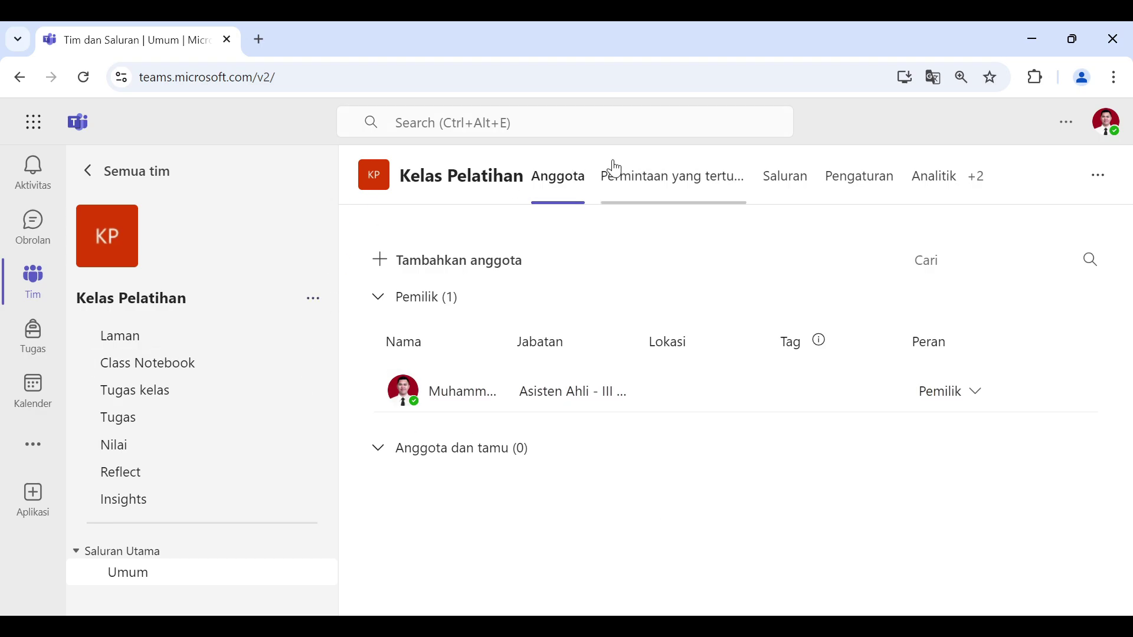
click(581, 179)
click(388, 453)
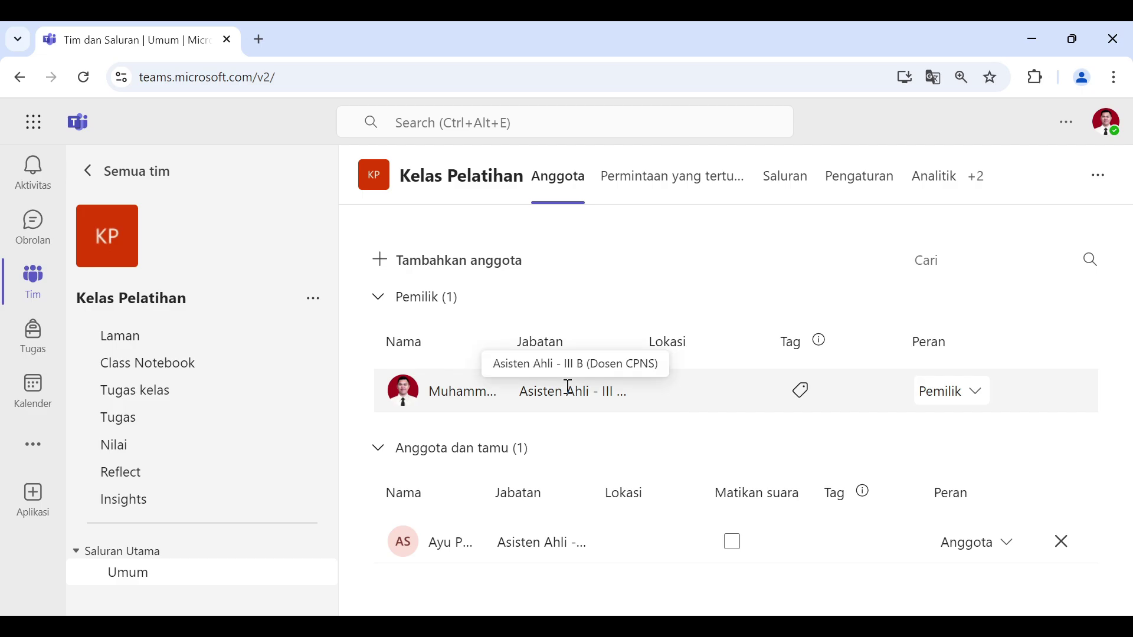
Step: Add the colleague found by name search to Kelas Pelatihan with the Pemilik (owner) role
click(467, 268)
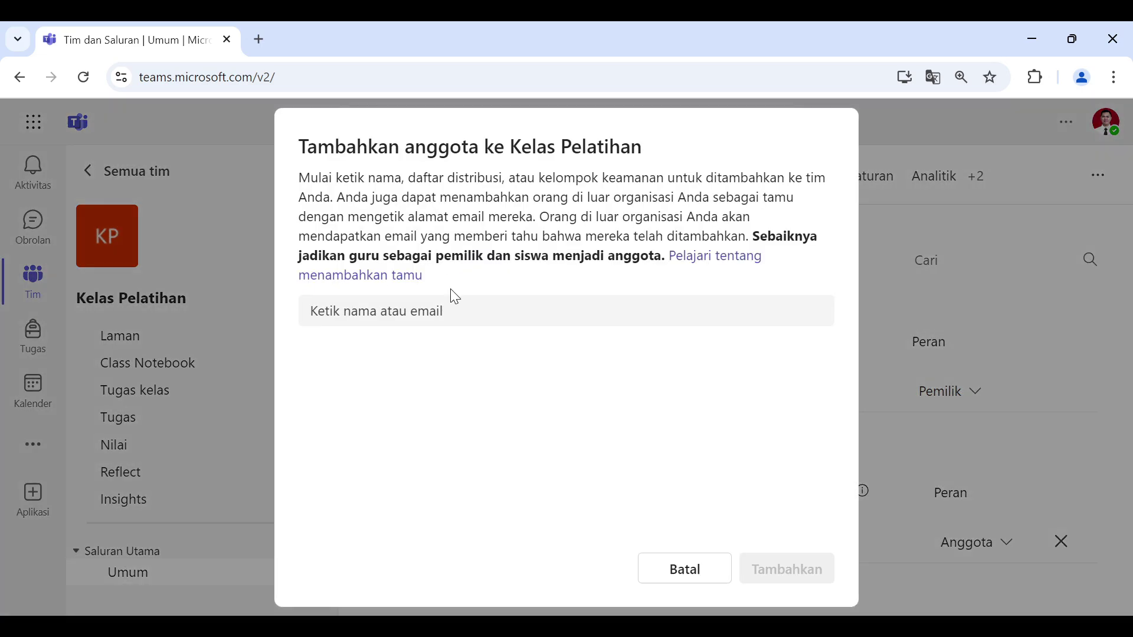
click(435, 306)
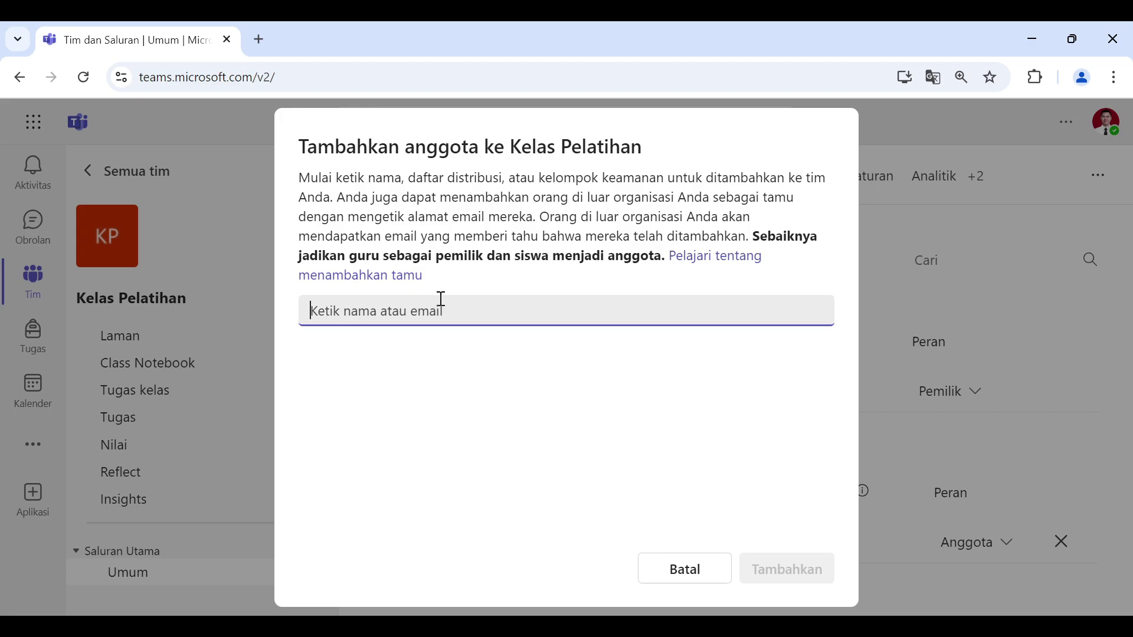
text(id)
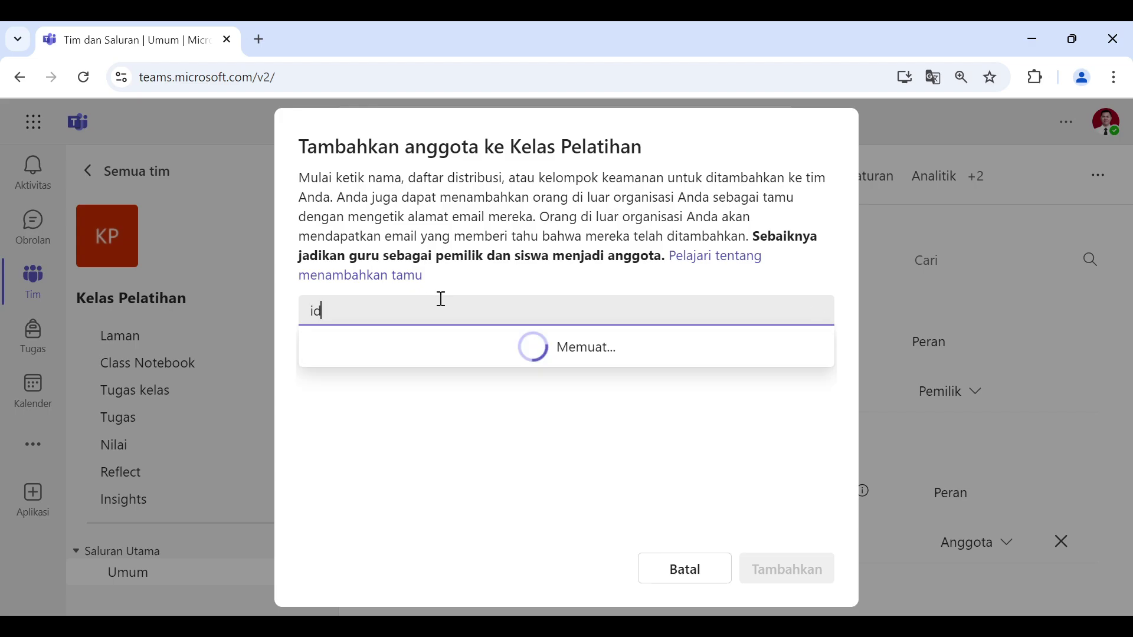
text(ham)
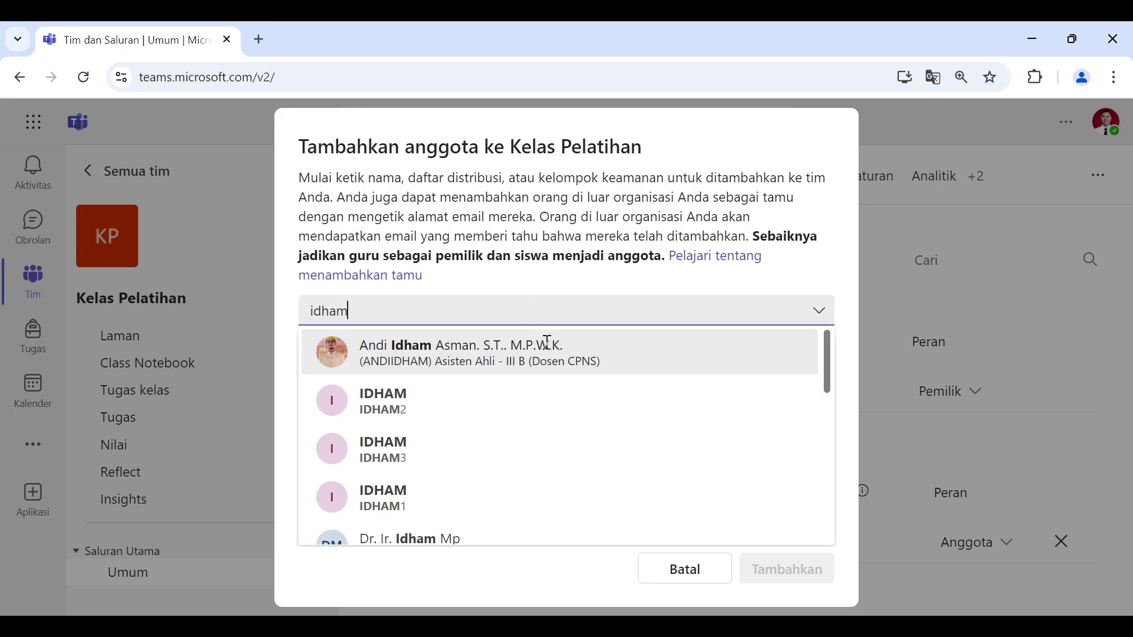
click(547, 344)
click(751, 354)
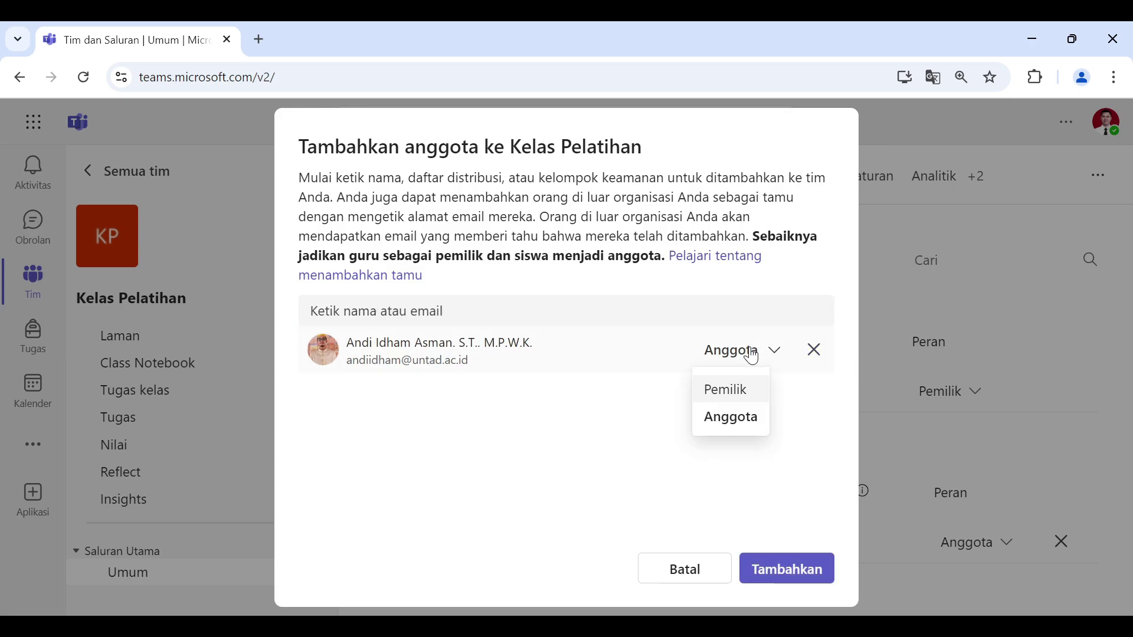
click(730, 396)
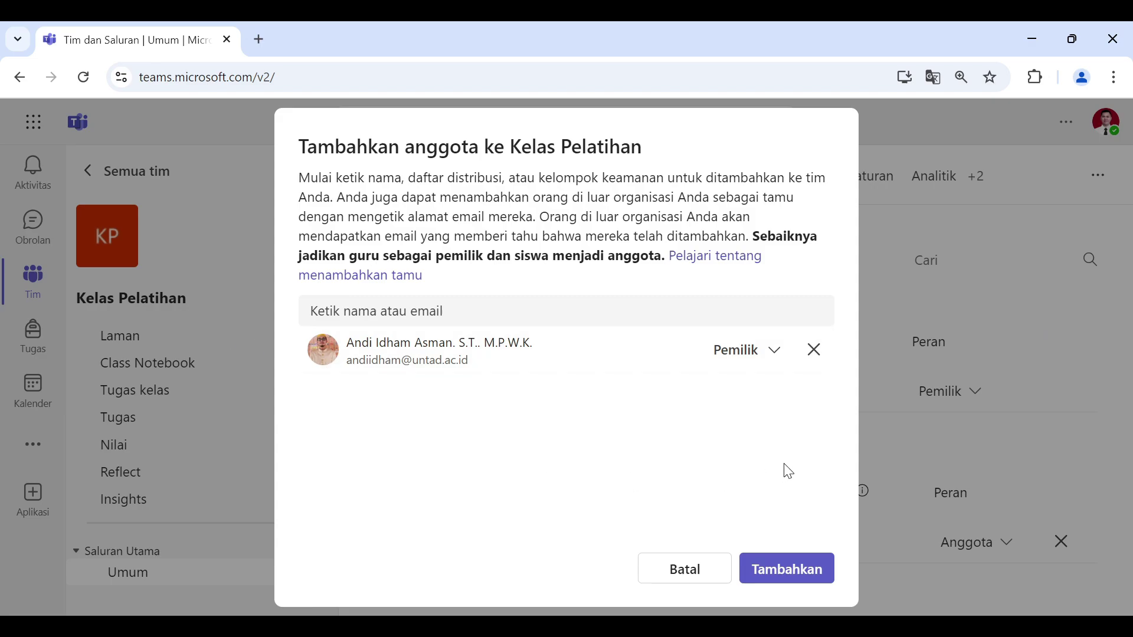
click(789, 570)
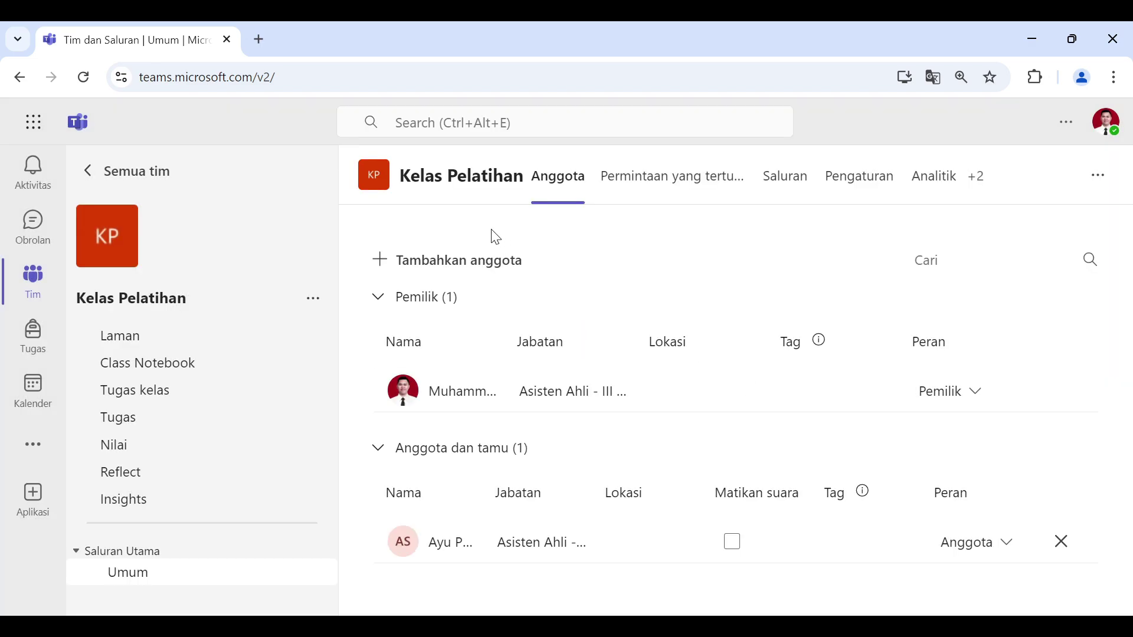
Step: Refresh the roster and expand Anggota dan tamu to confirm two owners and one member
click(698, 177)
click(555, 171)
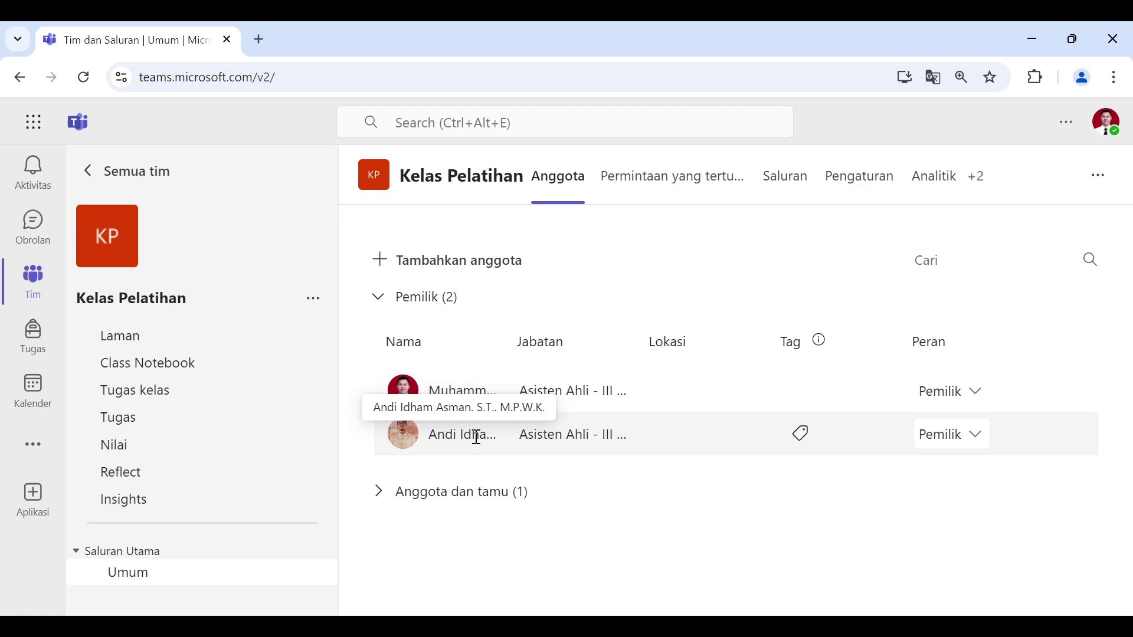
click(372, 501)
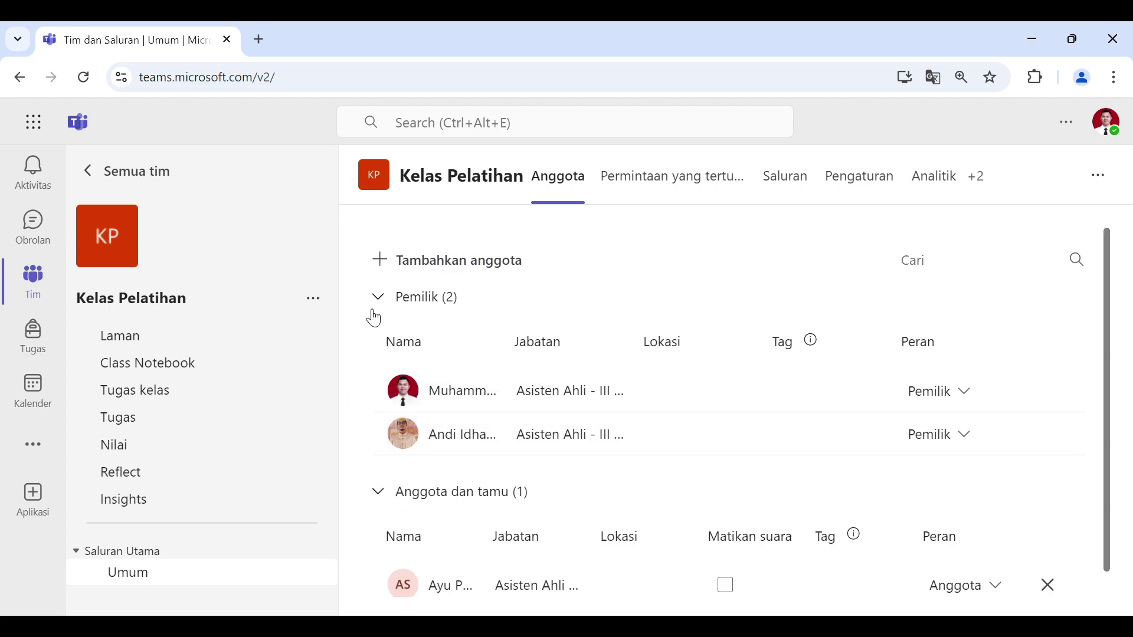
scroll(582, 443, down, 1)
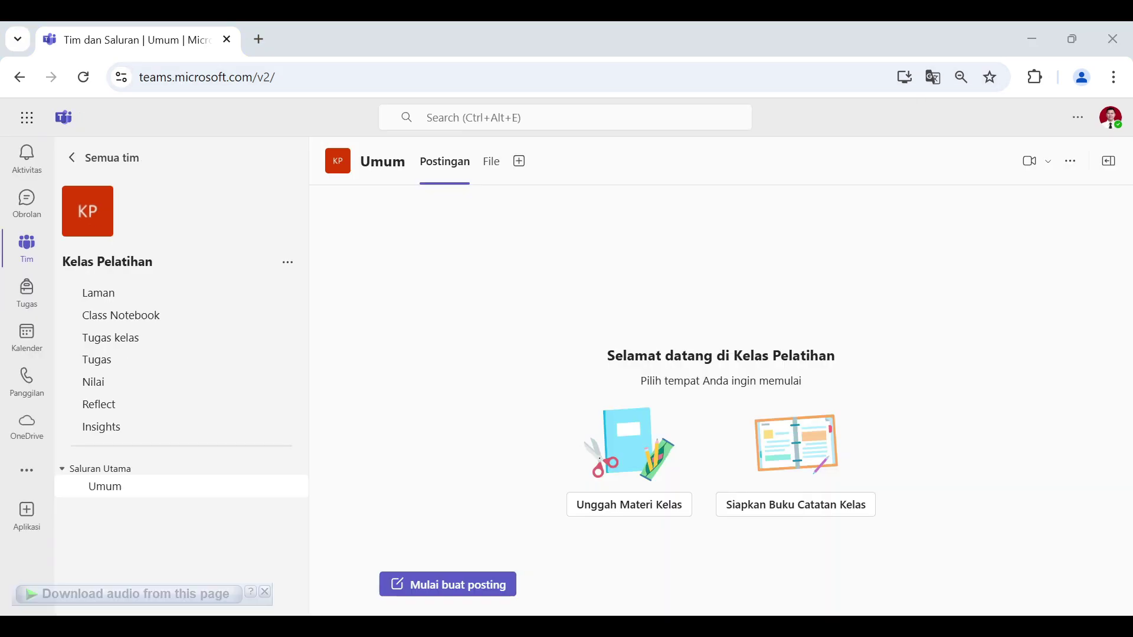
Step: Open the Laman class page and review its Assignments, Class schedule, About me and Recent files sections
click(106, 278)
click(117, 302)
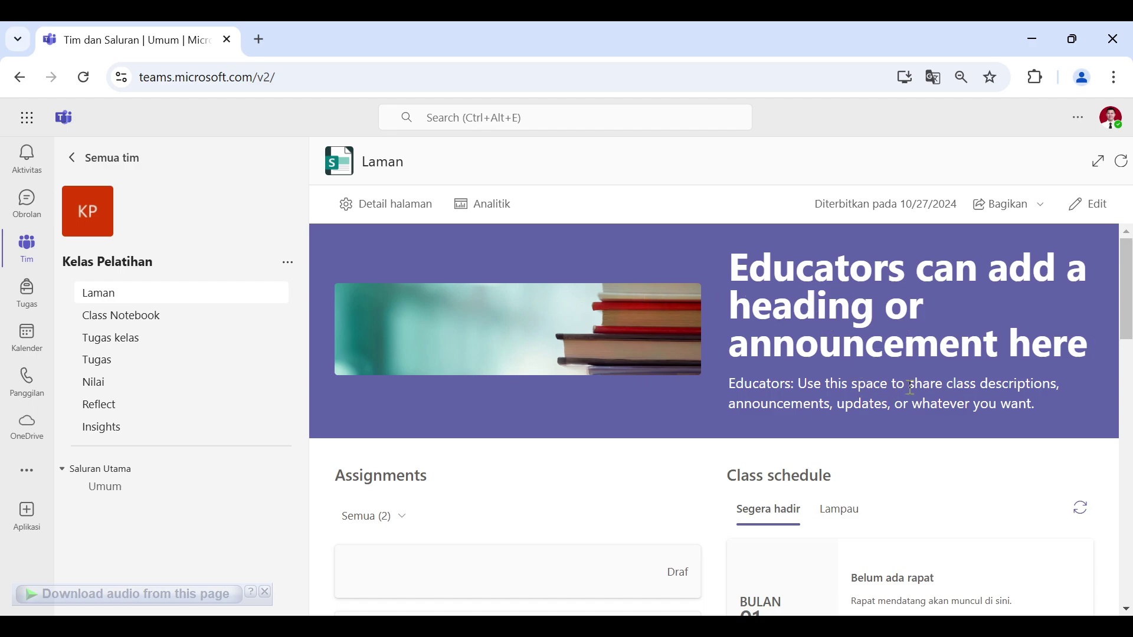
scroll(910, 386, down, 3)
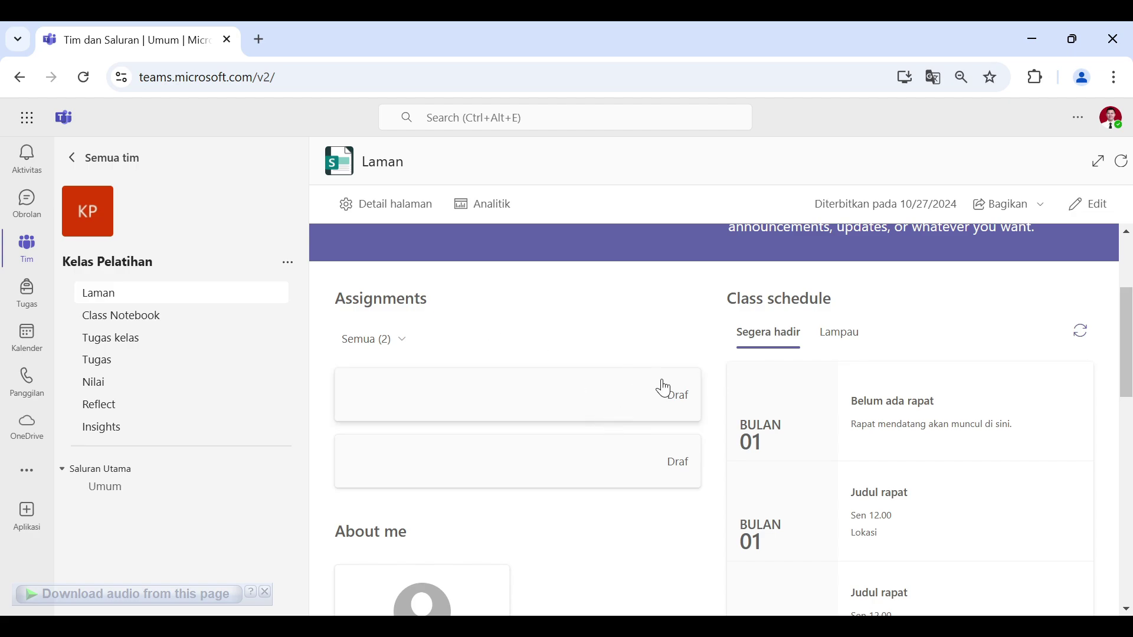
scroll(648, 413, down, 3)
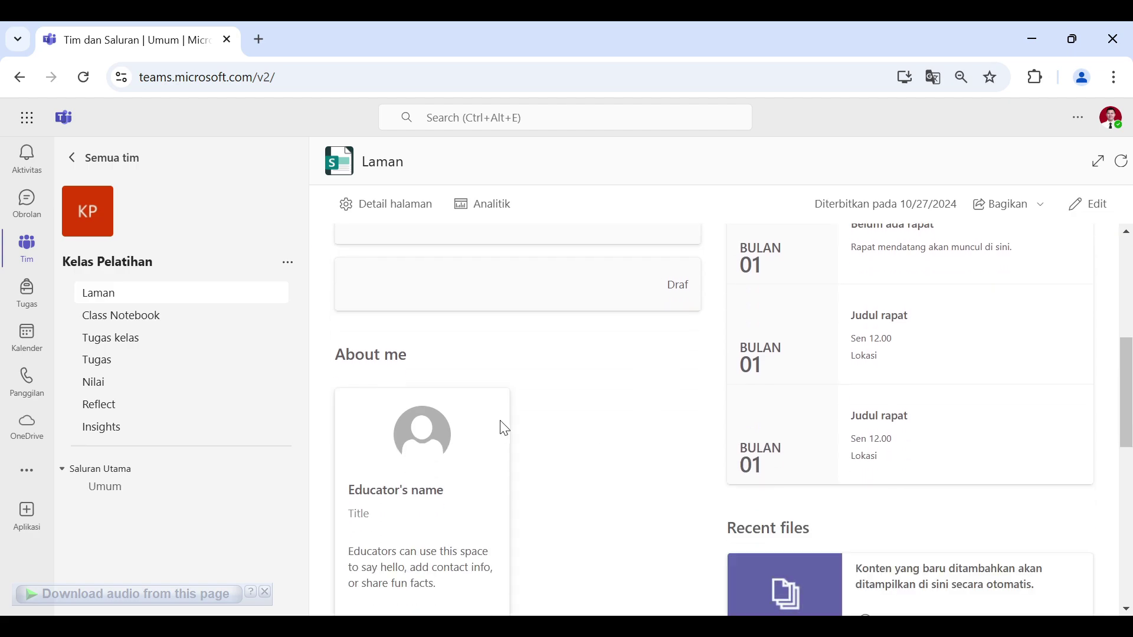
scroll(579, 450, down, 3)
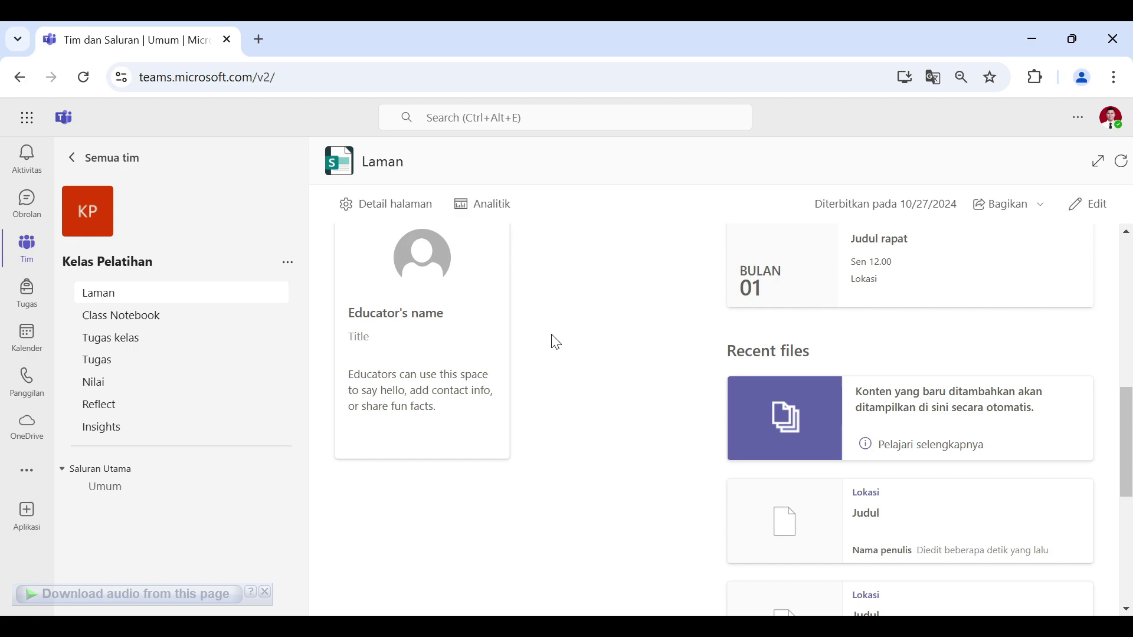
scroll(501, 460, up, 2)
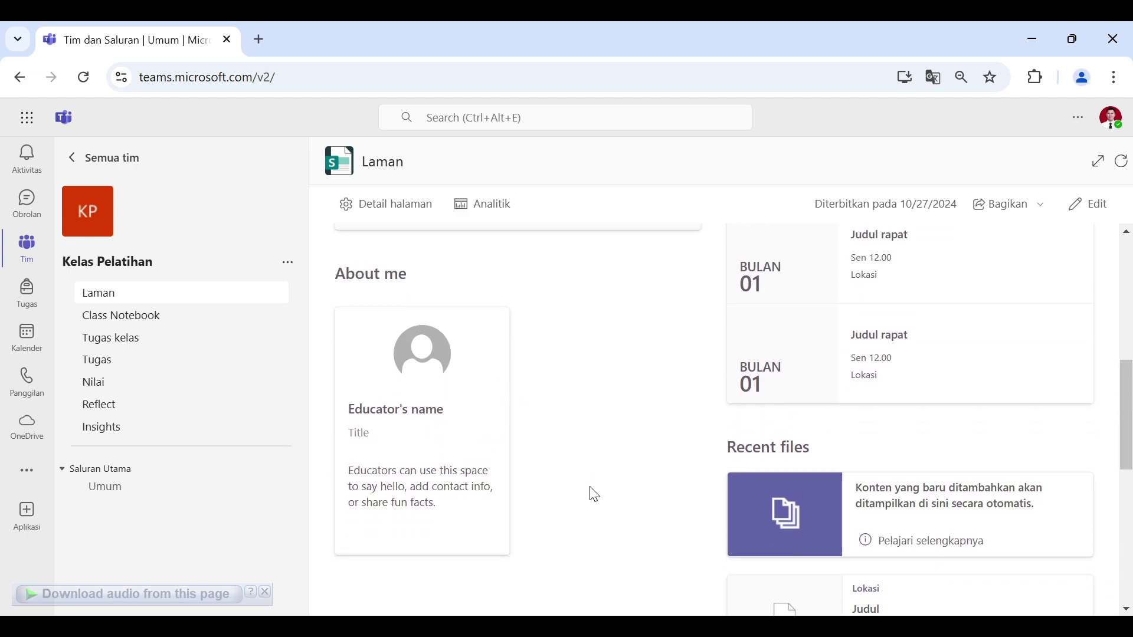
scroll(594, 494, down, 1)
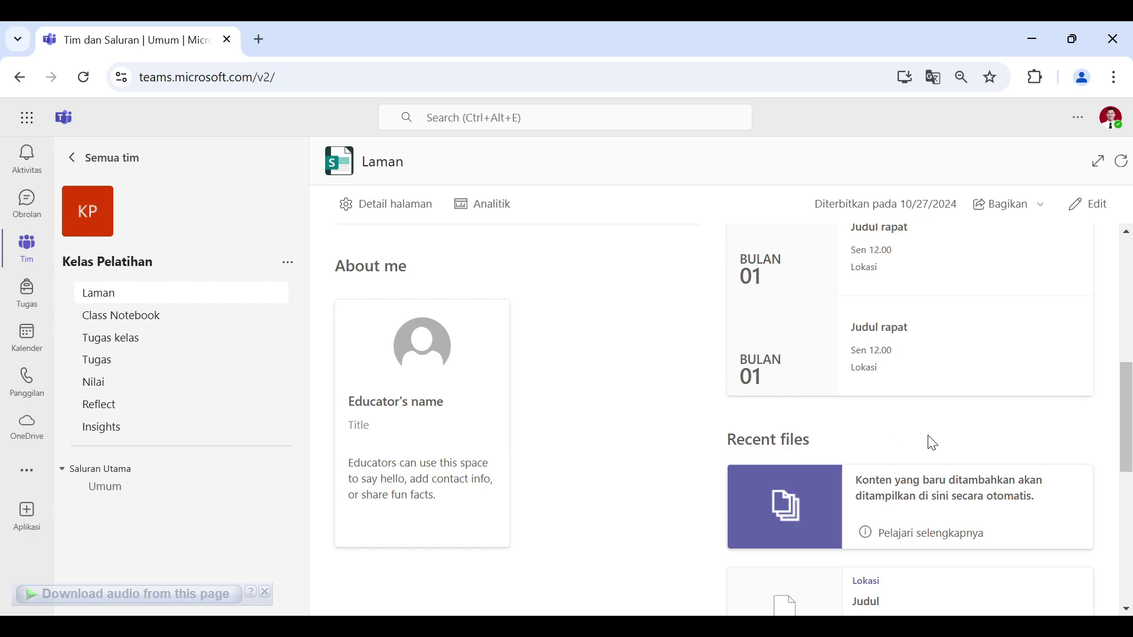
scroll(974, 437, down, 3)
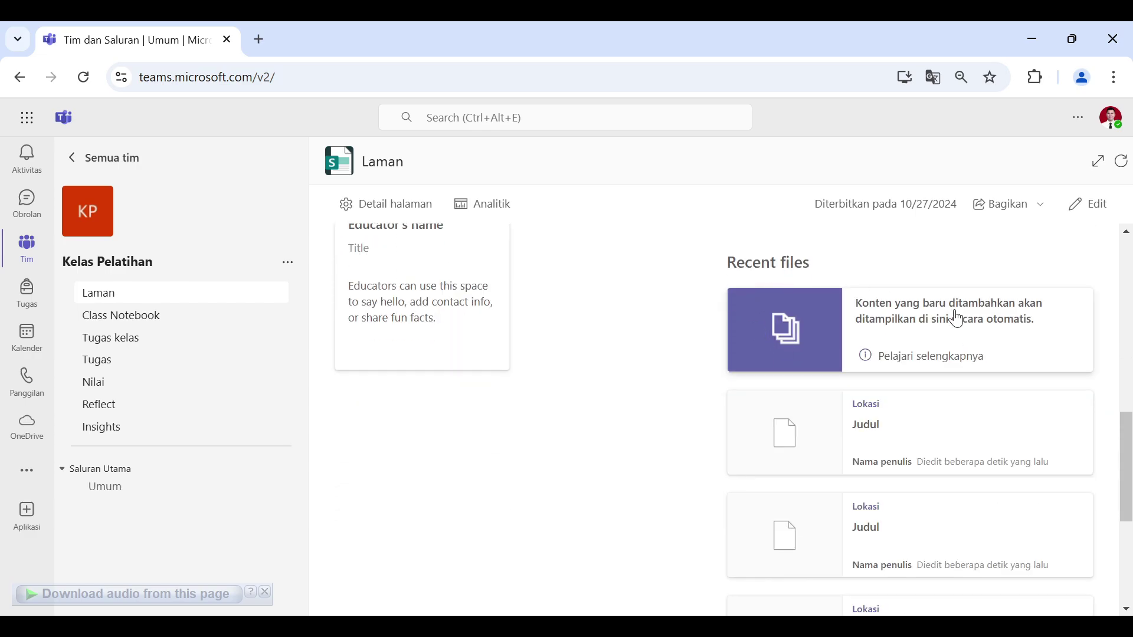
scroll(1024, 322, up, 10)
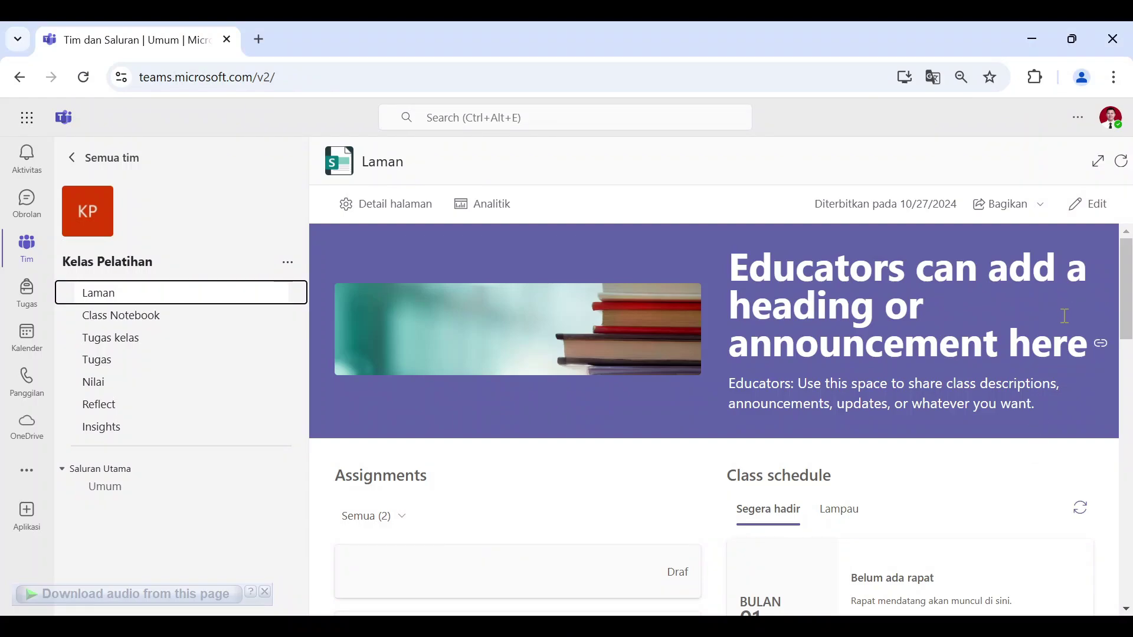
Step: Put the Kelas Pelatihan class page into edit mode and look over its layout
click(1091, 216)
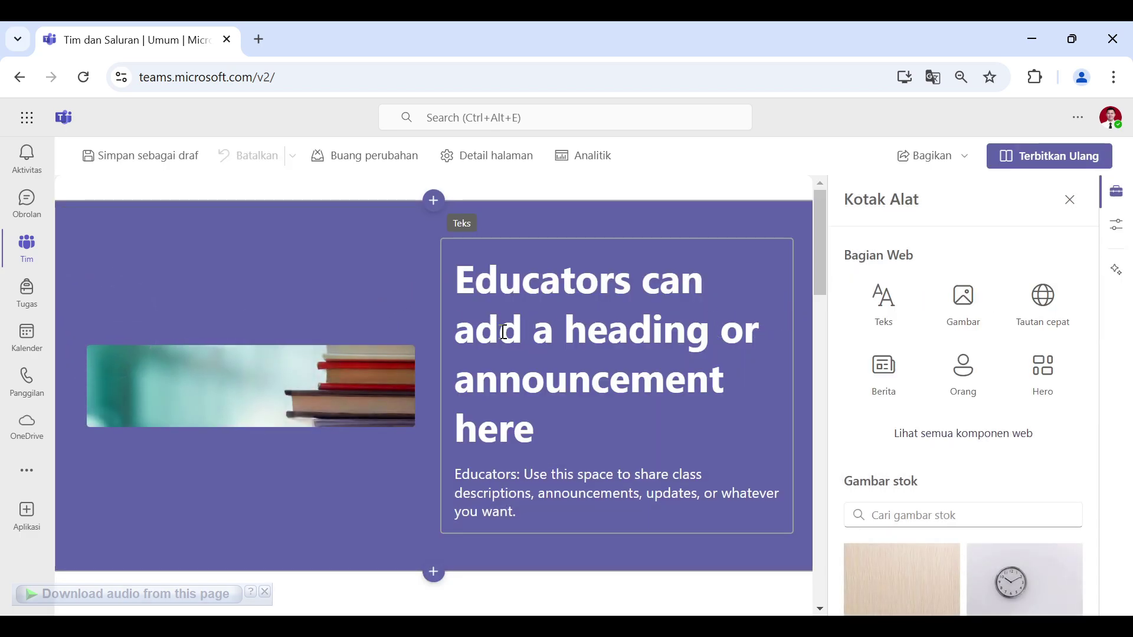
scroll(504, 332, down, 6)
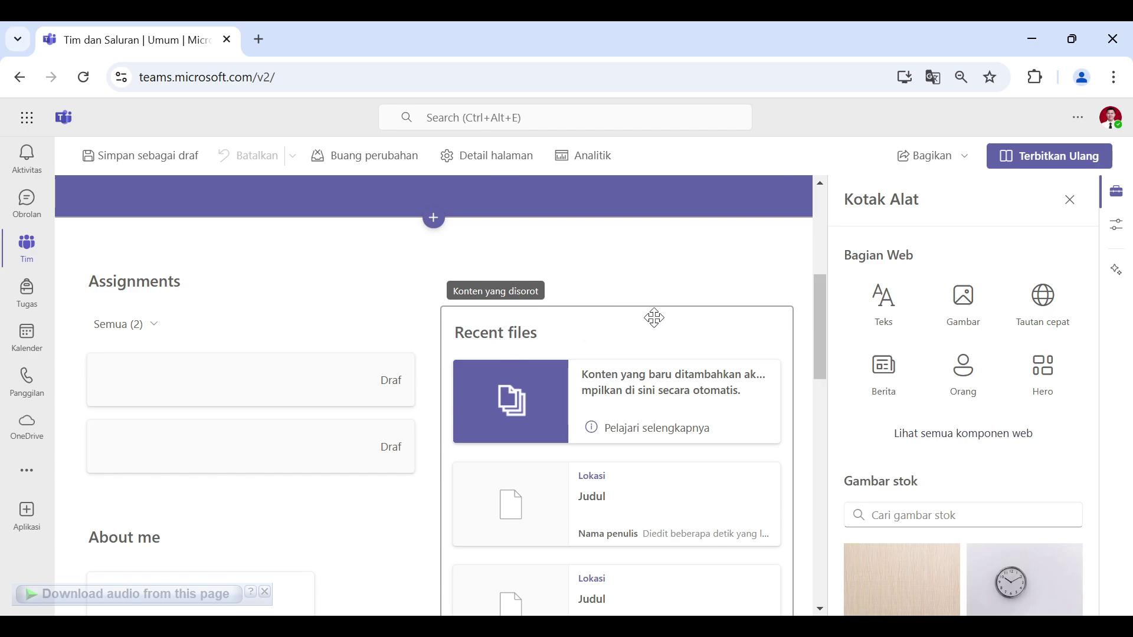
scroll(407, 318, up, 5)
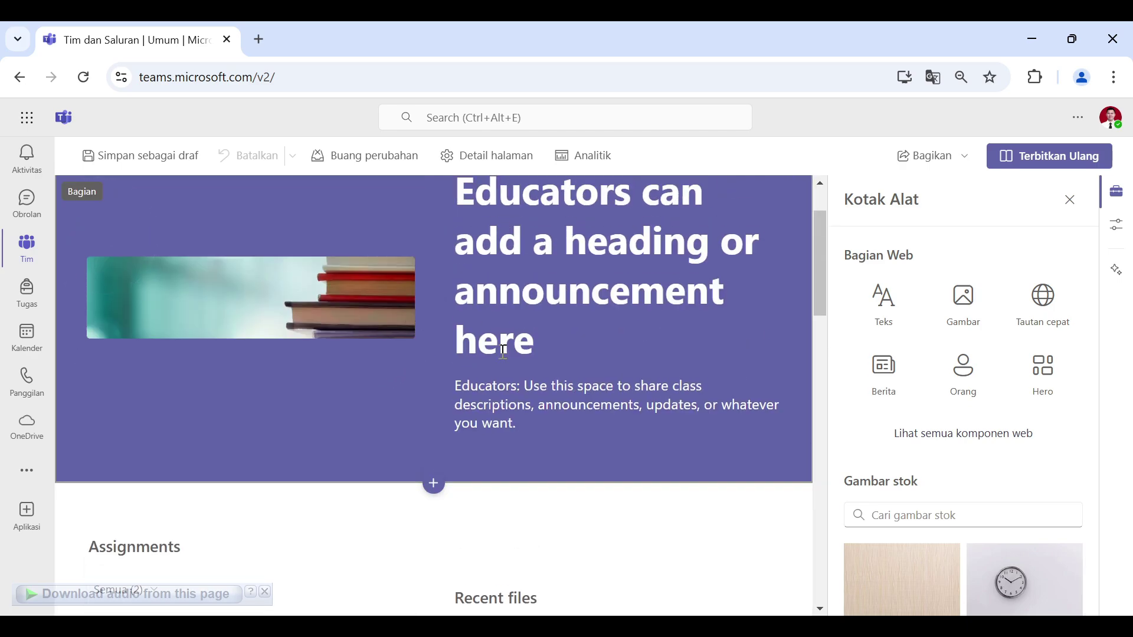
scroll(559, 384, down, 5)
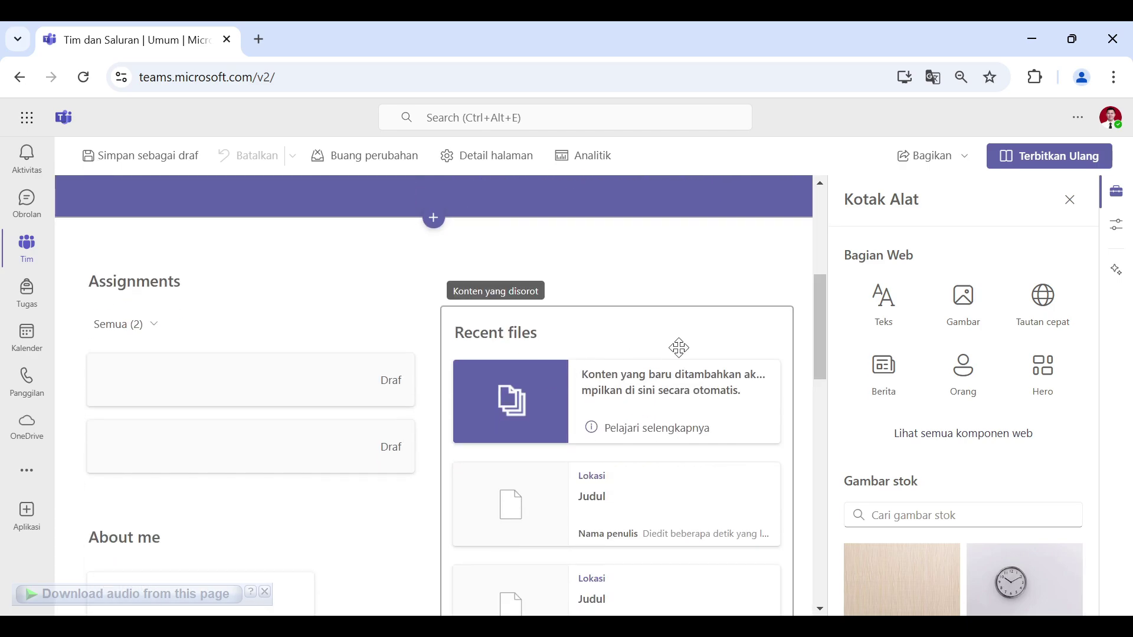
scroll(624, 306, up, 5)
scroll(623, 307, up, 2)
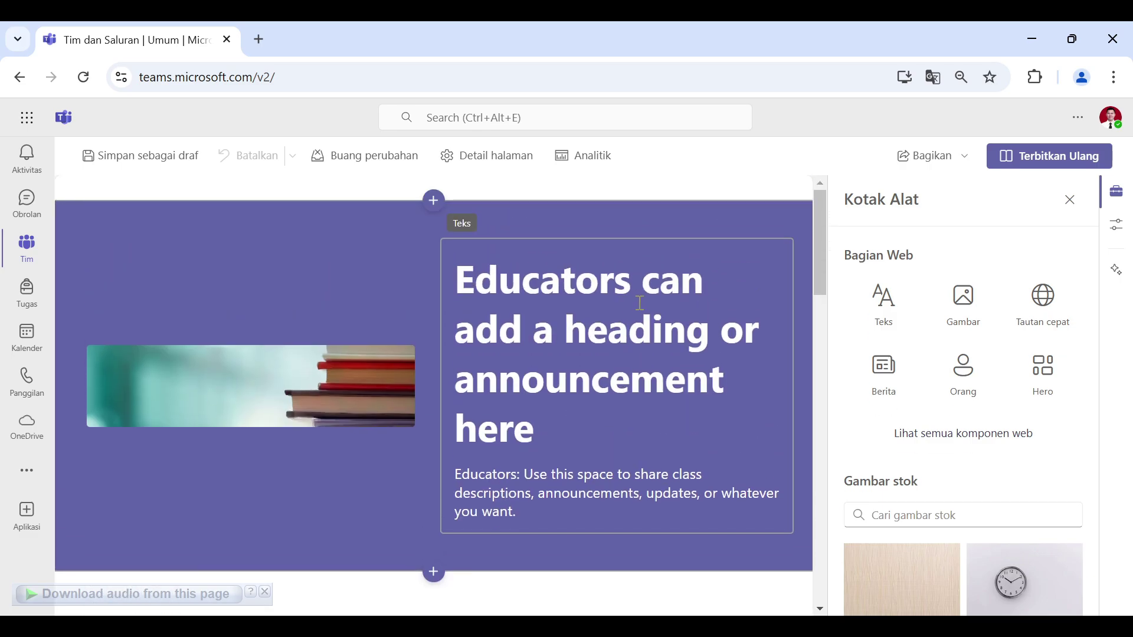
Step: Show the full Bagian Web list and filter it to Sering digunakan
click(1001, 444)
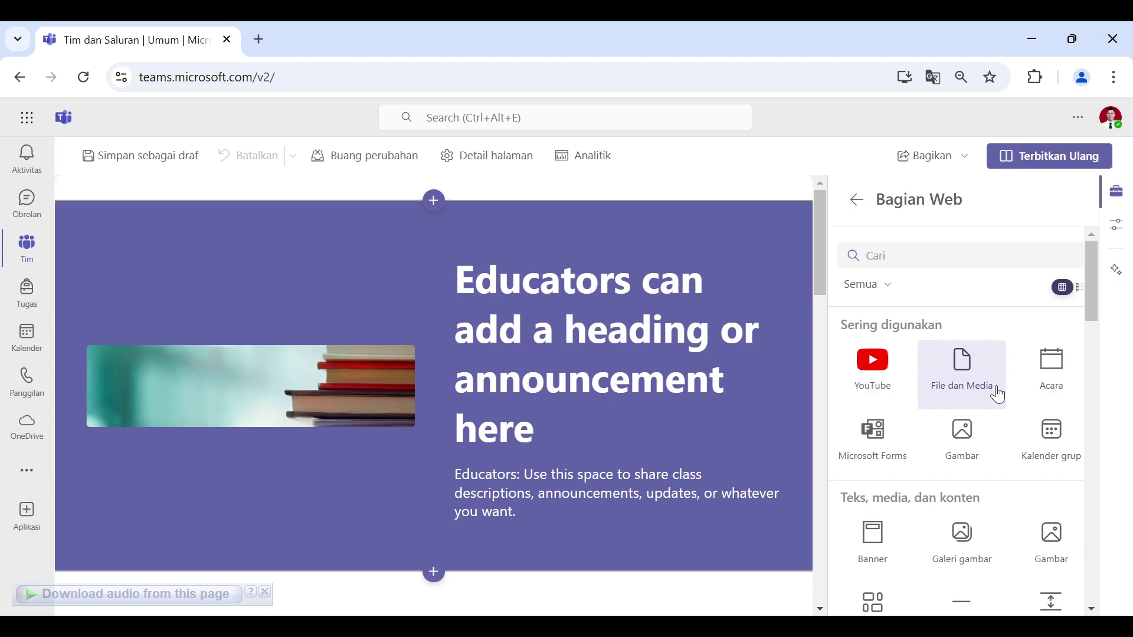
scroll(1003, 436, down, 2)
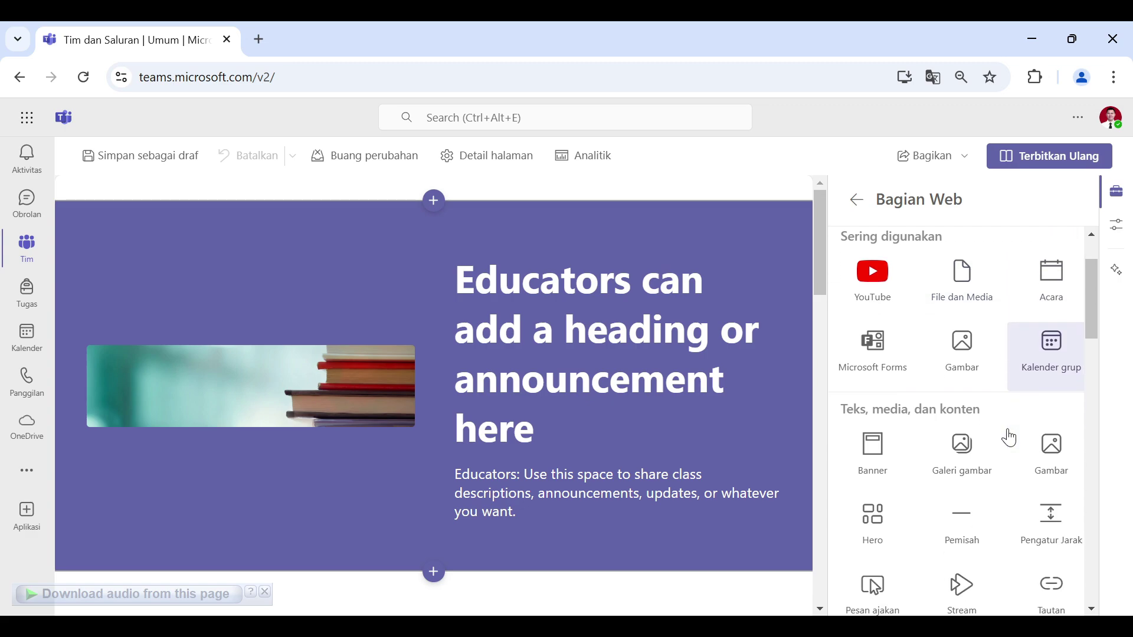
scroll(938, 354, up, 2)
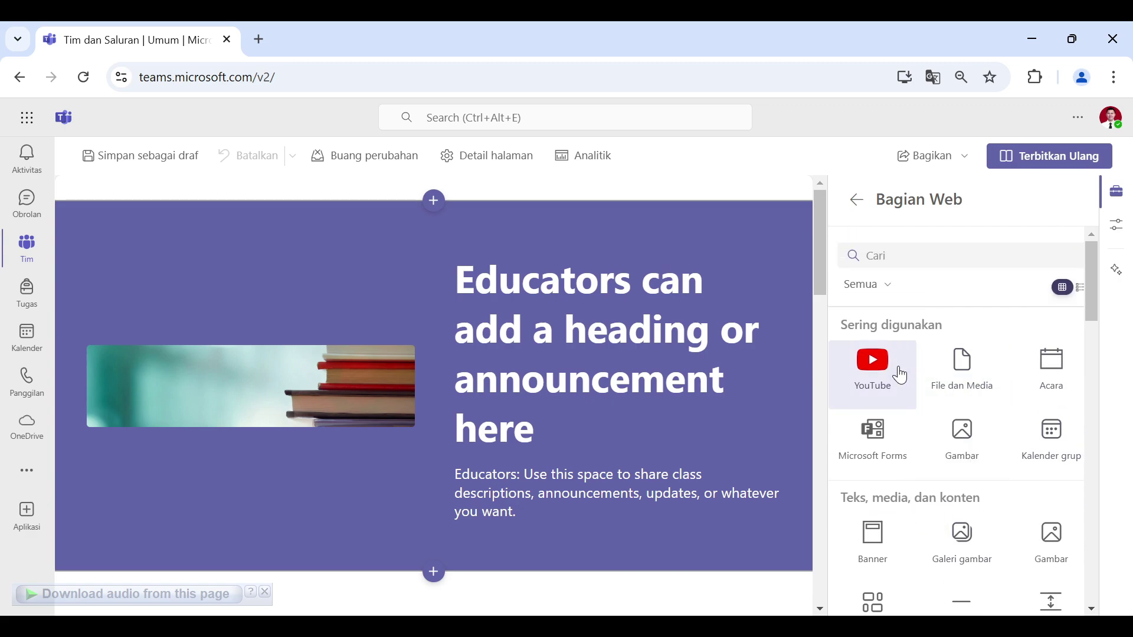
click(896, 293)
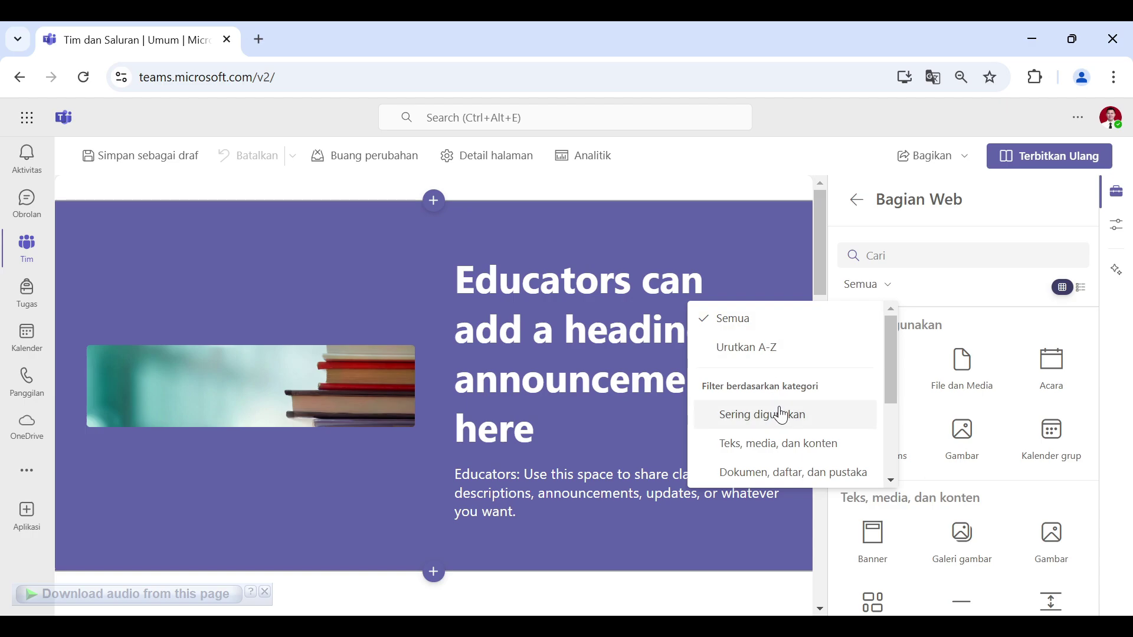
click(879, 292)
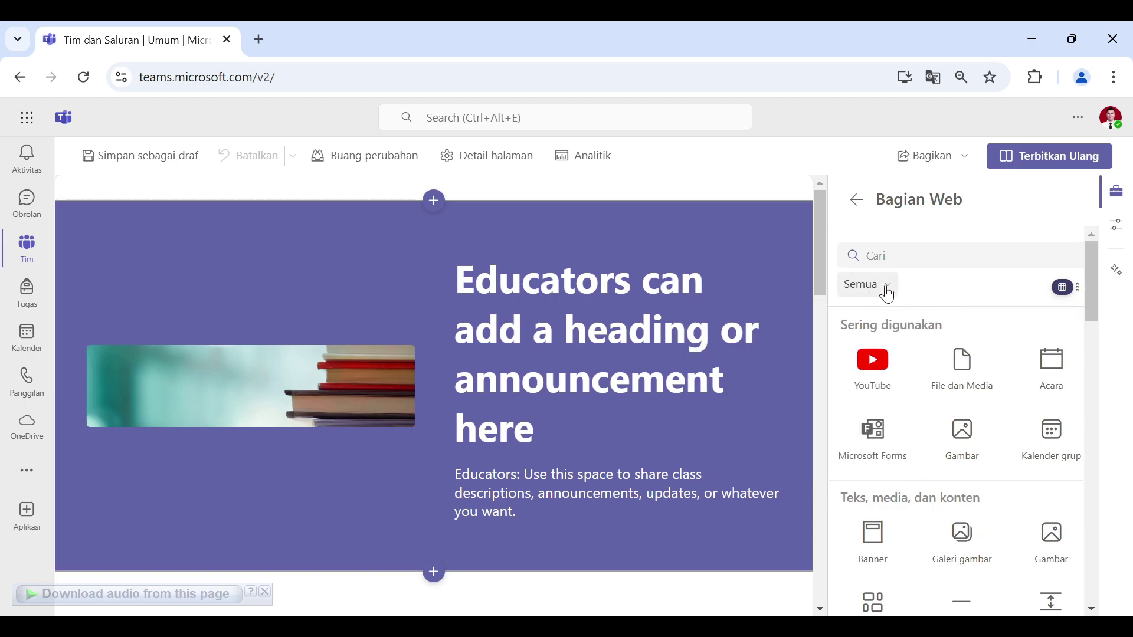
click(887, 289)
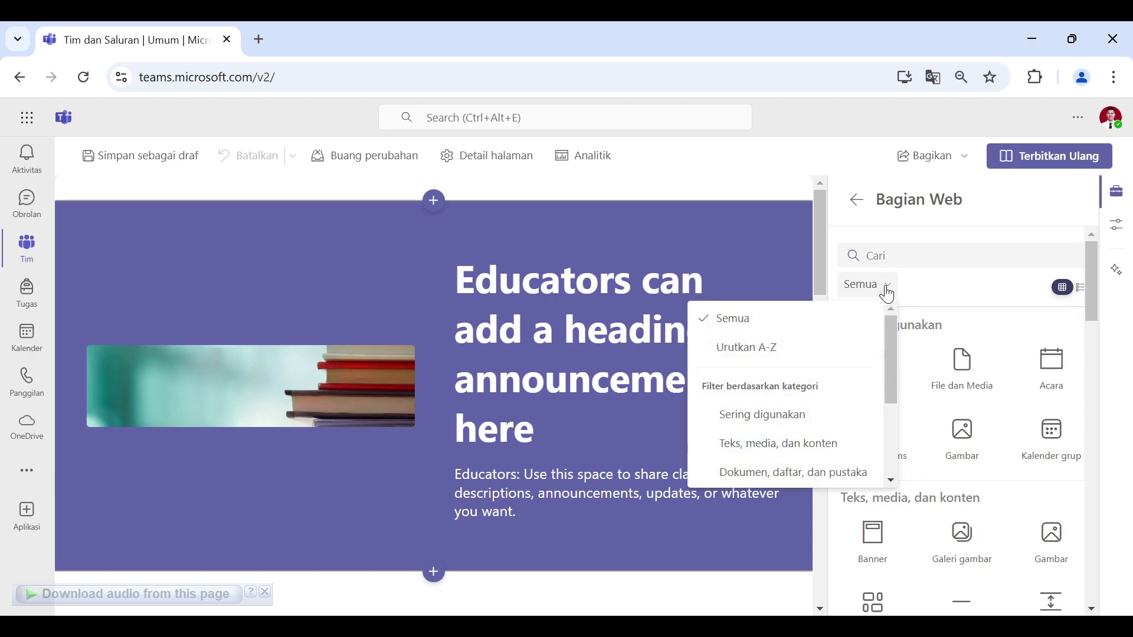
click(779, 423)
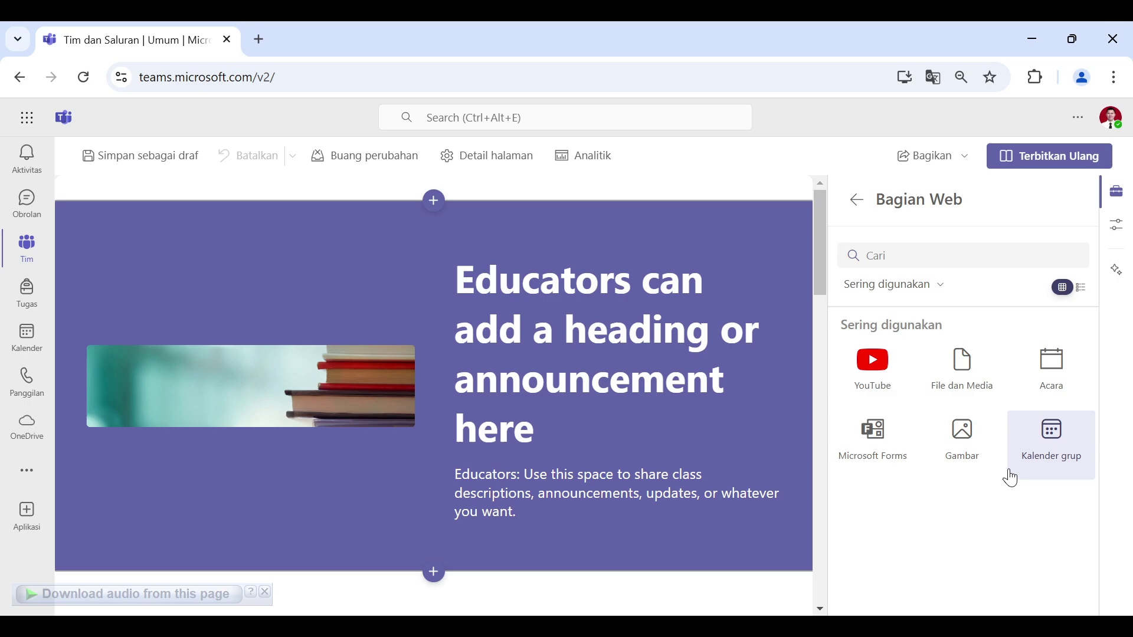
Step: Add a YouTube part holding the pasted 'Kenal Lebih Dekat Dengan Smart City' video link
click(891, 386)
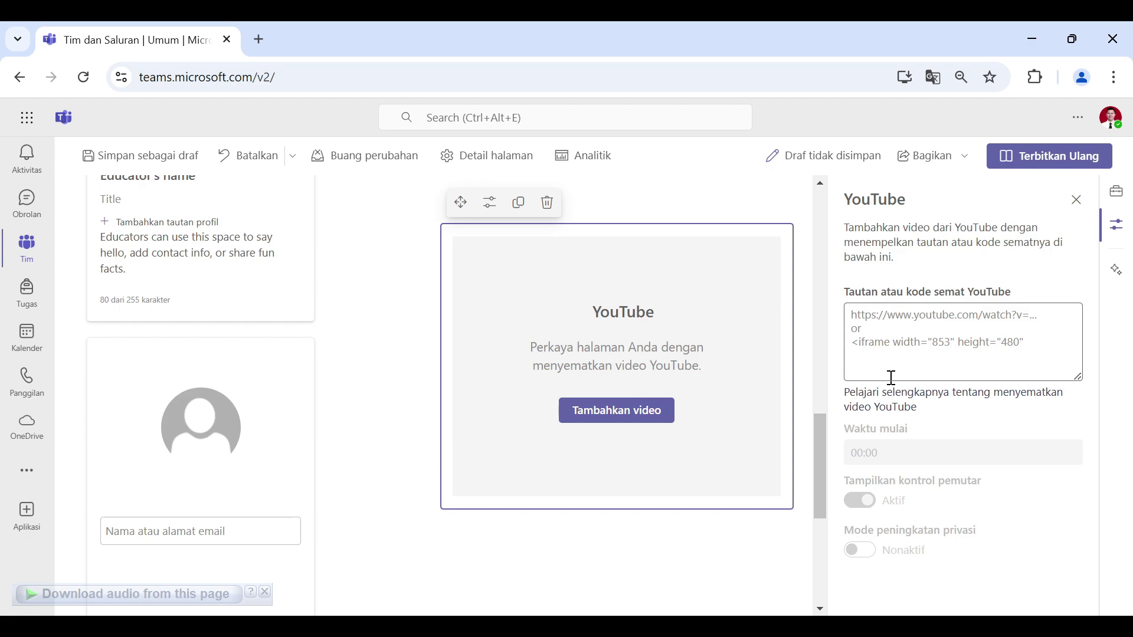
click(945, 320)
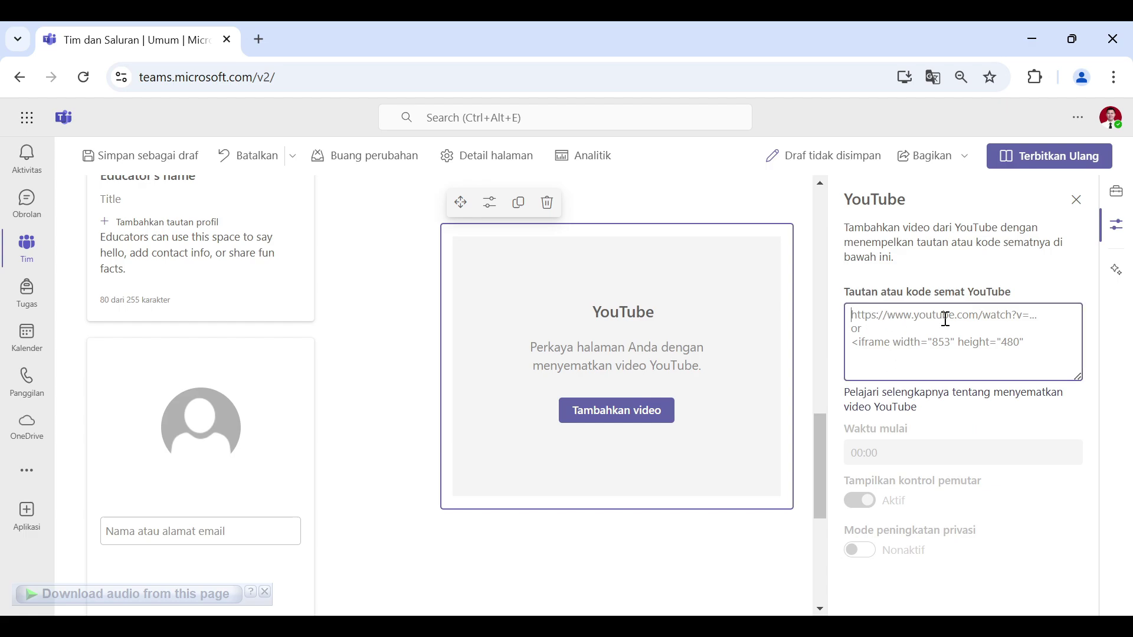
text(https://www.youtube.com/watch?v=NgKj6o2n7yk)
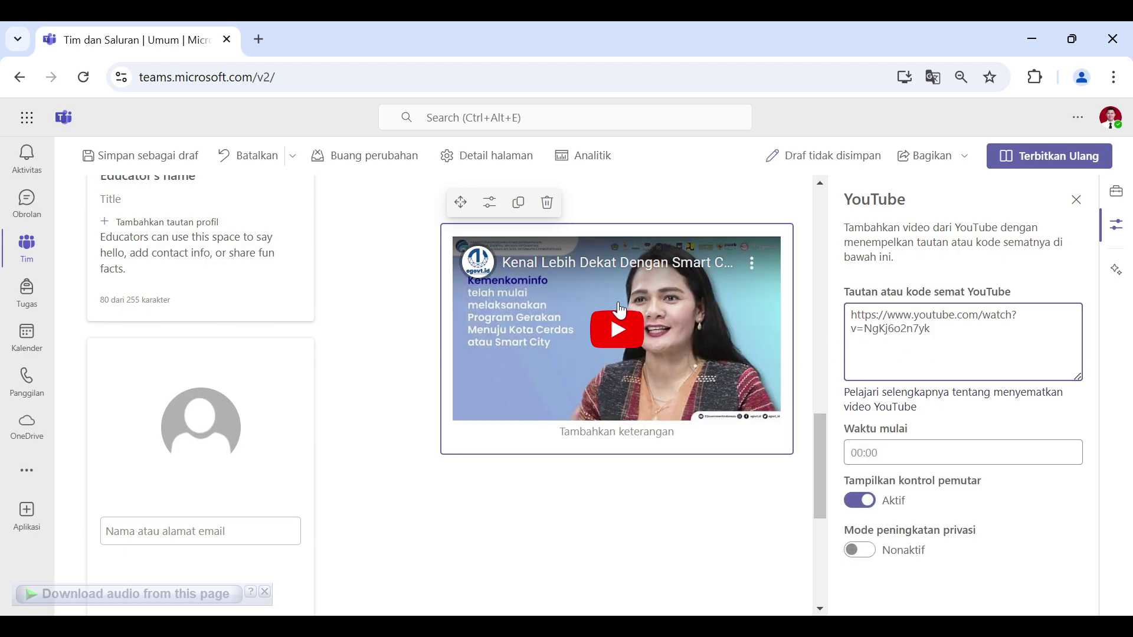
click(1077, 199)
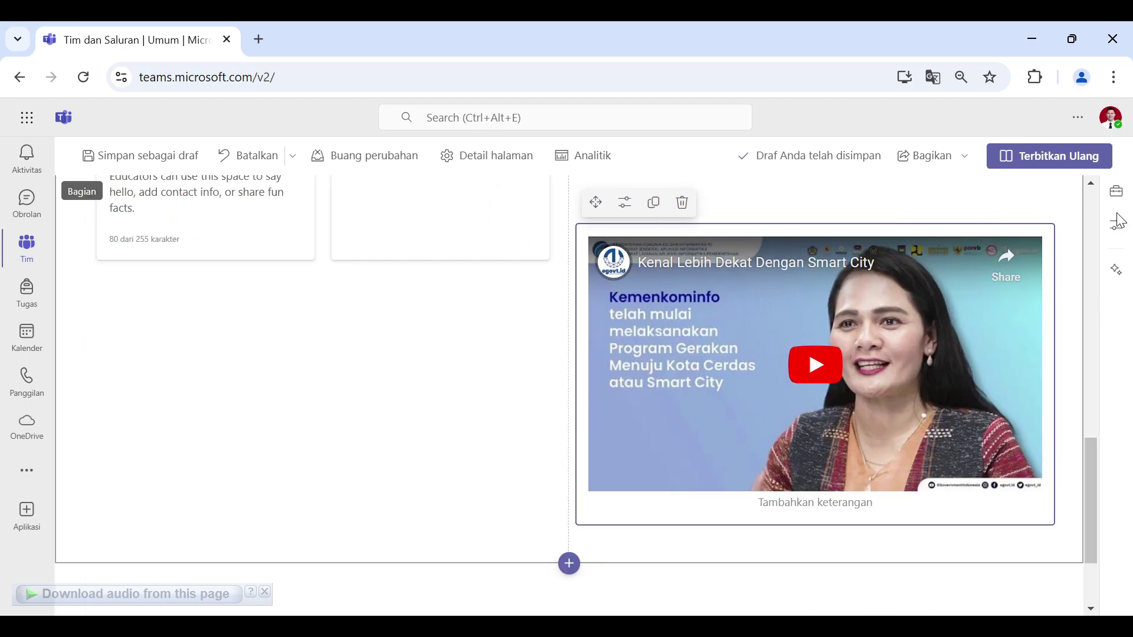
click(1116, 199)
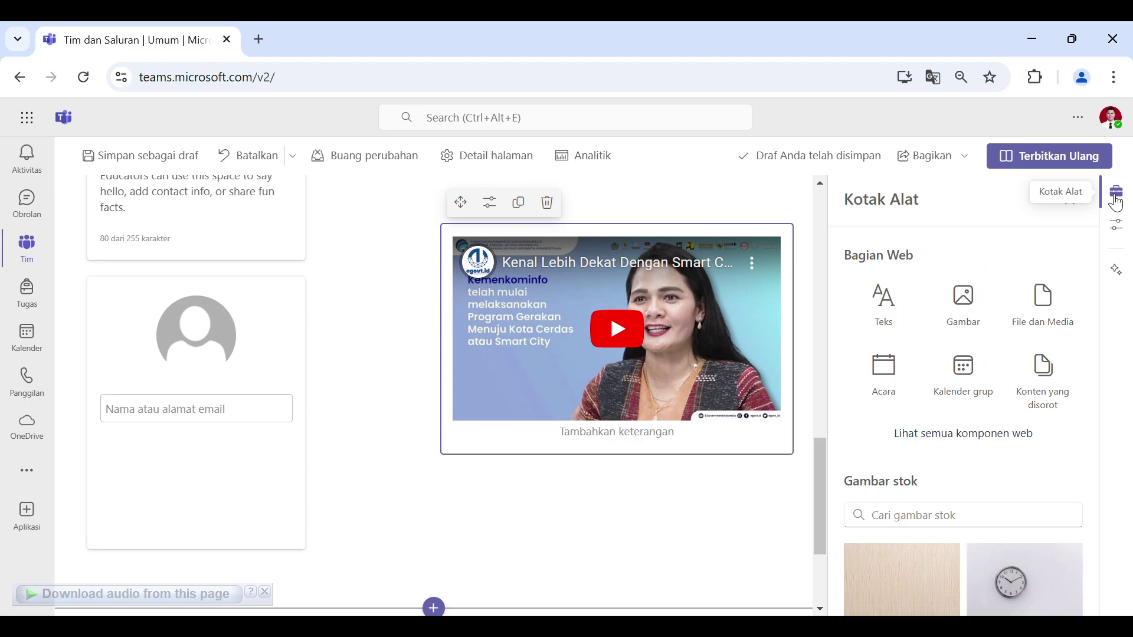
Step: Insert a File dan Media part from the Sering digunakan list, leaving it without a file
click(961, 441)
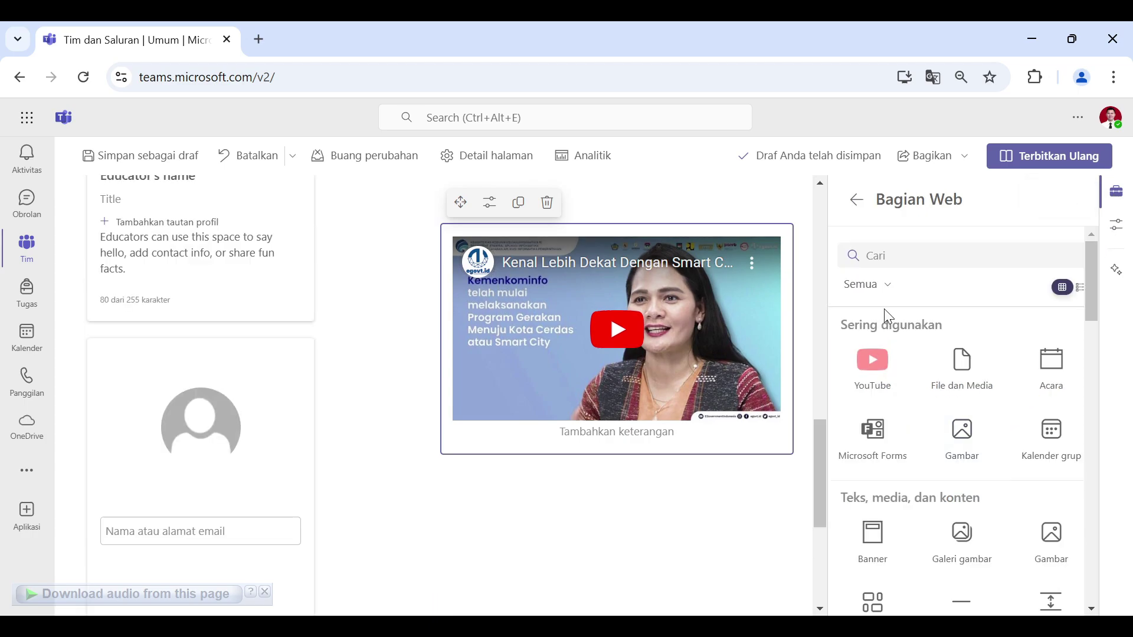
click(878, 285)
click(784, 415)
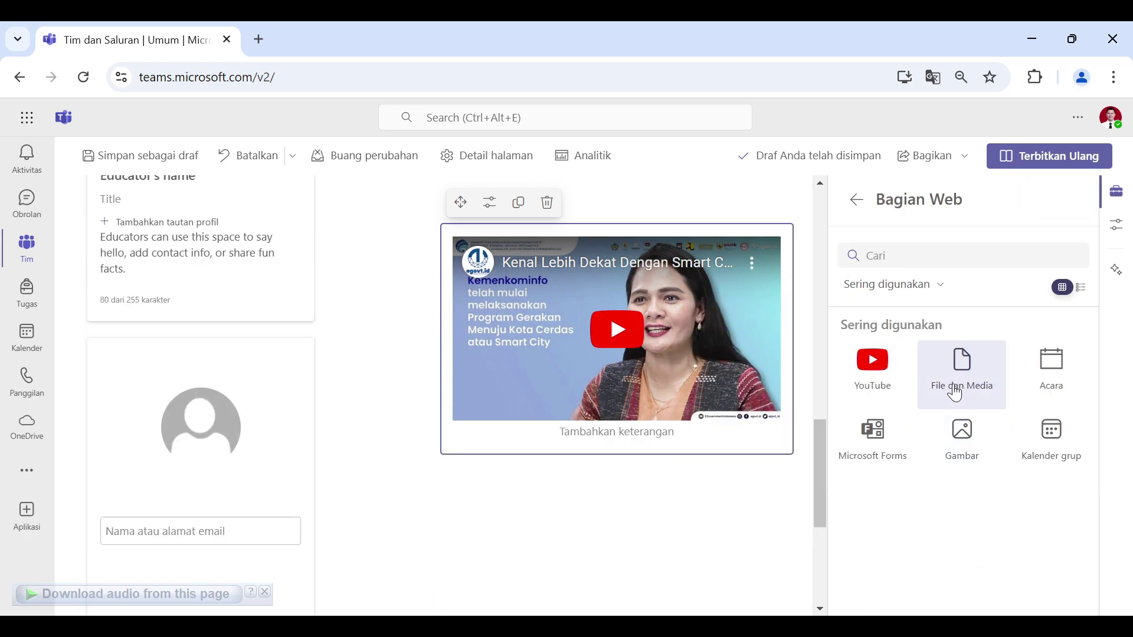
click(967, 378)
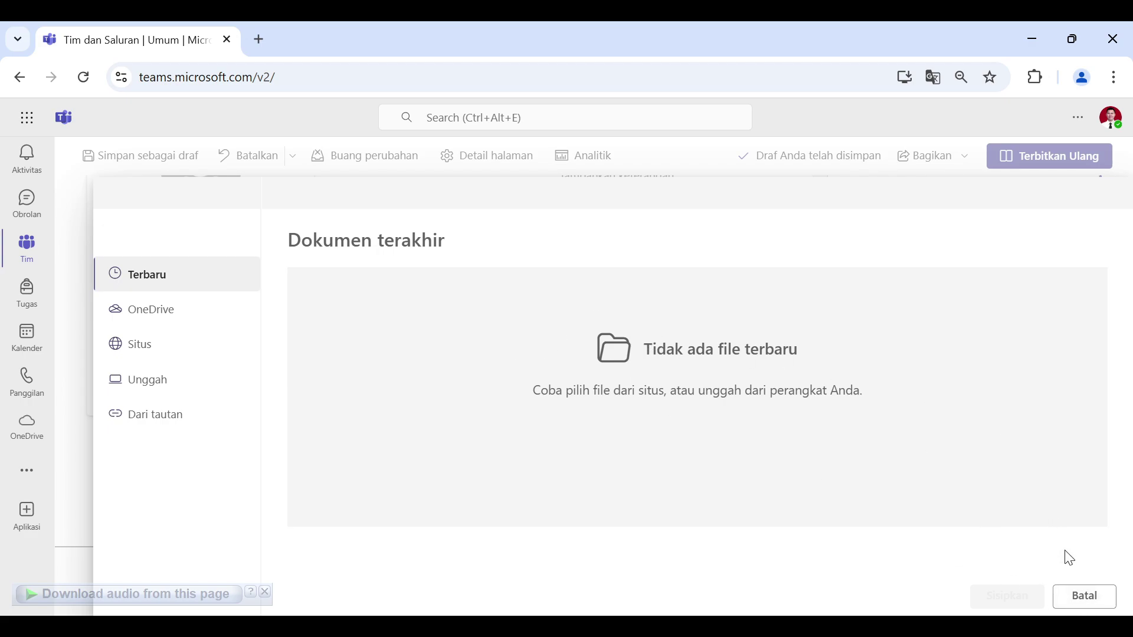
click(1107, 608)
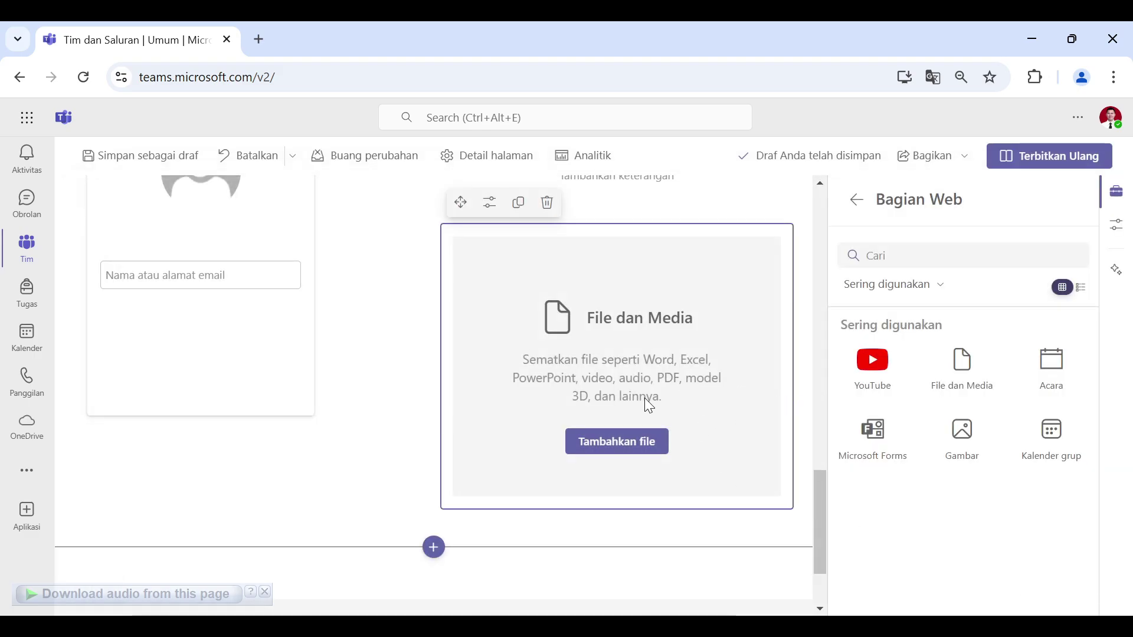
scroll(250, 432, up, 5)
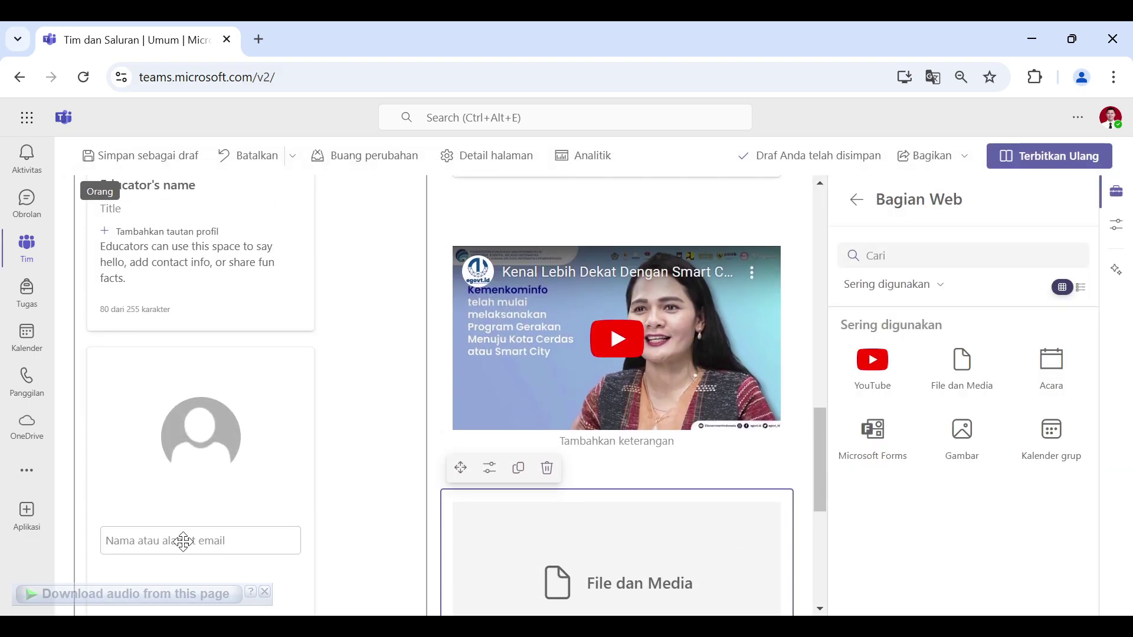
Step: Fill the People section with two educators picked by name from the directory search results
click(187, 541)
click(192, 539)
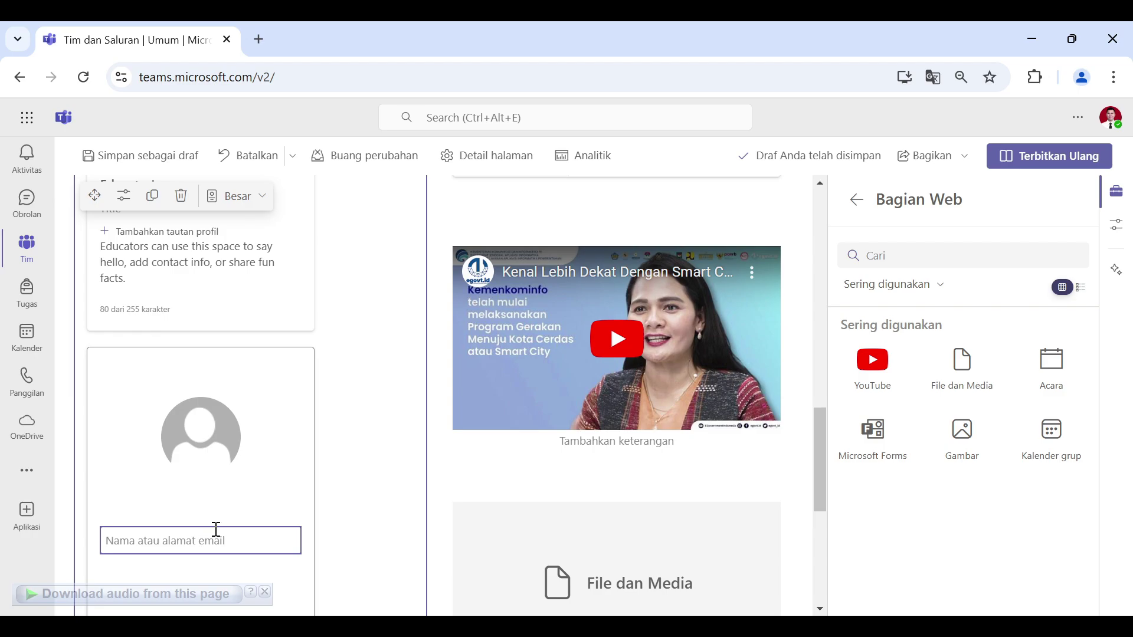
text(adh)
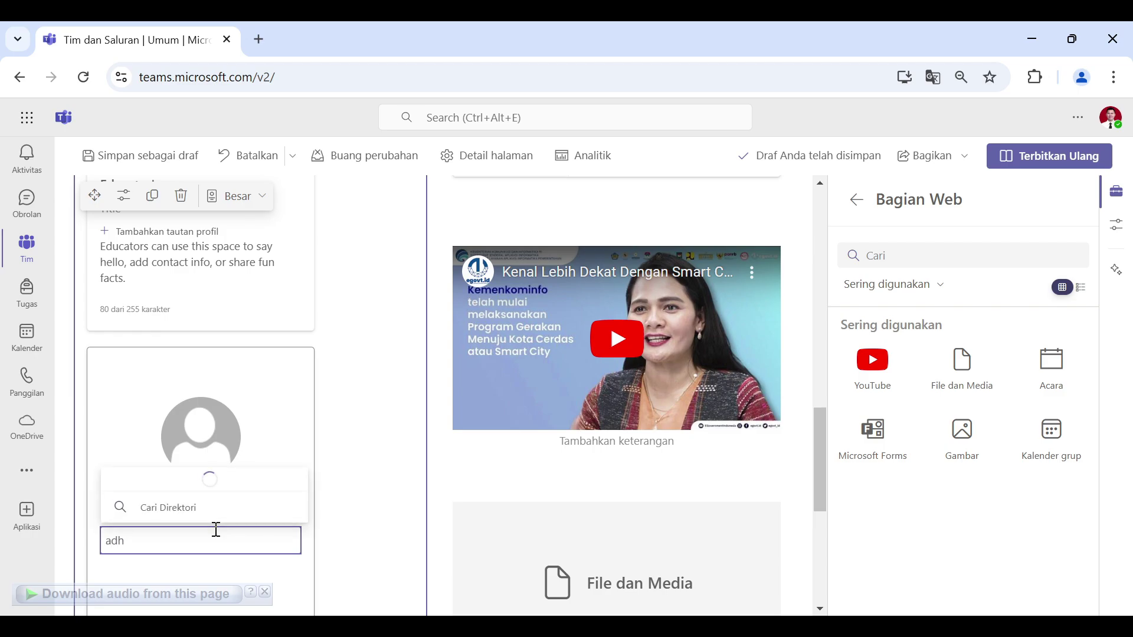
text(im)
click(301, 460)
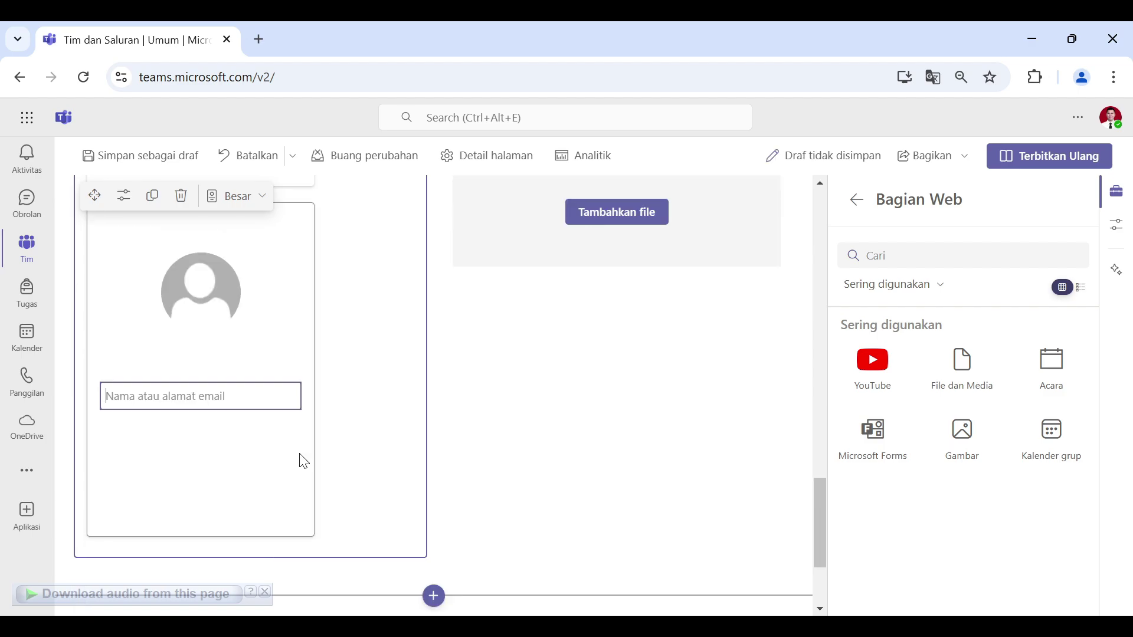
text(idham)
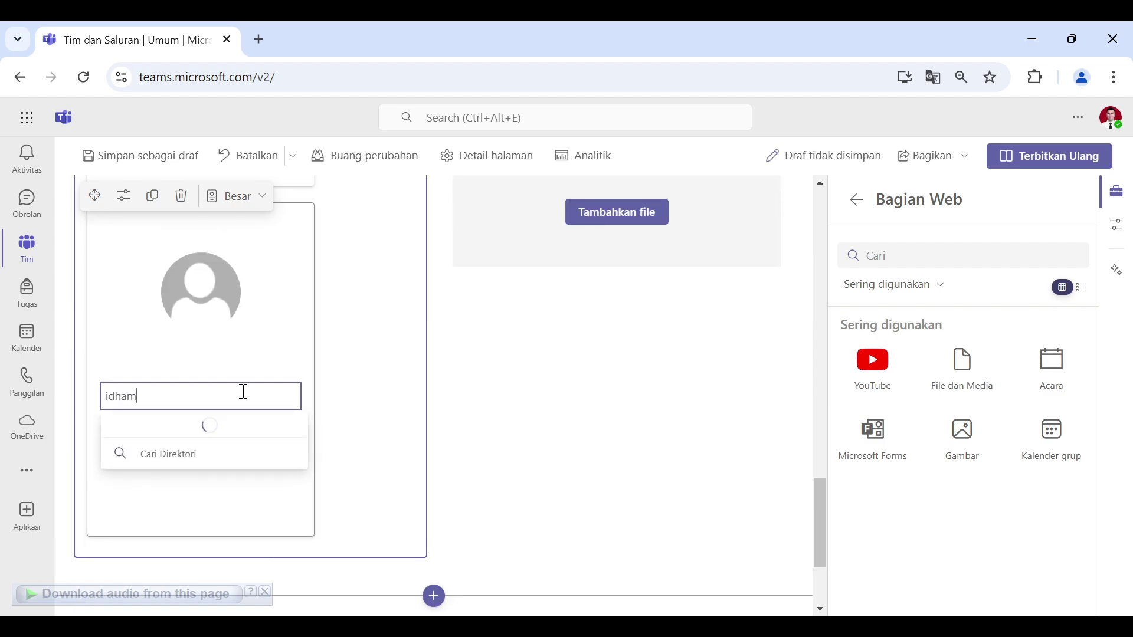
click(427, 368)
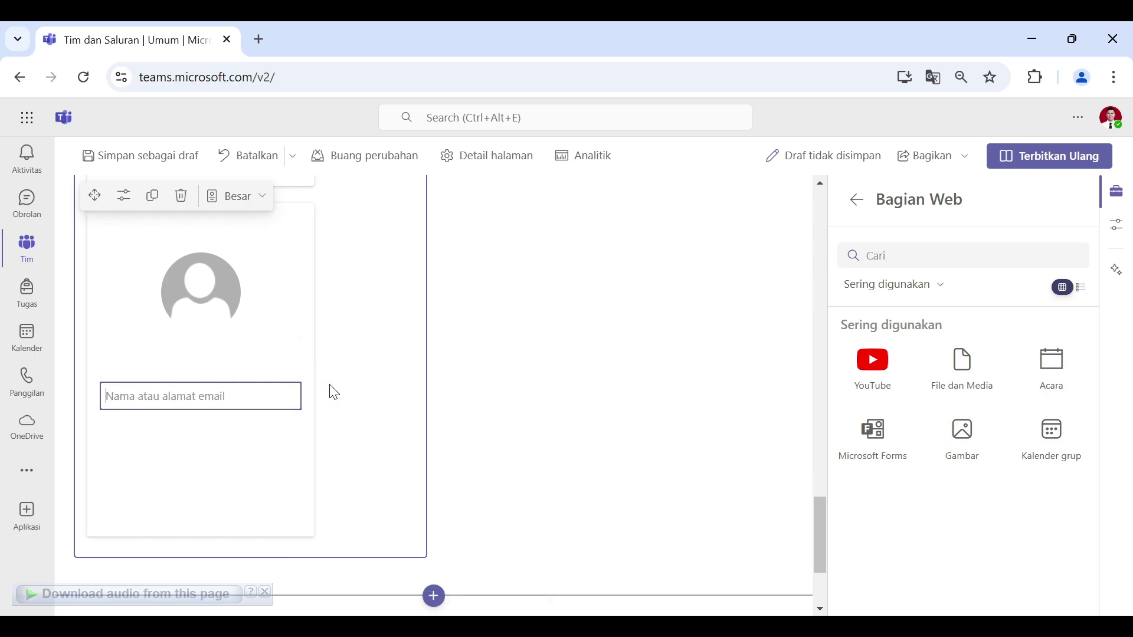
scroll(299, 414, up, 5)
scroll(225, 374, up, 3)
scroll(228, 445, down, 9)
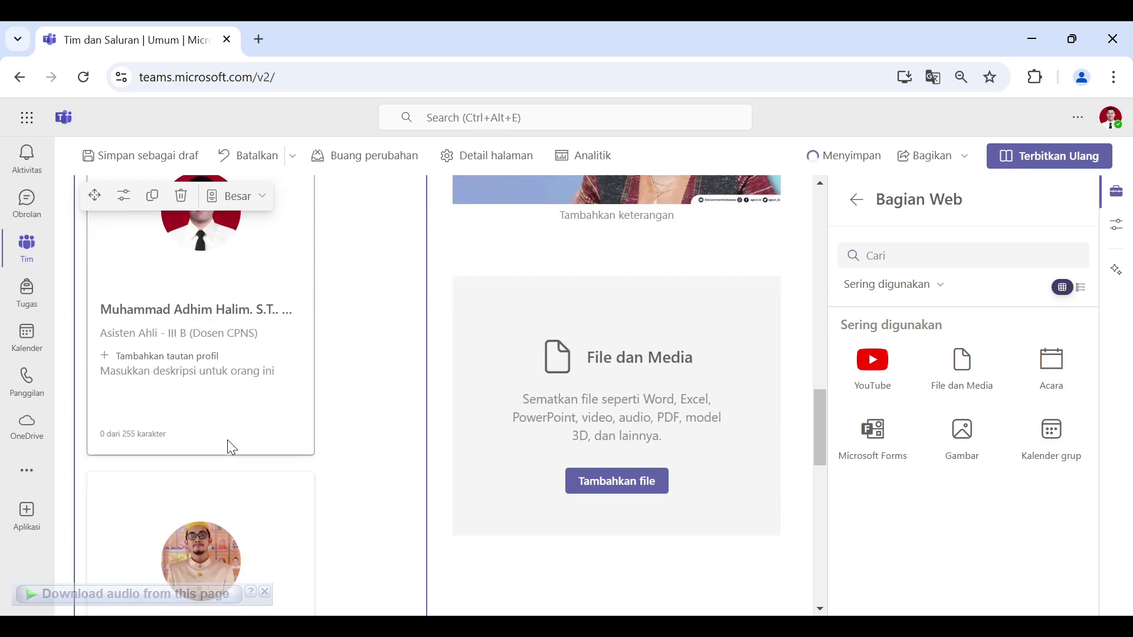
scroll(236, 442, up, 5)
scroll(244, 441, up, 15)
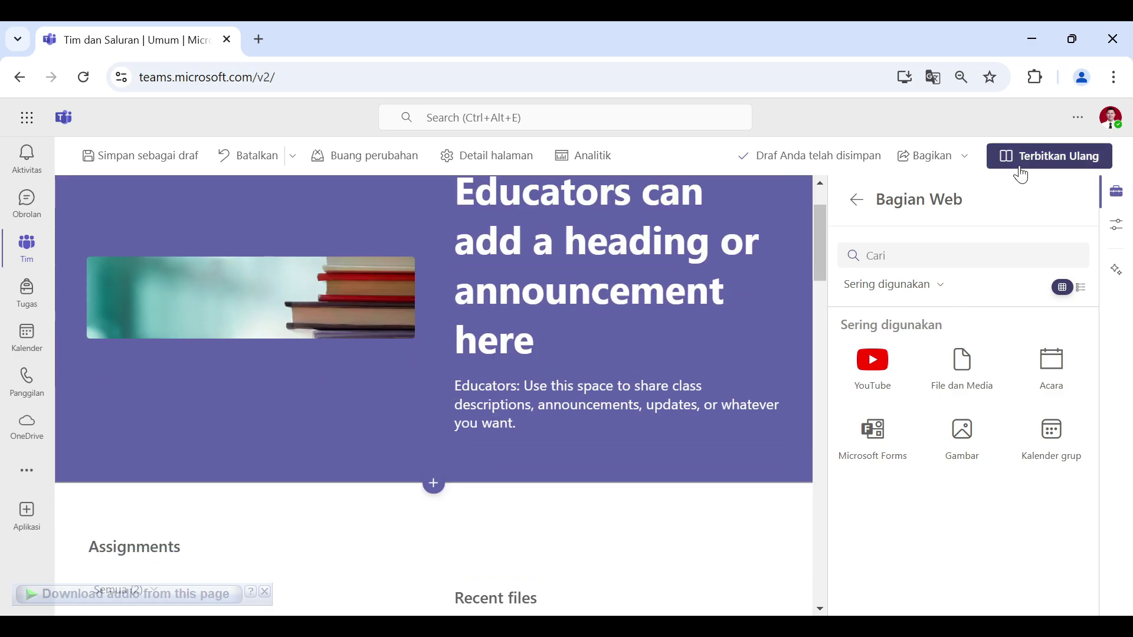
click(856, 200)
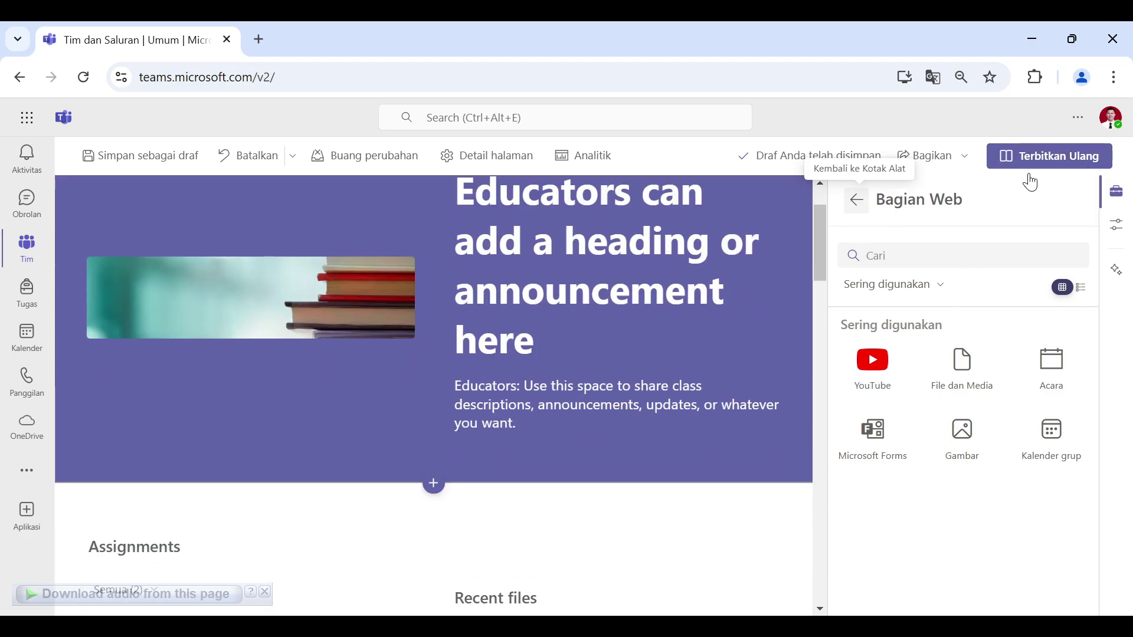
click(1074, 164)
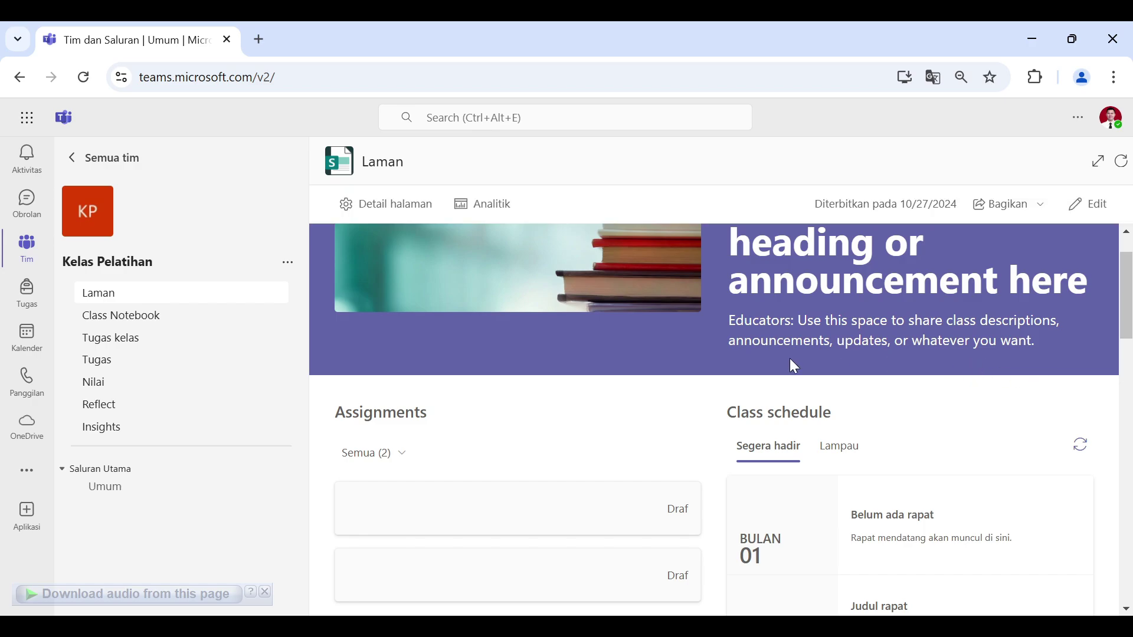
scroll(881, 387, down, 7)
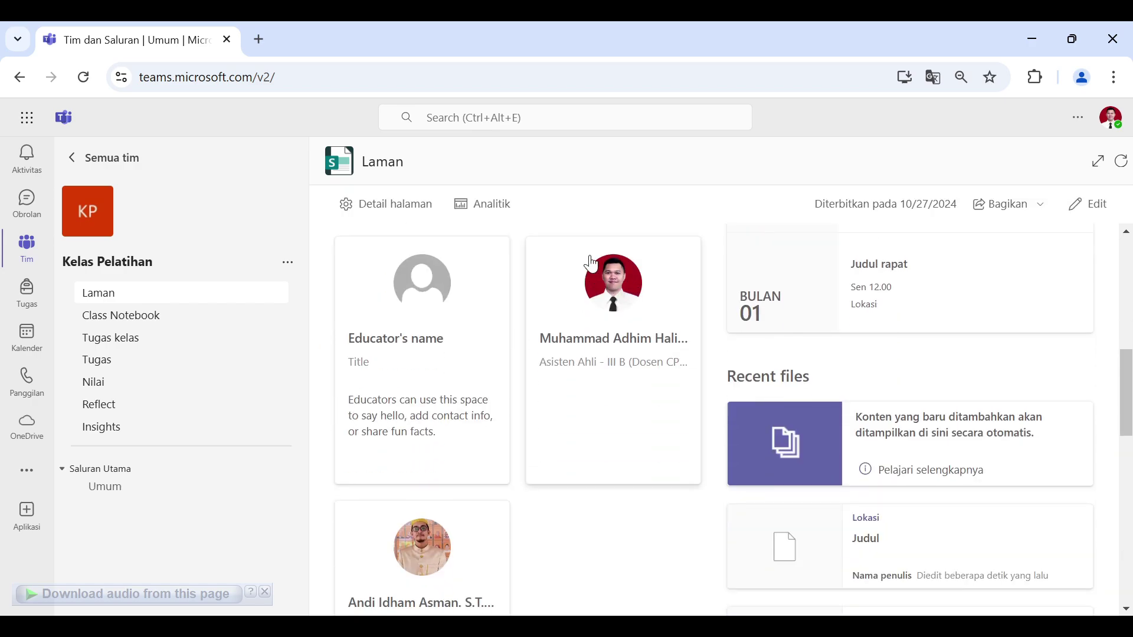
mouse_move(631, 301)
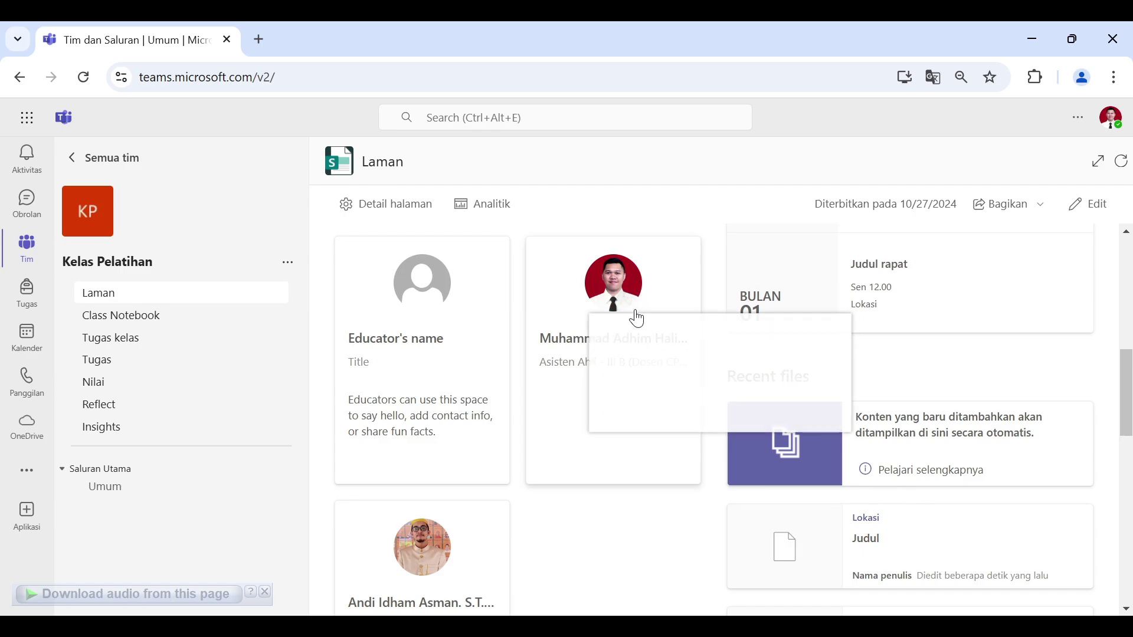
scroll(603, 284, down, 8)
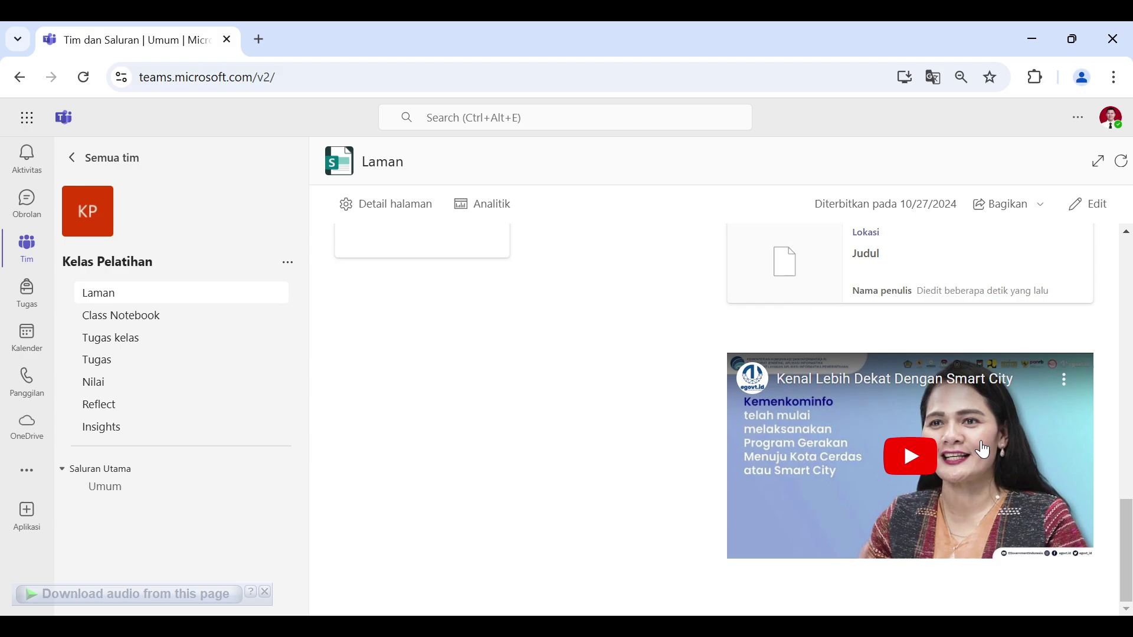
scroll(973, 448, up, 6)
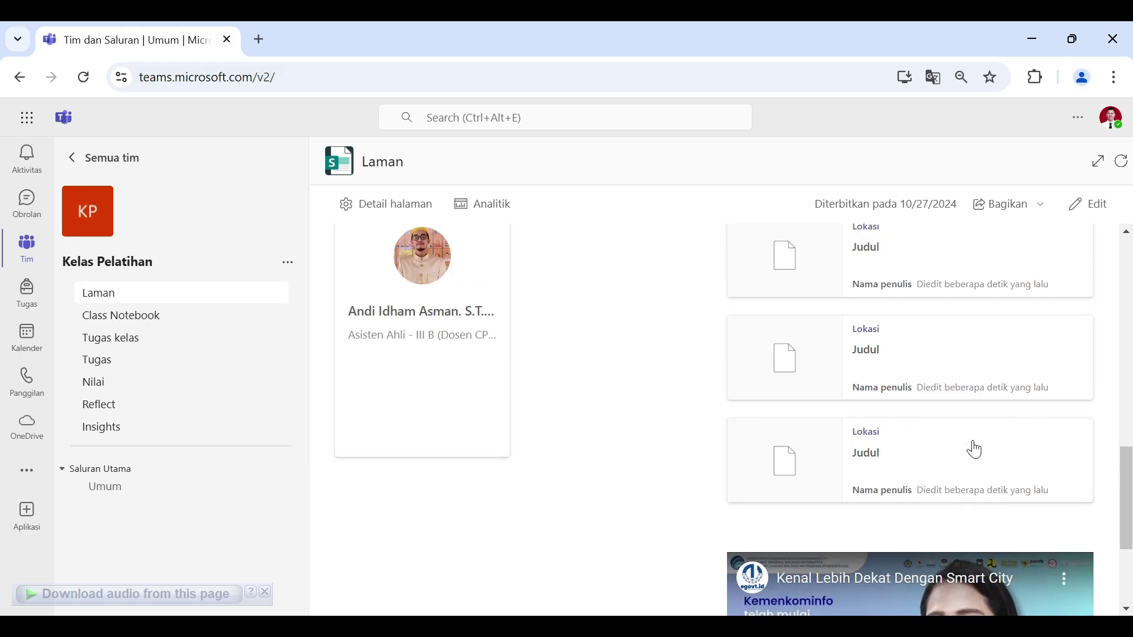
scroll(974, 449, up, 4)
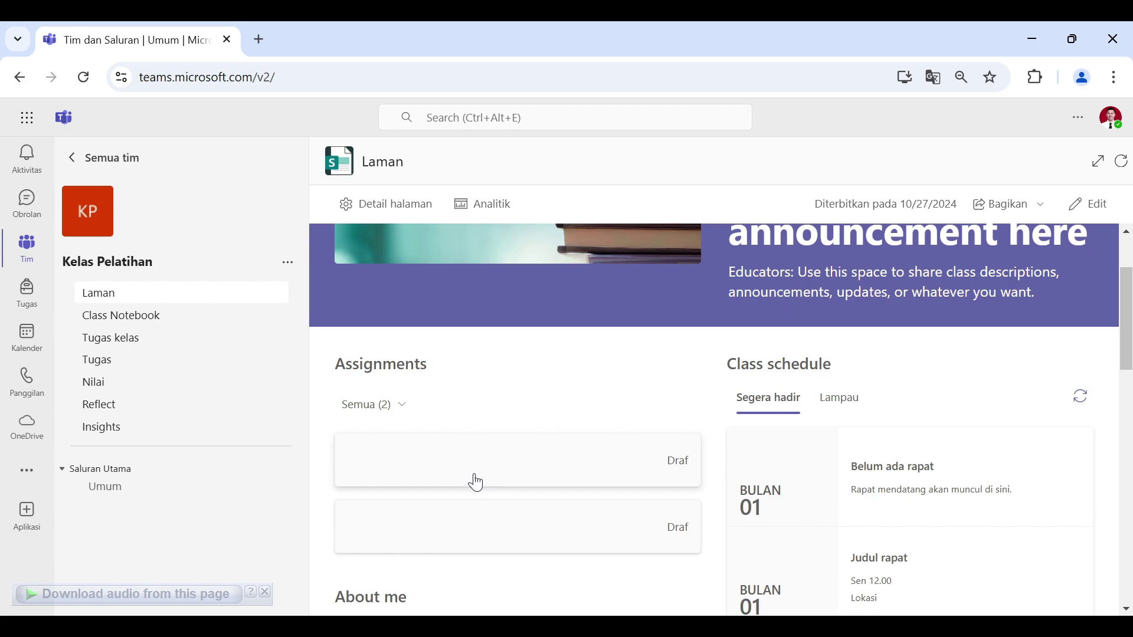
scroll(724, 337, up, 2)
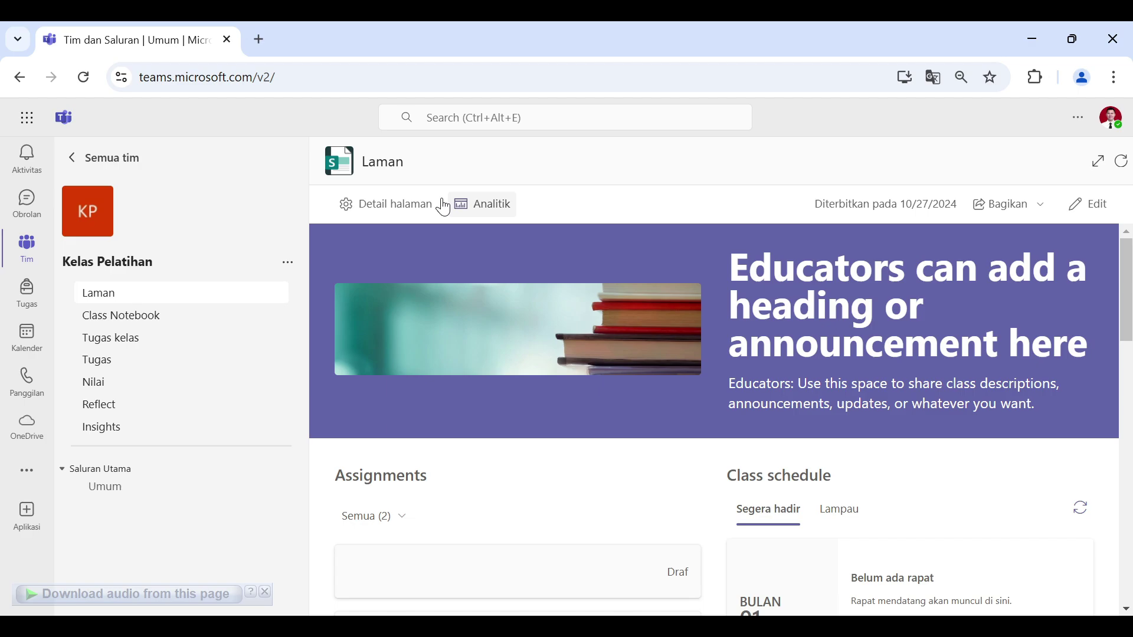
click(495, 207)
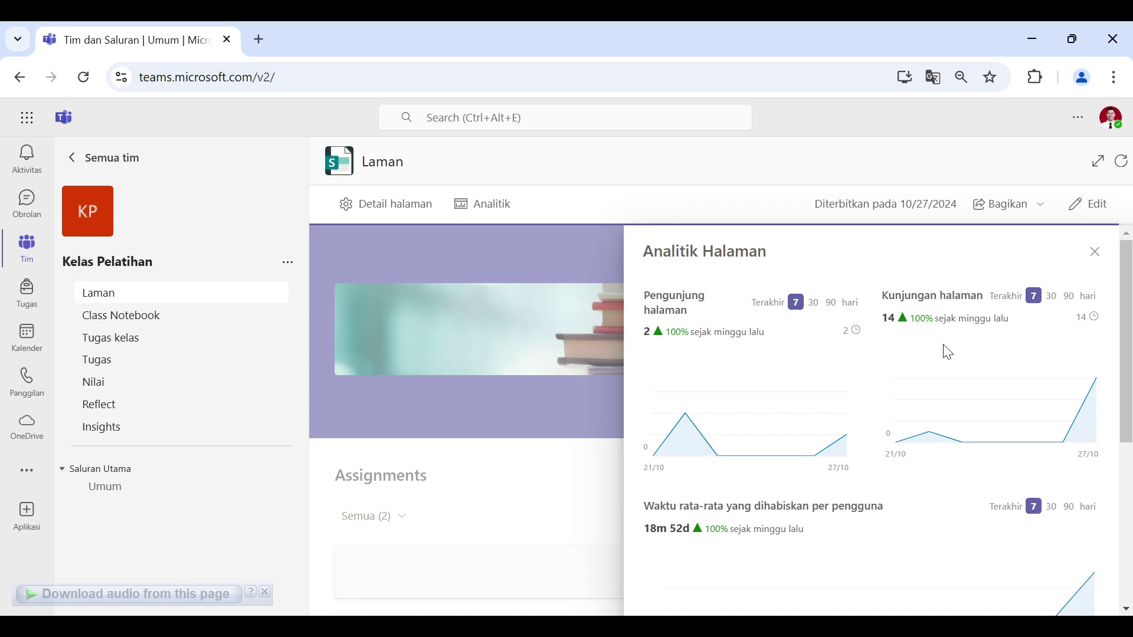
scroll(955, 352, down, 5)
scroll(956, 352, up, 5)
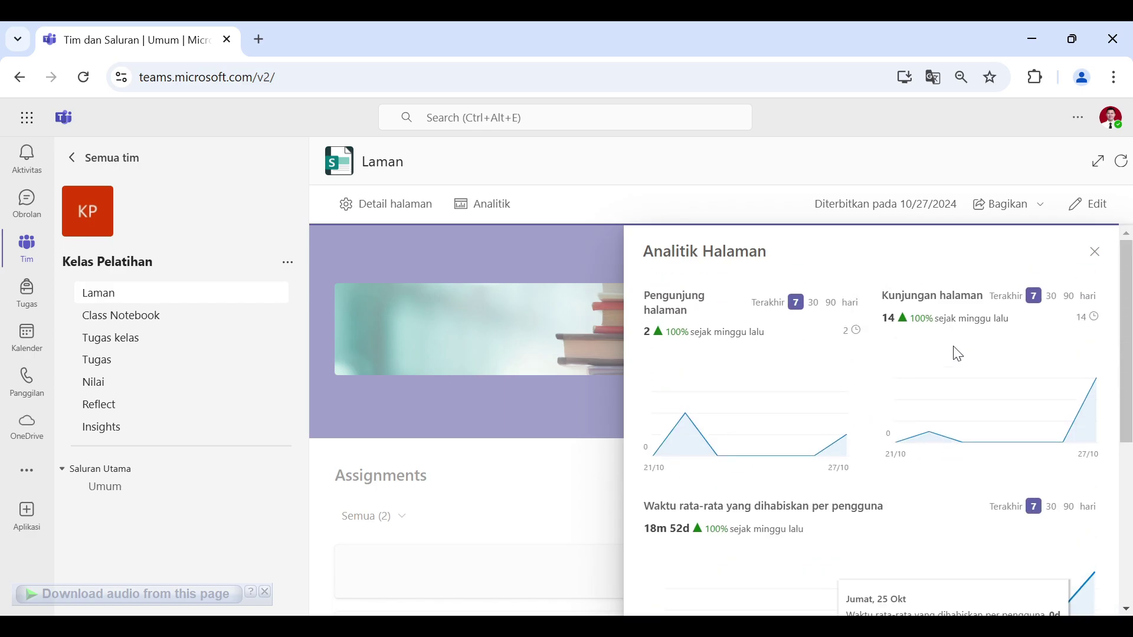
click(1095, 254)
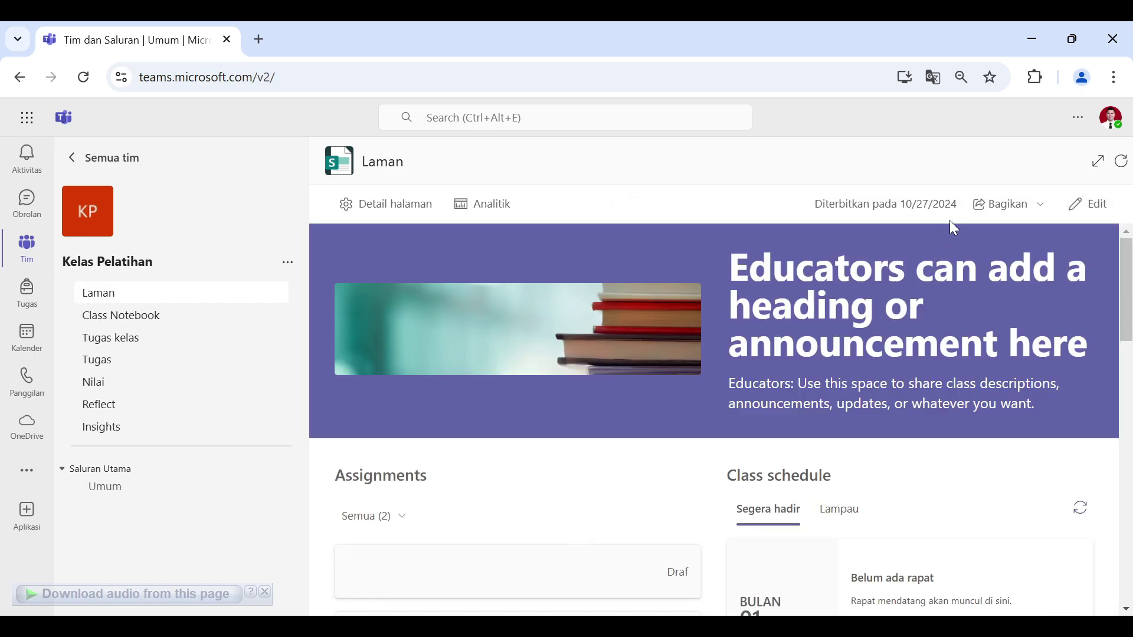
click(1033, 216)
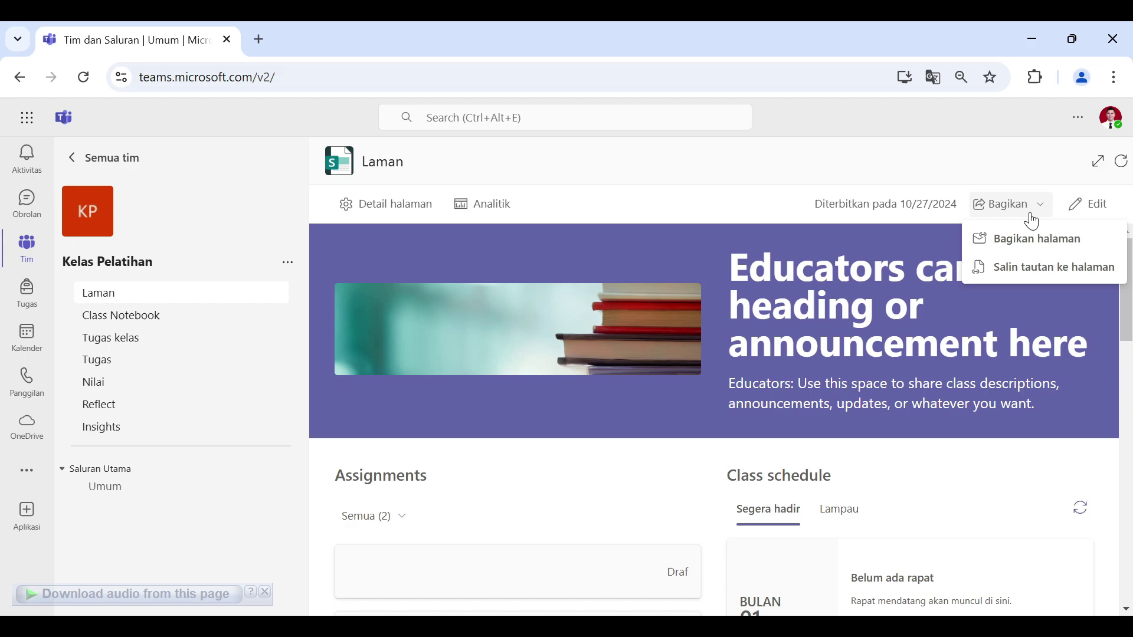
click(716, 210)
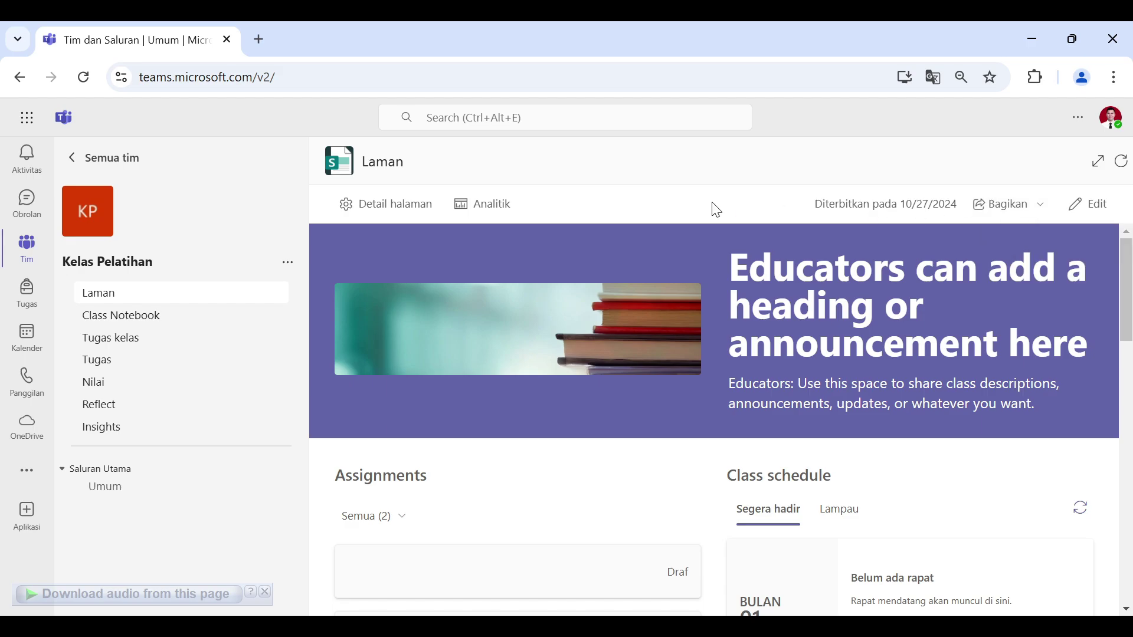
scroll(860, 315, down, 9)
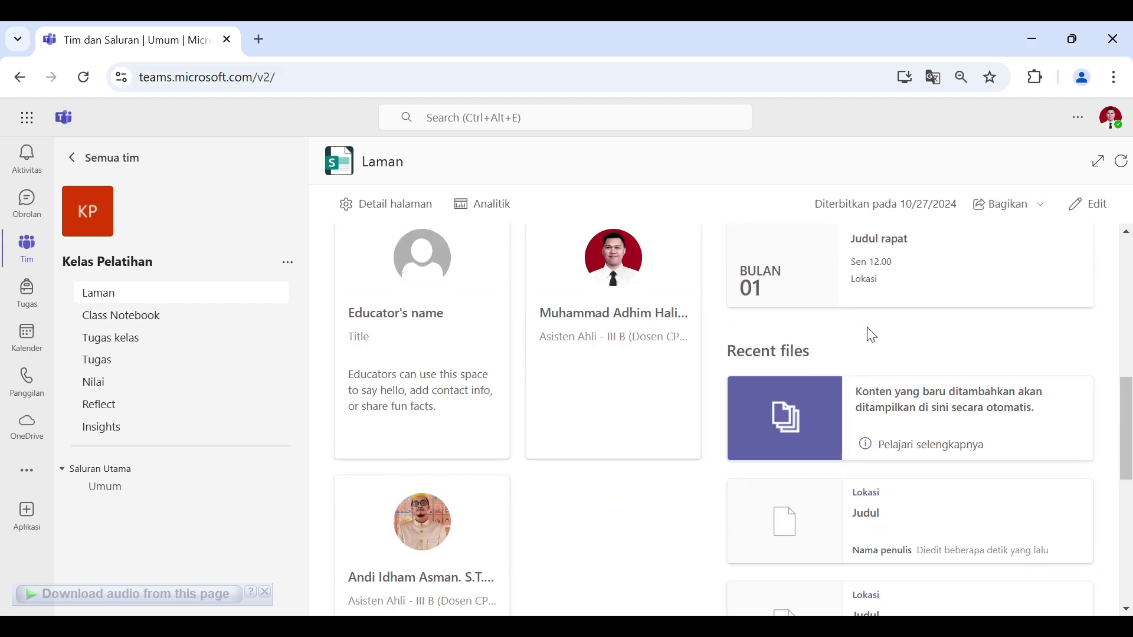
scroll(939, 316, up, 10)
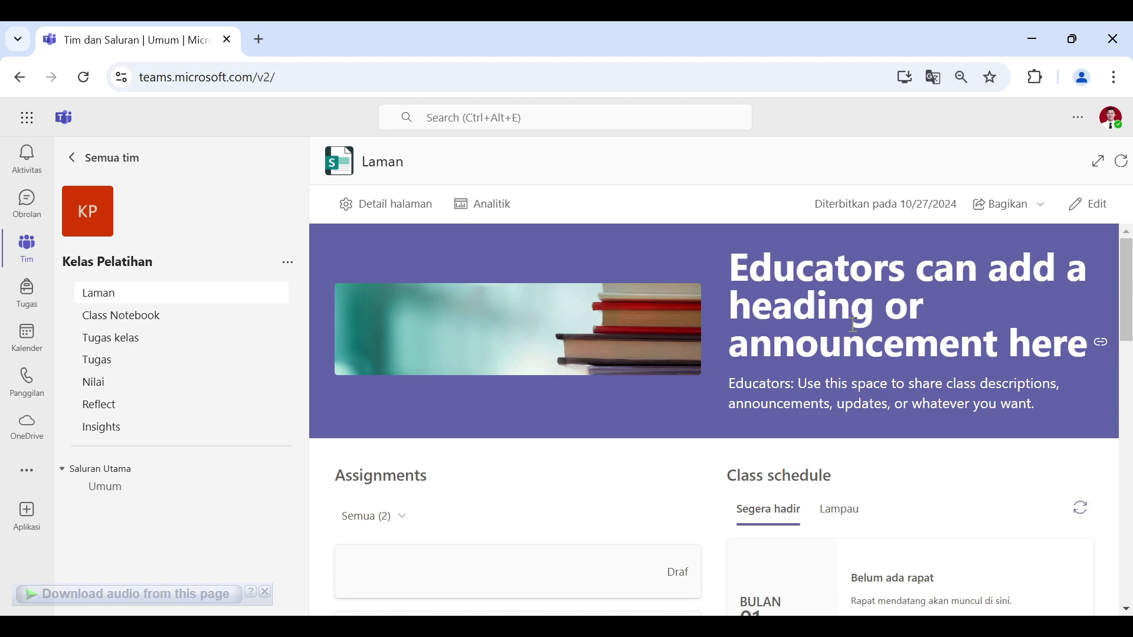
scroll(1077, 398, down, 1)
scroll(570, 413, down, 3)
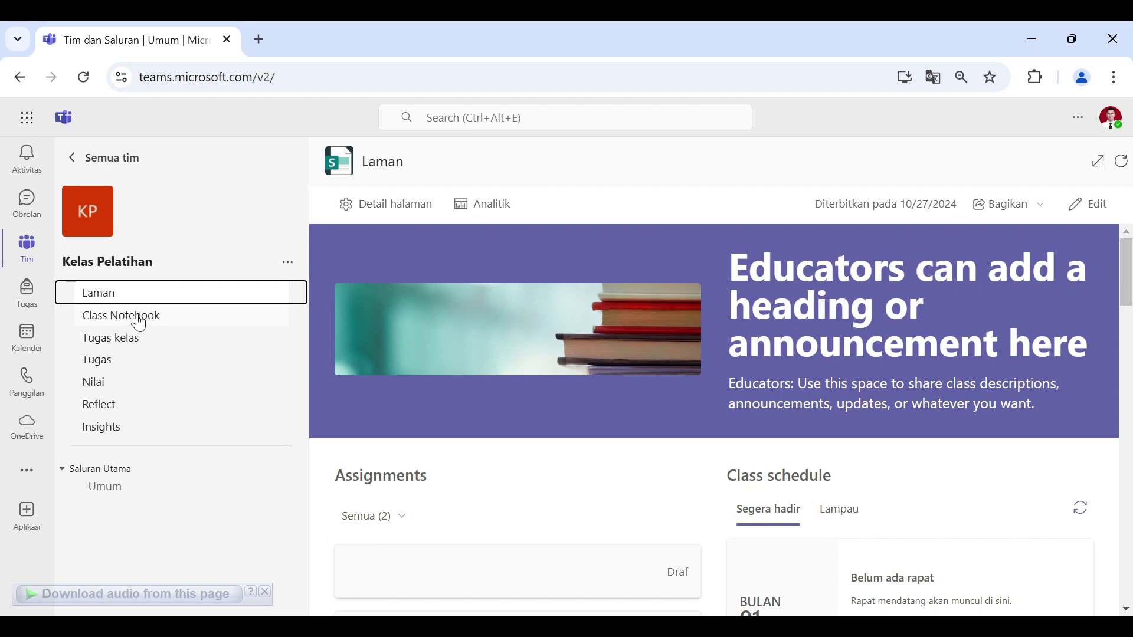
Step: Open the Class Notebook at _Collaboration Space's 'Mulai menggunakan Ruang Kolaborasi' page
click(140, 325)
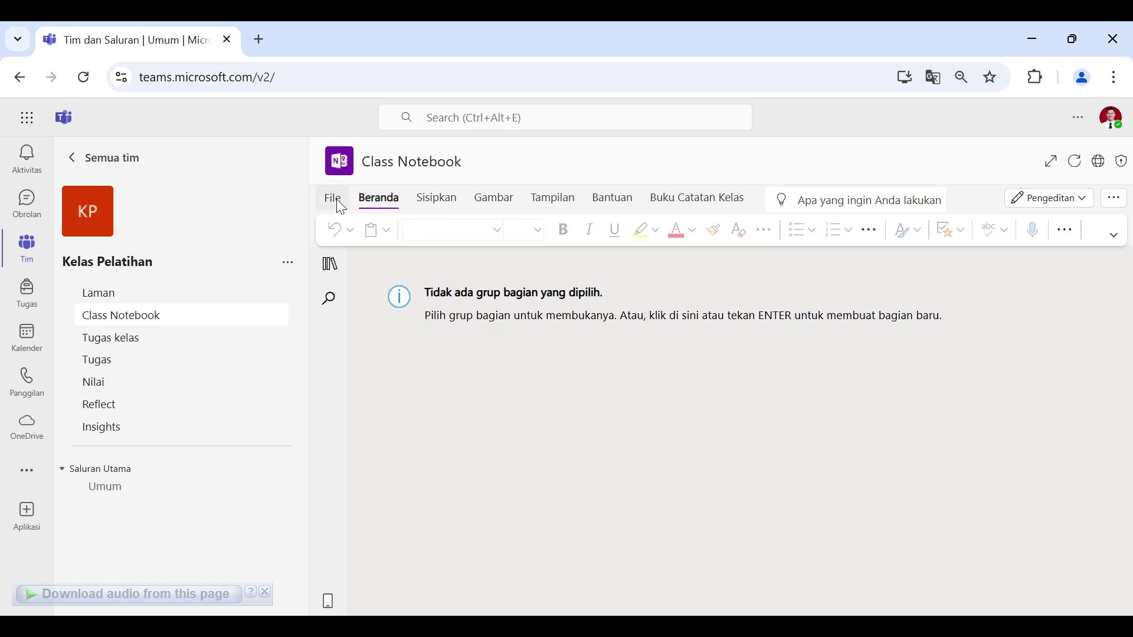
click(330, 265)
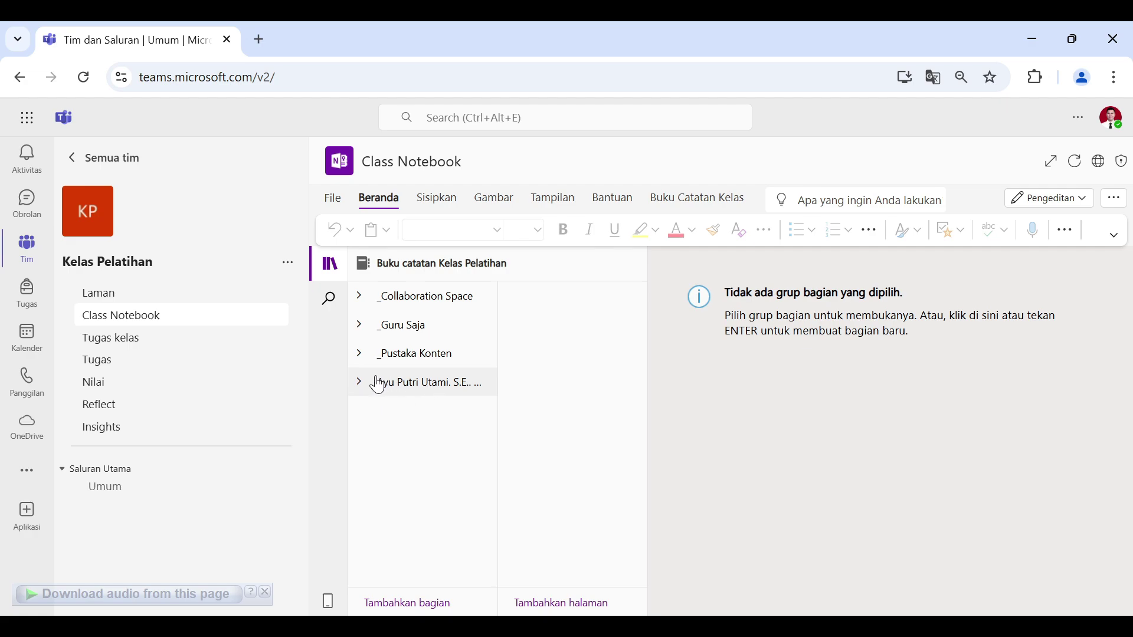
click(366, 299)
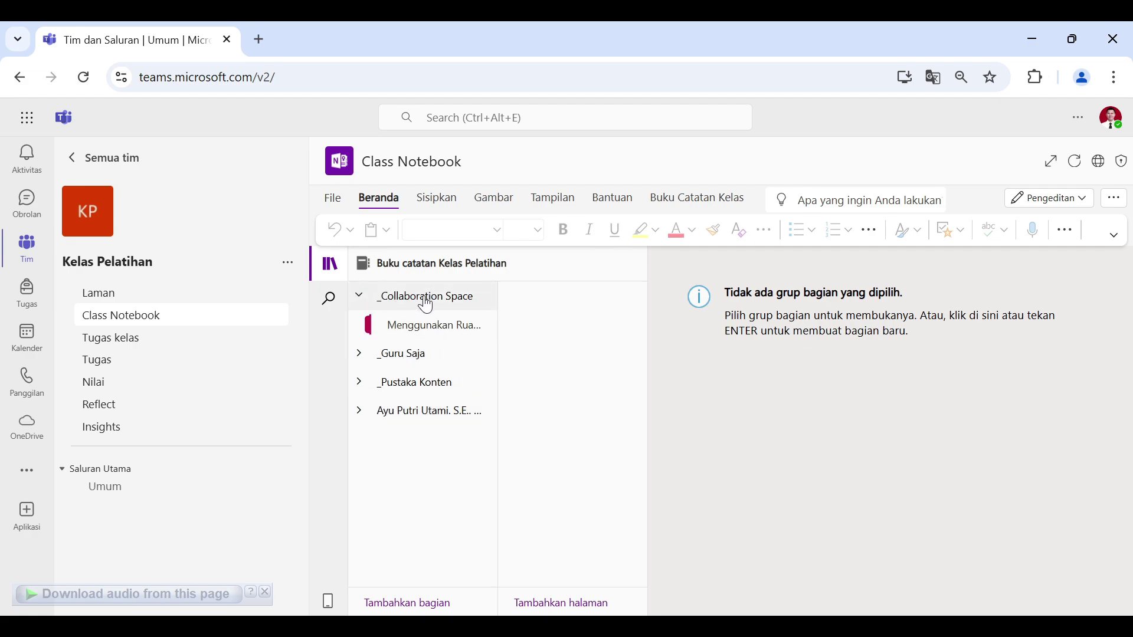
click(440, 329)
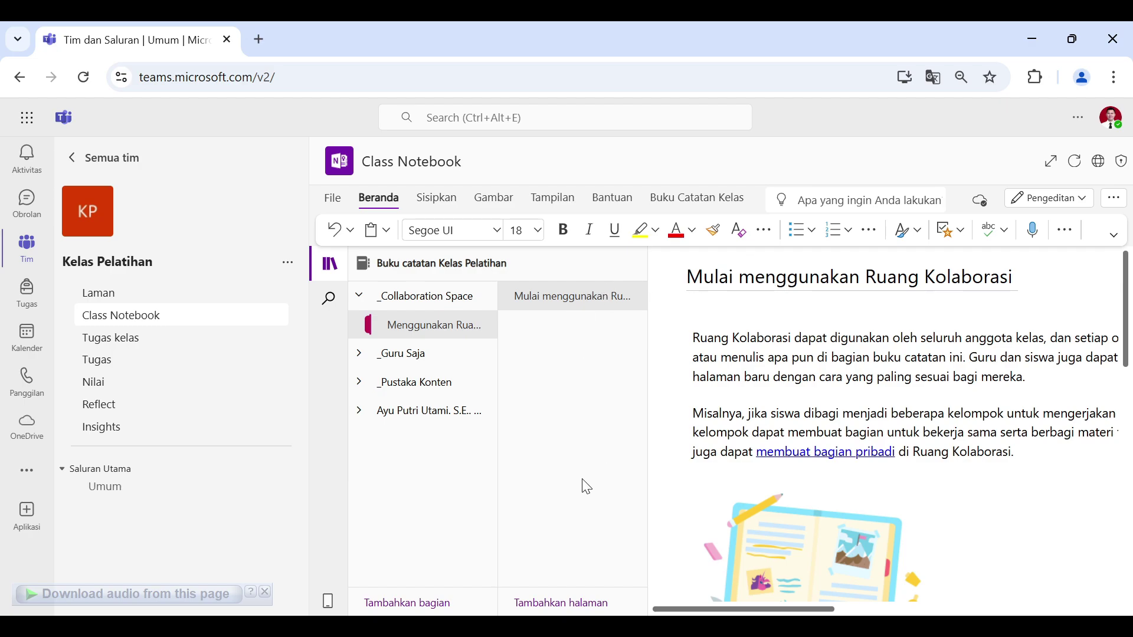
Step: Add pages titled 'Kelompok 1' and 'Kelompok 2' to the Collaboration Space section
click(560, 602)
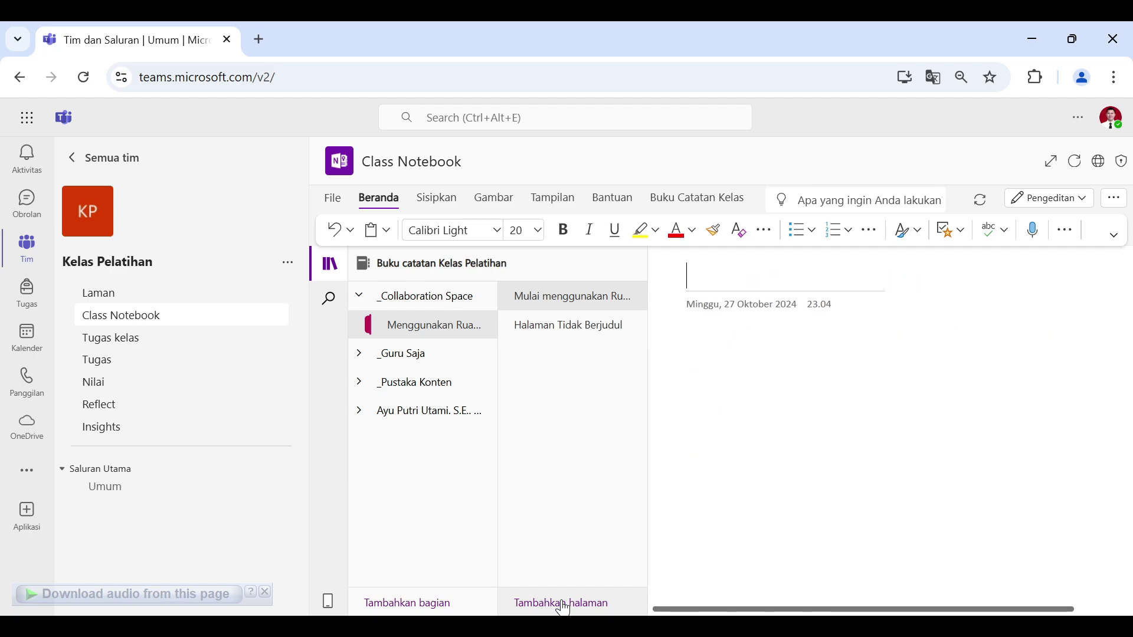
text(K)
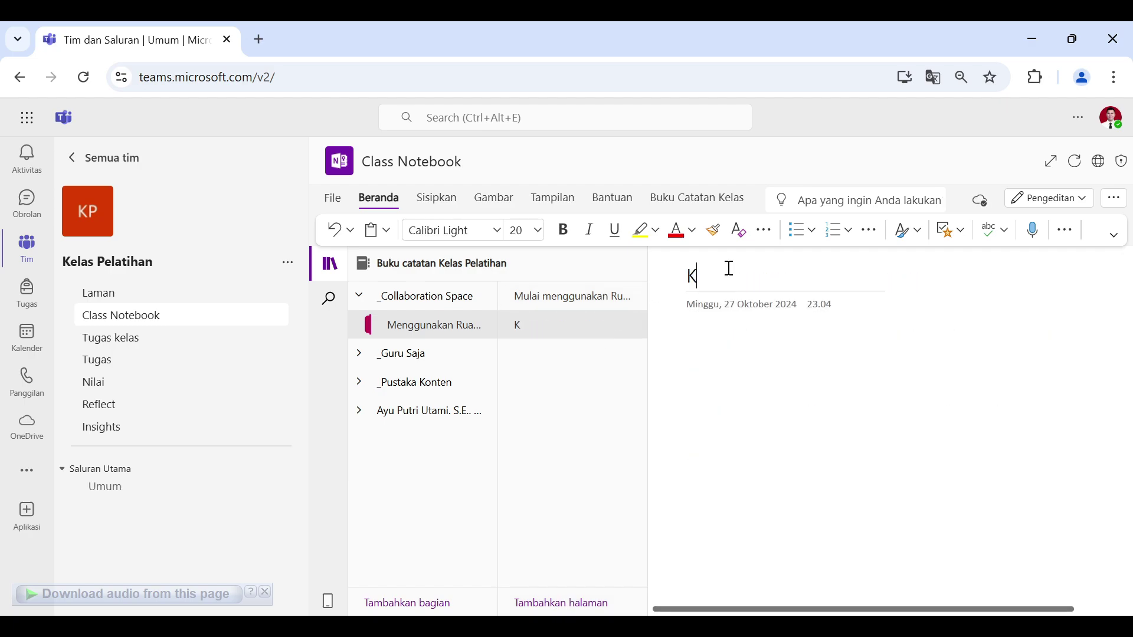
text(elompok 1)
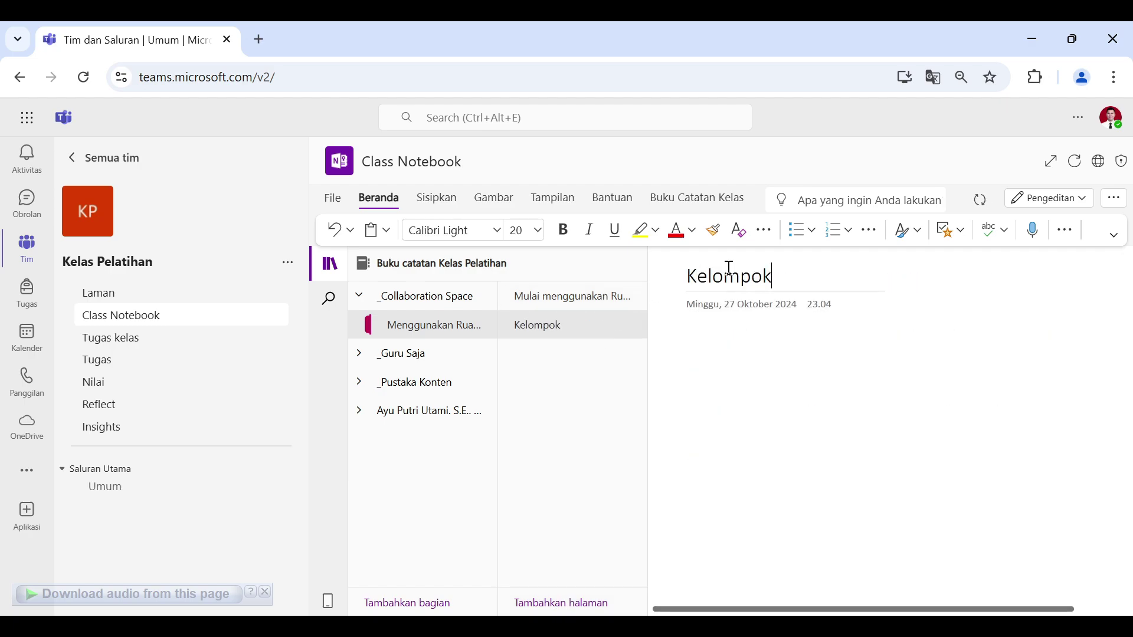
click(586, 602)
text(Kelompok 2)
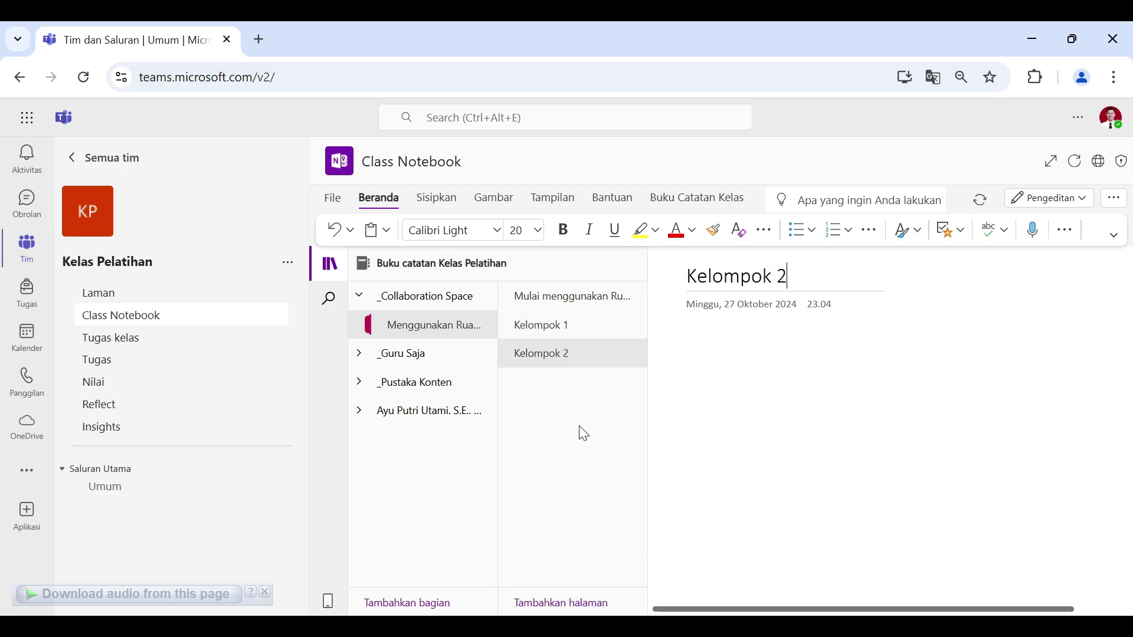
Step: Return to the Kelompok 1 page body, briefly checking the notebook's file information
click(583, 324)
click(743, 328)
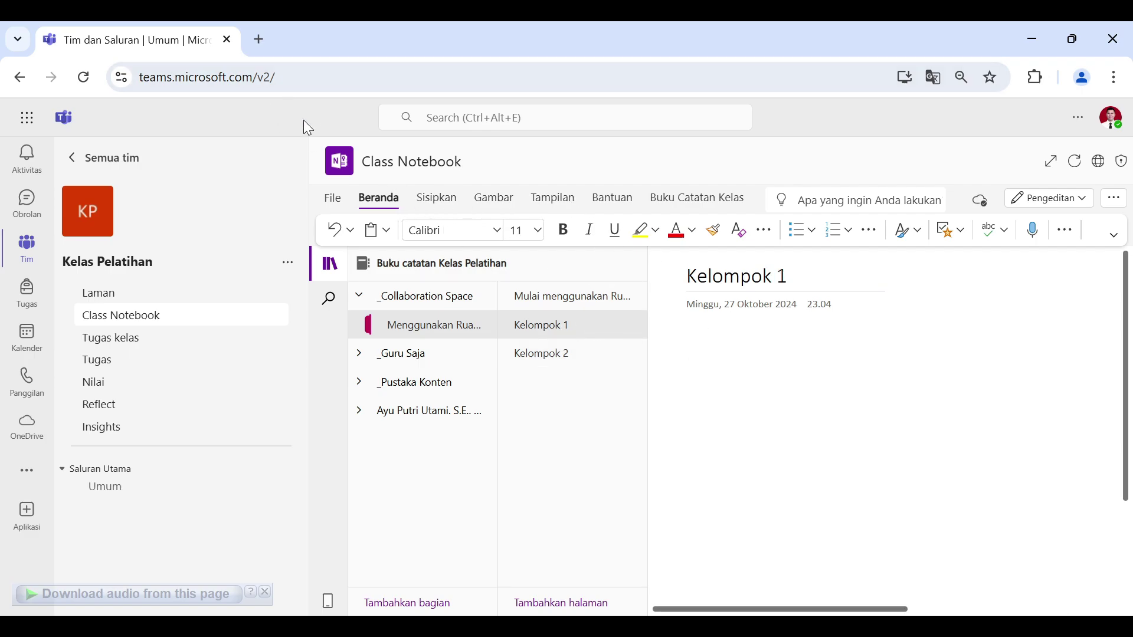
click(334, 201)
click(324, 229)
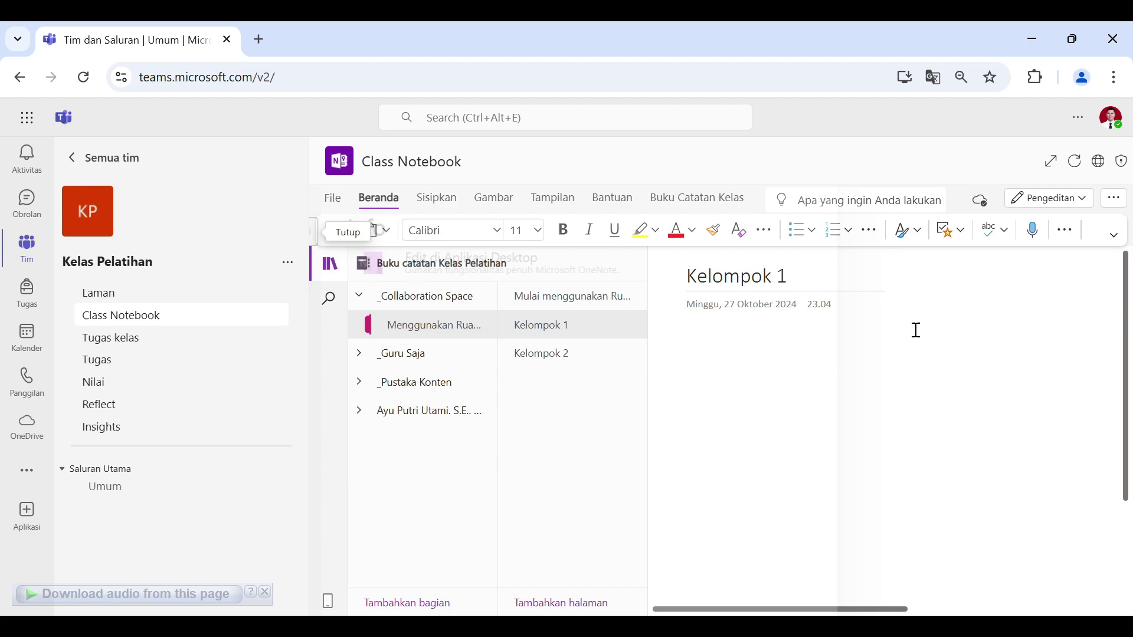
Step: Insert the DRAF AKHIR document as a file printout on the Kelompok 1 page
click(430, 200)
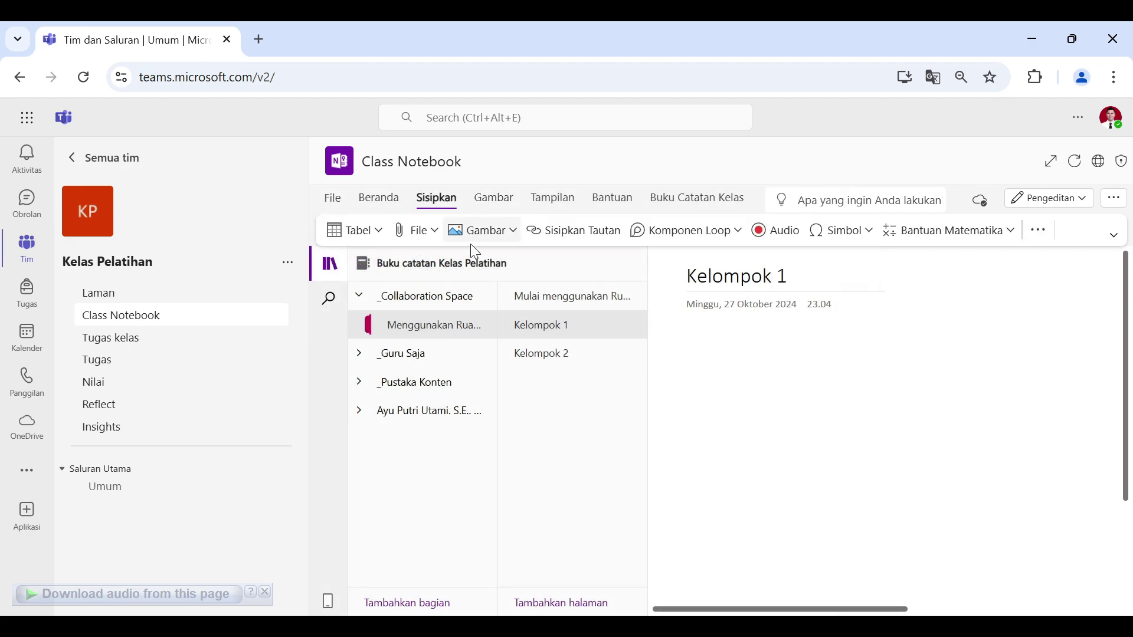
click(420, 232)
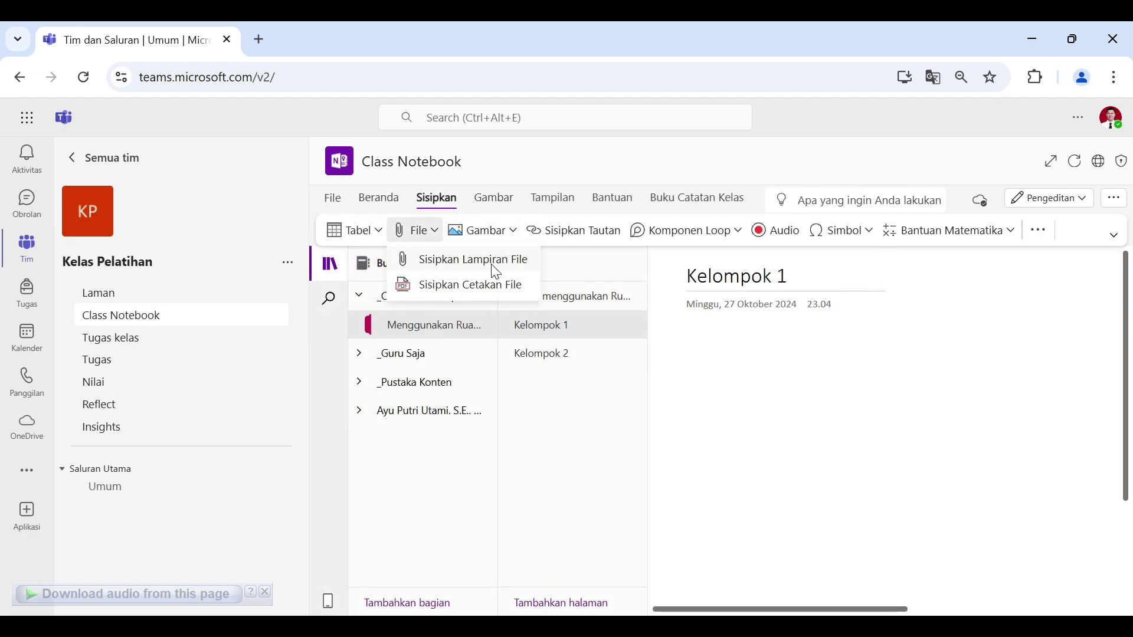
click(486, 288)
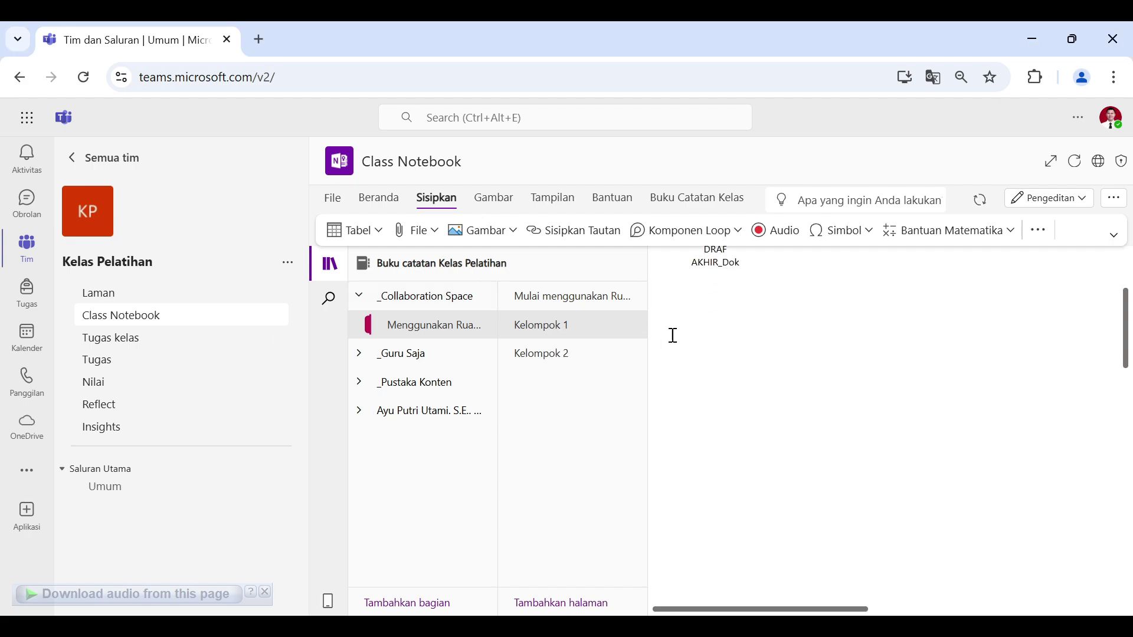
scroll(671, 331, down, 9)
scroll(834, 359, up, 11)
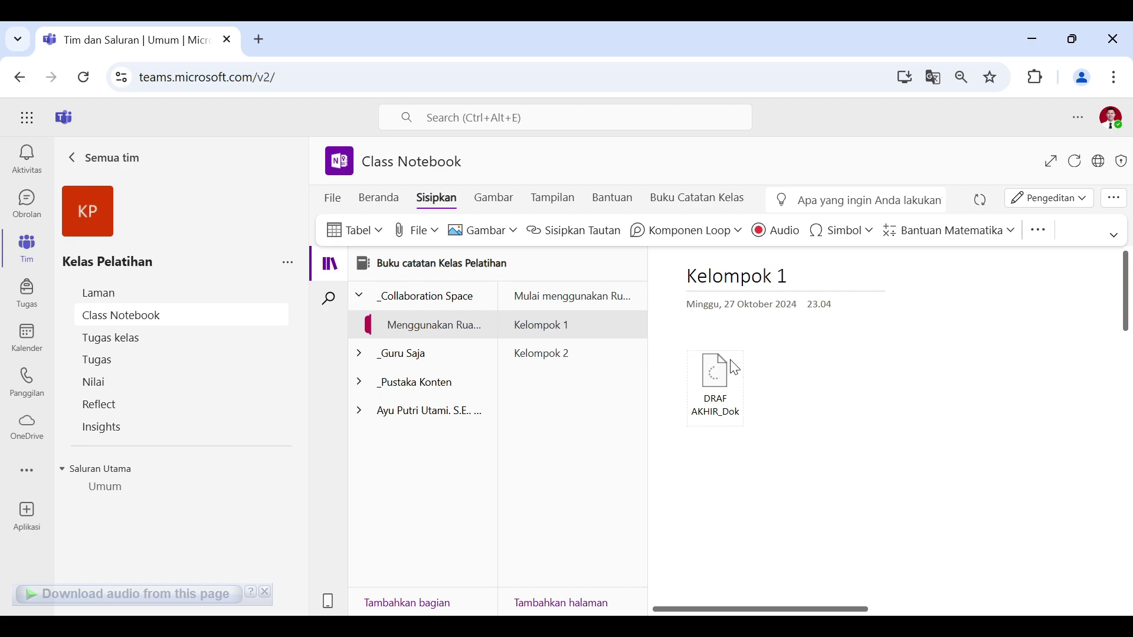
scroll(819, 374, down, 10)
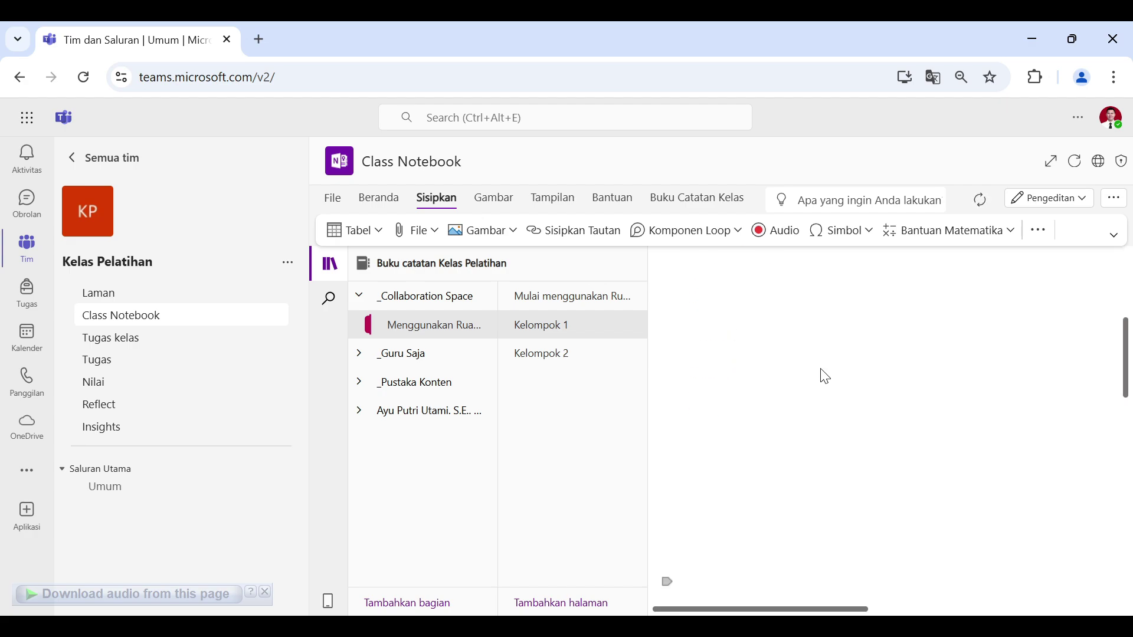
scroll(824, 373, up, 10)
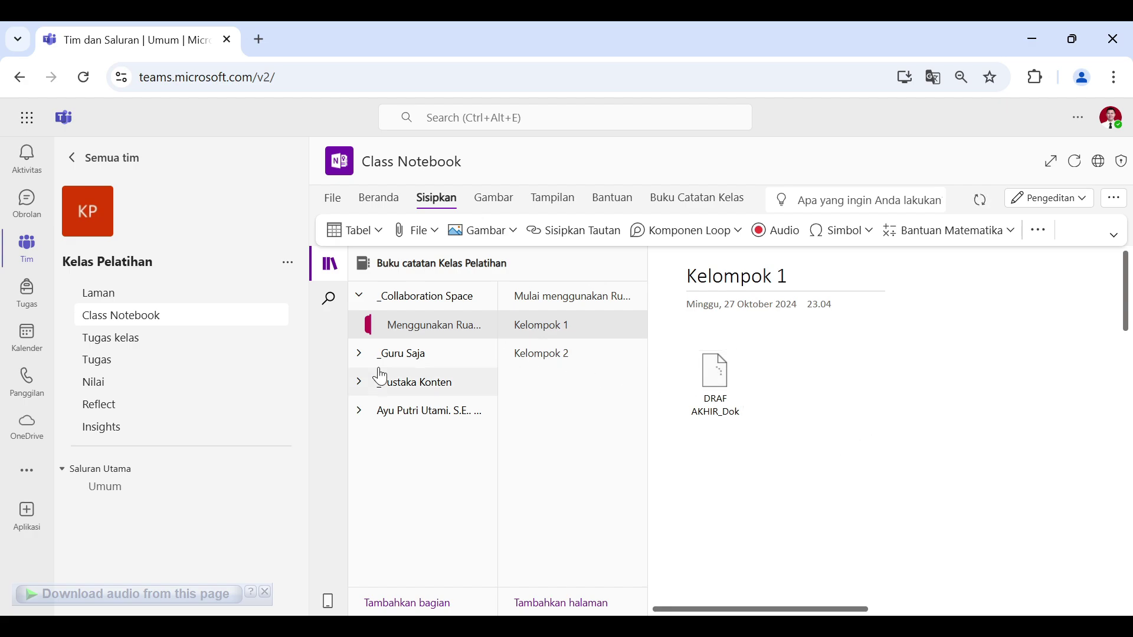
Step: Expand the _Guru Saja section group and view its getting-started page
click(356, 356)
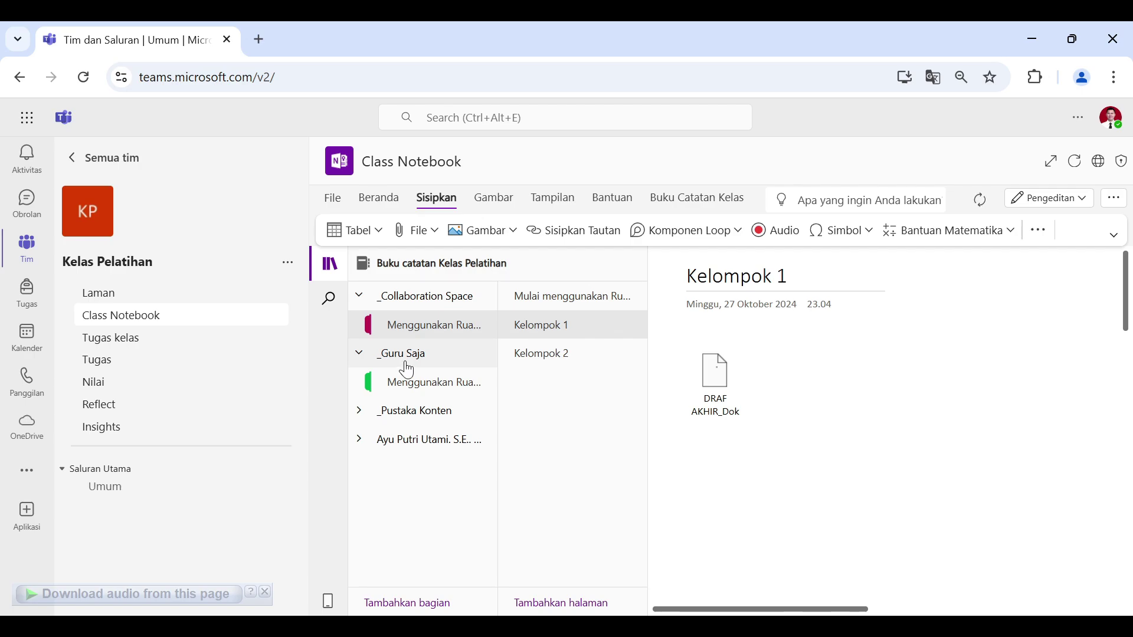
click(456, 385)
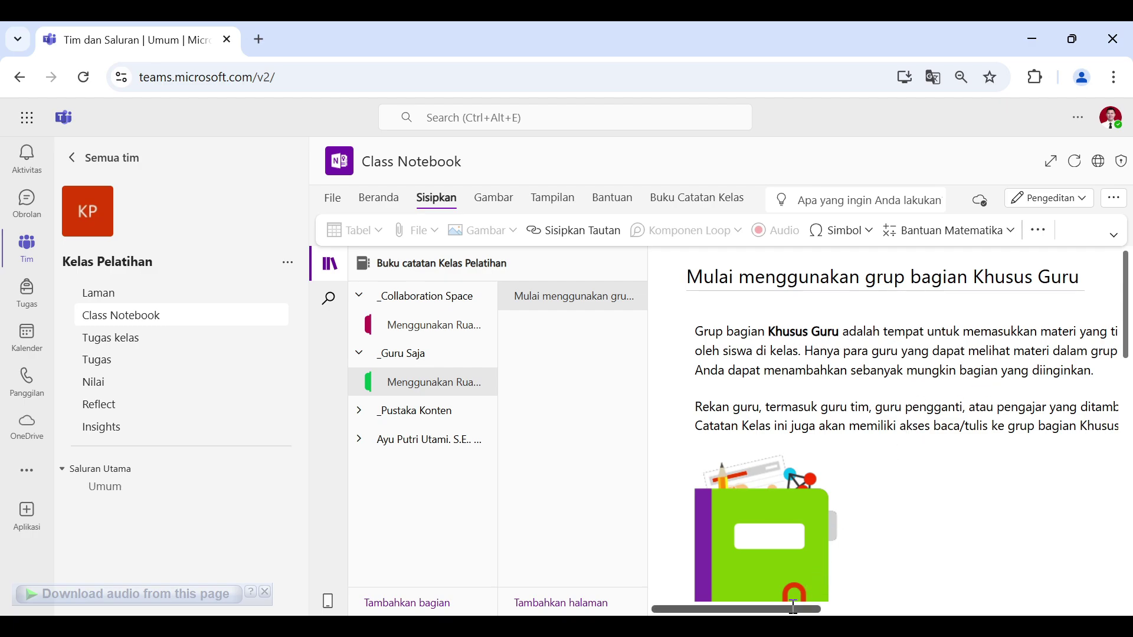
scroll(845, 602, right, 3)
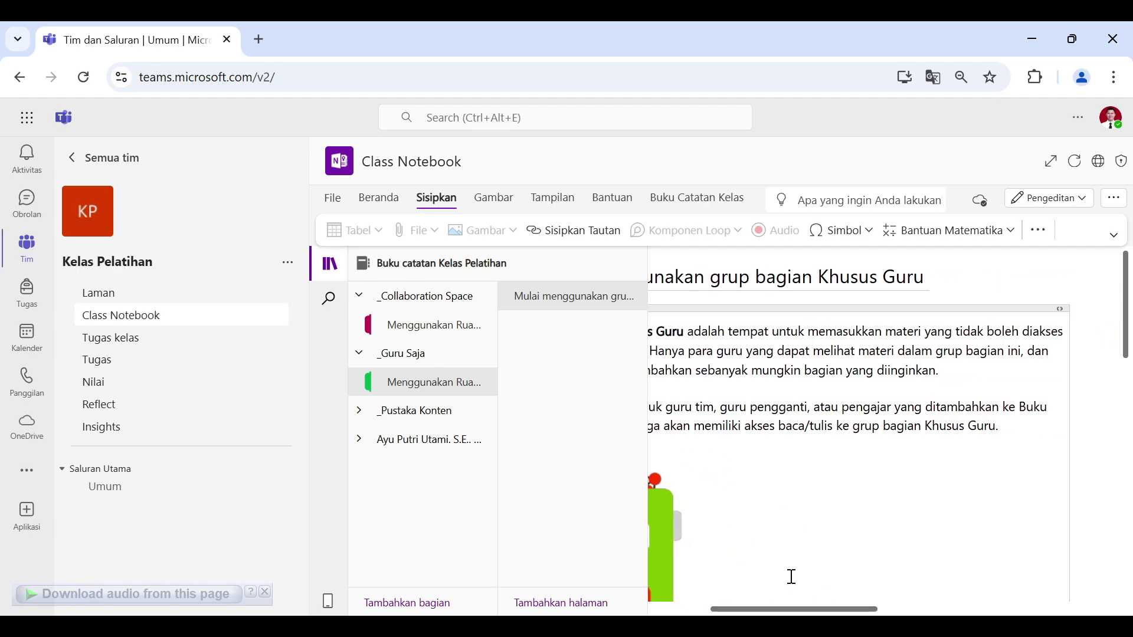
scroll(791, 576, left, 3)
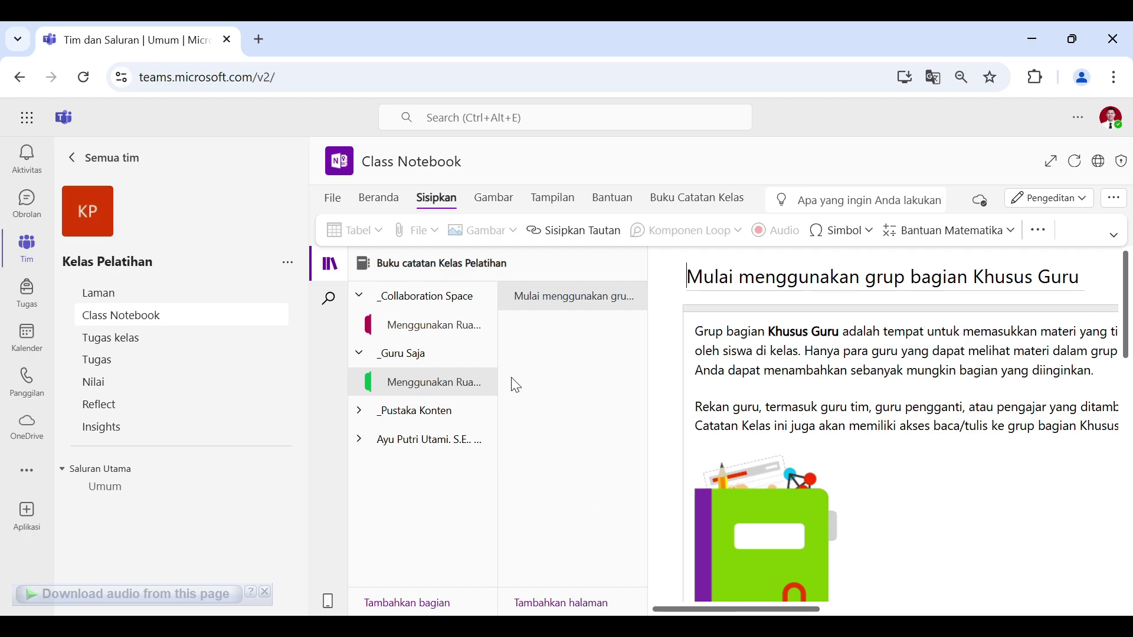
Step: Open the _Pustaka Konten getting-started page and expand the student's section group
click(359, 410)
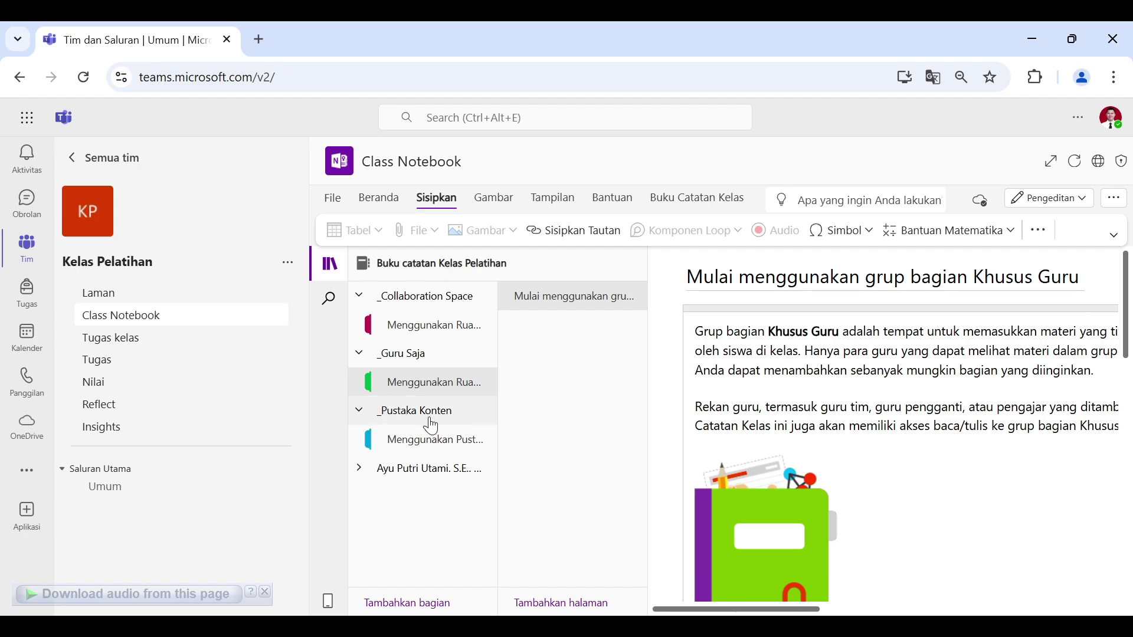
click(457, 442)
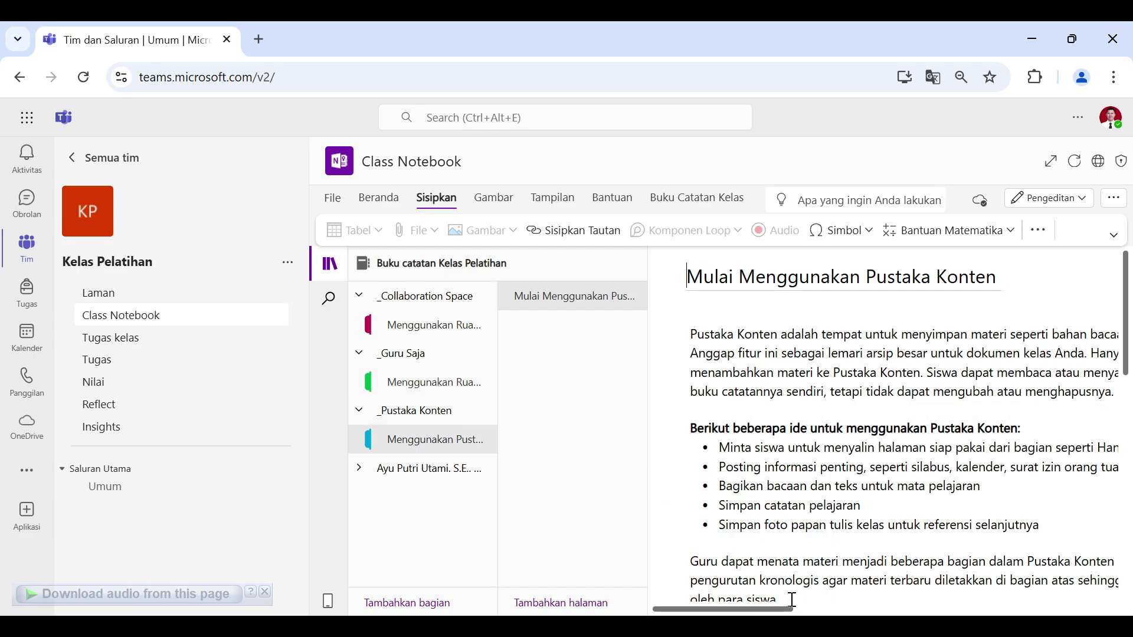
scroll(779, 602, right, 5)
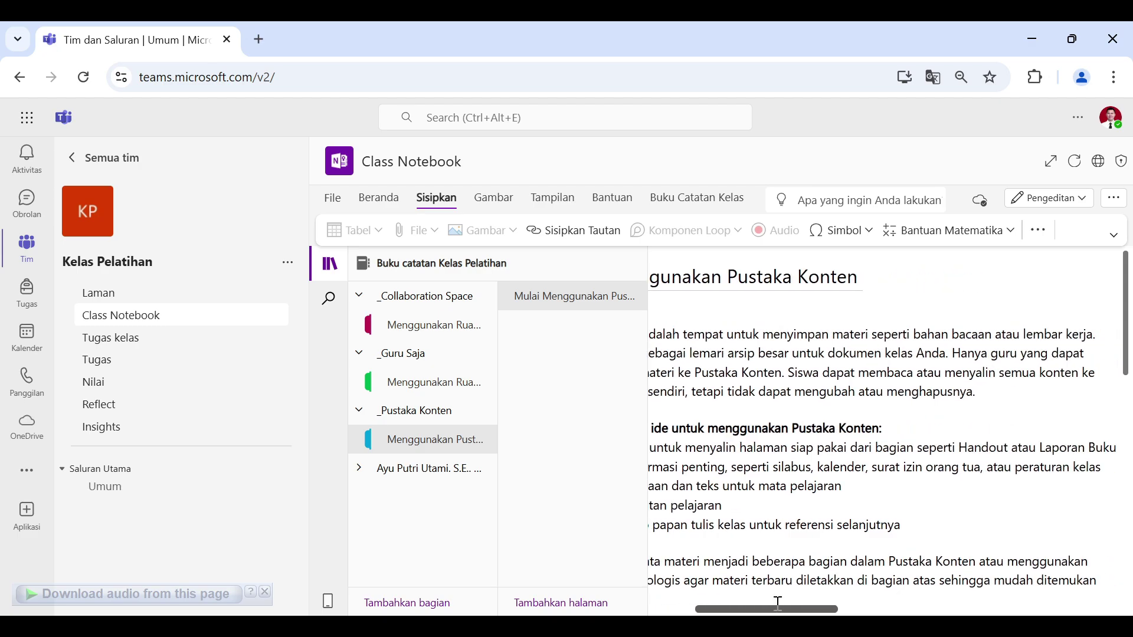
scroll(778, 603, left, 5)
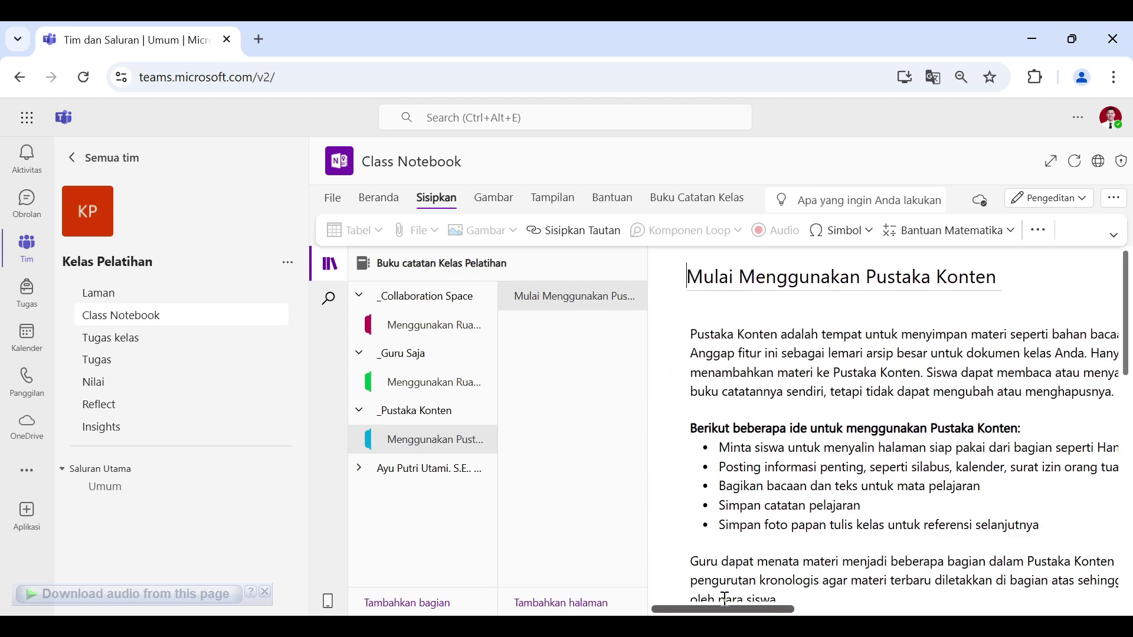
scroll(725, 599, right, 2)
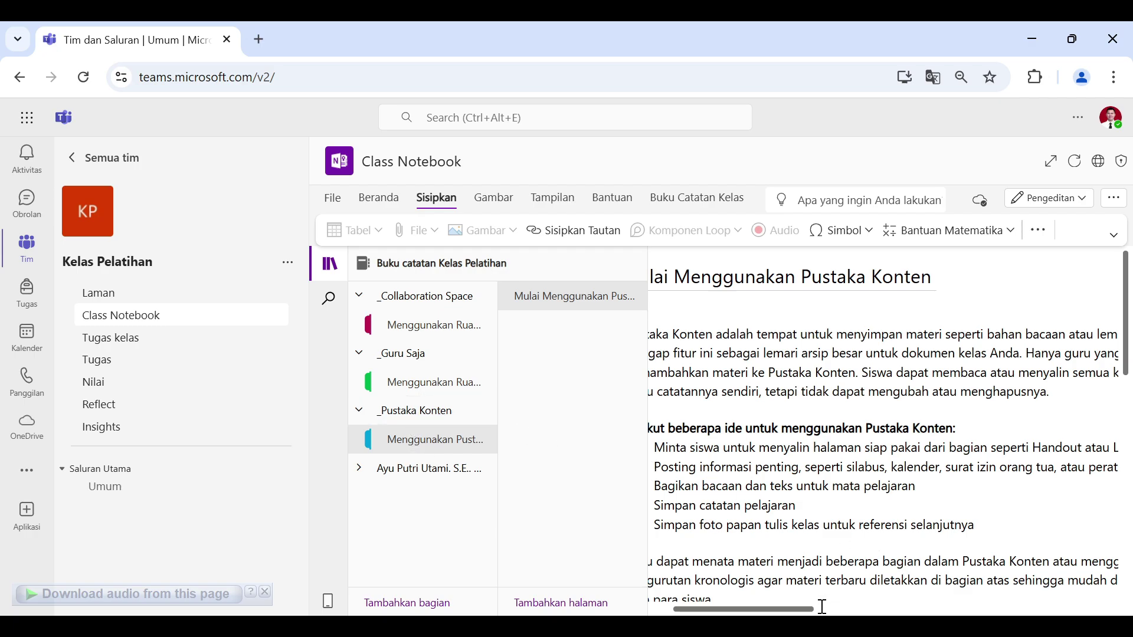
scroll(822, 606, right, 2)
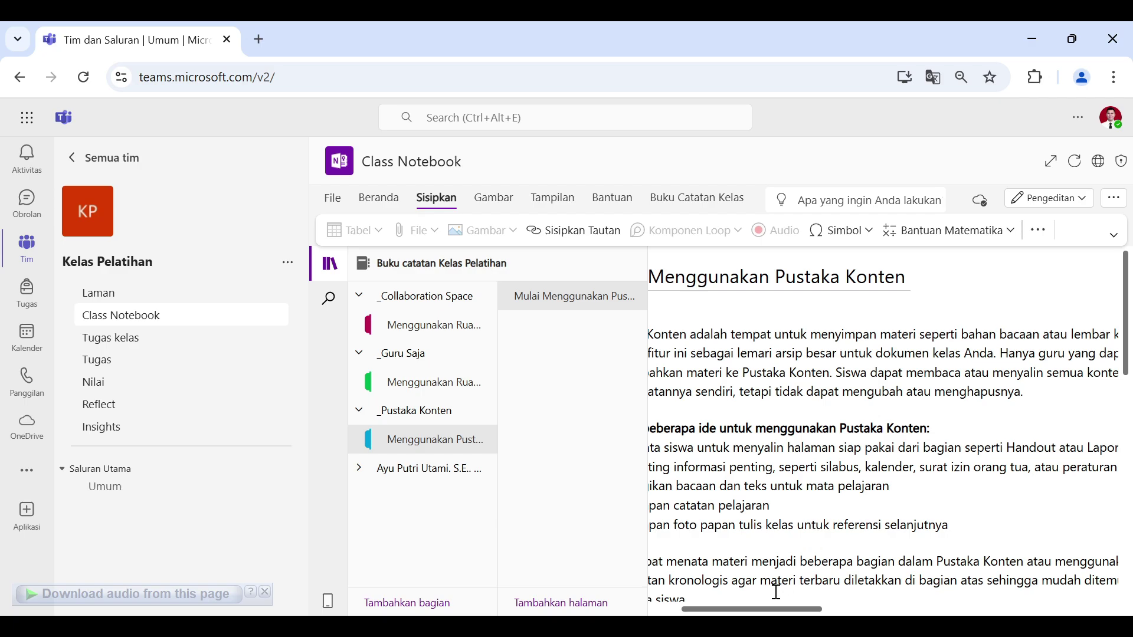
drag(768, 609, 738, 601)
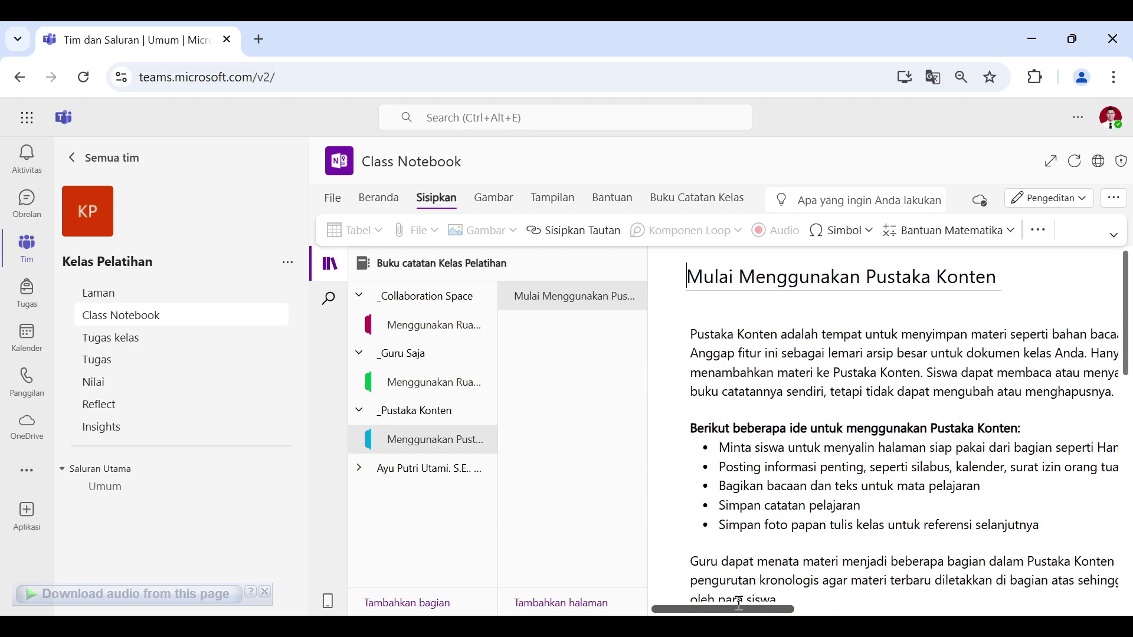
click(360, 471)
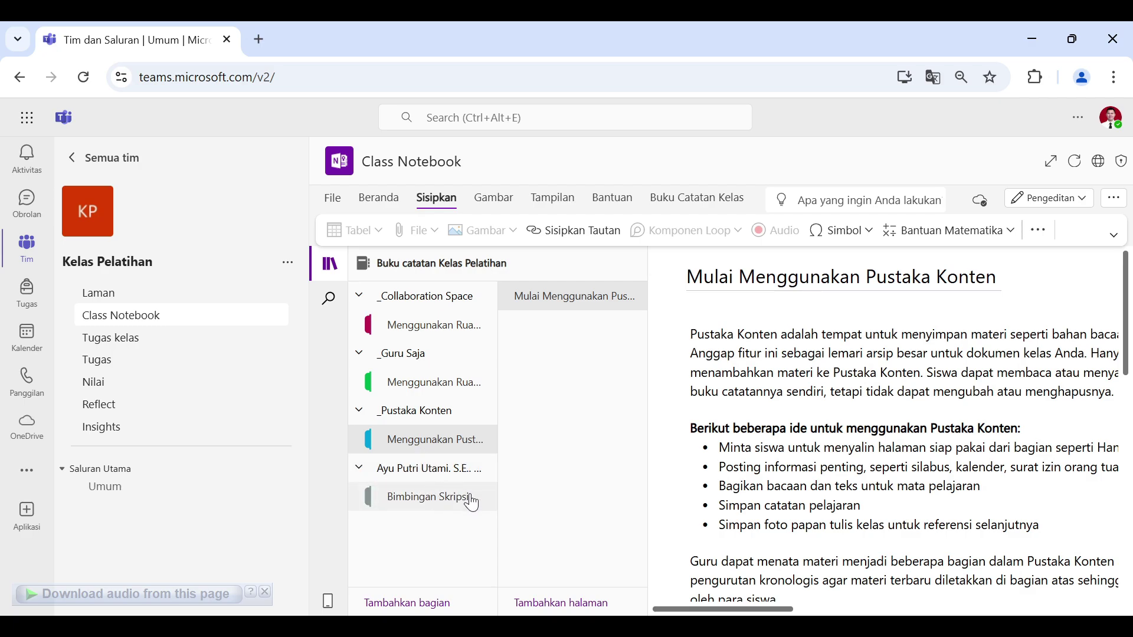
Step: Open the student's Bimbingan Skripsi section, then switch to the class's Tugas kelas page
click(429, 497)
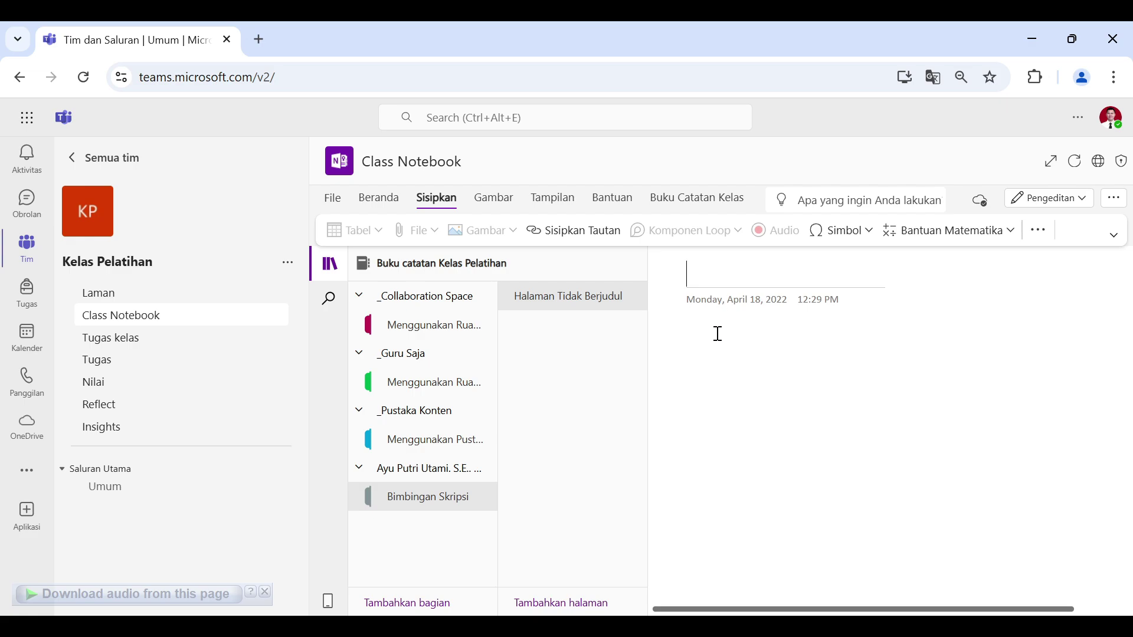
key(Return)
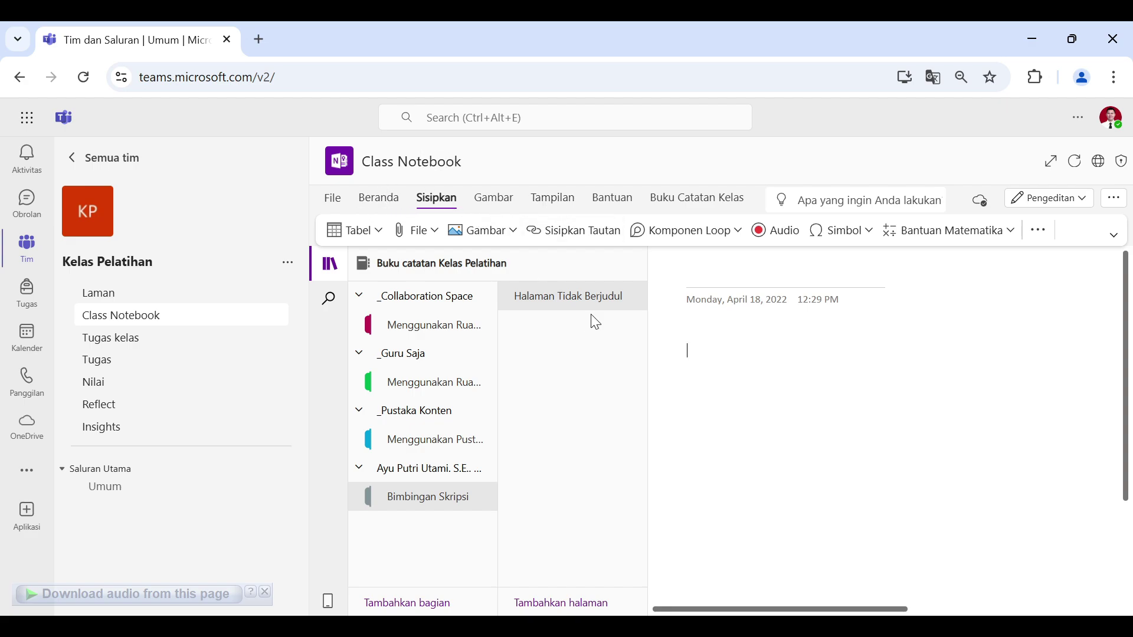
click(215, 350)
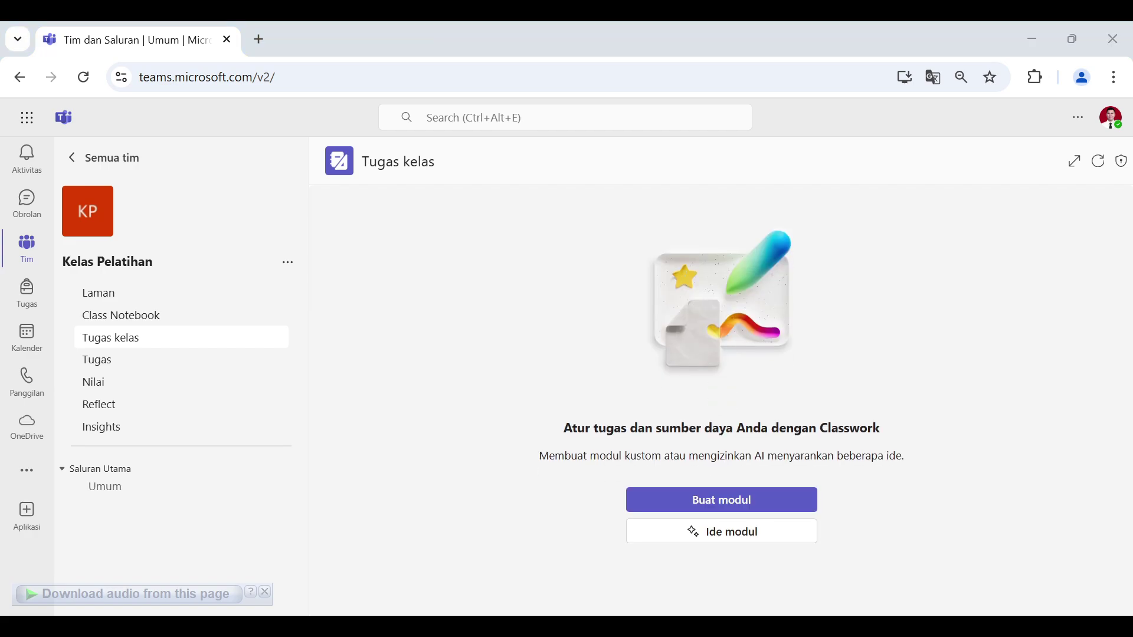
click(663, 403)
Step: Save a new module 'Materi Pertemuan 1 Smart City' described as 'Konsep Dasar Smart City'
click(778, 503)
click(697, 538)
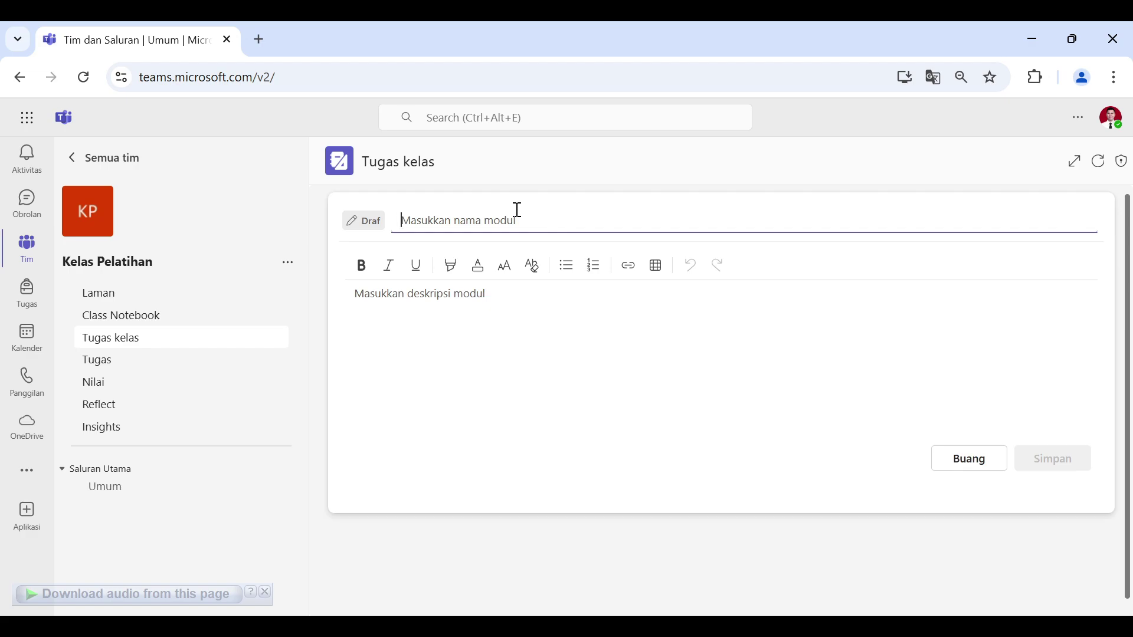
text(Ma)
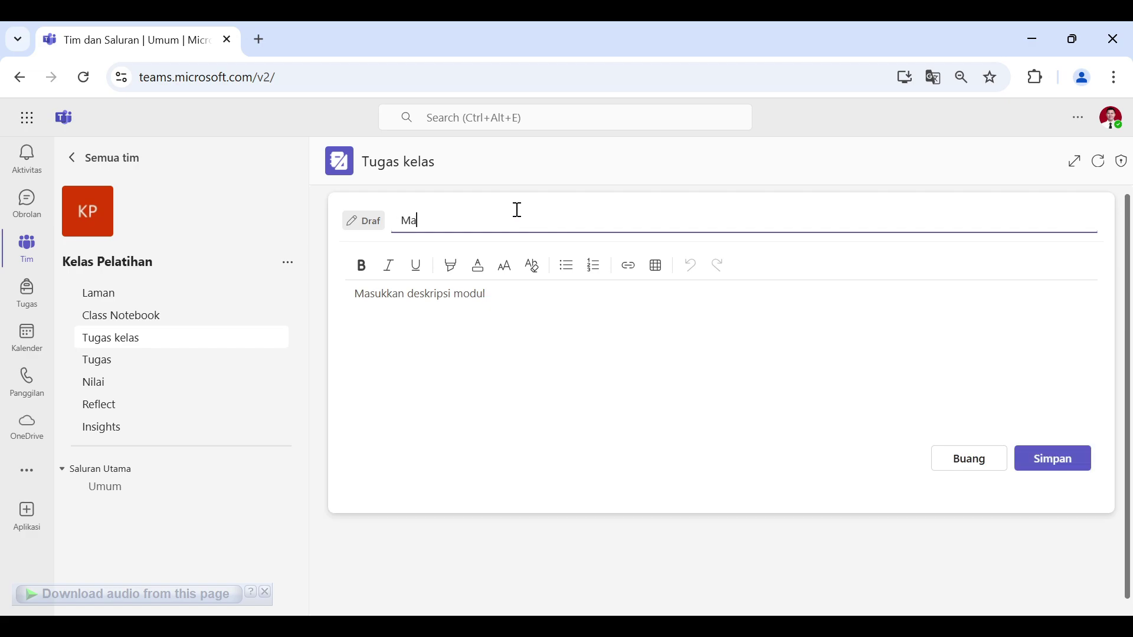
text(teri pembe)
key(BackSpace)
key(BackSpace)
key(BackSpace)
key(BackSpace)
text(Pertemuan 1 )
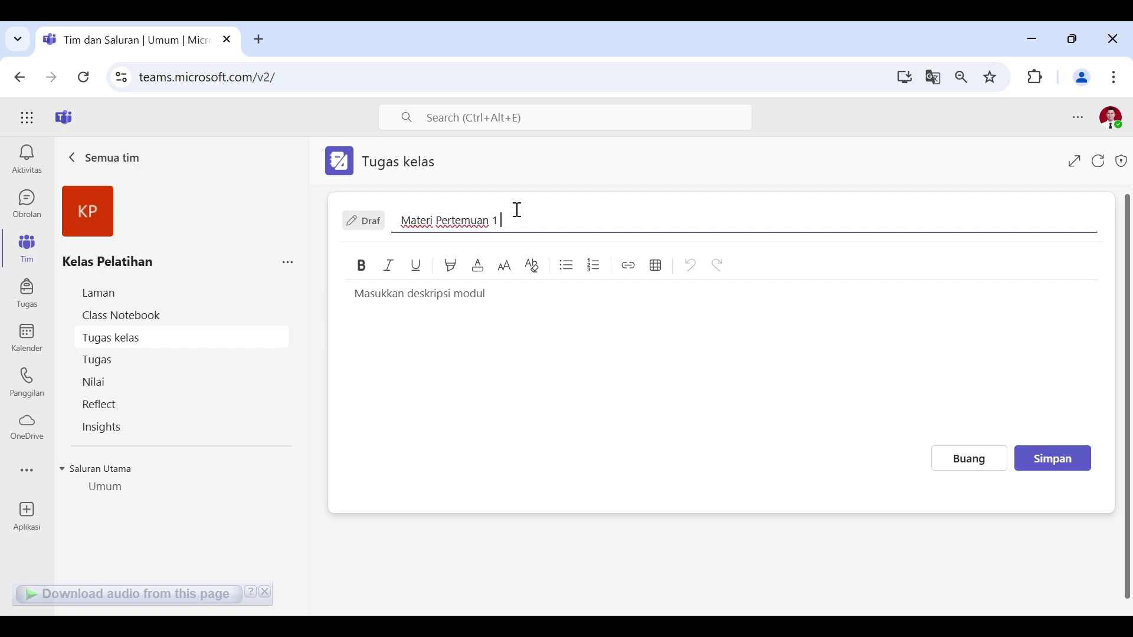
text(Smart City)
click(469, 296)
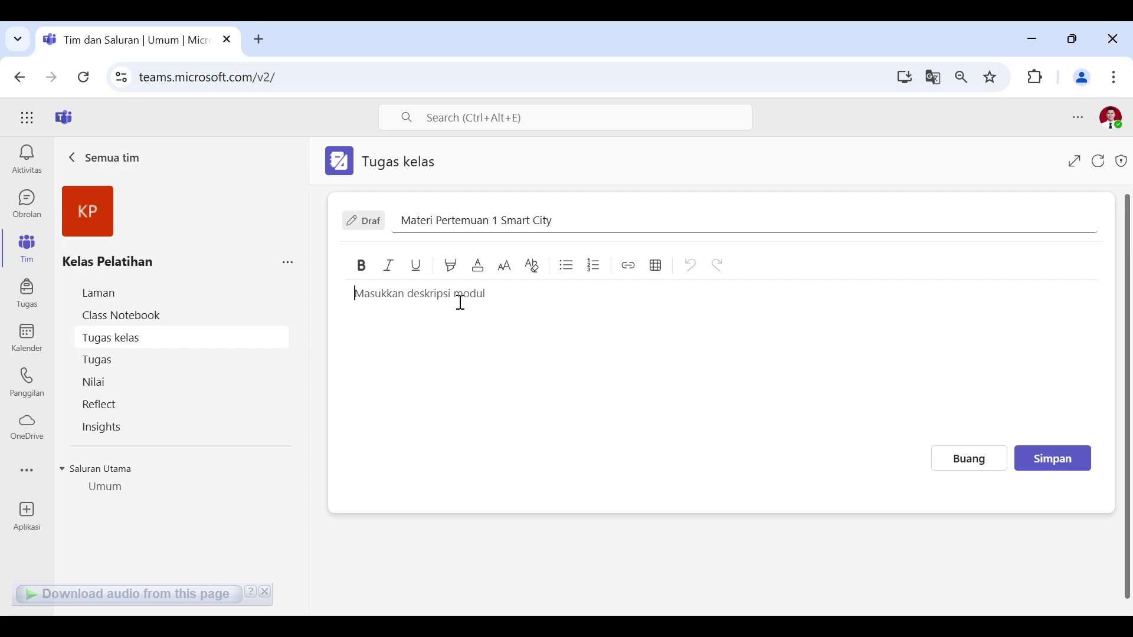
text(Konsep Dasar Smart City)
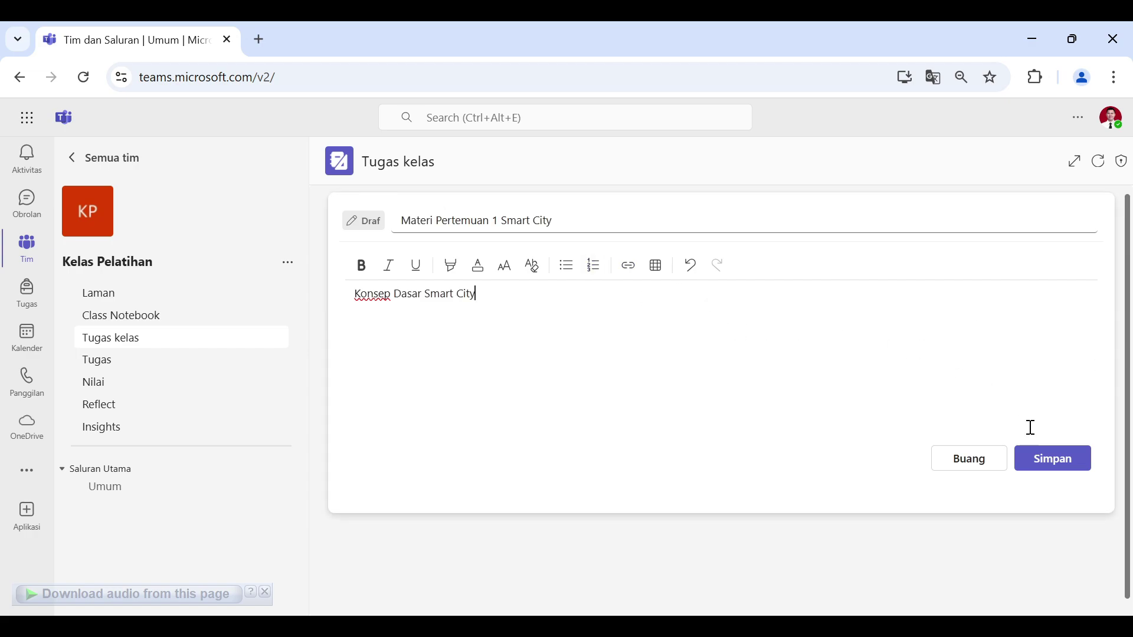
click(1053, 459)
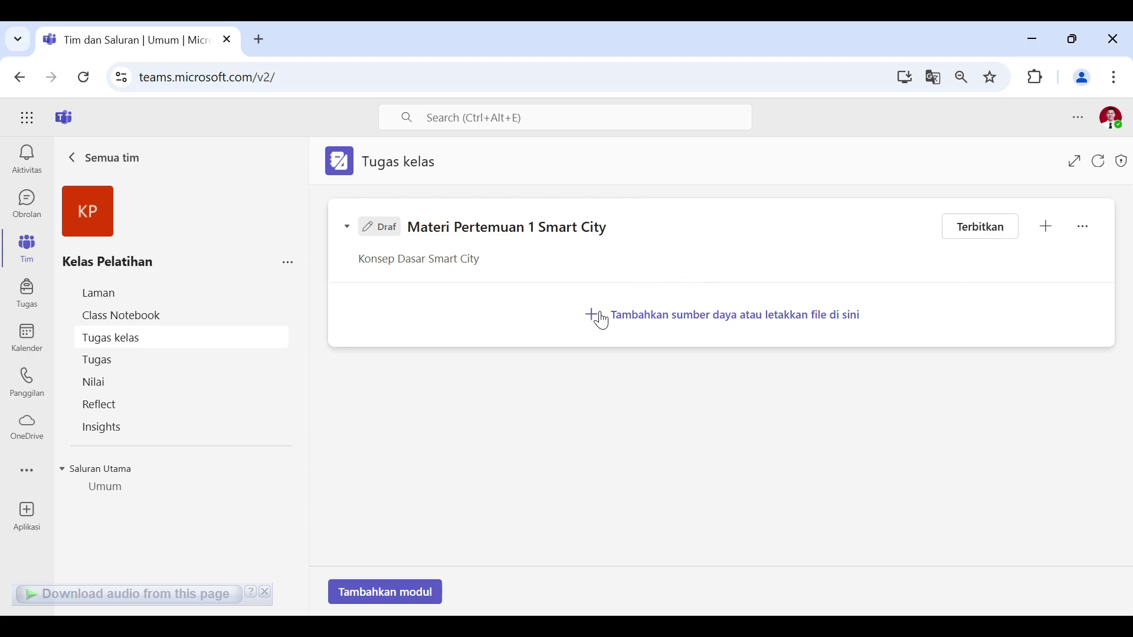
Step: Look through the module's add-resource options, then close them
click(683, 326)
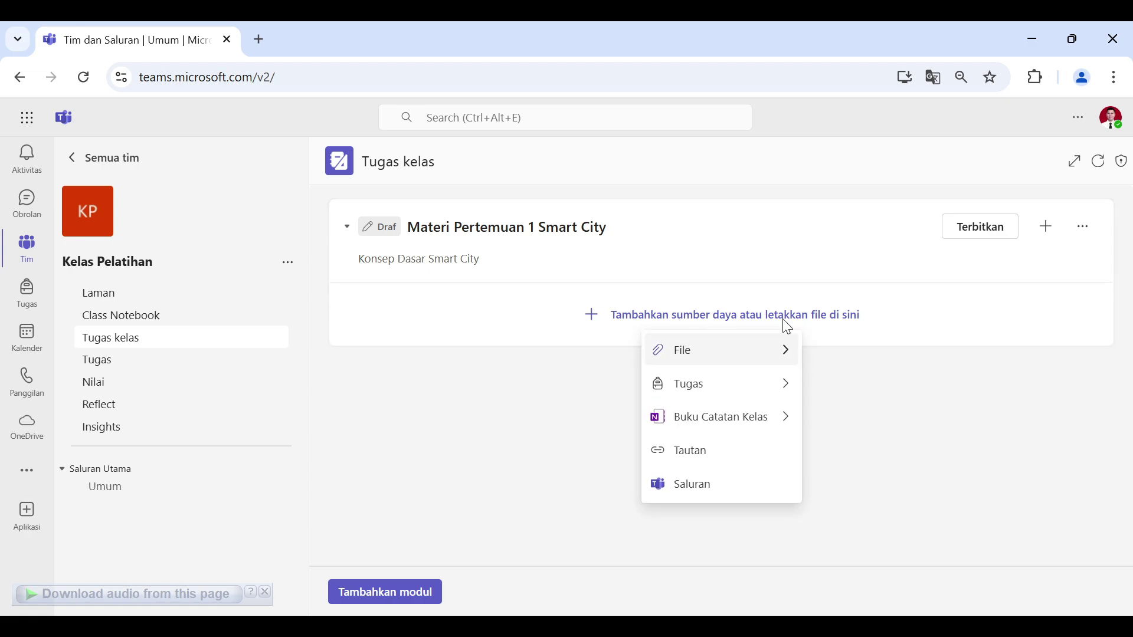
mouse_move(783, 352)
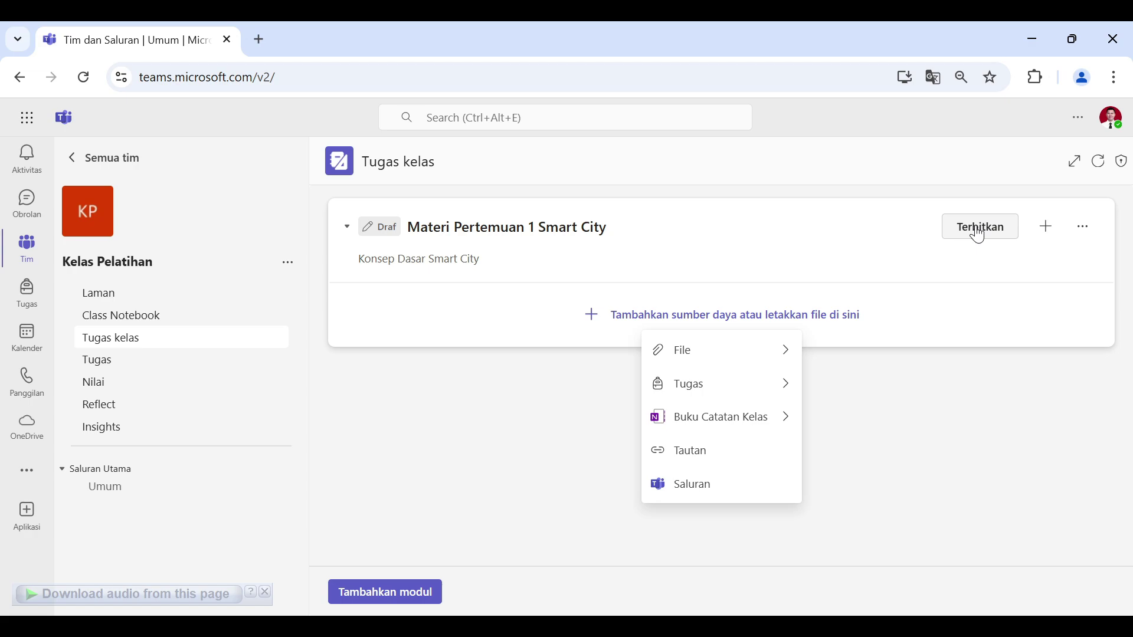
click(1010, 399)
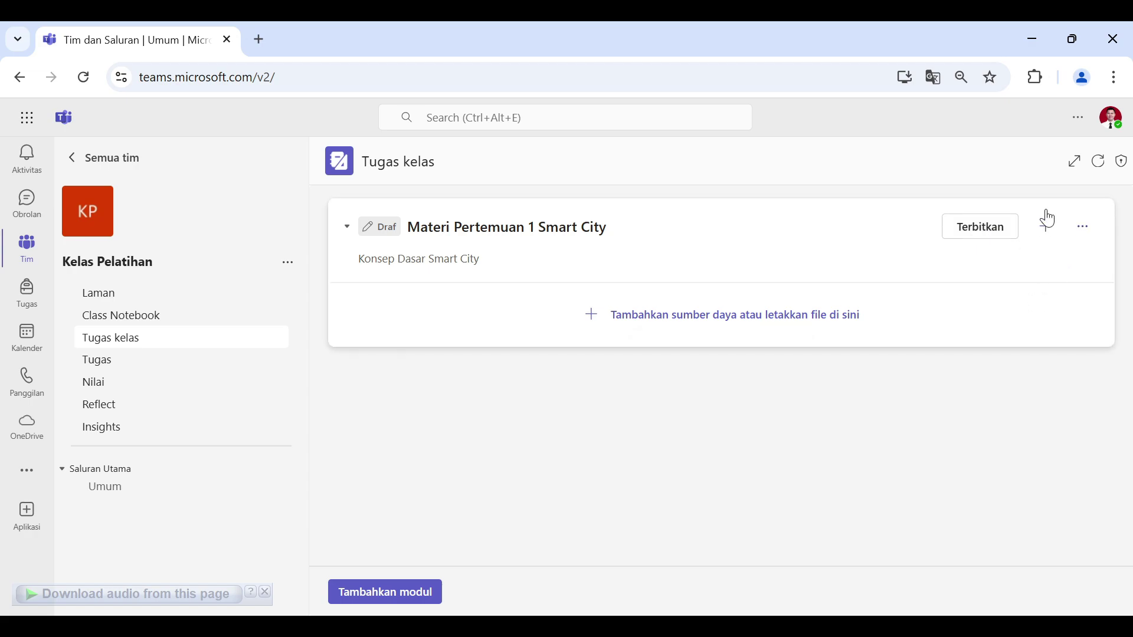
Step: Browse the module's + add-content menu, dismiss it, and bring up Tambahkan modul options
click(1048, 223)
mouse_move(998, 265)
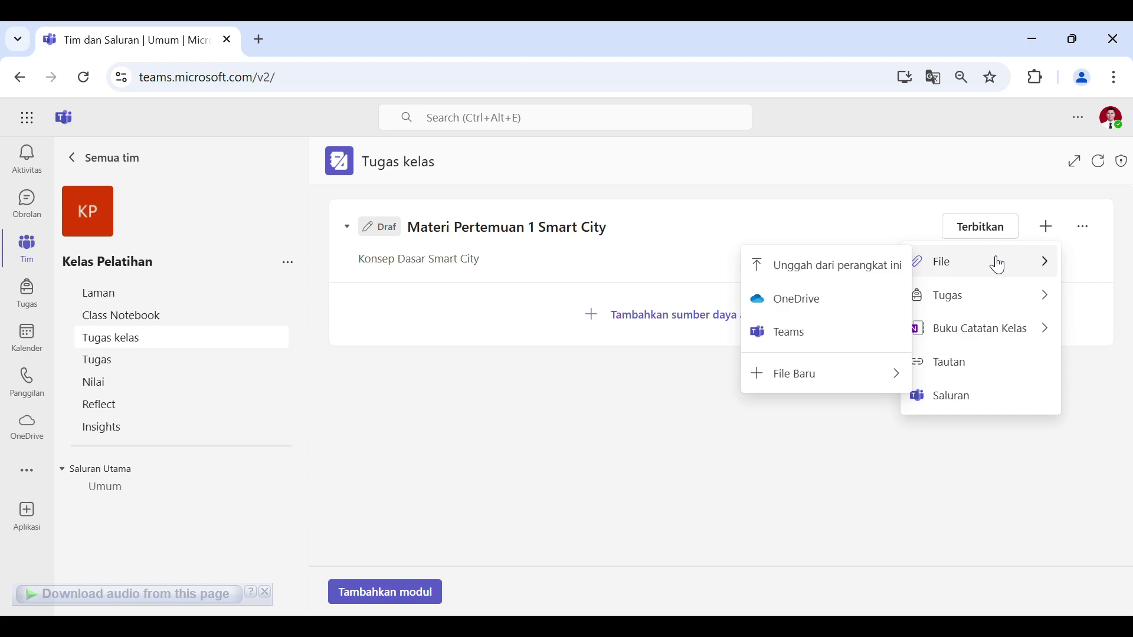
mouse_move(966, 311)
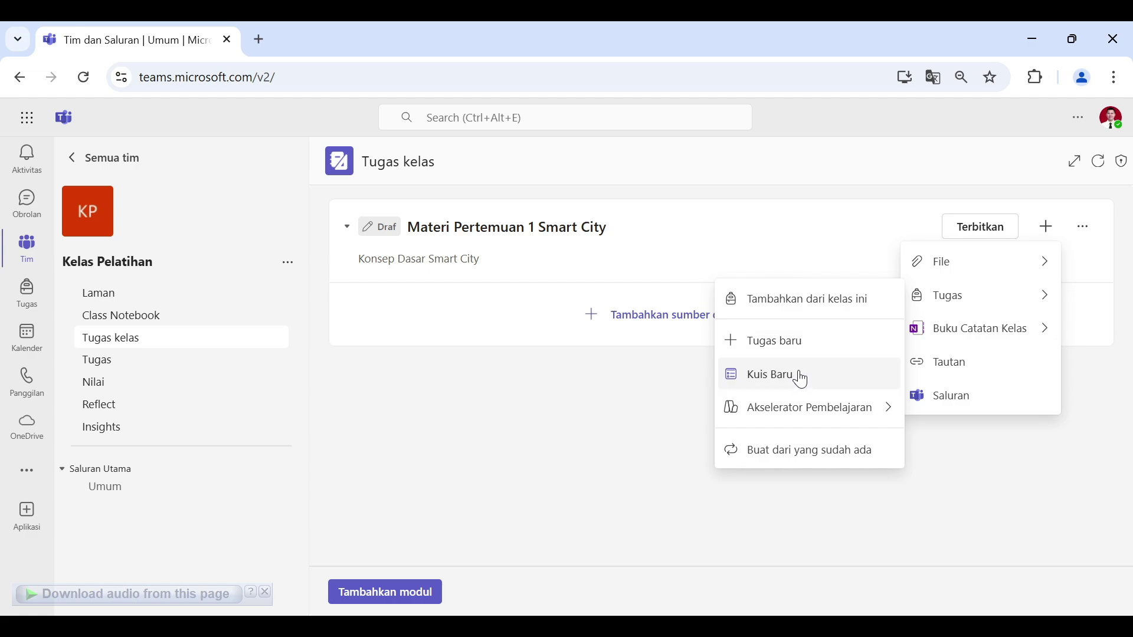
click(1016, 459)
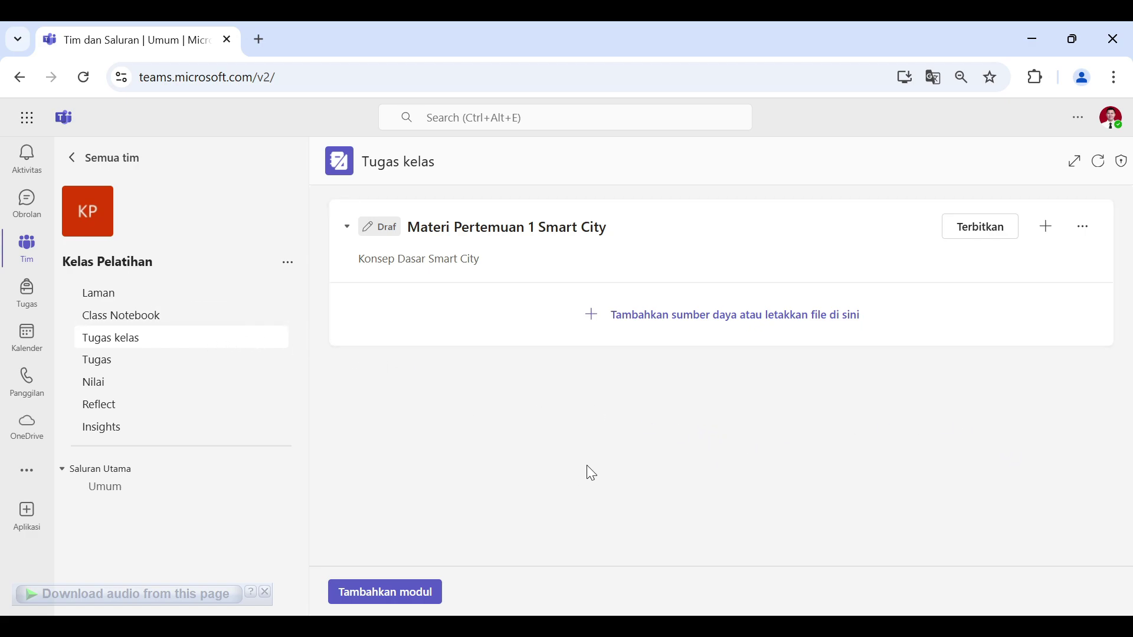
click(410, 592)
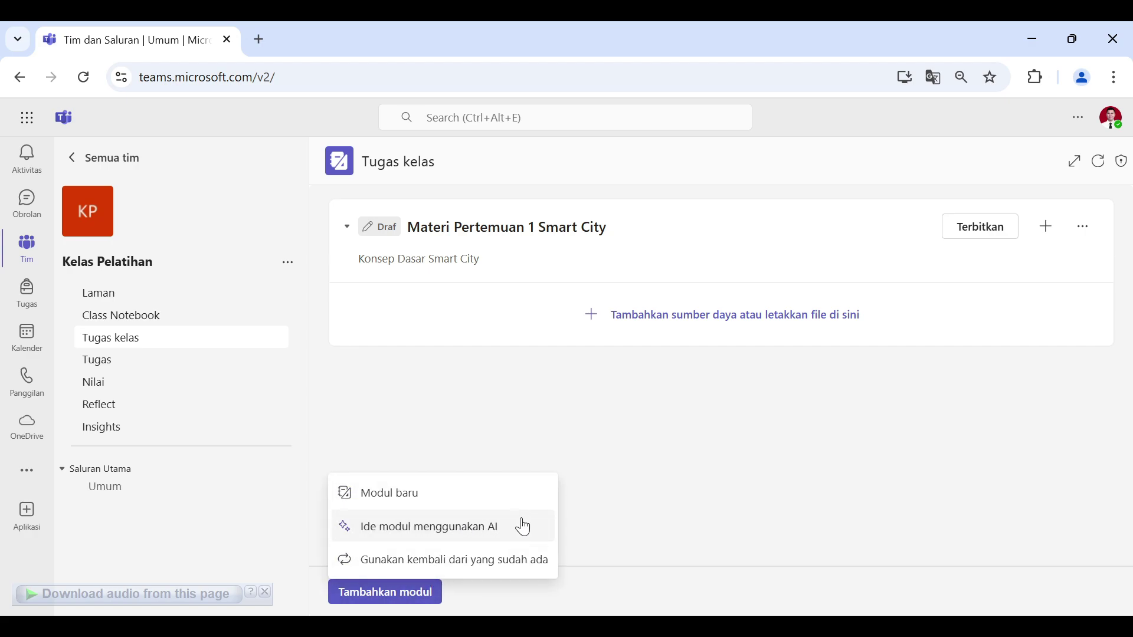
Step: Start AI module ideas with Subjek Smart City, level Universitas and language Indonesia
click(691, 503)
click(387, 599)
click(427, 527)
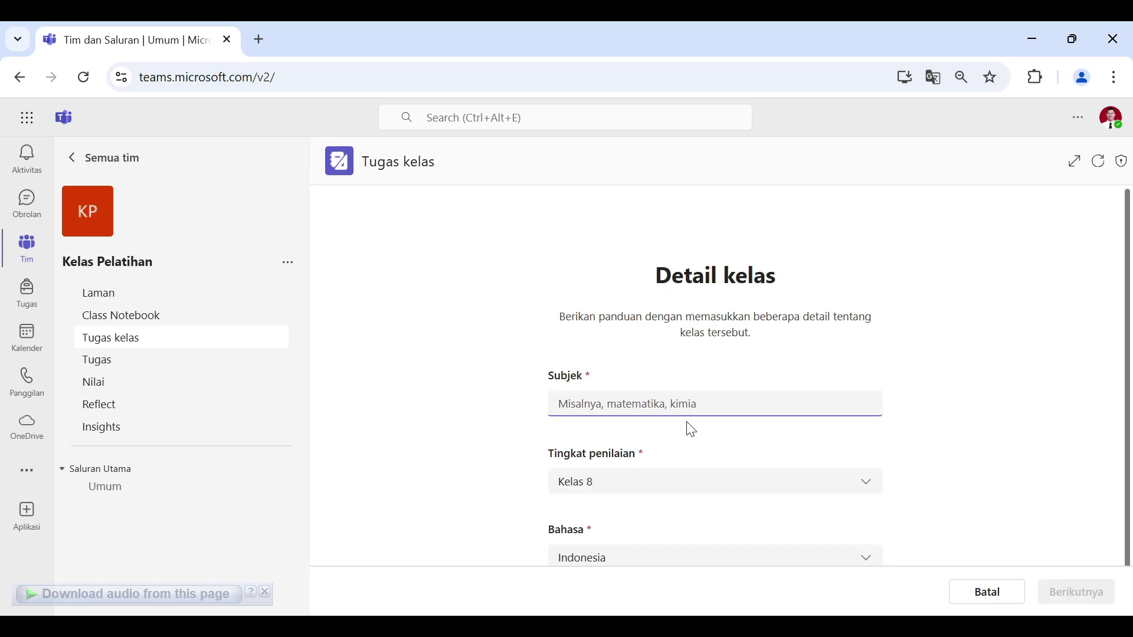
scroll(700, 398, down, 1)
text(Smart City)
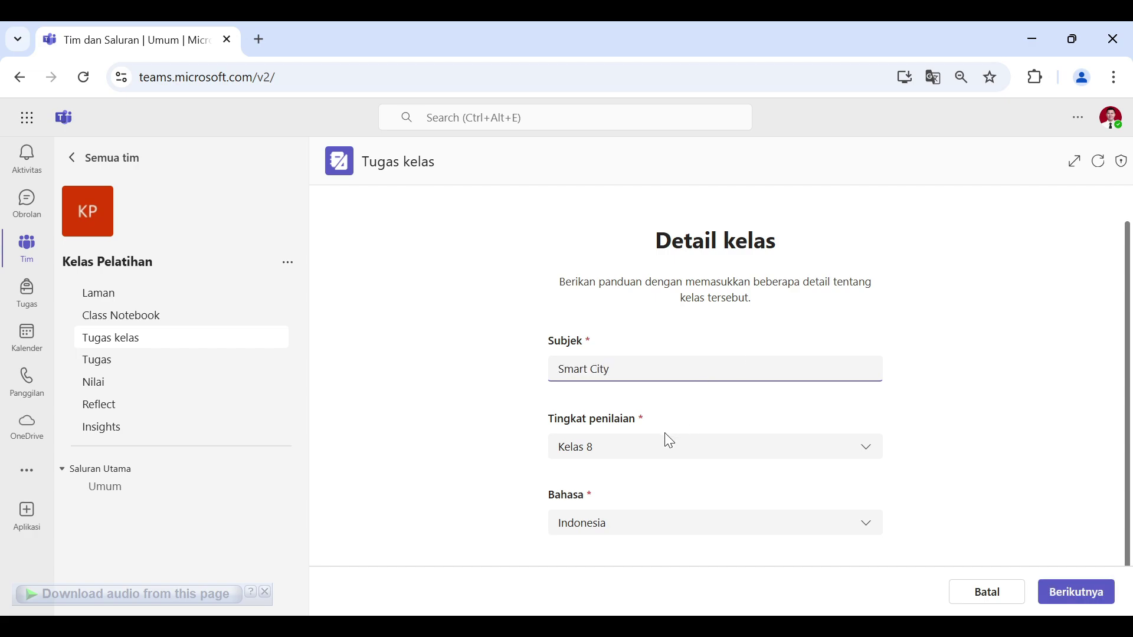
click(618, 447)
scroll(678, 313, down, 2)
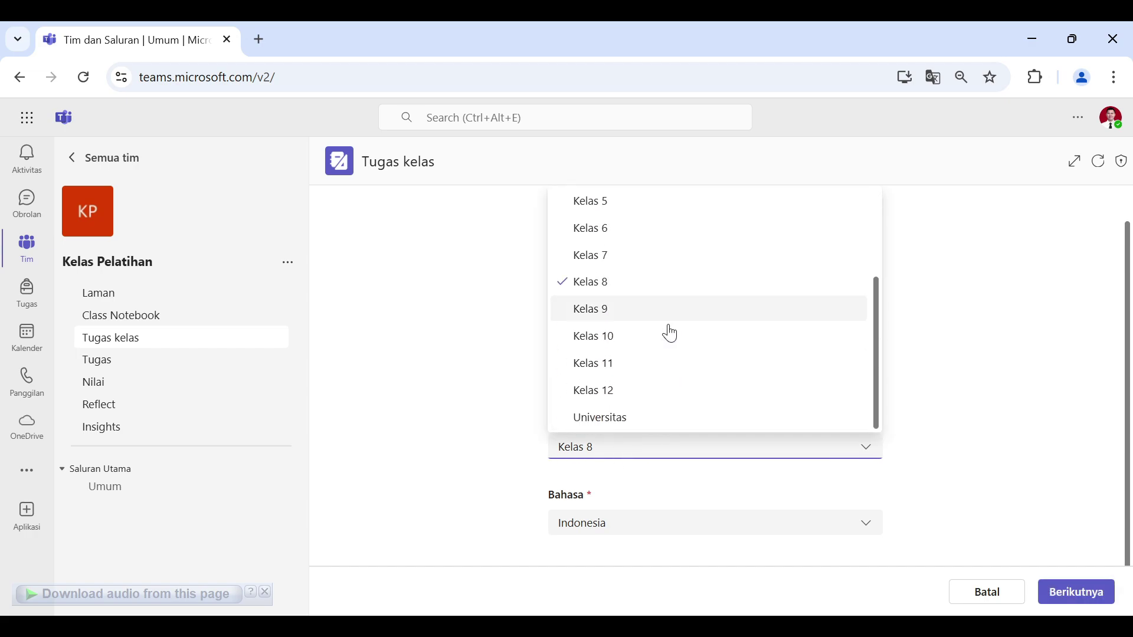
click(622, 421)
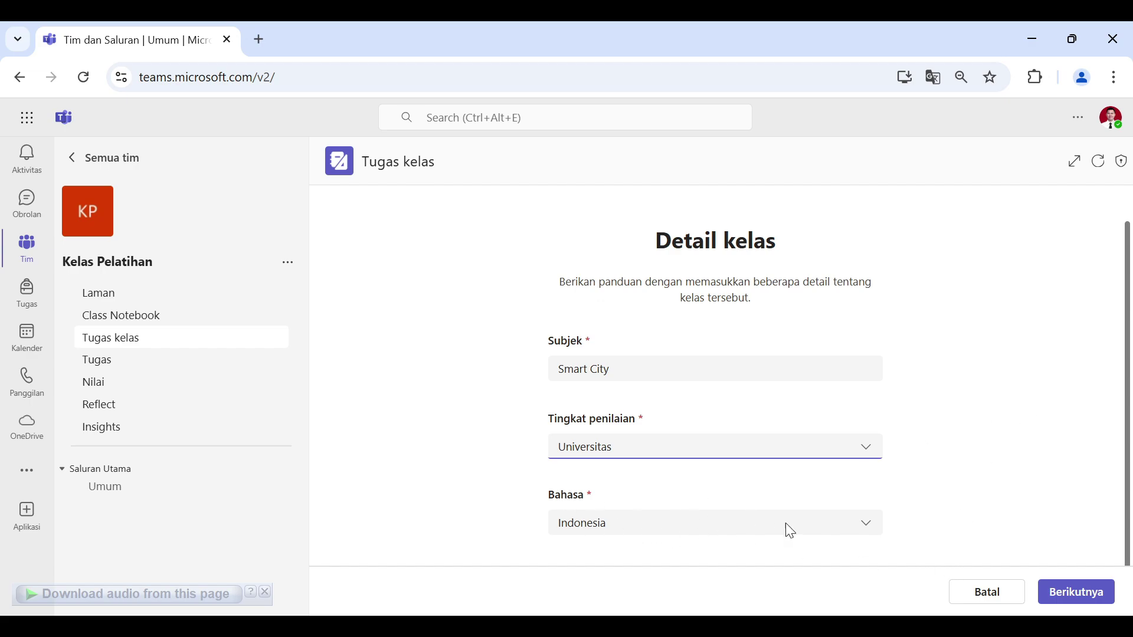
click(663, 522)
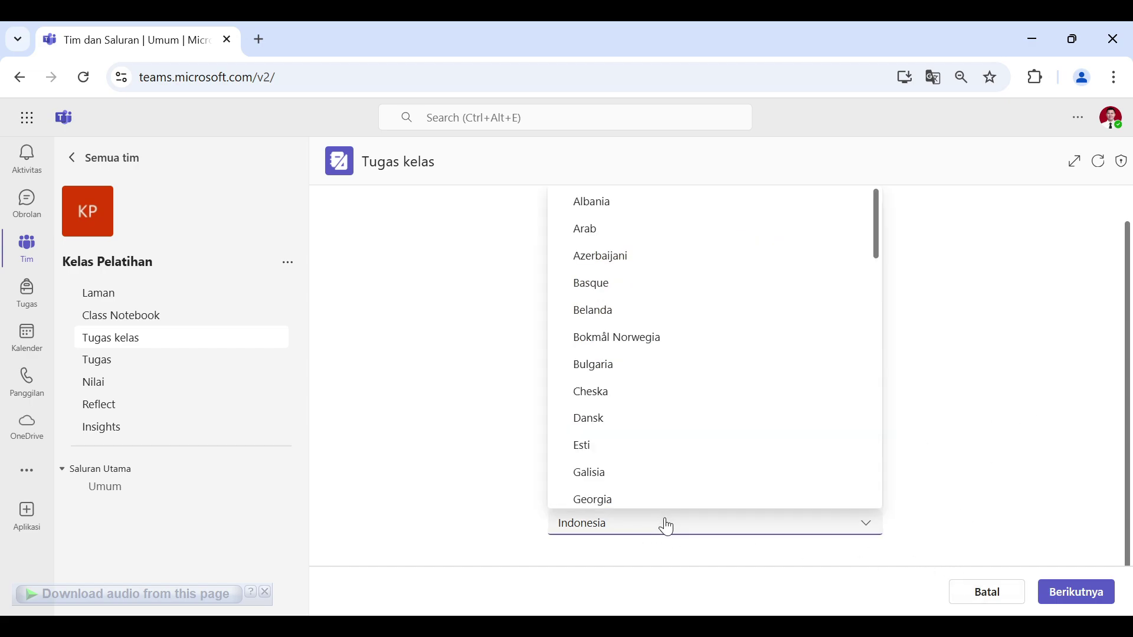
click(747, 525)
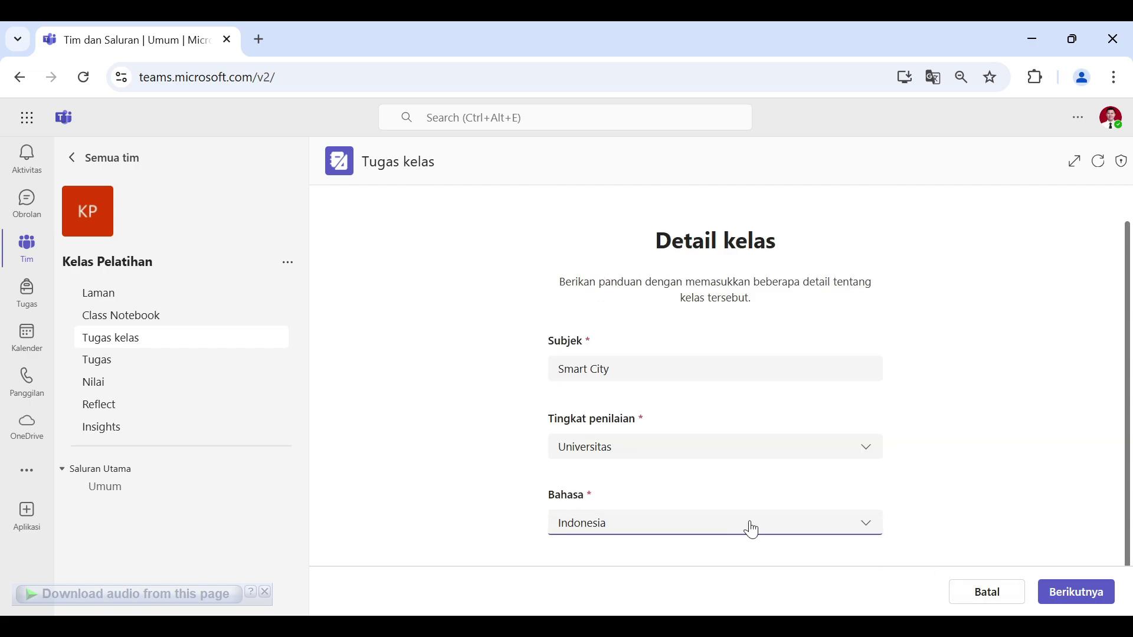
Step: Enter a learning goal on understanding basic smart city concepts and draft 6 modules
click(1082, 601)
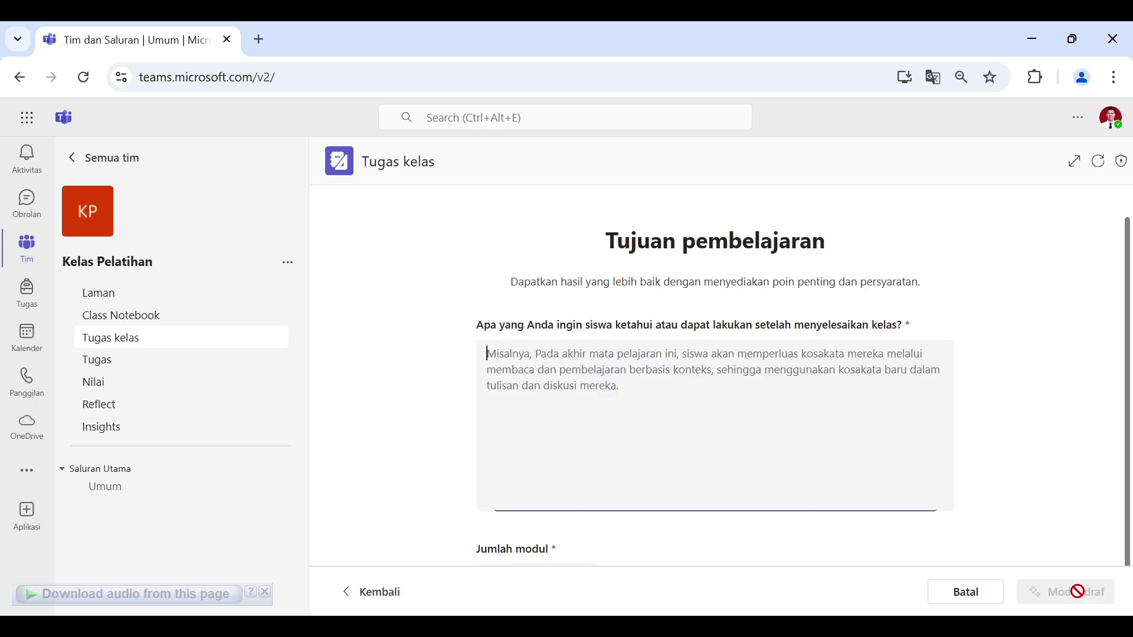
click(628, 357)
text(ba)
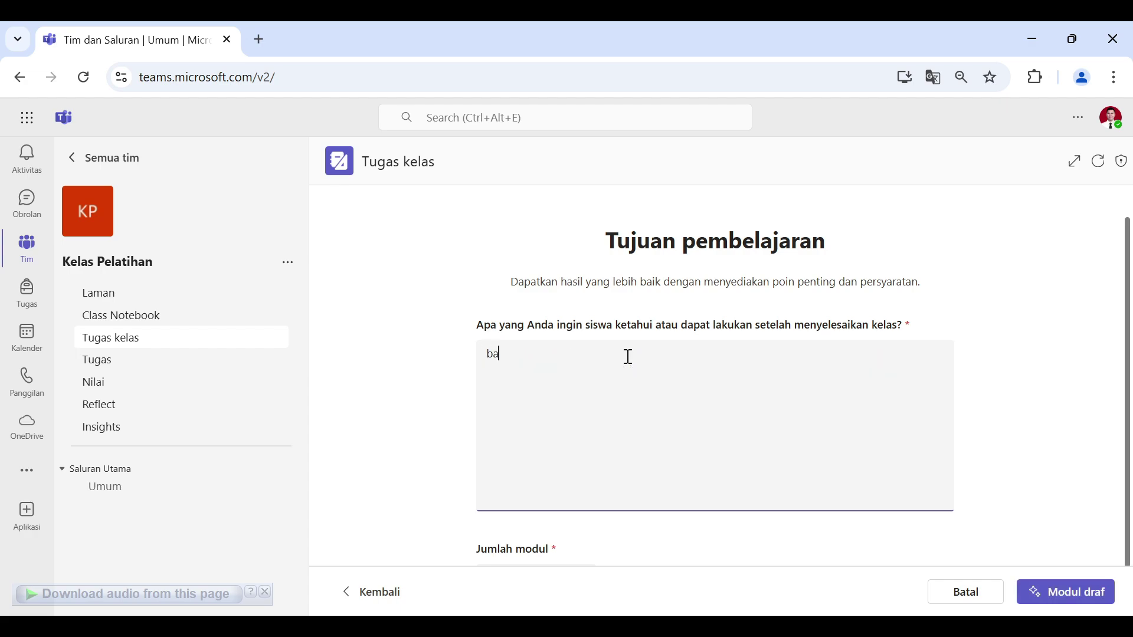
text(gaimana mahasiswa dapat memaham)
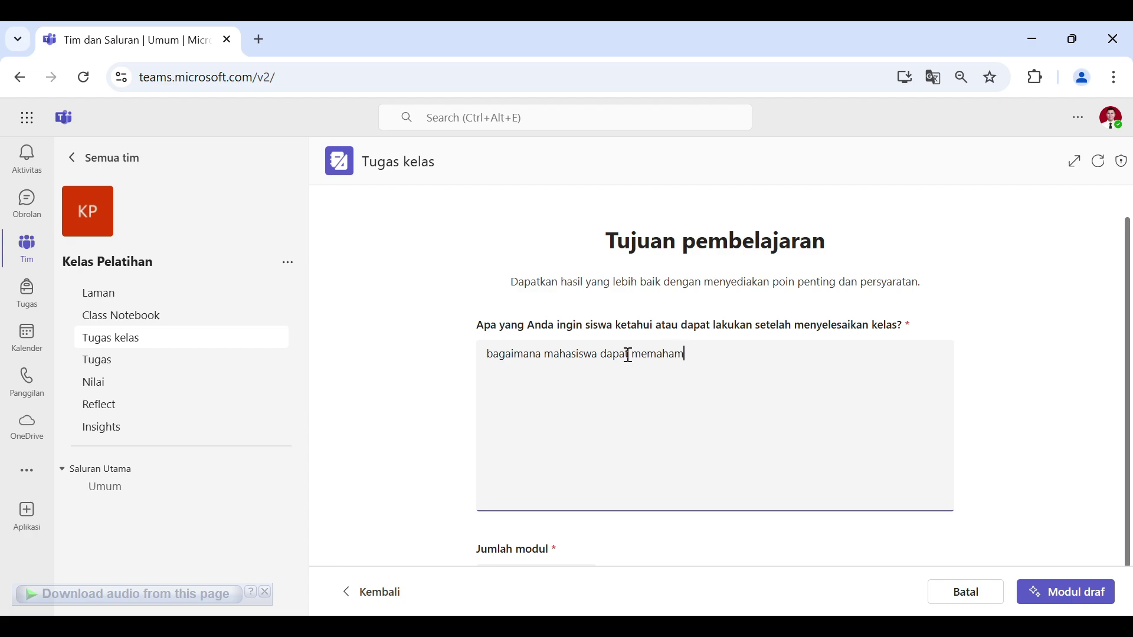
text(i konsep dasar smart city)
scroll(720, 346, down, 1)
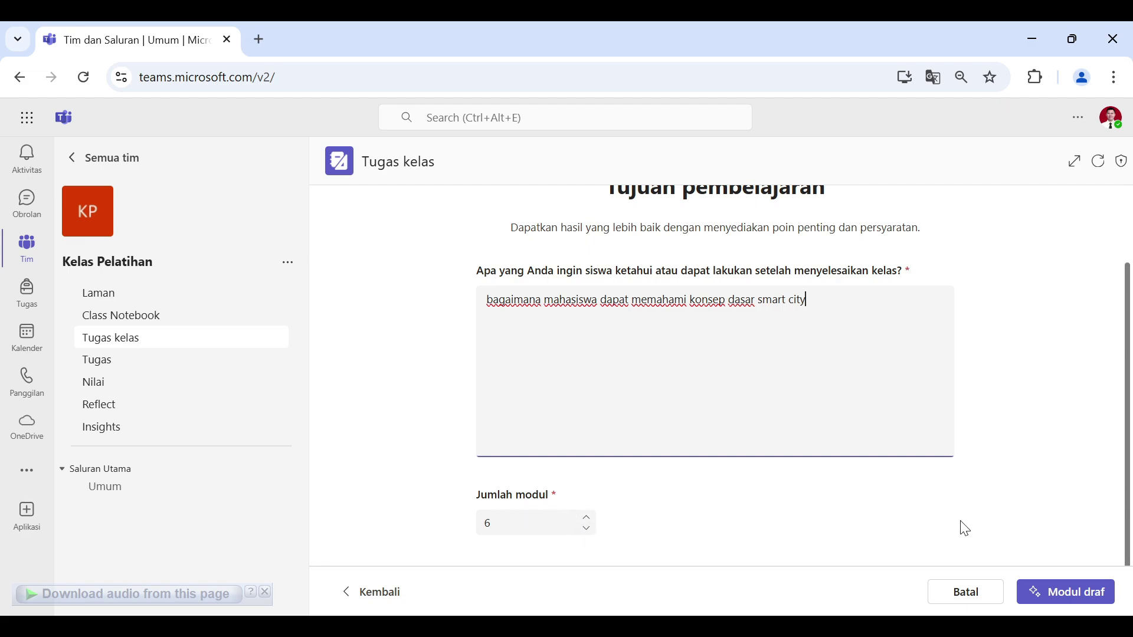
click(1071, 593)
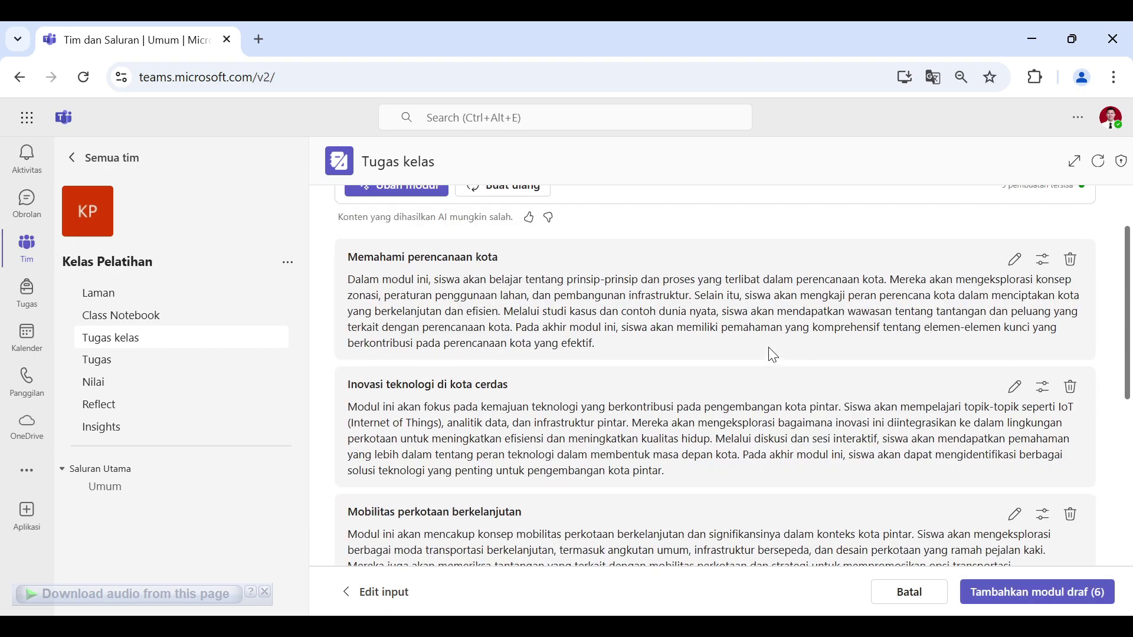
Step: Review the six AI-drafted smart city modules and add all of them to Tugas kelas
scroll(773, 355, up, 2)
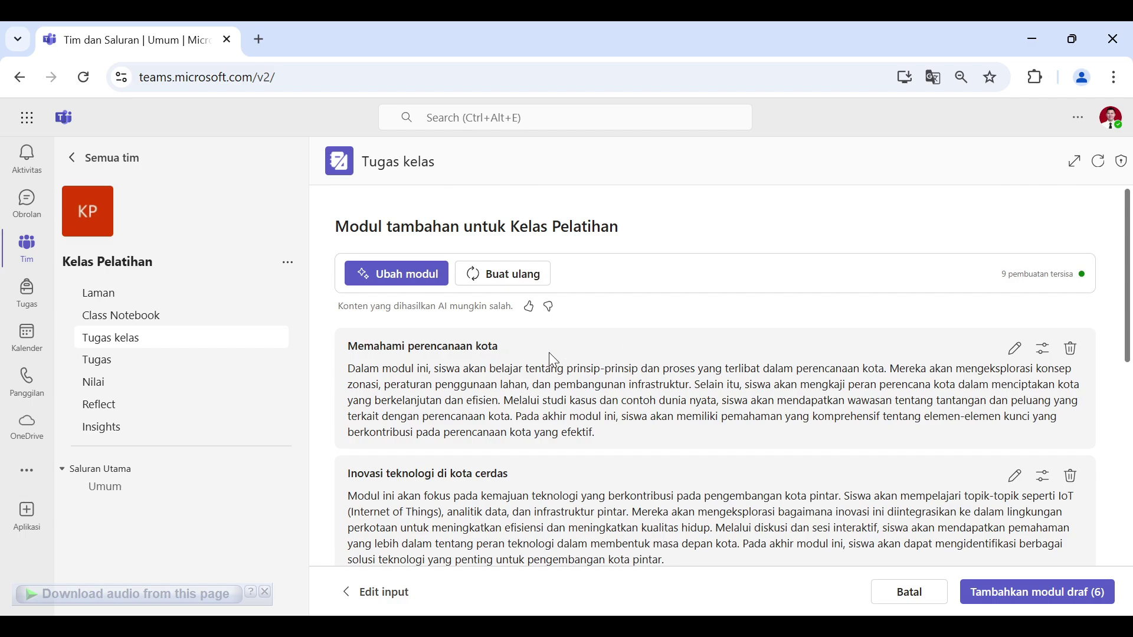
scroll(549, 354, down, 2)
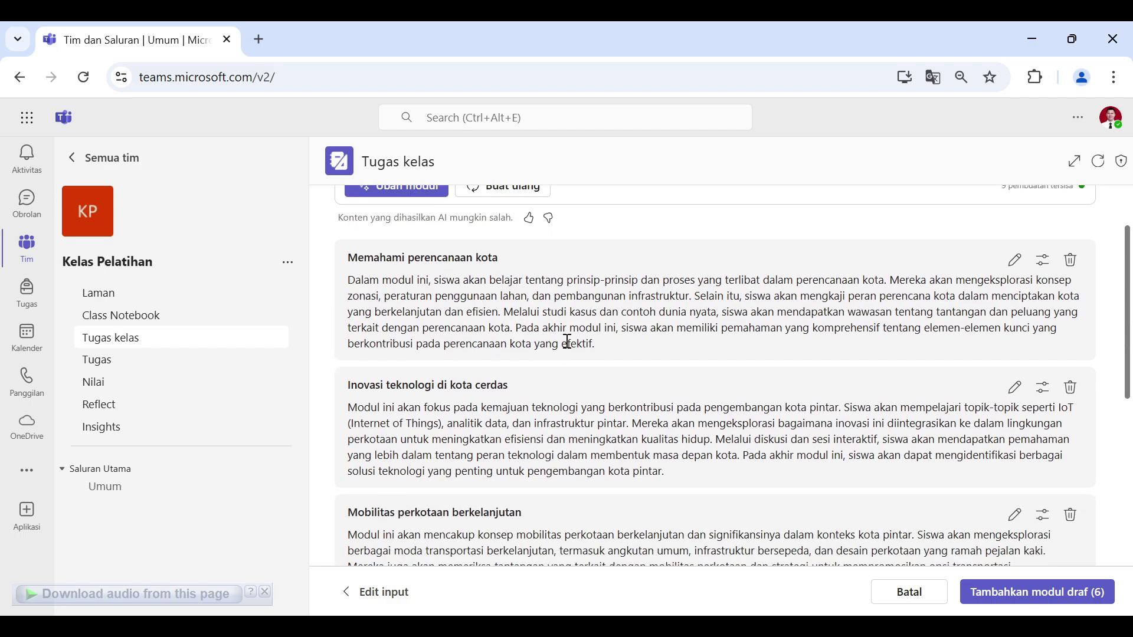
scroll(567, 342, down, 10)
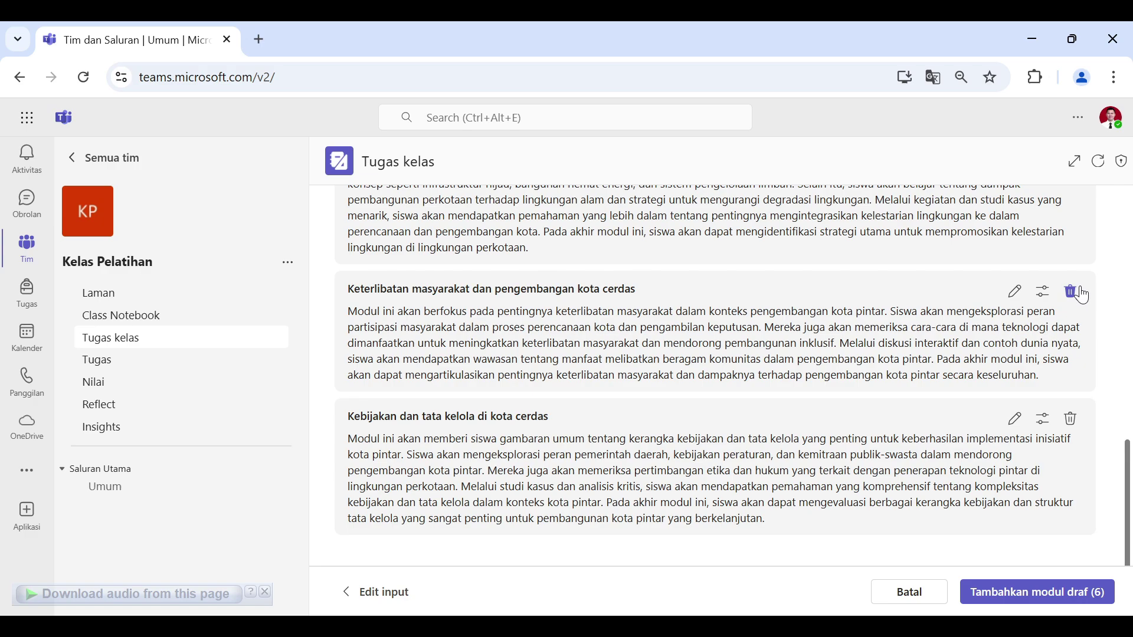
scroll(708, 354, up, 10)
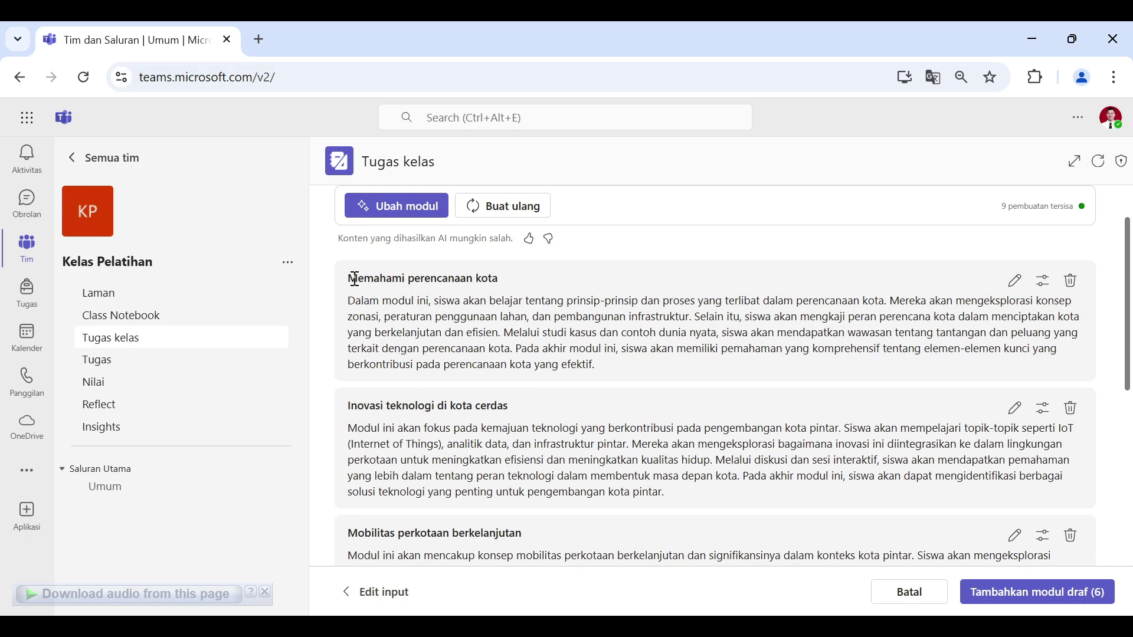
scroll(478, 306, down, 10)
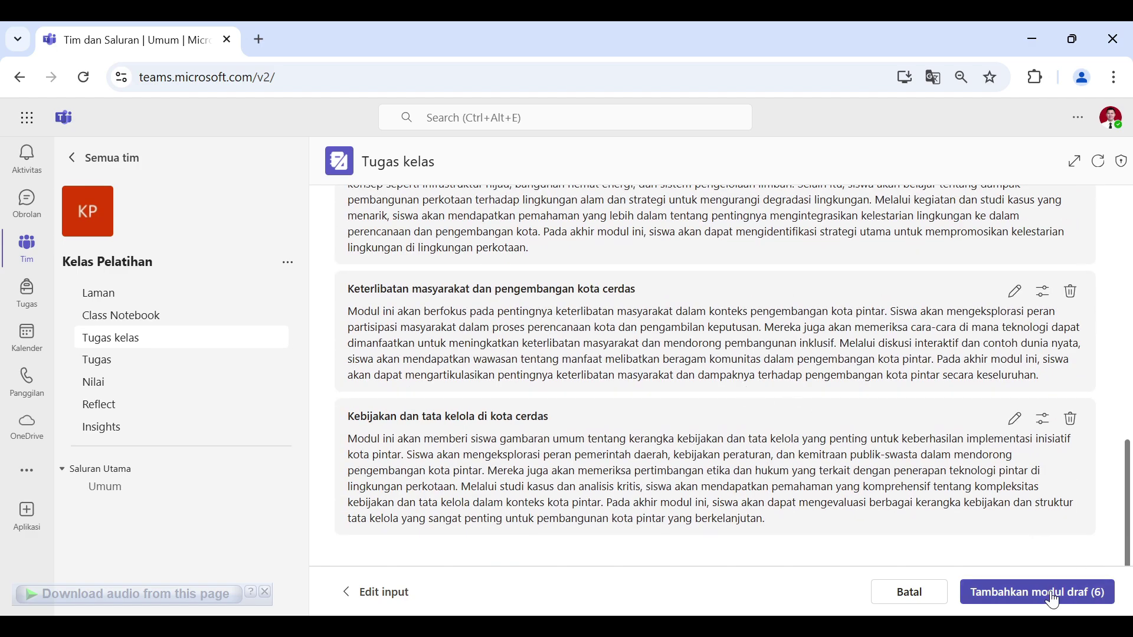
click(1082, 603)
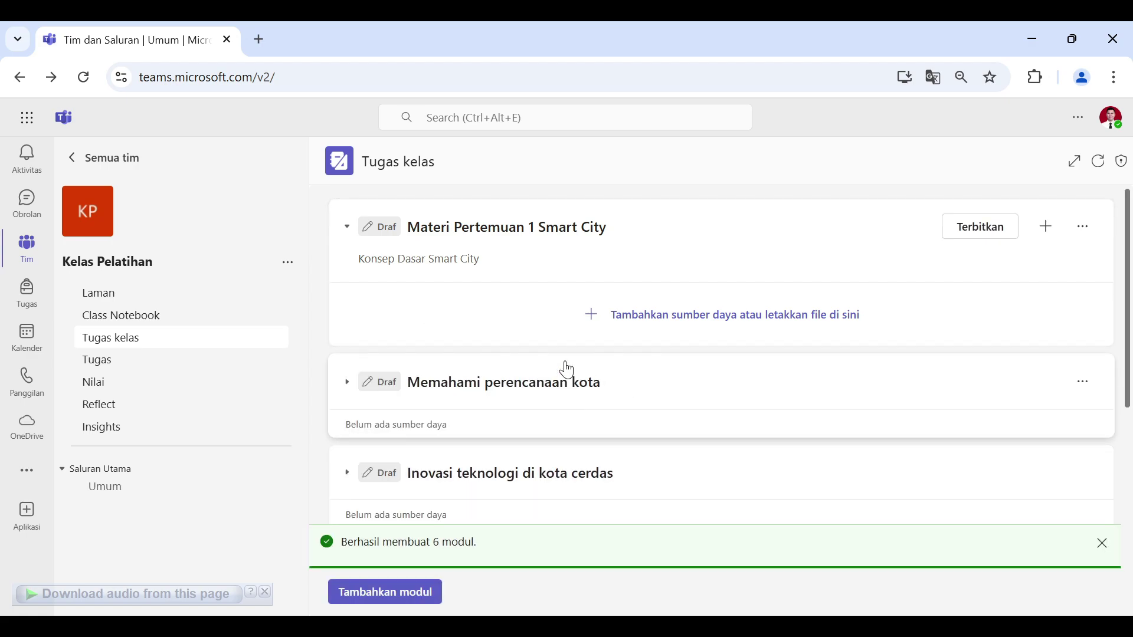
Step: Expand the Memahami perencanaan kota draft module and read its zoning and land-use description
scroll(575, 348, down, 7)
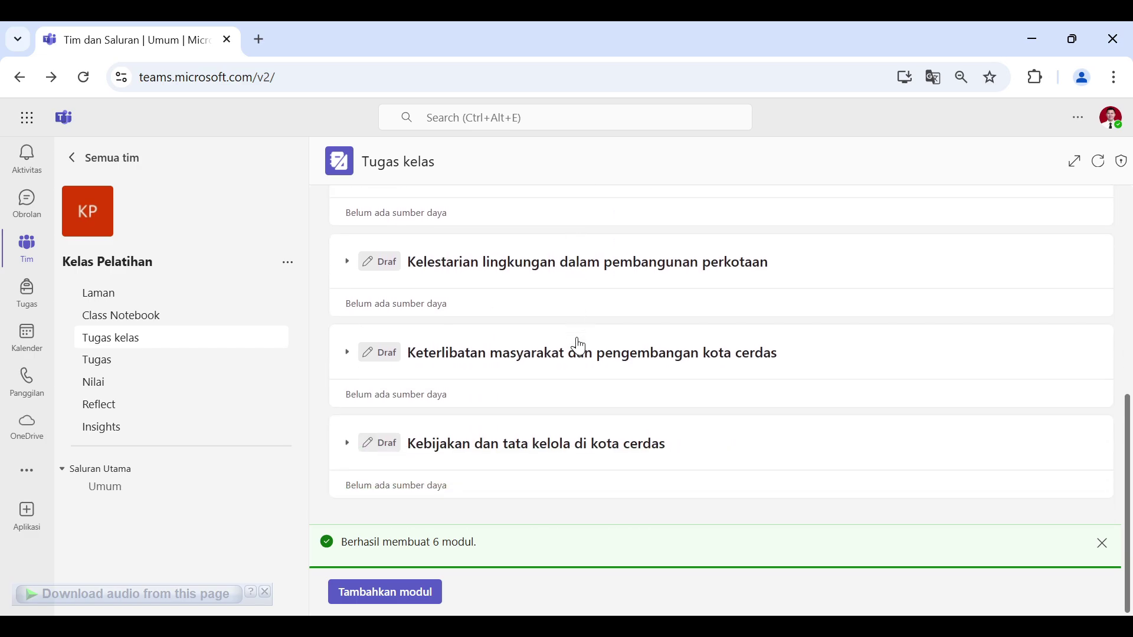
scroll(614, 458, up, 8)
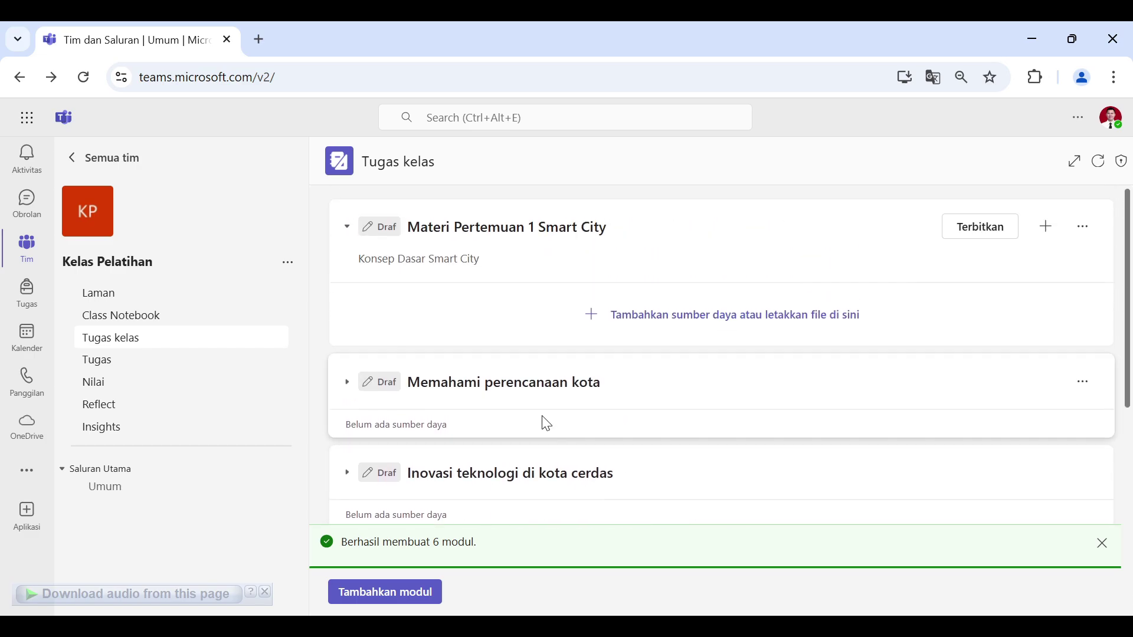
click(632, 392)
scroll(631, 392, down, 5)
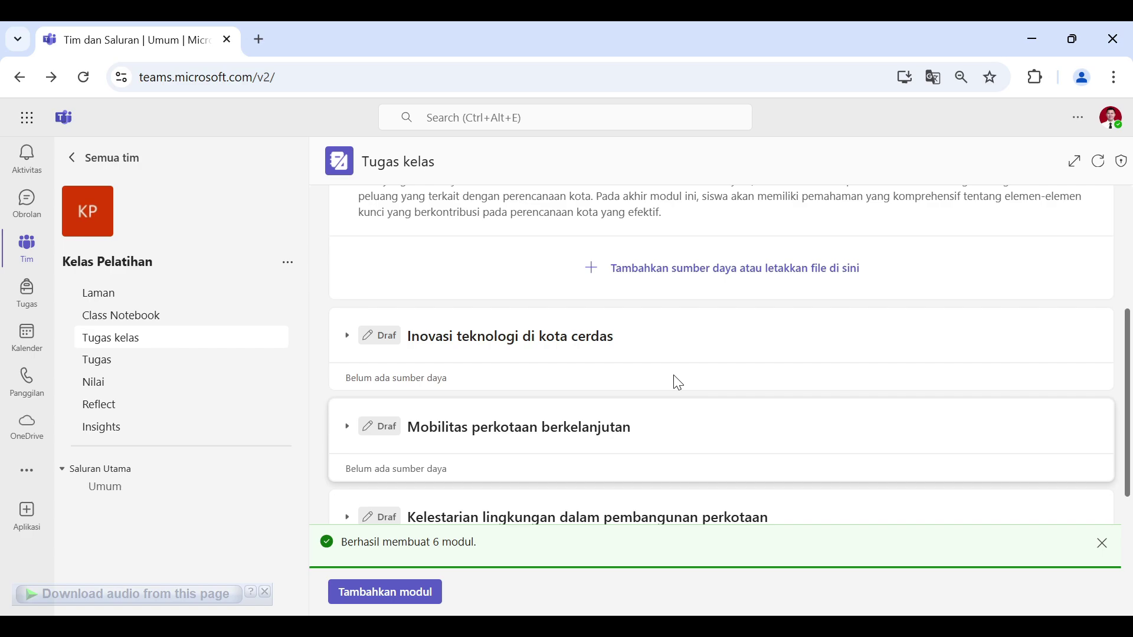
scroll(697, 287, up, 3)
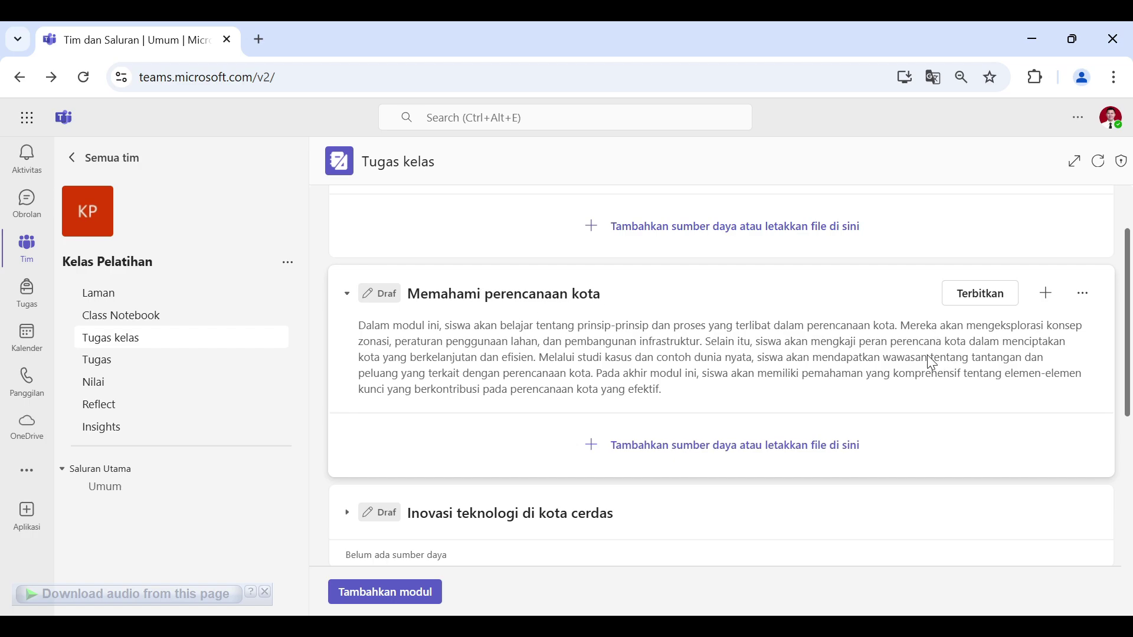
scroll(931, 361, up, 2)
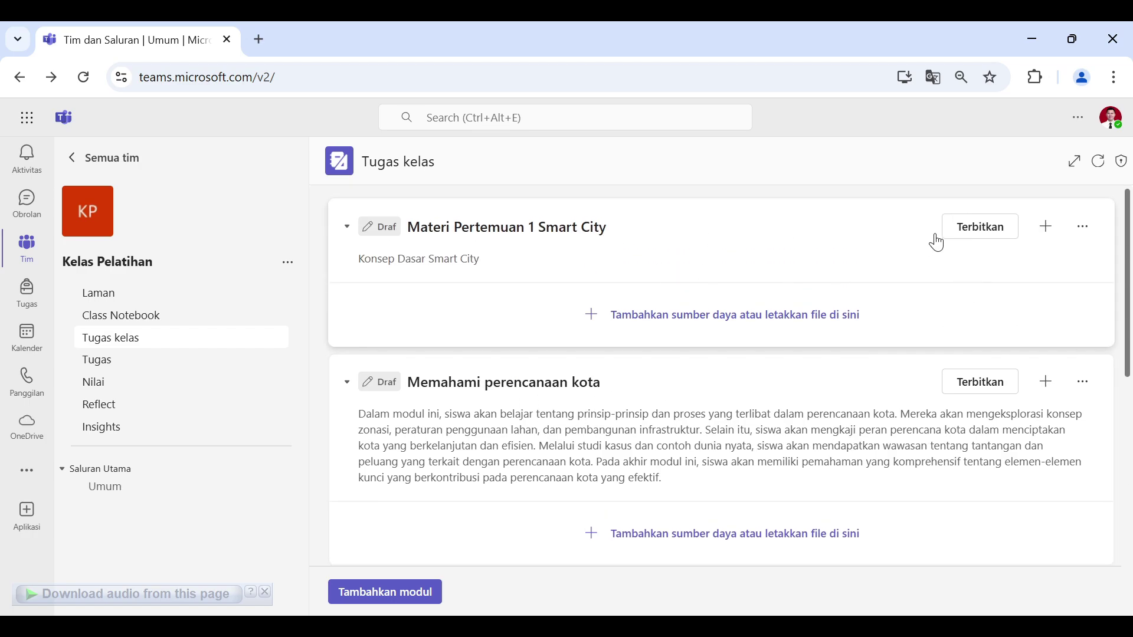
Step: Publish the Materi Pertemuan 1 Smart City module and confirm publishing
click(989, 235)
click(892, 448)
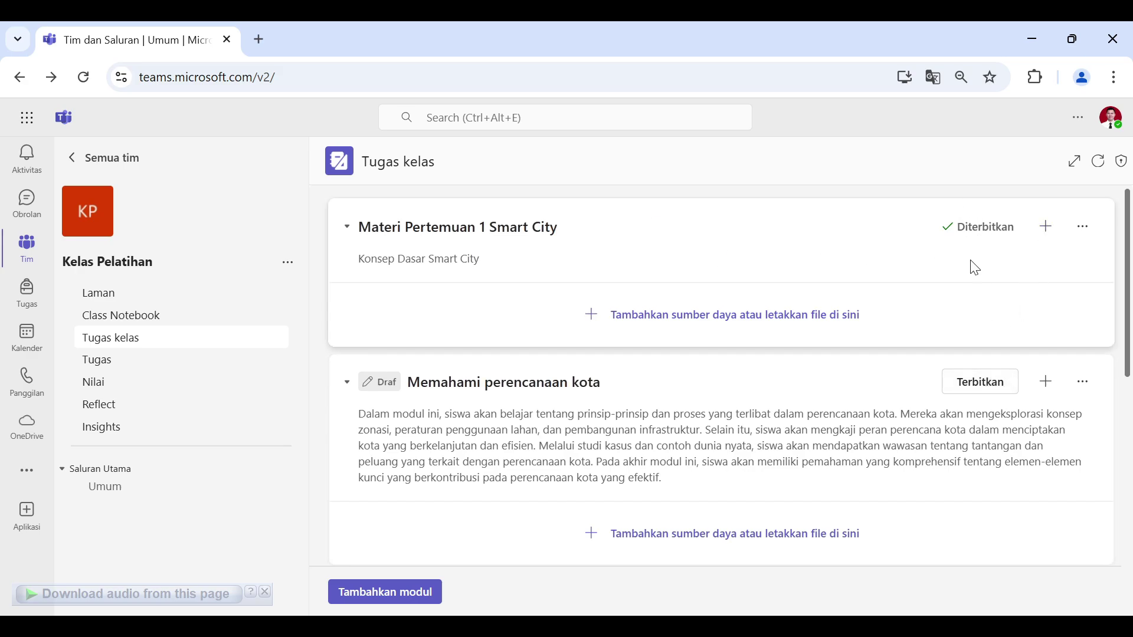
scroll(973, 348, down, 5)
scroll(1010, 361, up, 5)
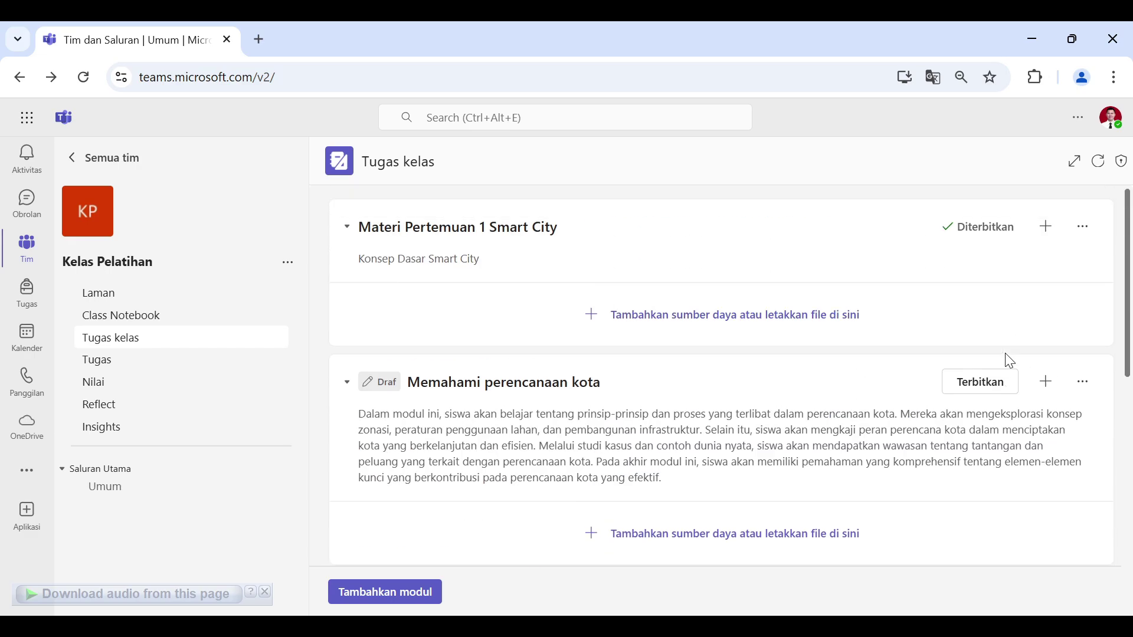
scroll(637, 366, down, 5)
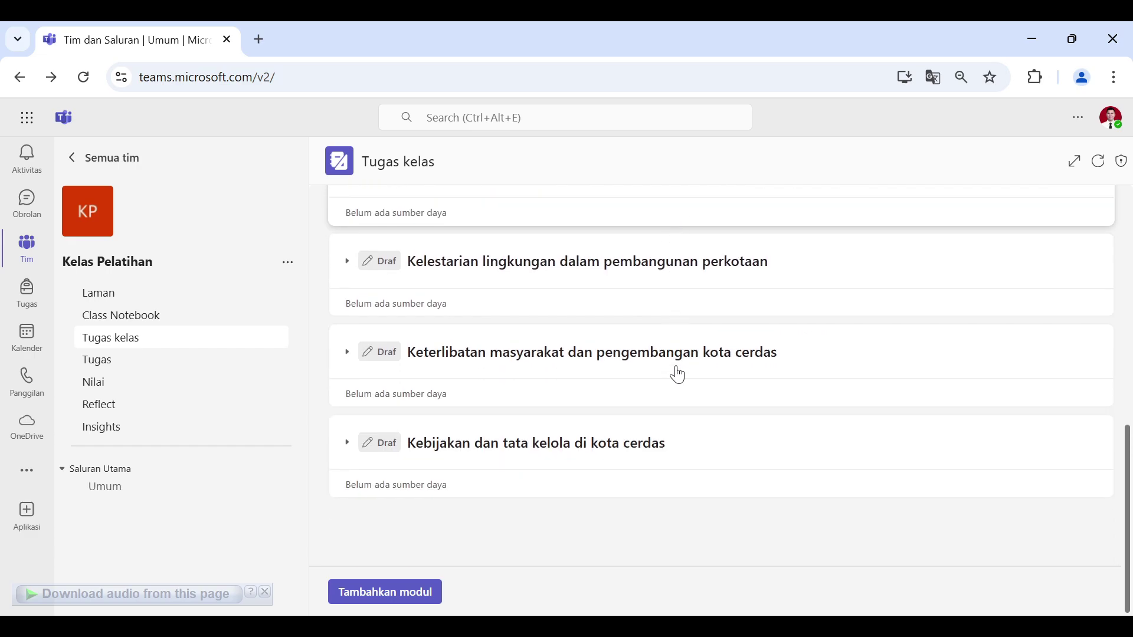
scroll(678, 374, up, 5)
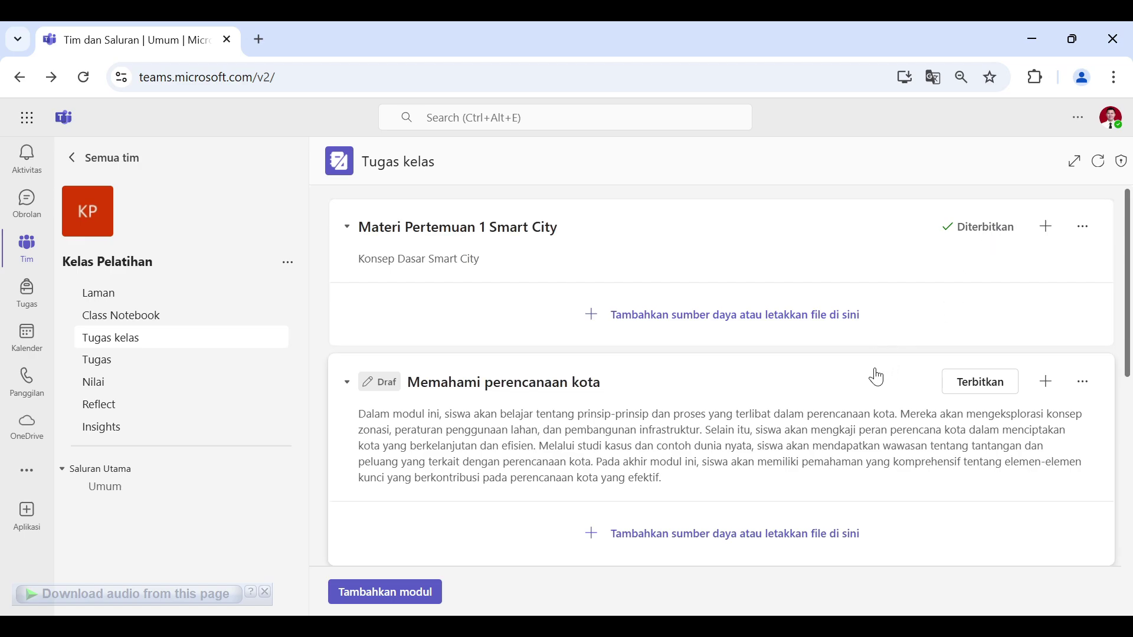
scroll(862, 377, down, 10)
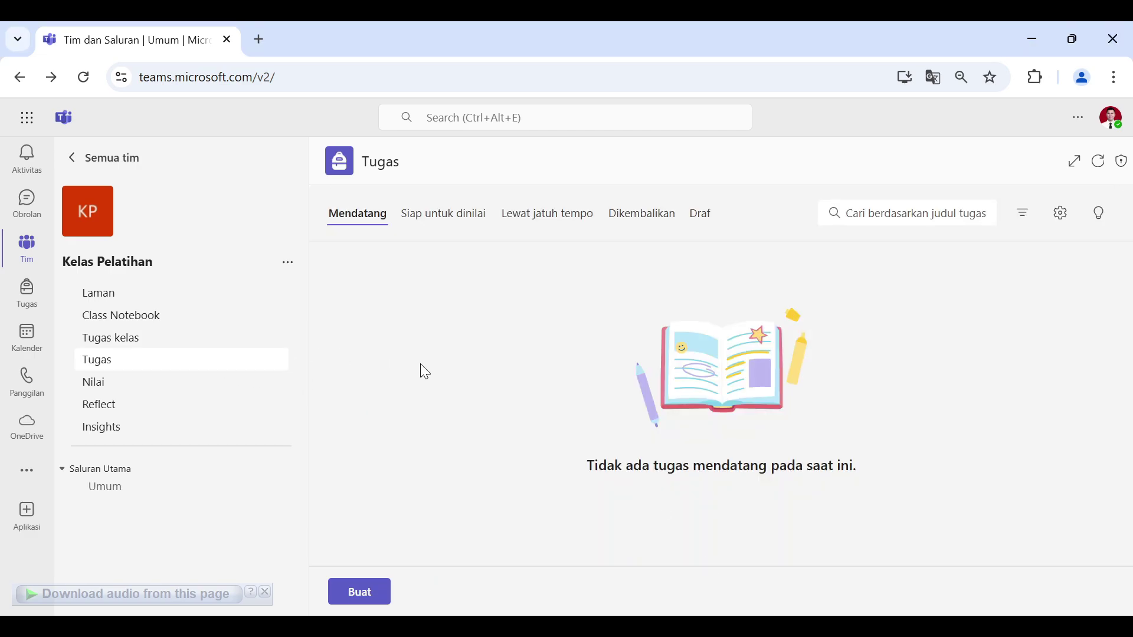
Step: Create a new assignment titled 'Tugas 1 Smart City'
click(379, 596)
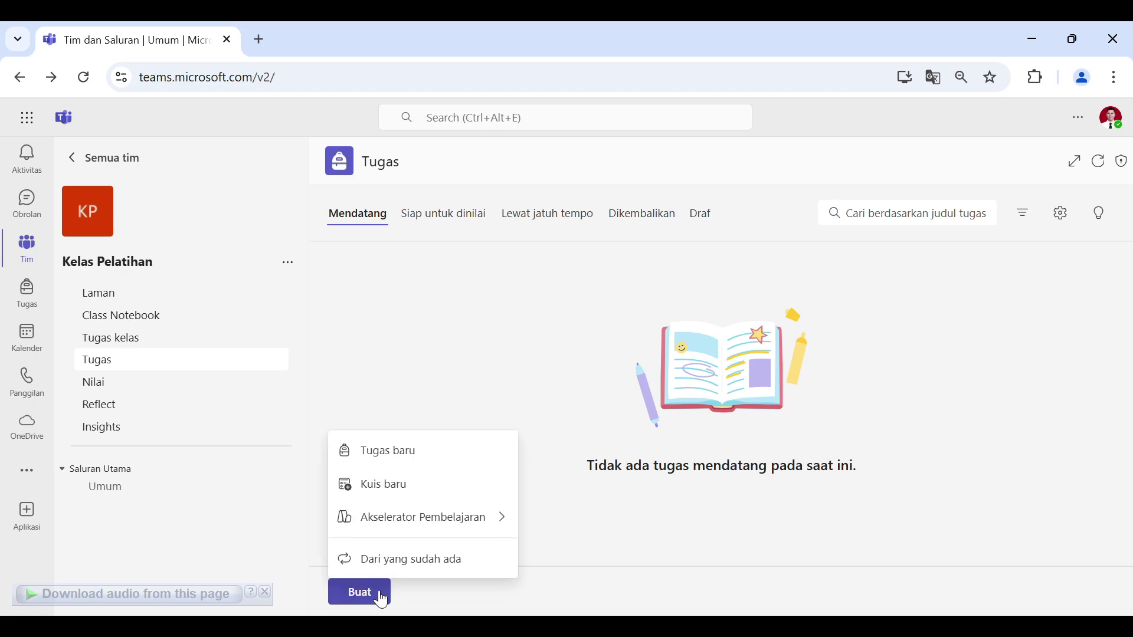
click(439, 466)
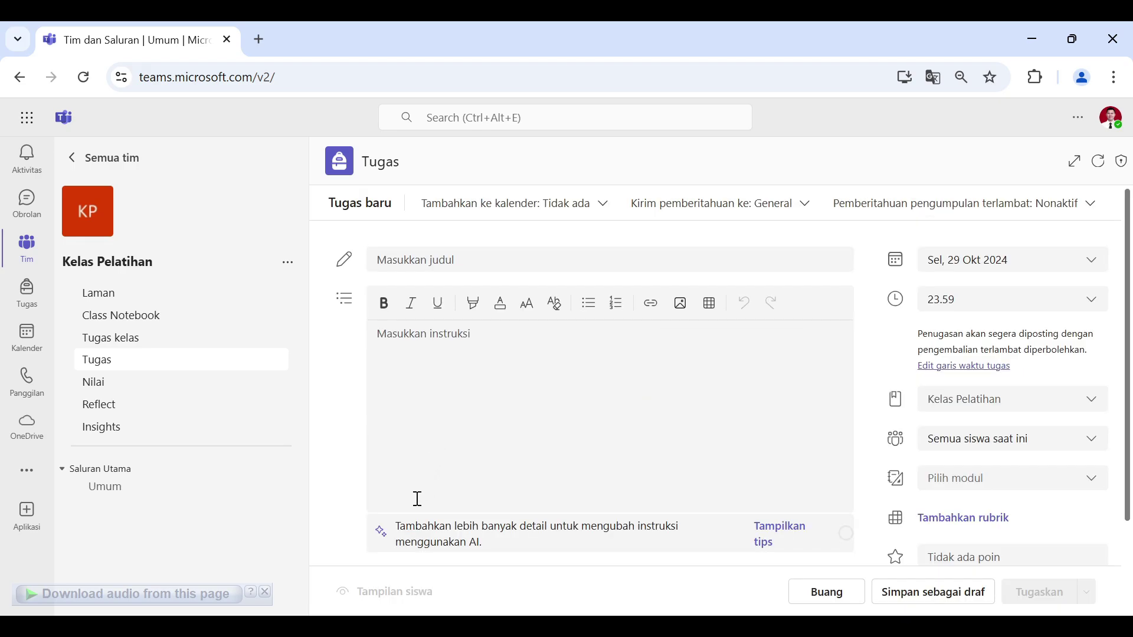
click(486, 248)
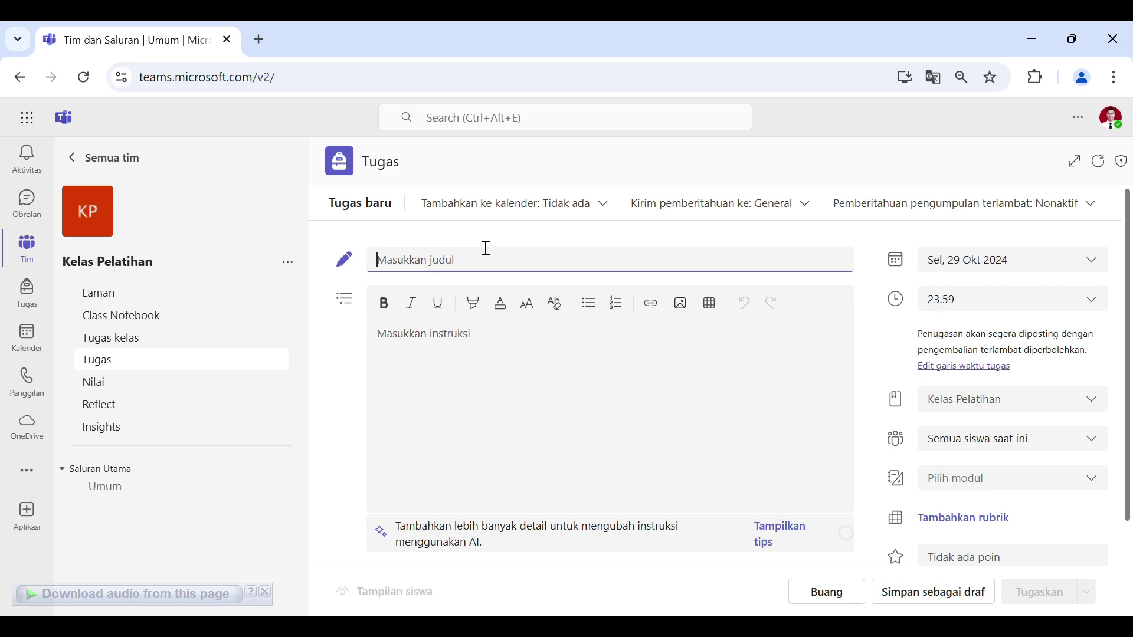
text(Tugas 1 Smart City)
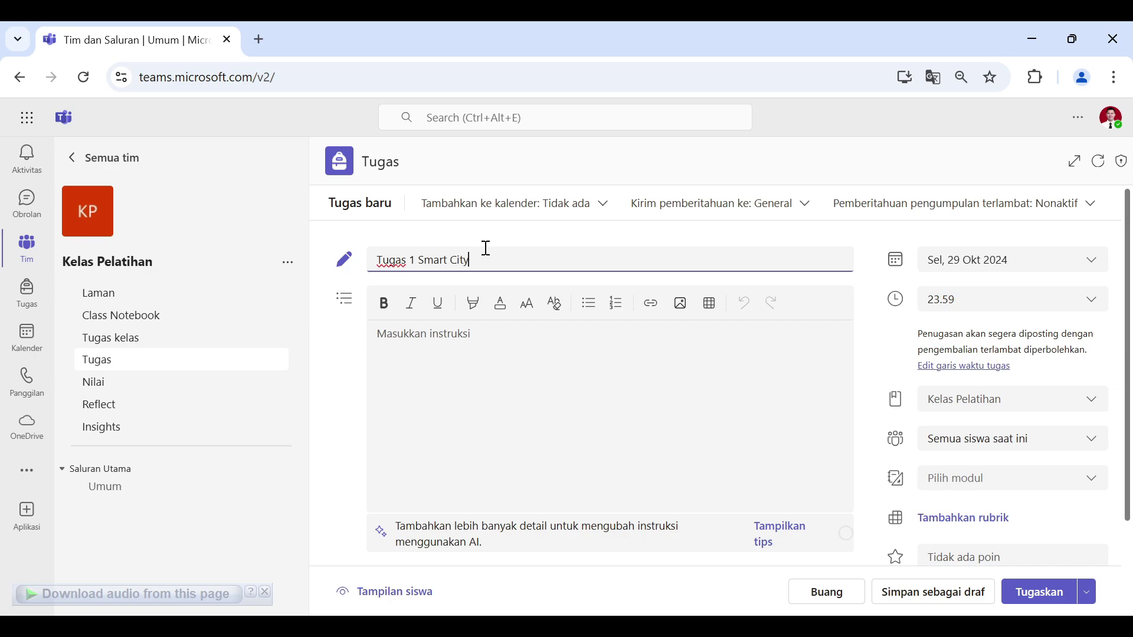
Step: Paste instructions asking students to make slides on world smart city case studies
click(444, 349)
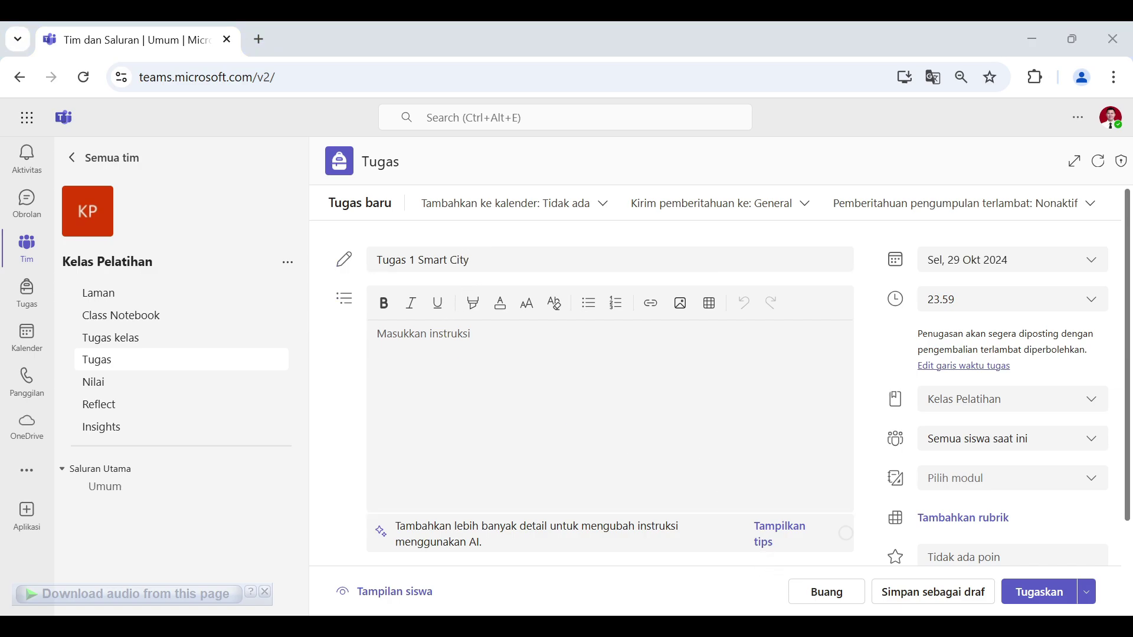
click(476, 455)
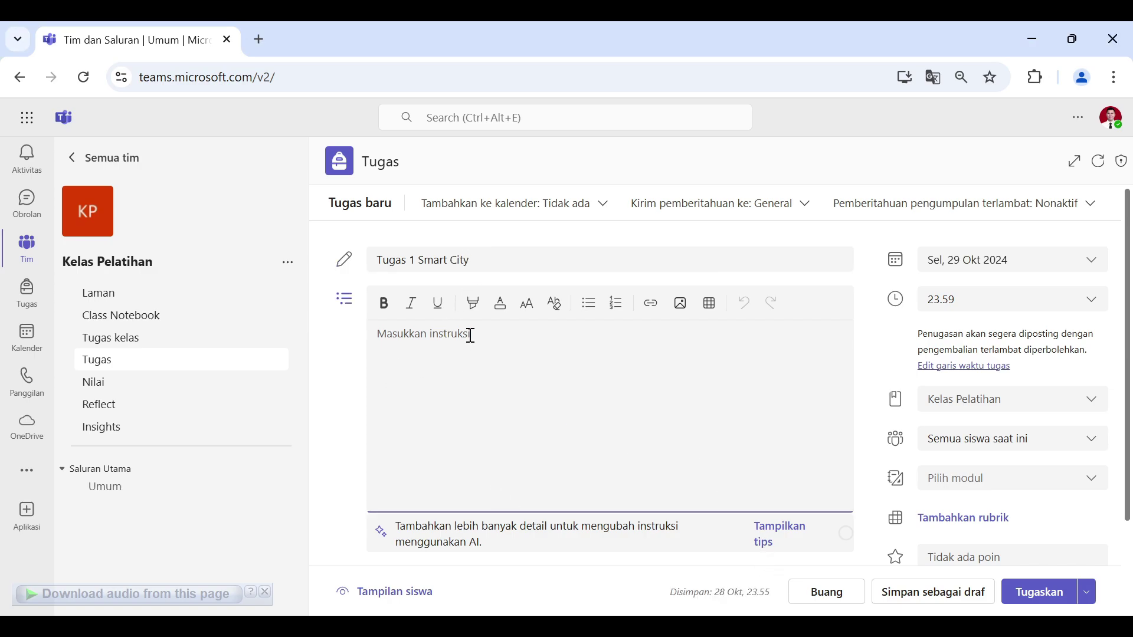
text(buatkan bahan tayang contoh studi kasus kota yang sudah menerapkan konsep smart city di dunia)
scroll(872, 494, down, 3)
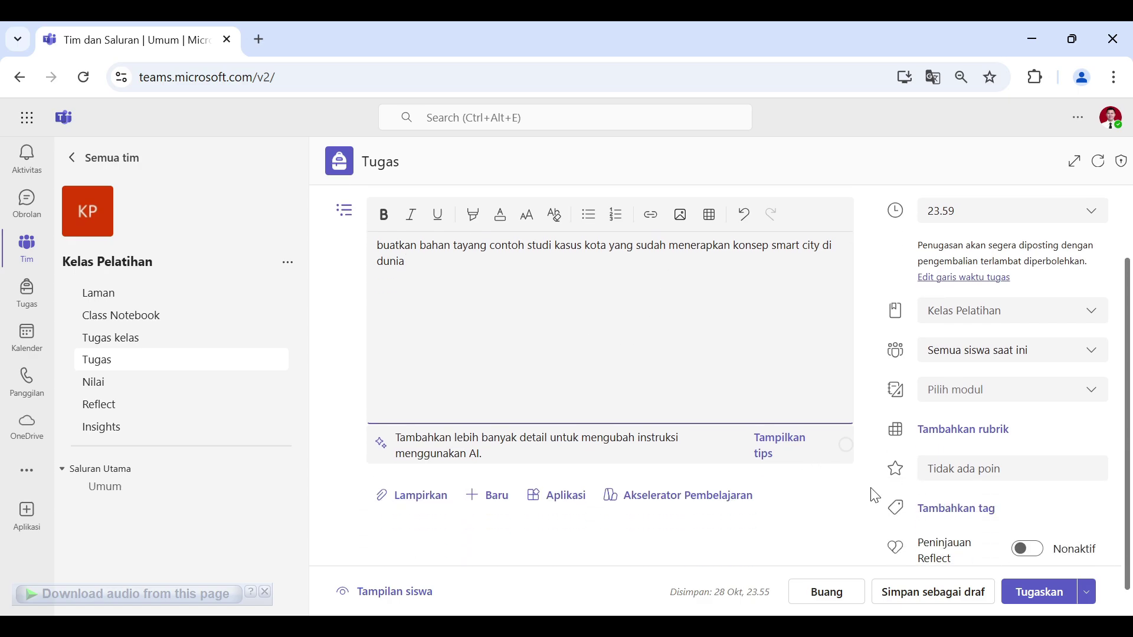
scroll(890, 472, up, 3)
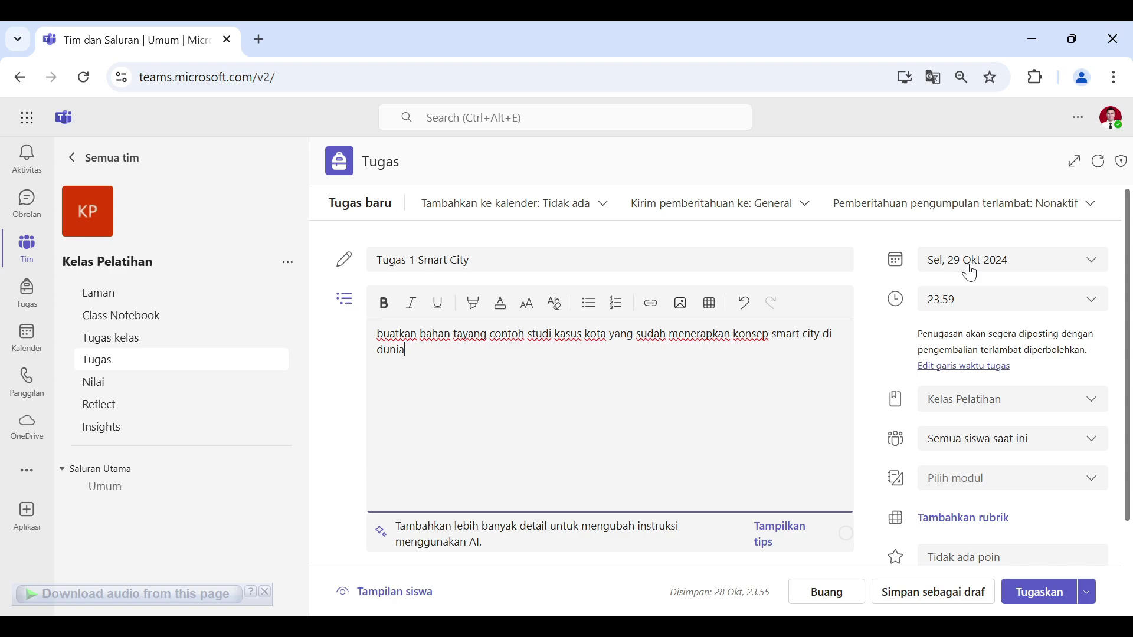
Step: Set the due date to Monday, 4 November 2024 at 16.00
click(968, 270)
scroll(968, 413, down, 2)
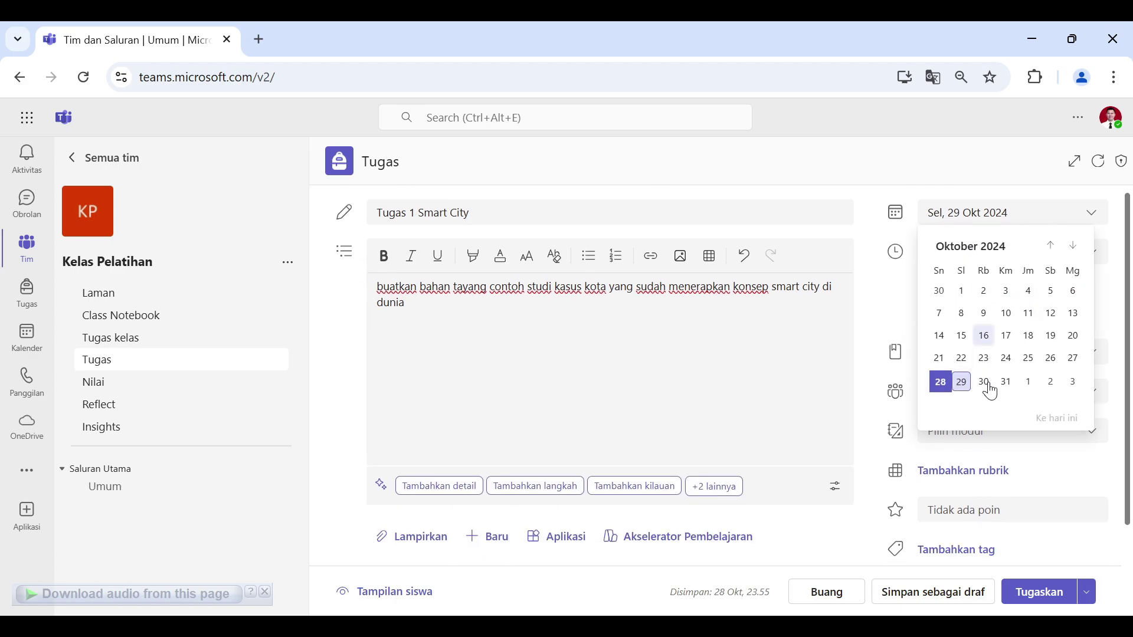
scroll(1053, 298, up, 2)
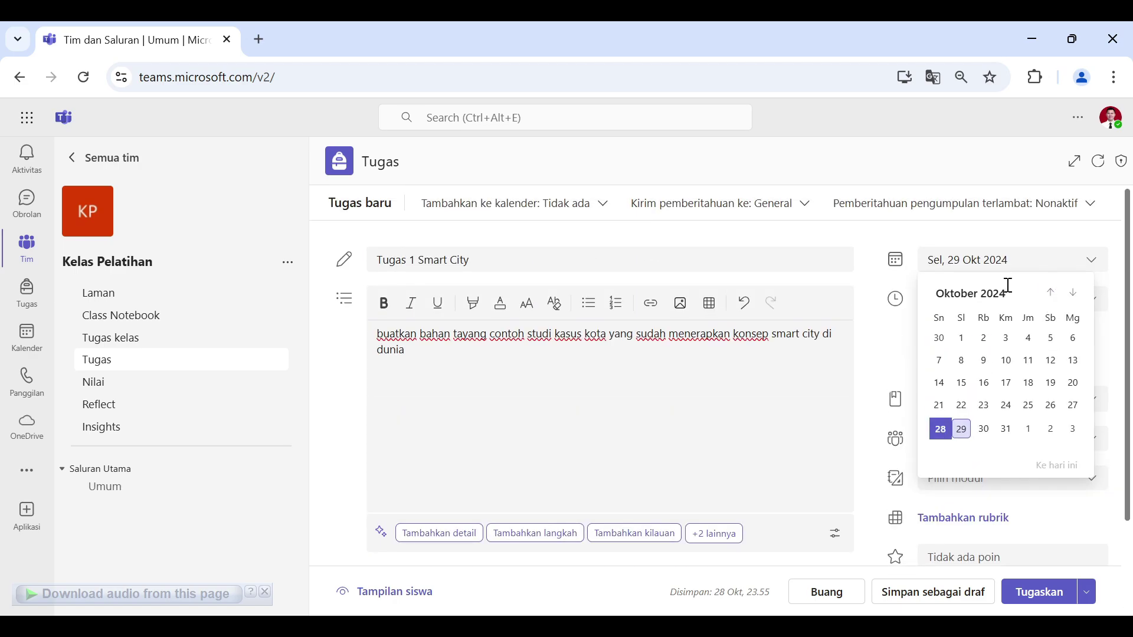
click(1075, 301)
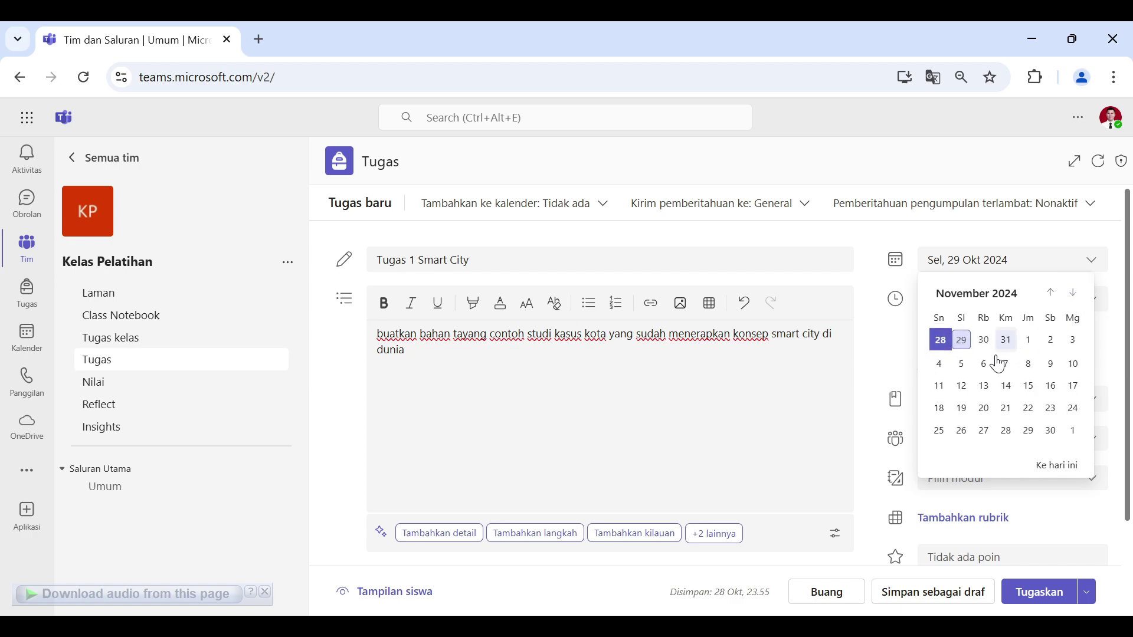
click(942, 364)
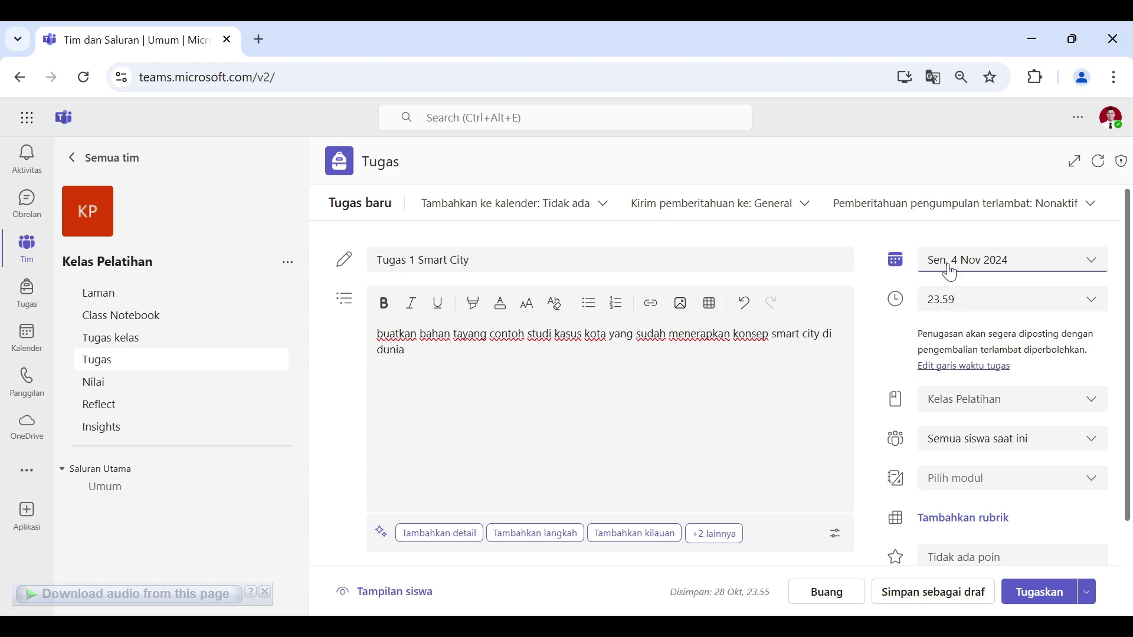
click(982, 304)
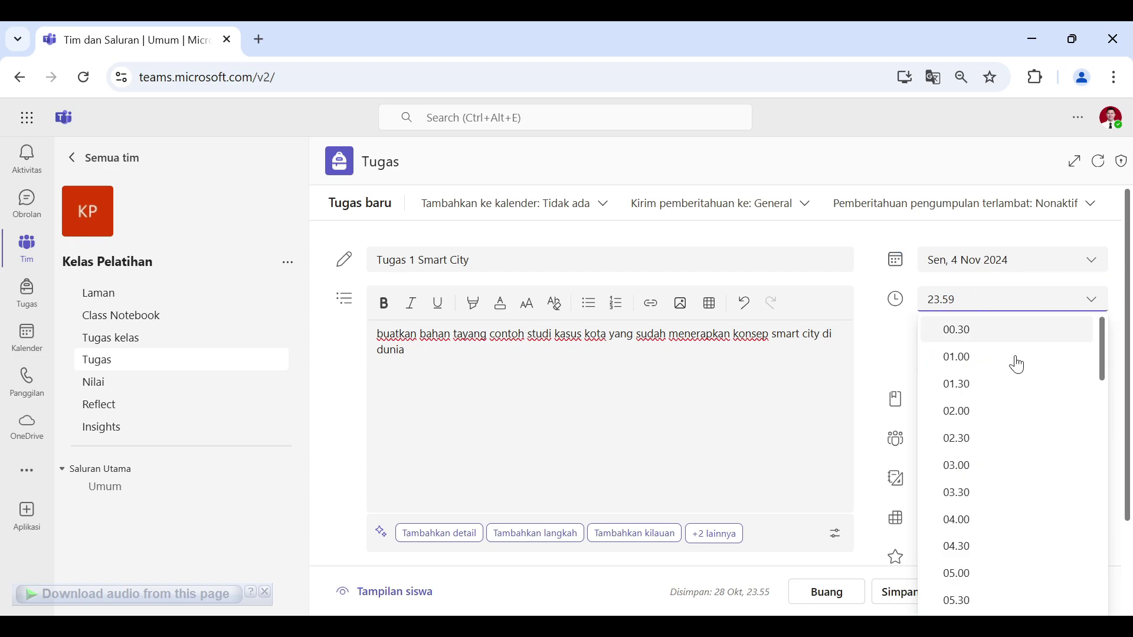
scroll(1019, 411, down, 10)
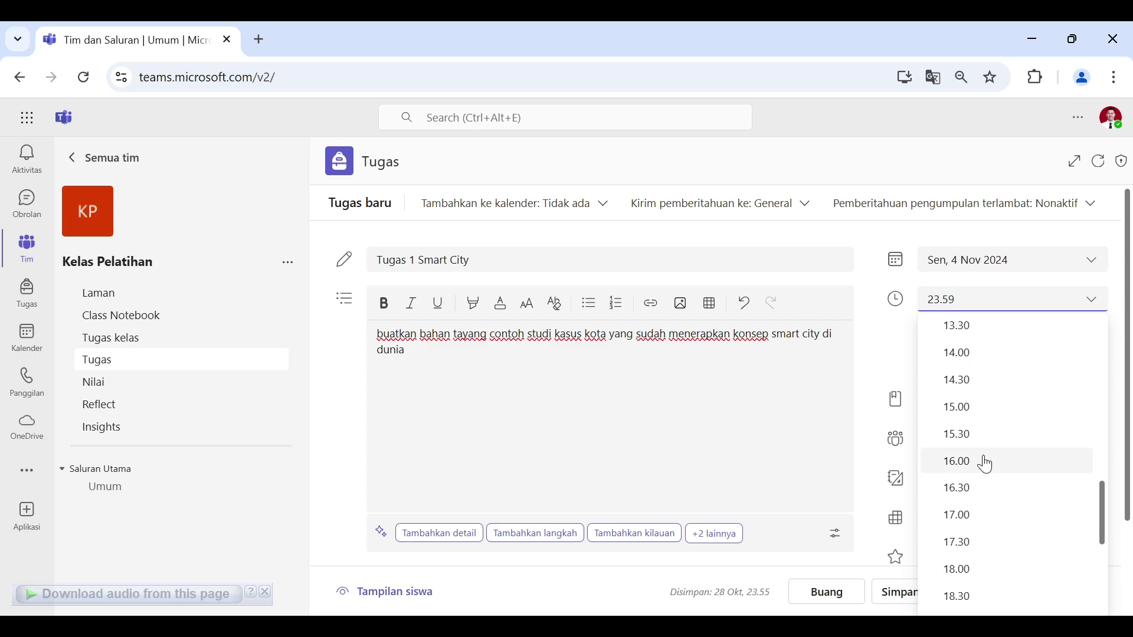
click(984, 468)
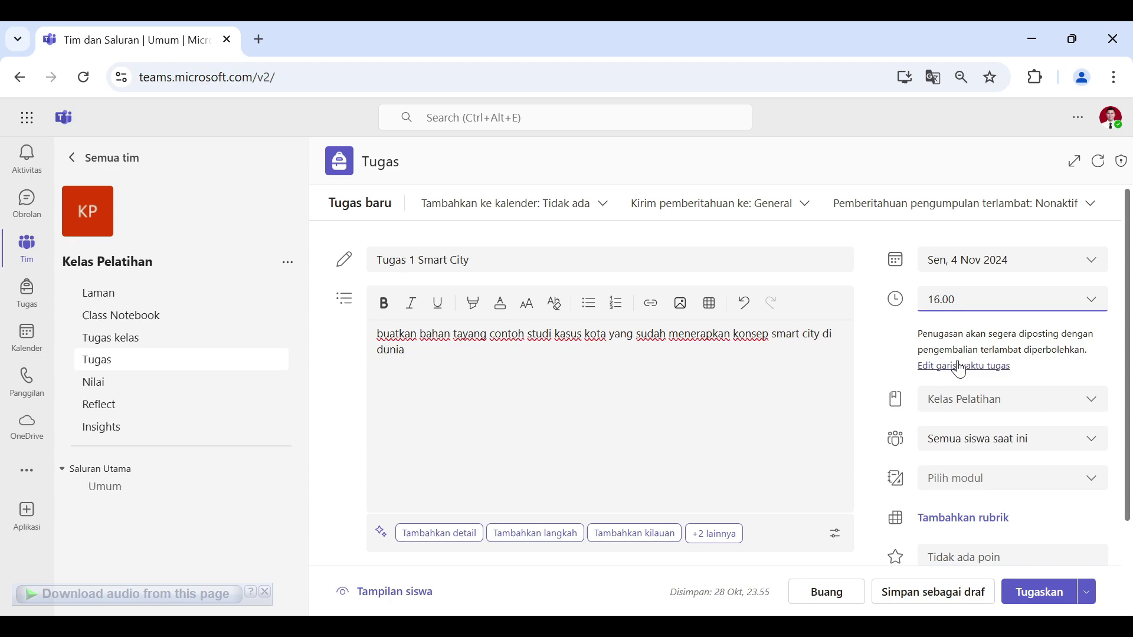
Step: Review the assignment timeline and class list, keeping Kelas Pelatihan selected
click(961, 367)
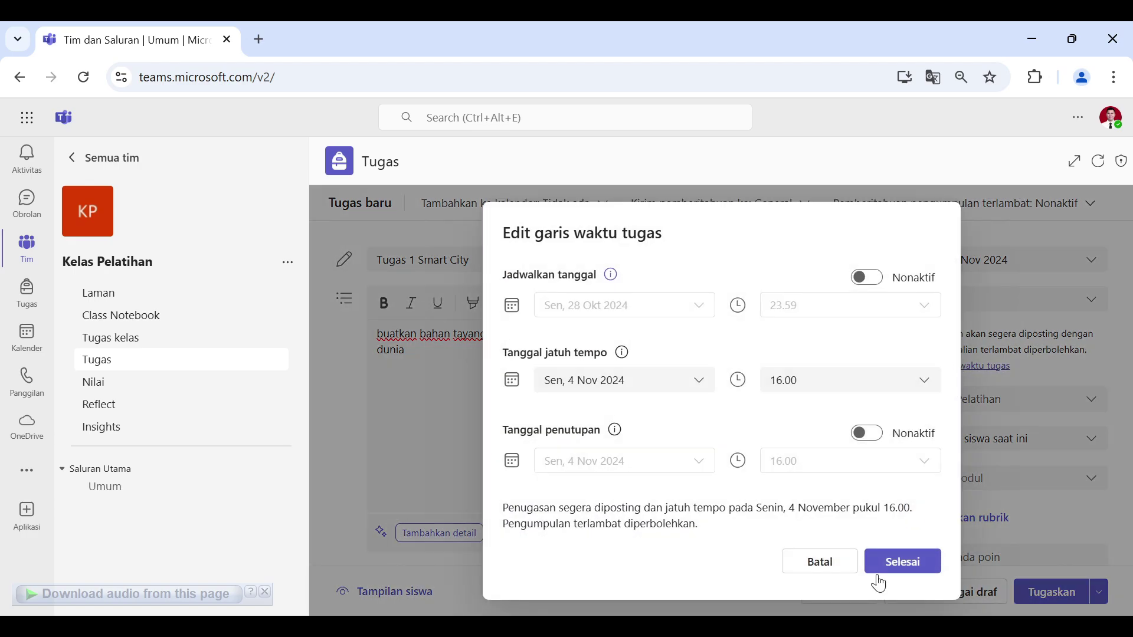
click(841, 558)
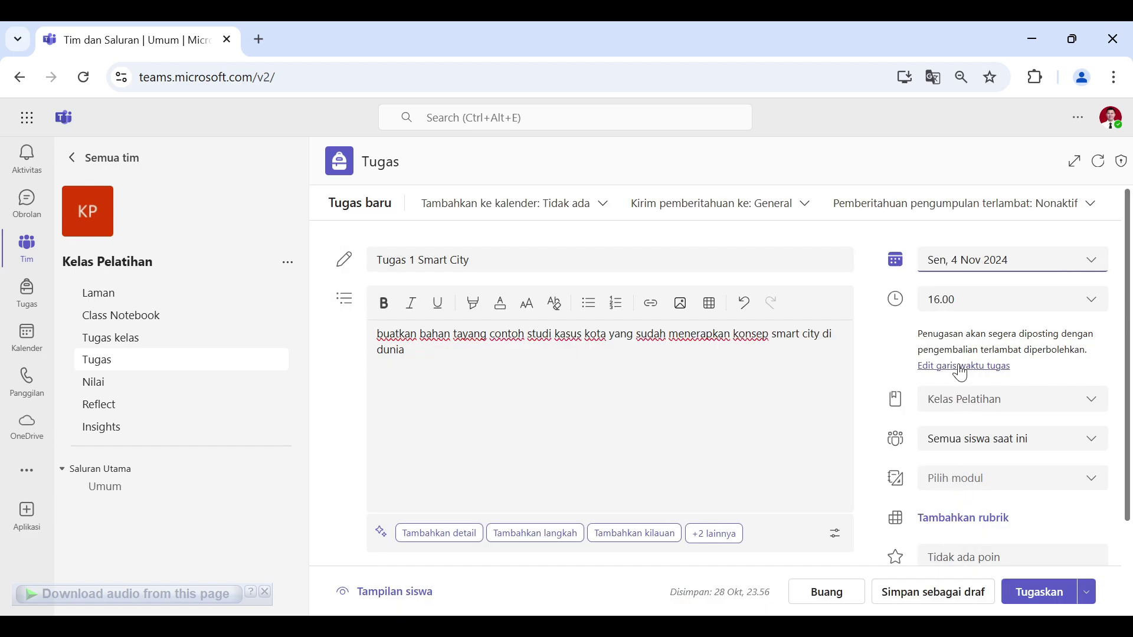
click(1005, 400)
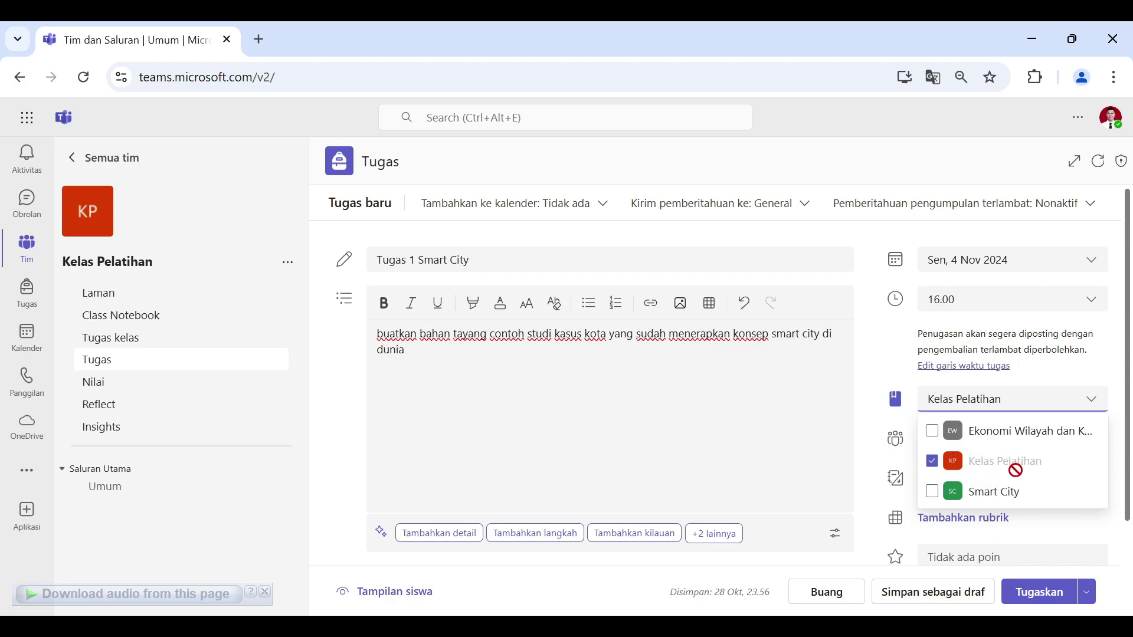
click(1115, 375)
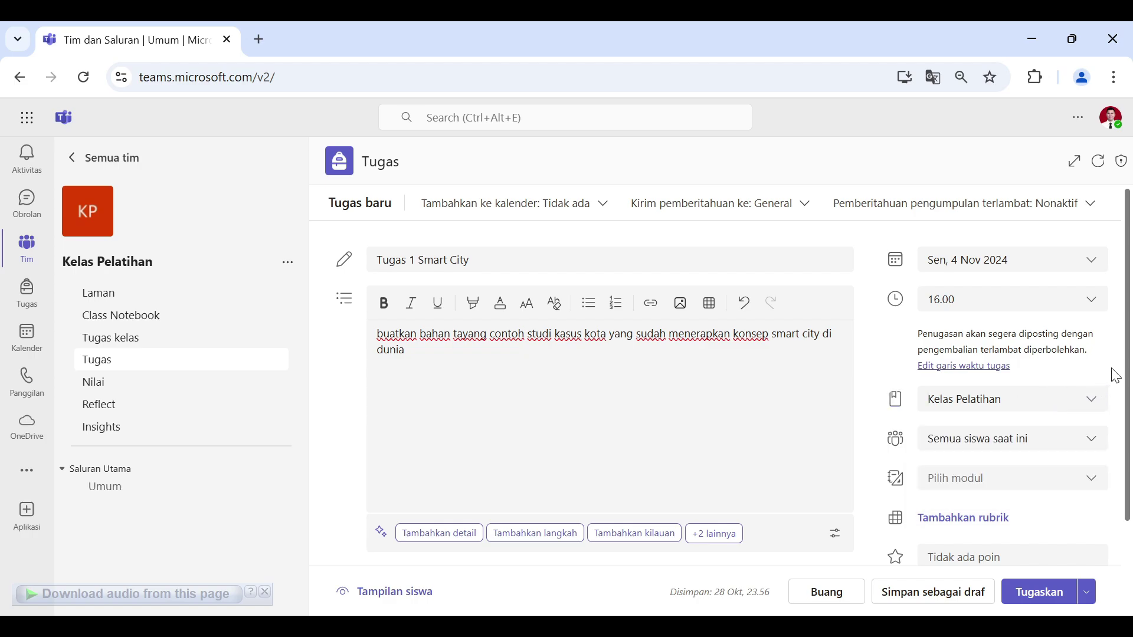
scroll(1115, 376, down, 2)
scroll(1092, 372, up, 2)
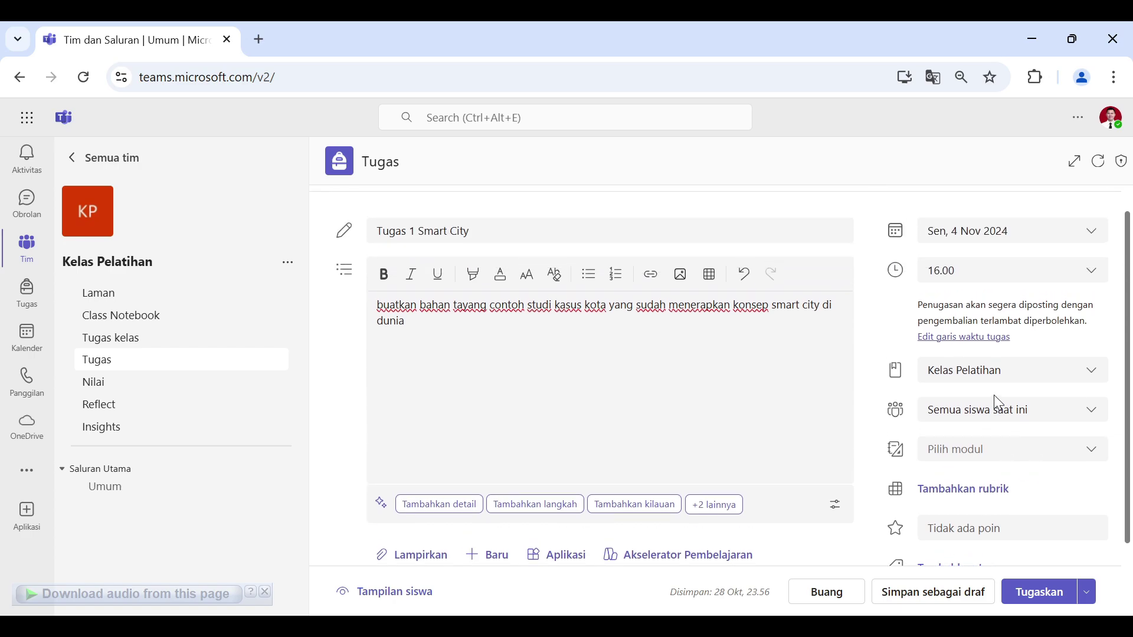
Step: Keep all current and future students and link the Materi Pertemuan 1 Smart City module
click(1033, 422)
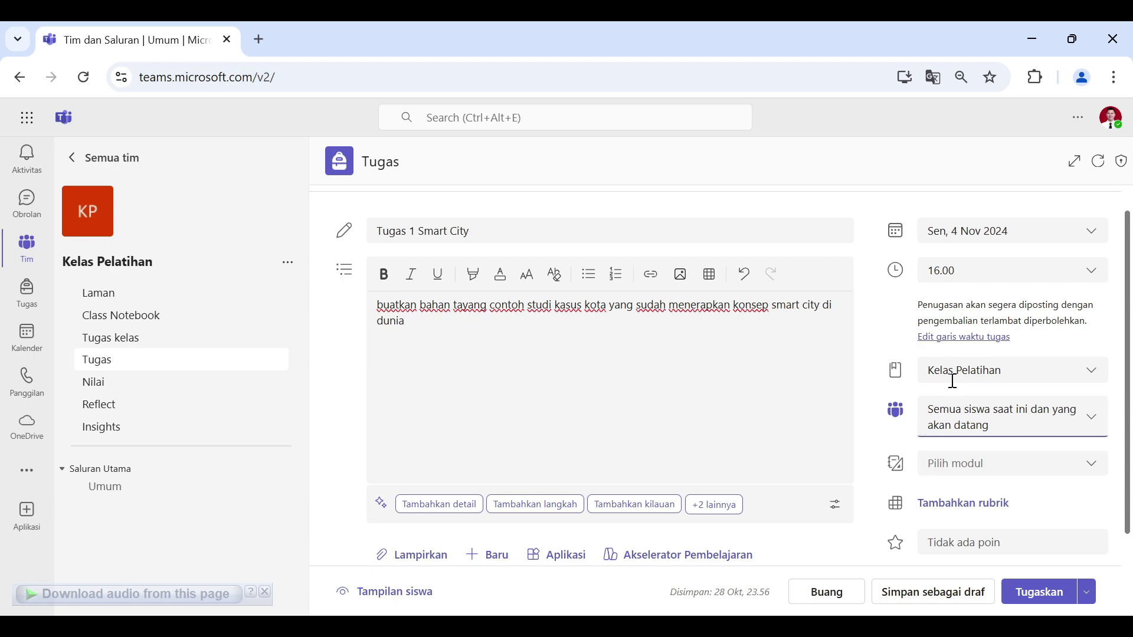
scroll(1095, 448, down, 3)
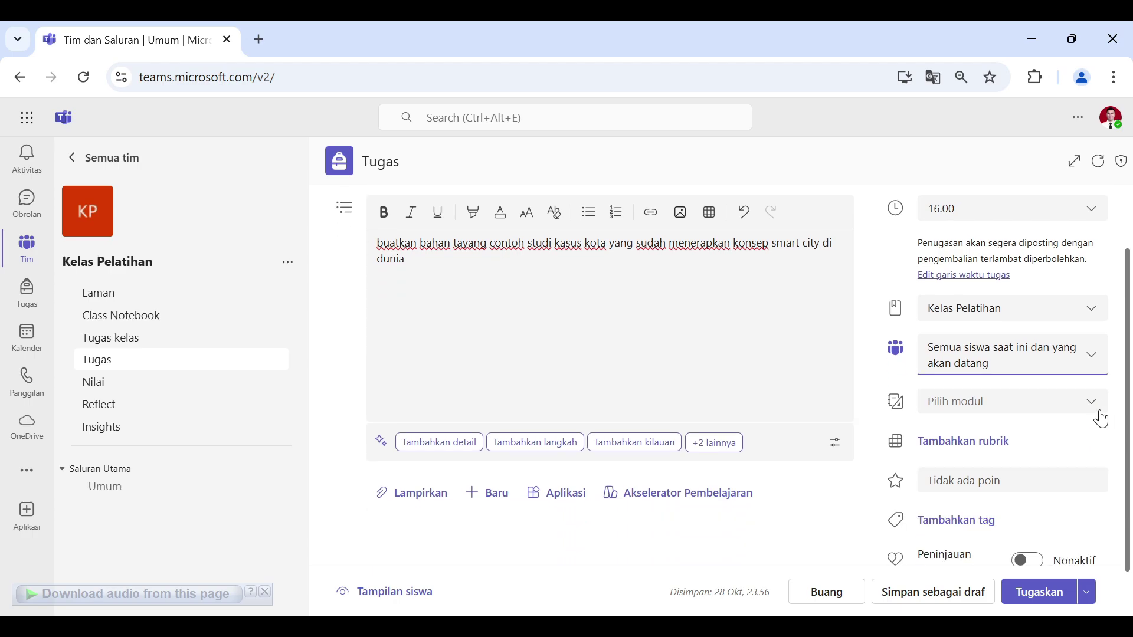
click(1072, 386)
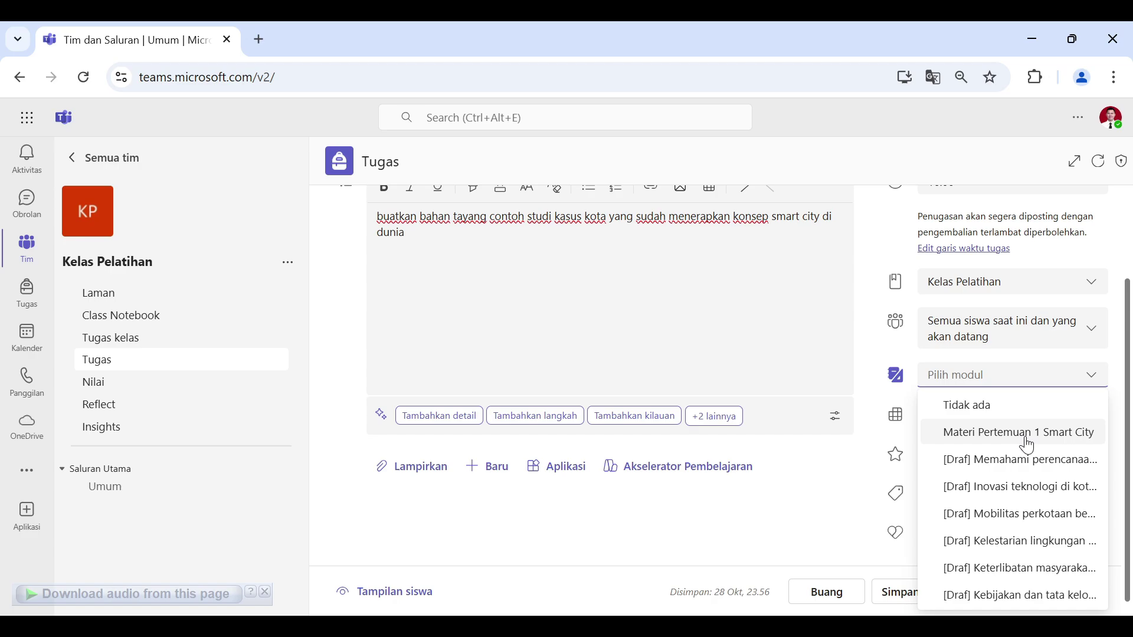
scroll(665, 331, up, 3)
click(1100, 502)
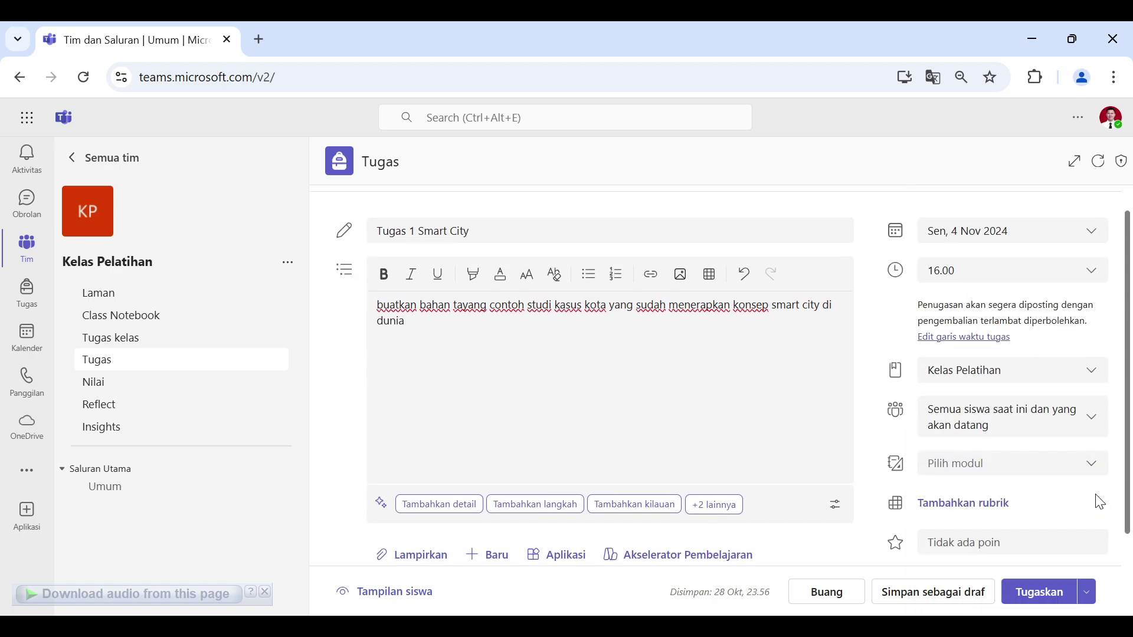
click(1051, 463)
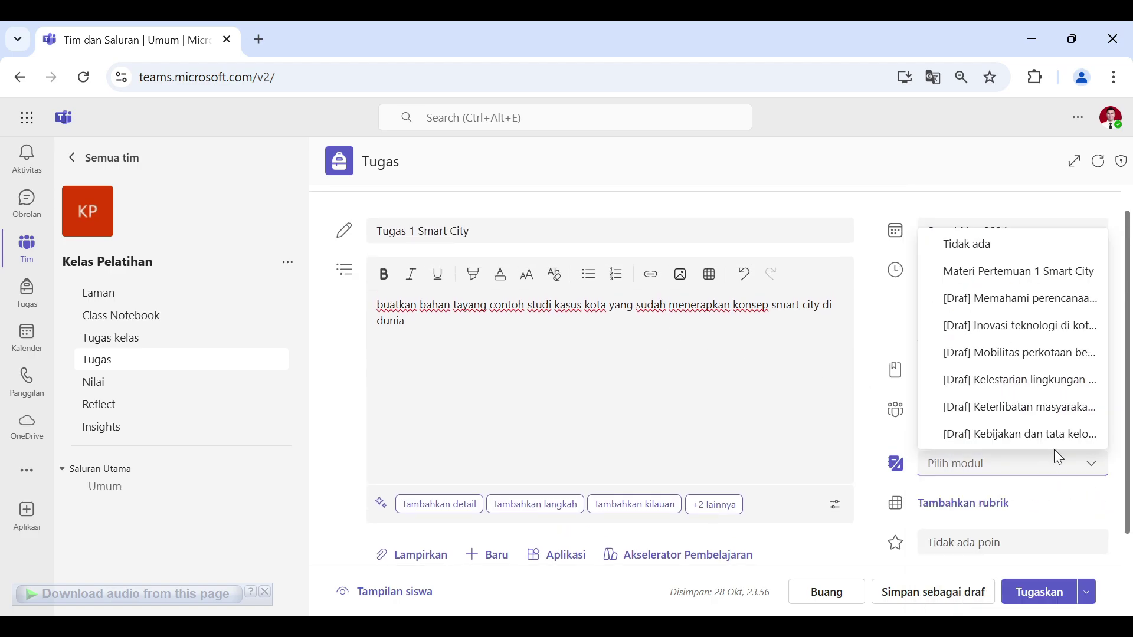
click(1039, 281)
scroll(1088, 423, down, 2)
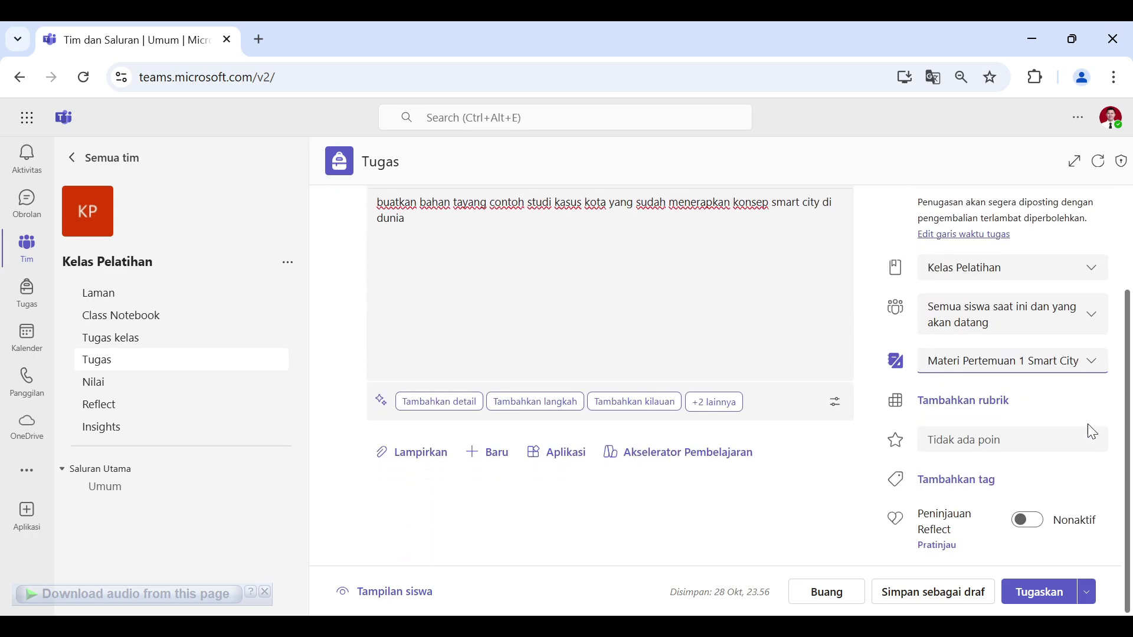
Step: Create a new rubric from scratch titled Bahan Penilaian
click(982, 407)
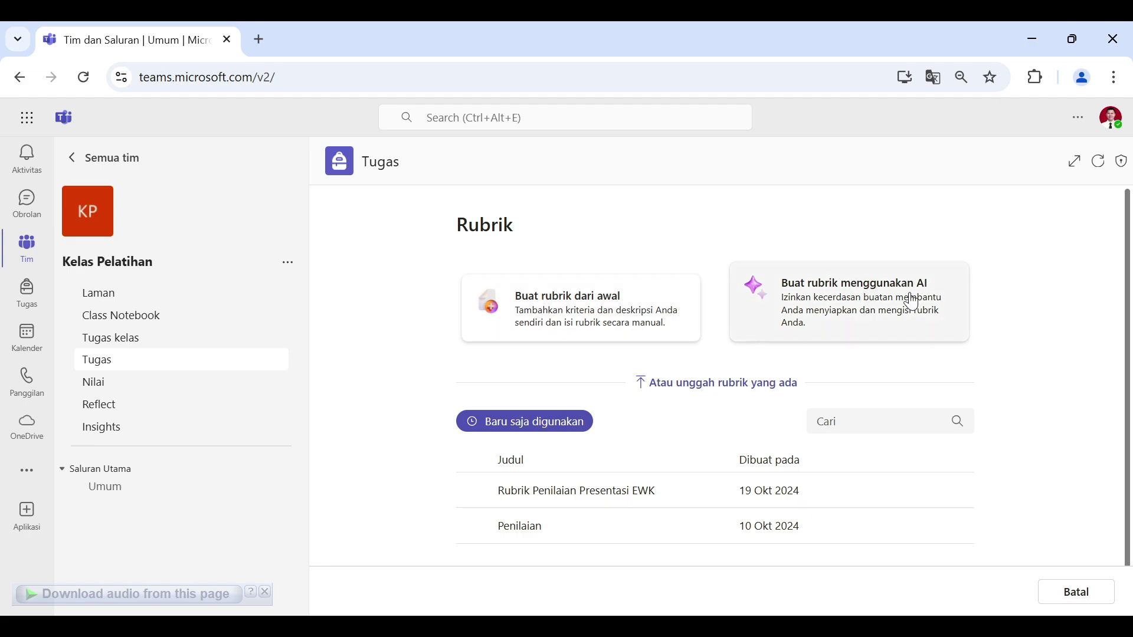
click(620, 302)
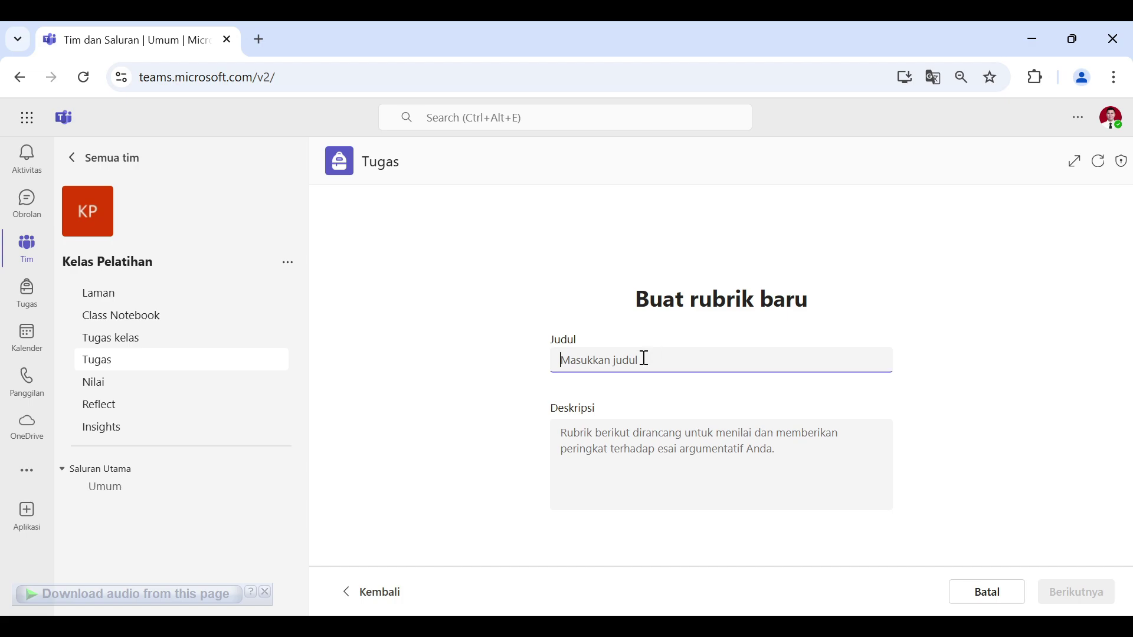
text(Bahan Penilaian)
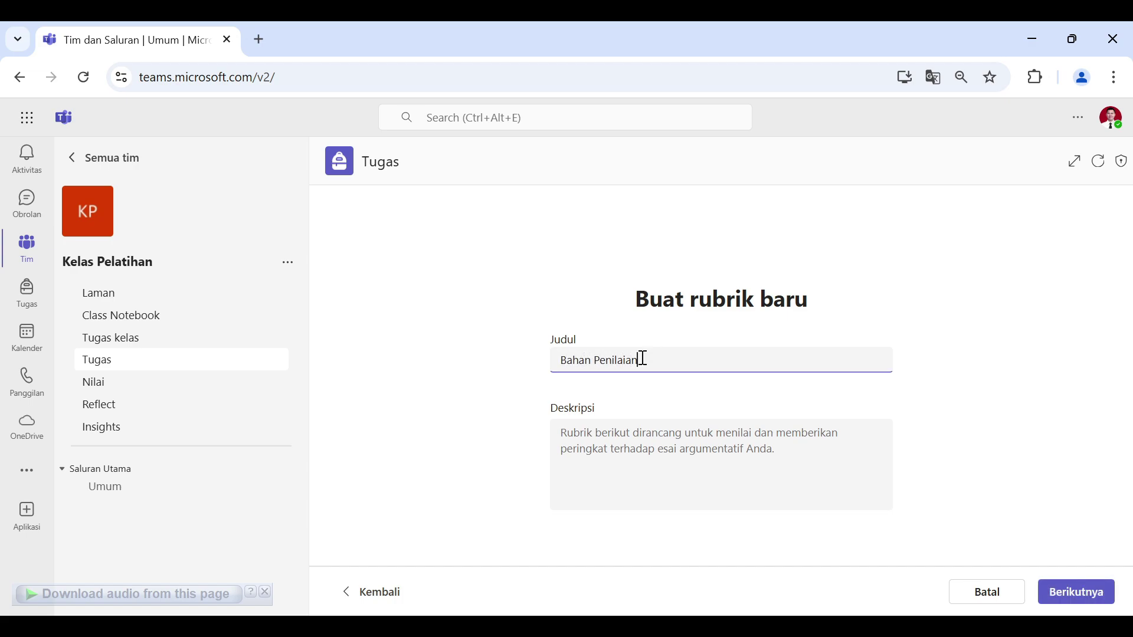
click(638, 454)
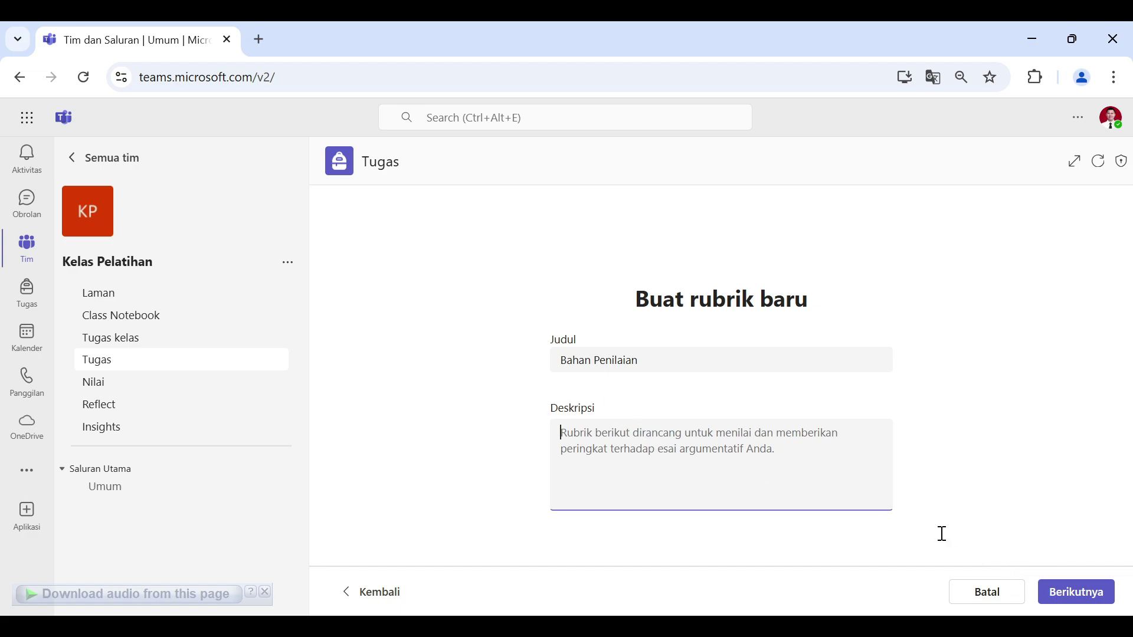
click(1078, 592)
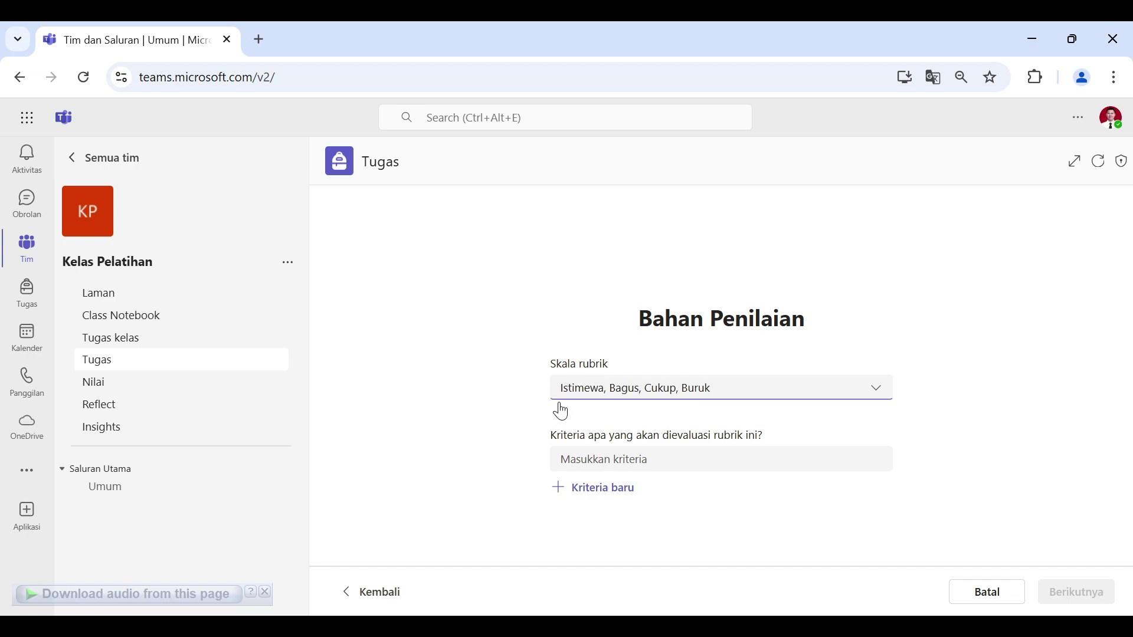
Step: Use a custom rating scale with levels renamed A, B, C and D
click(618, 389)
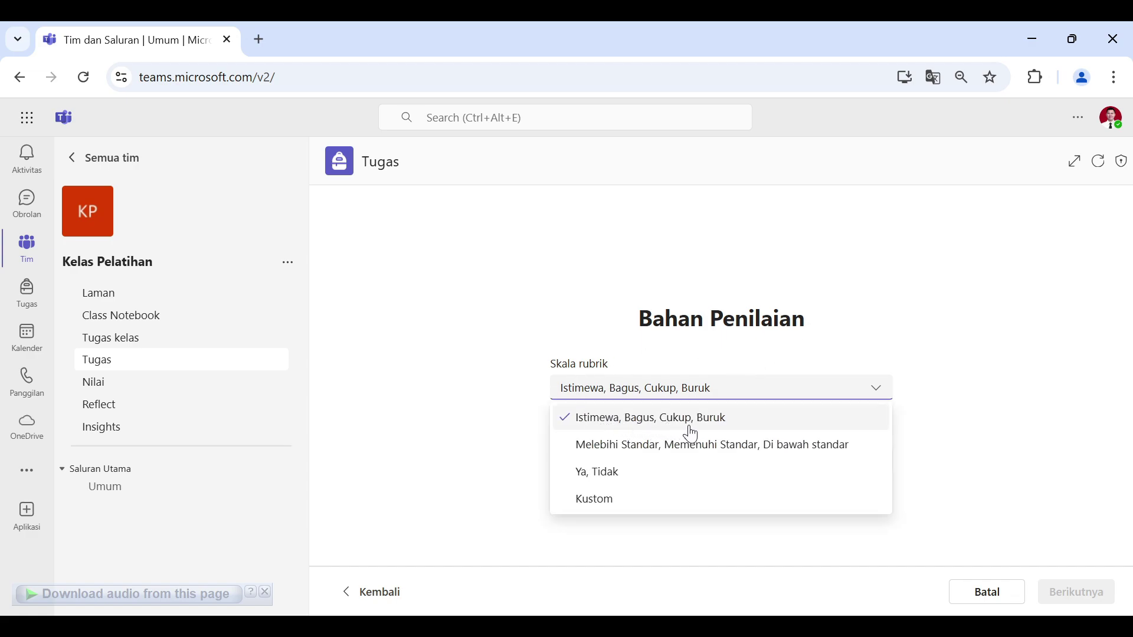
click(618, 508)
double_click(633, 272)
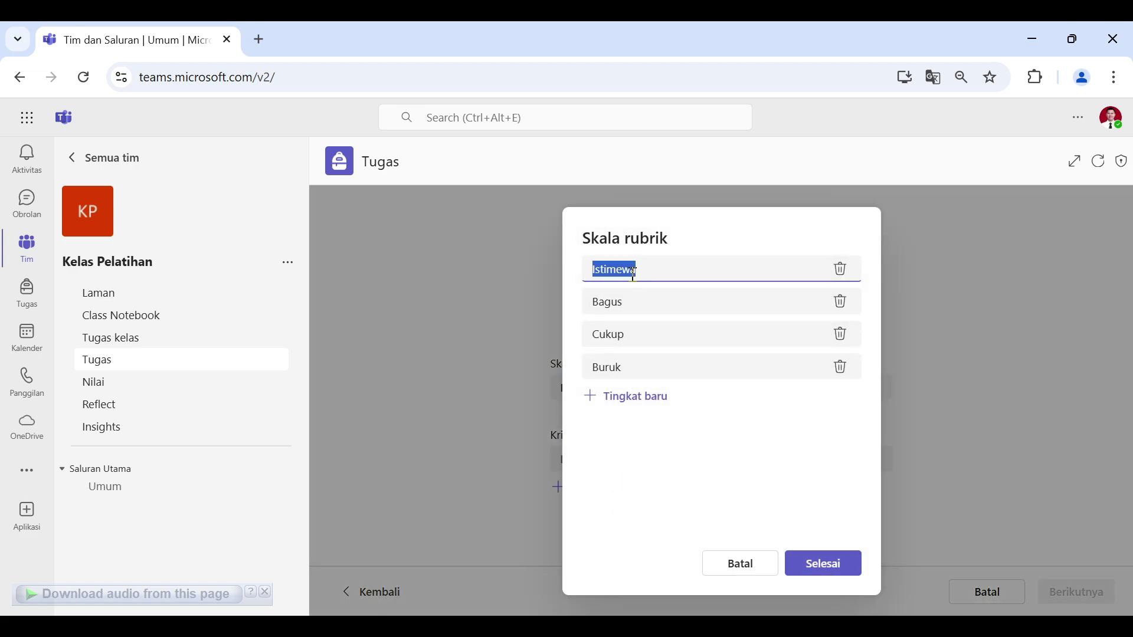
text(A)
double_click(625, 304)
text(B)
click(631, 325)
double_click(630, 329)
text(C)
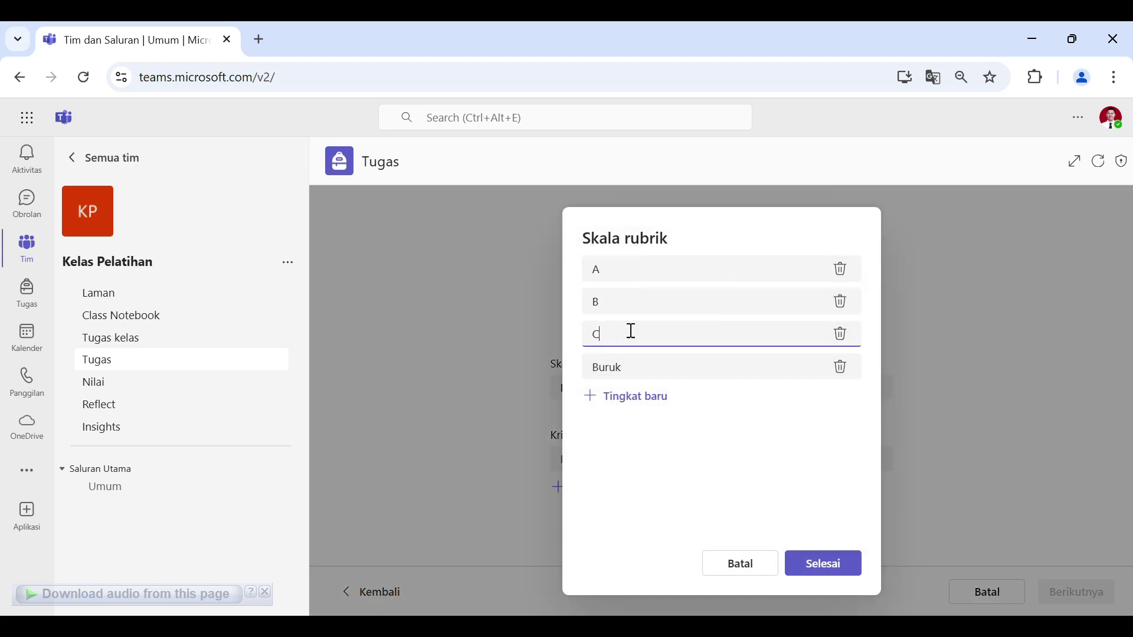
click(634, 366)
double_click(635, 366)
text(D)
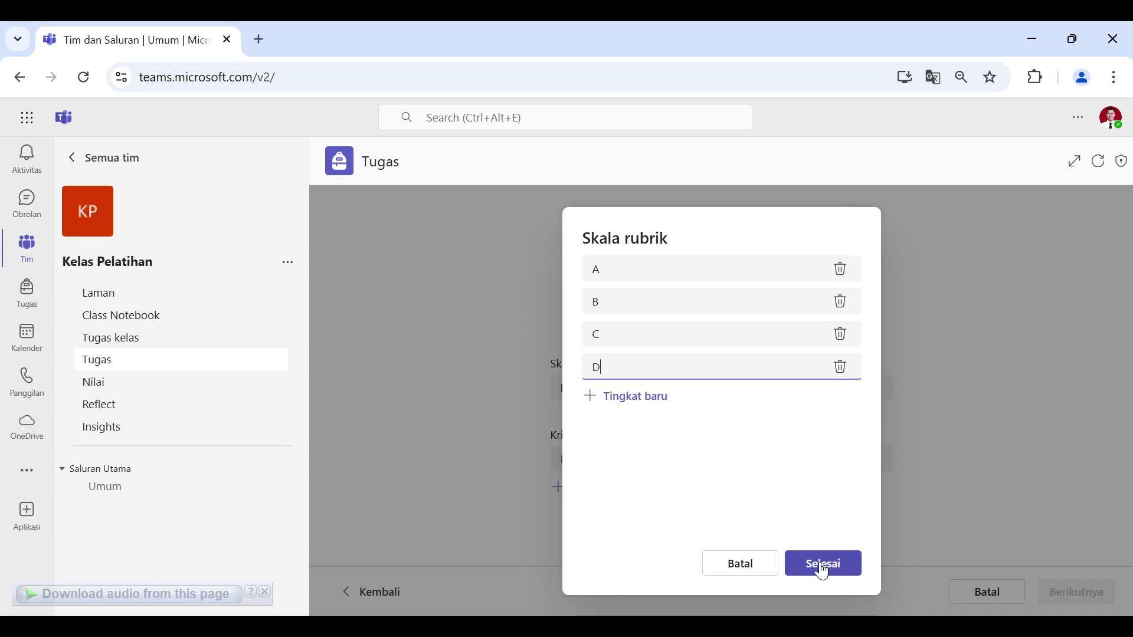
click(823, 565)
Step: Add criteria Penguasaan Materi, Data Pendukung and Inovasi Bahan Tayang
click(617, 455)
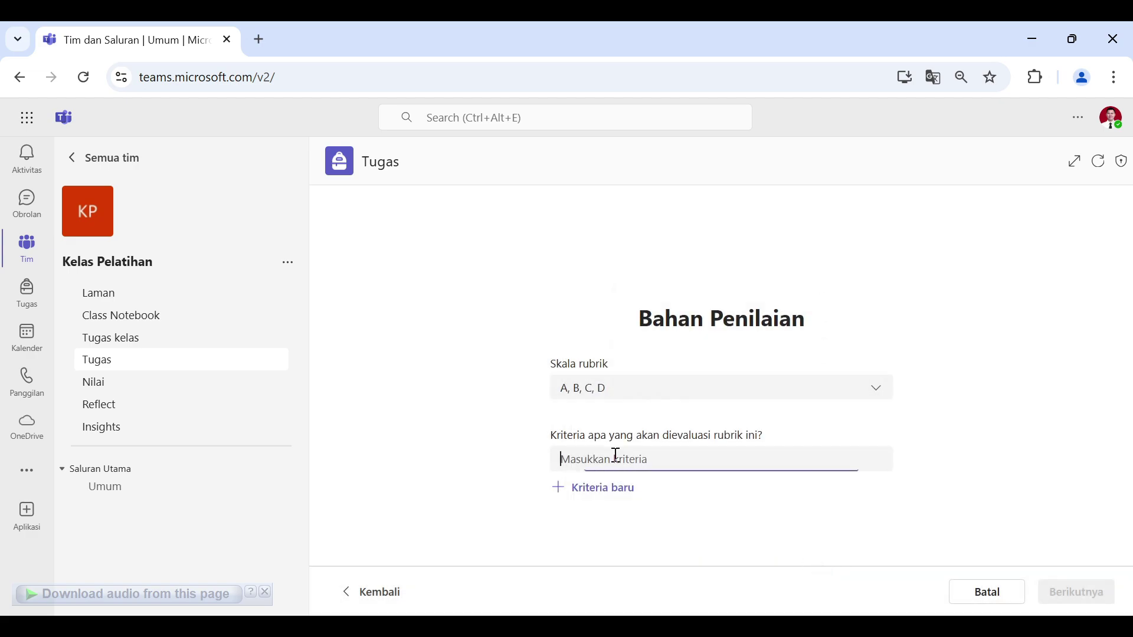
text(Penguasaan Materi)
click(601, 495)
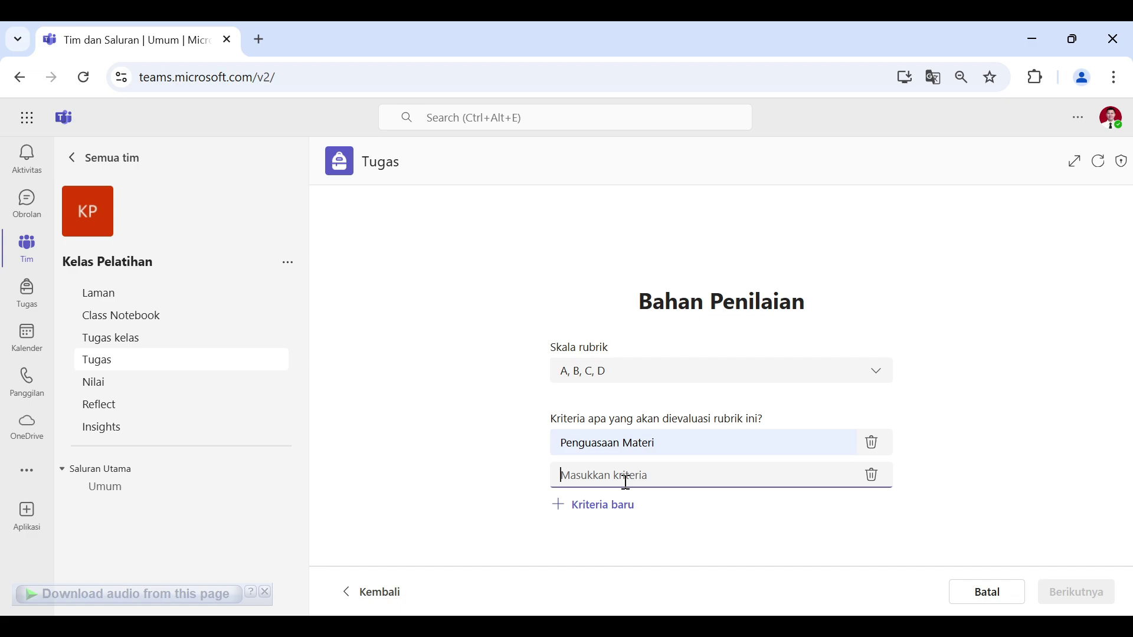
text(Data P)
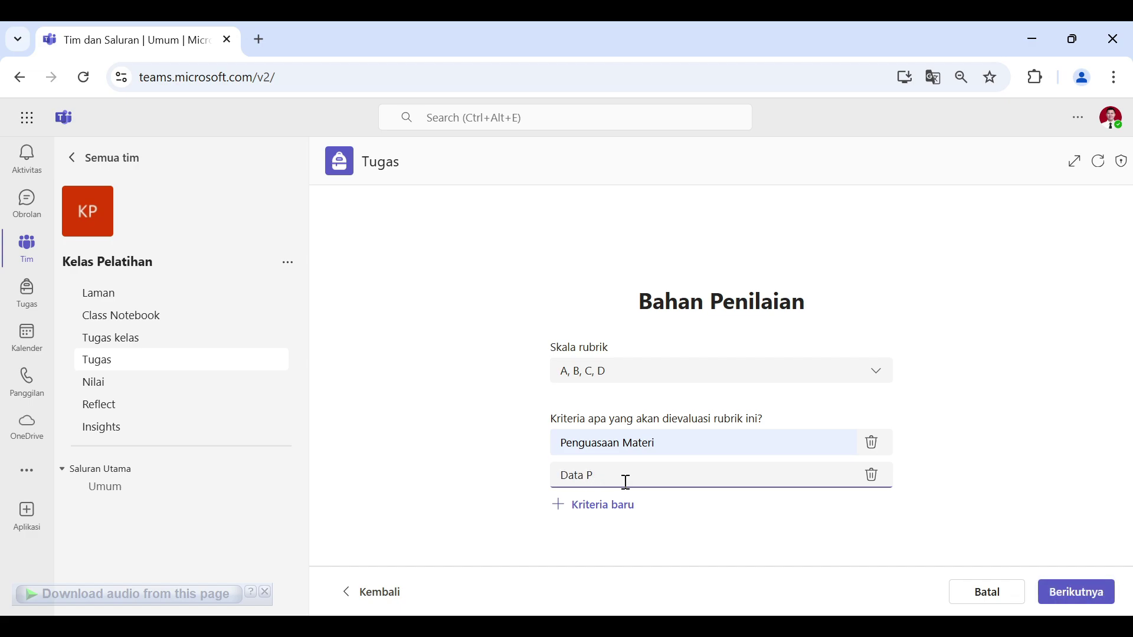
text(endukung)
click(613, 507)
text(Inovasi Ba)
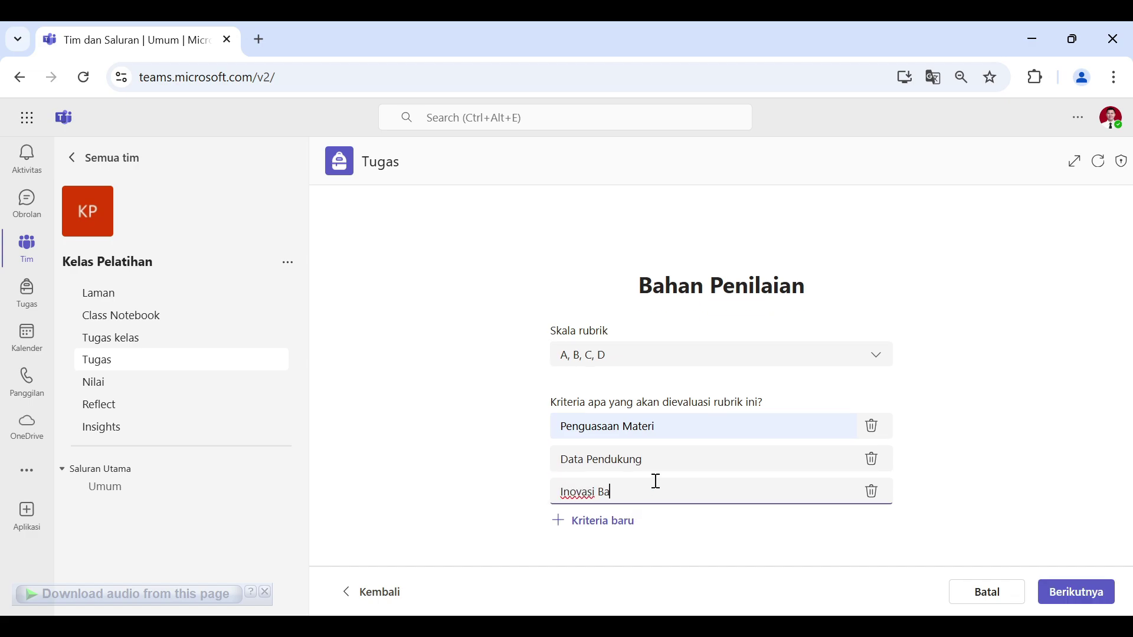
text(han Tayang)
click(1044, 563)
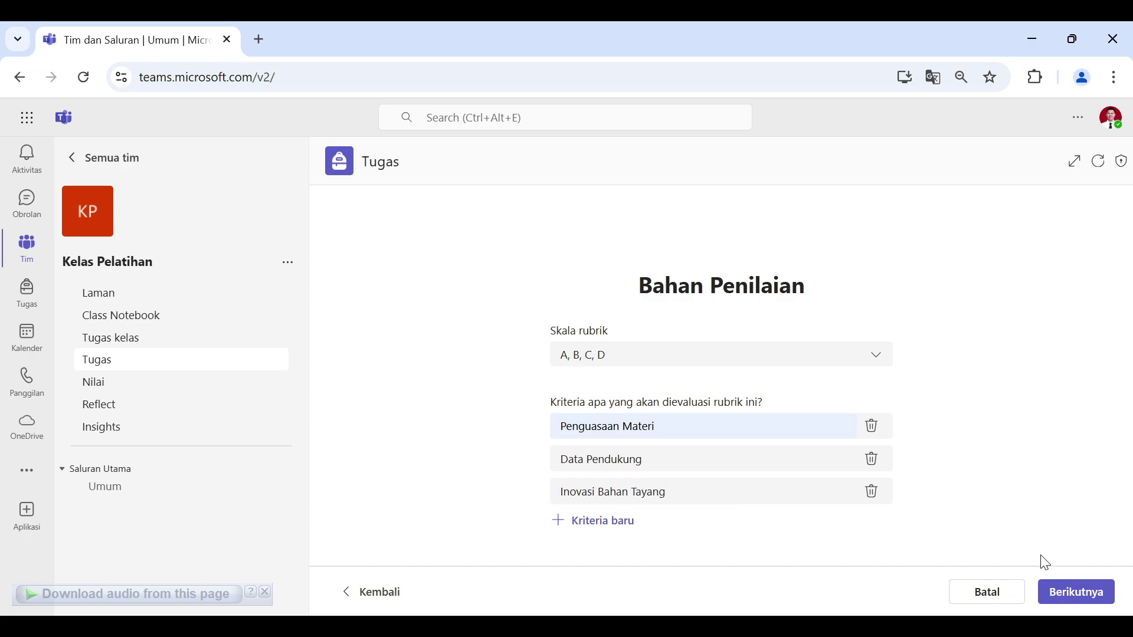
Step: Open the rubric grading grid and turn on points so grades A–D score 4–1
click(1080, 601)
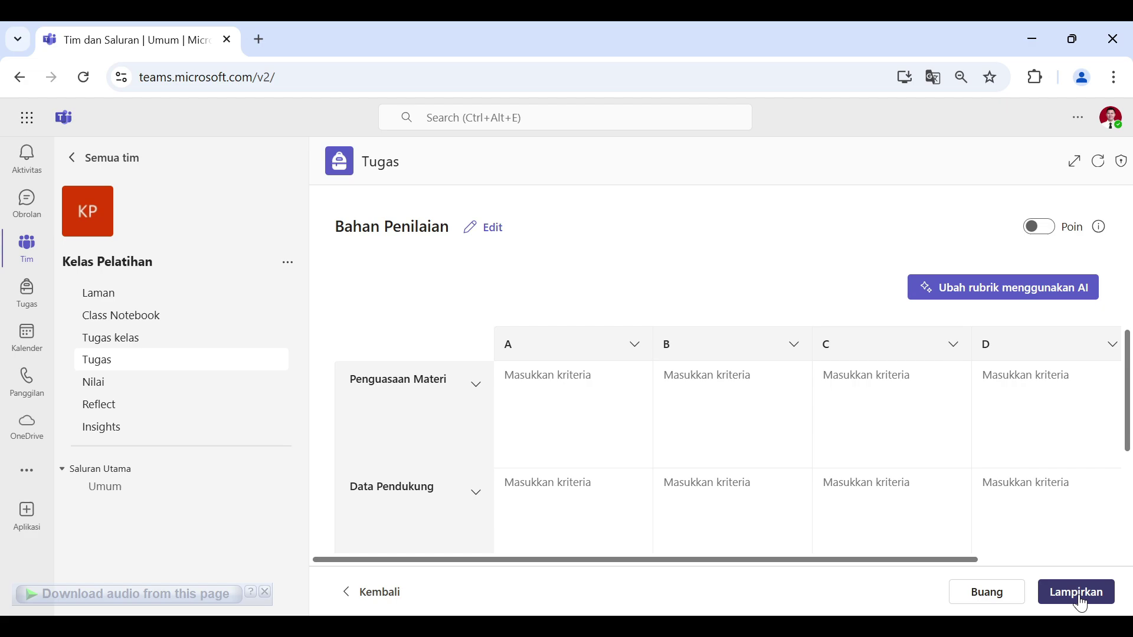
scroll(681, 405, down, 3)
scroll(686, 390, up, 3)
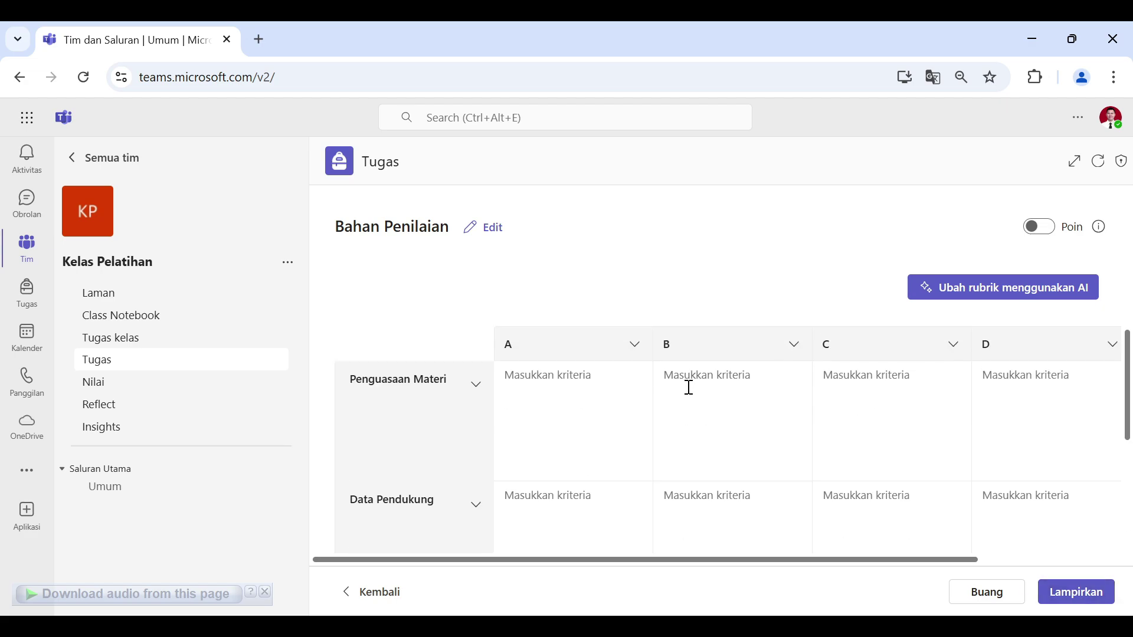
scroll(507, 397, down, 3)
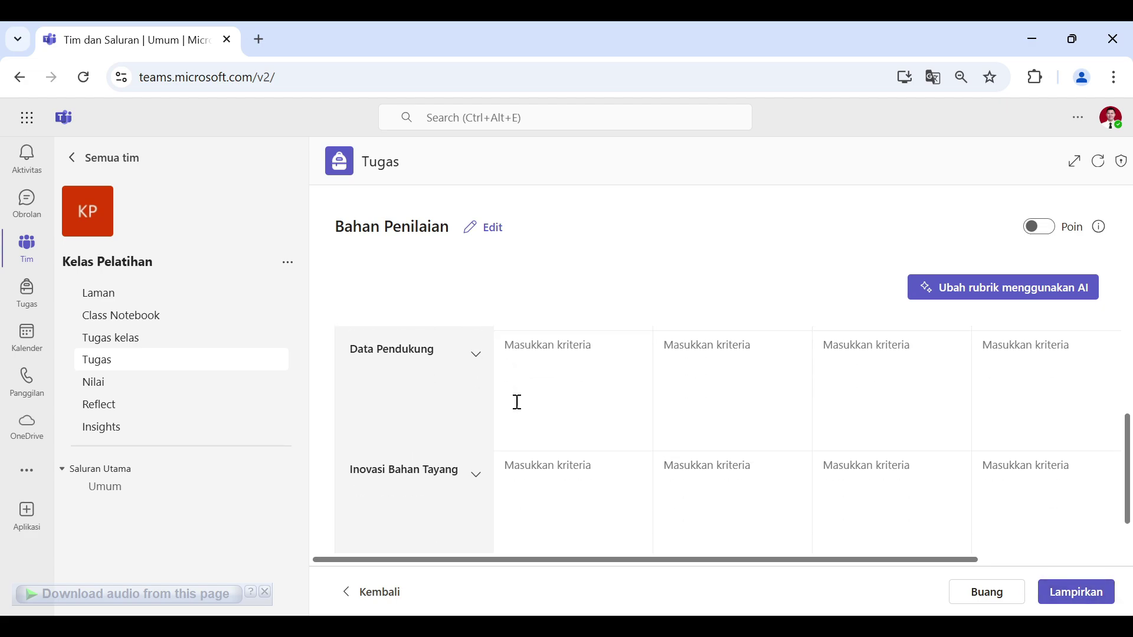
scroll(517, 402, up, 3)
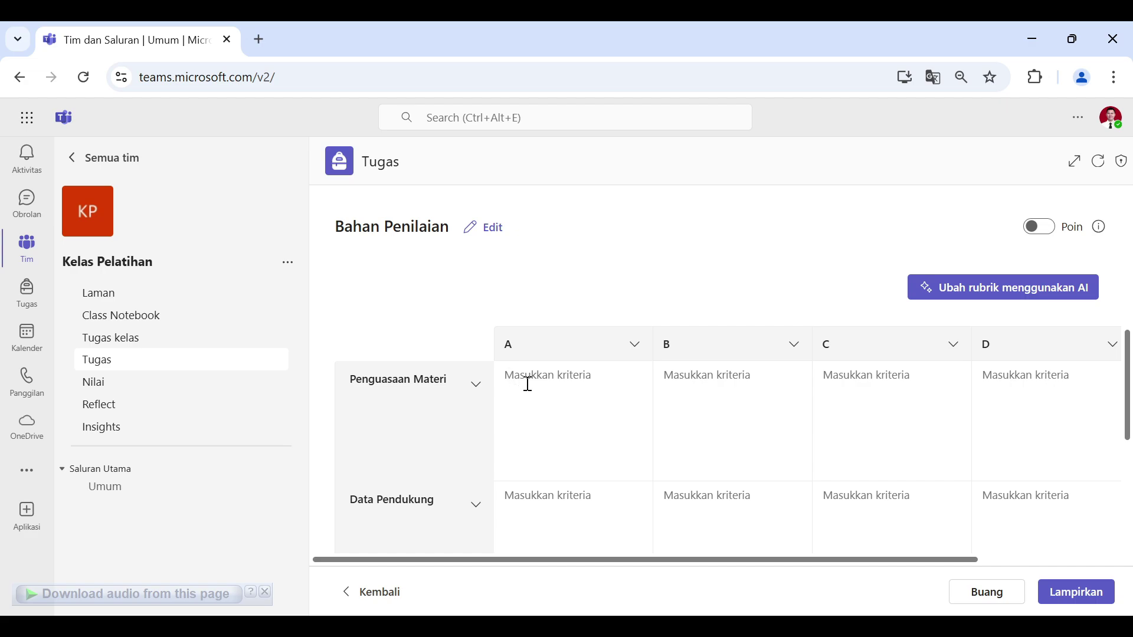
click(528, 385)
click(712, 390)
click(1048, 233)
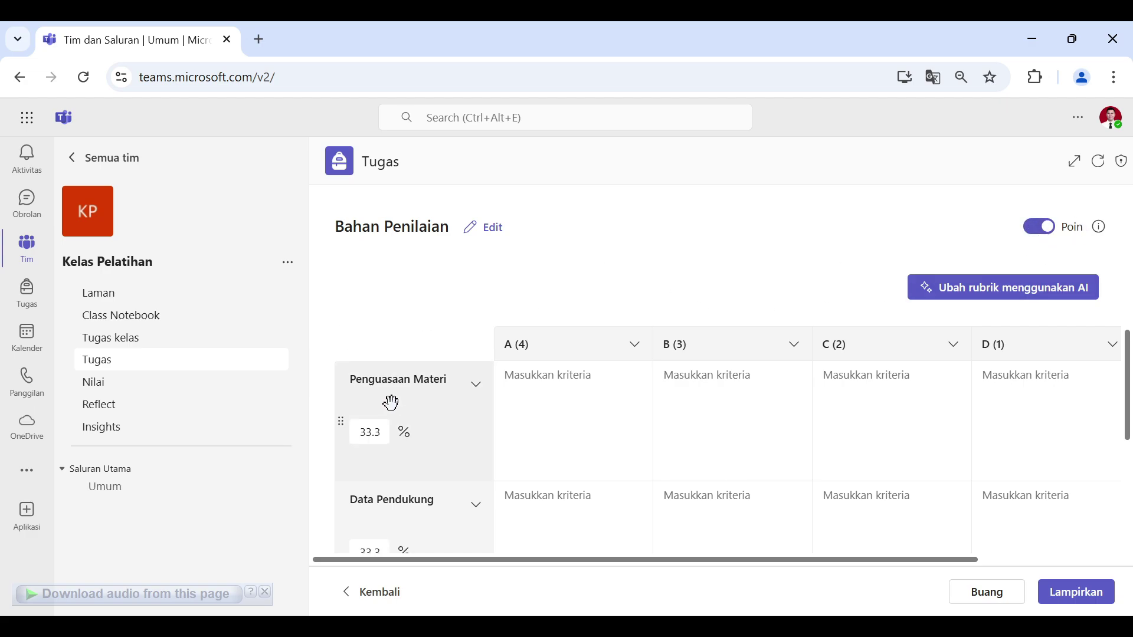
scroll(571, 374, down, 2)
scroll(502, 413, up, 2)
Step: Weight Penguasaan Materi 50%, Data Pendukung 25% and Inovasi Bahan Tayang 25%
double_click(376, 432)
text(50)
scroll(407, 384, down, 3)
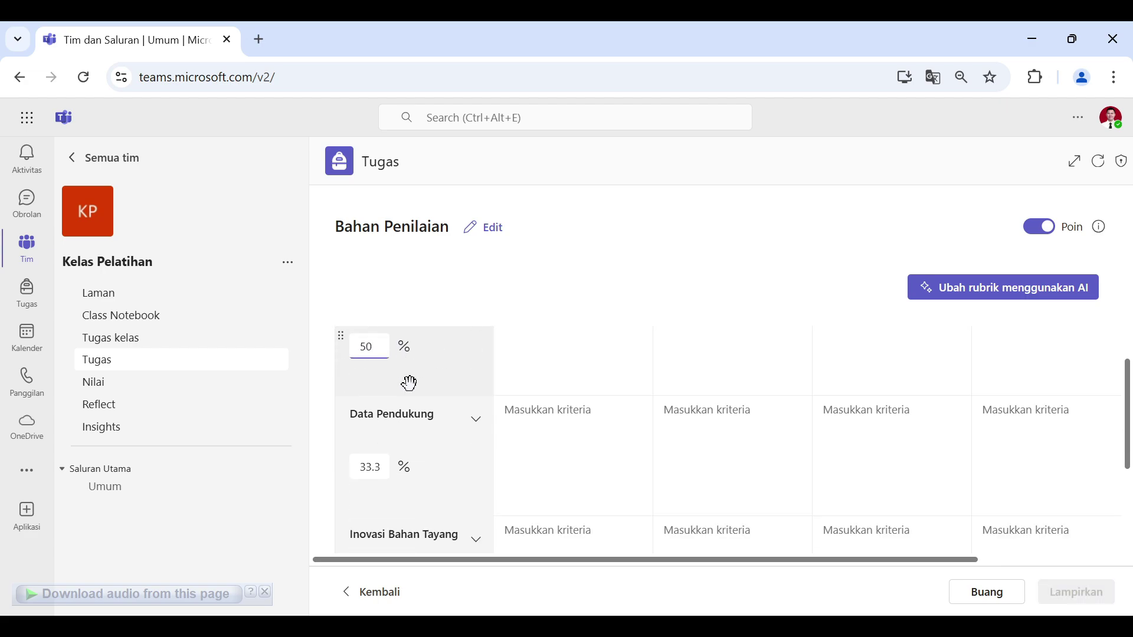
scroll(403, 408, up, 3)
scroll(380, 496, down, 3)
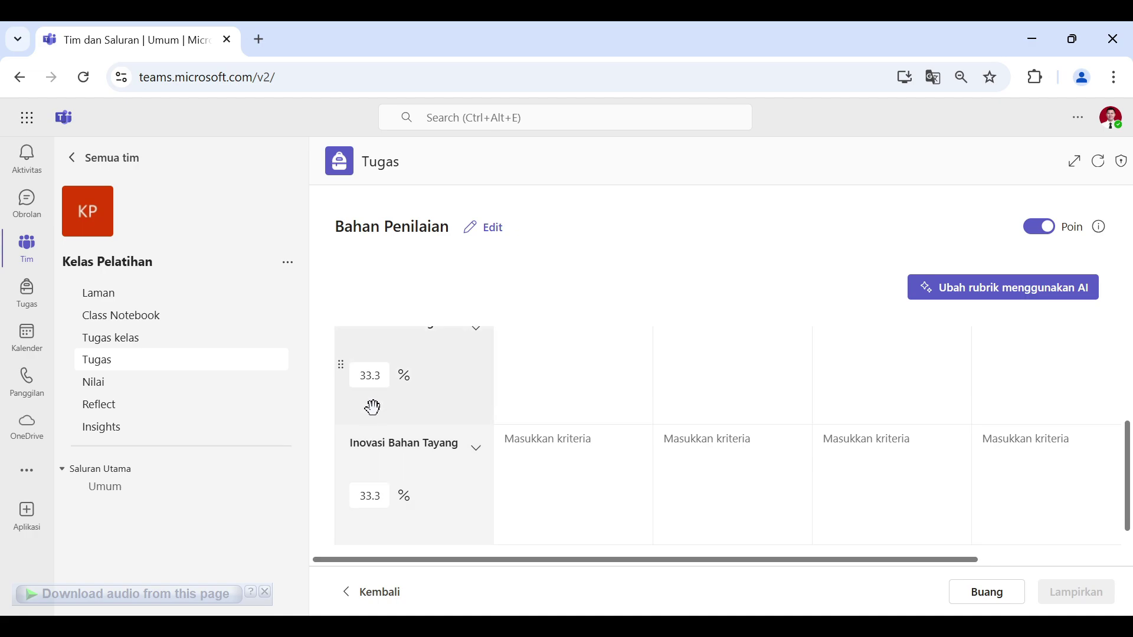
double_click(383, 383)
text(2)
double_click(375, 505)
text(25)
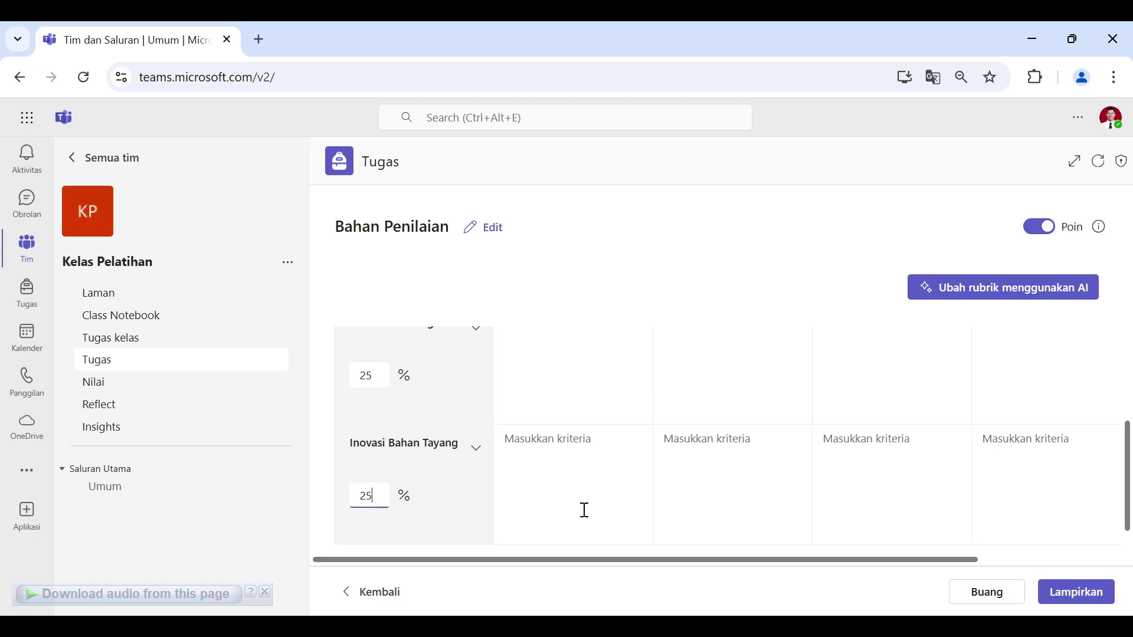
scroll(629, 428, down, 1)
scroll(629, 428, up, 4)
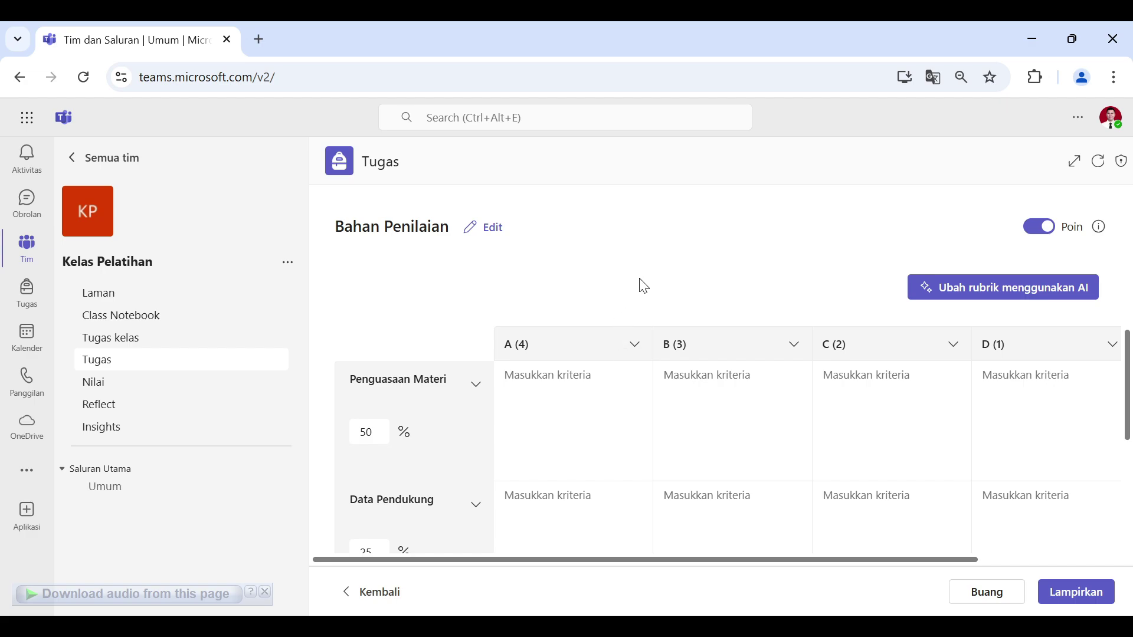
scroll(488, 473, down, 3)
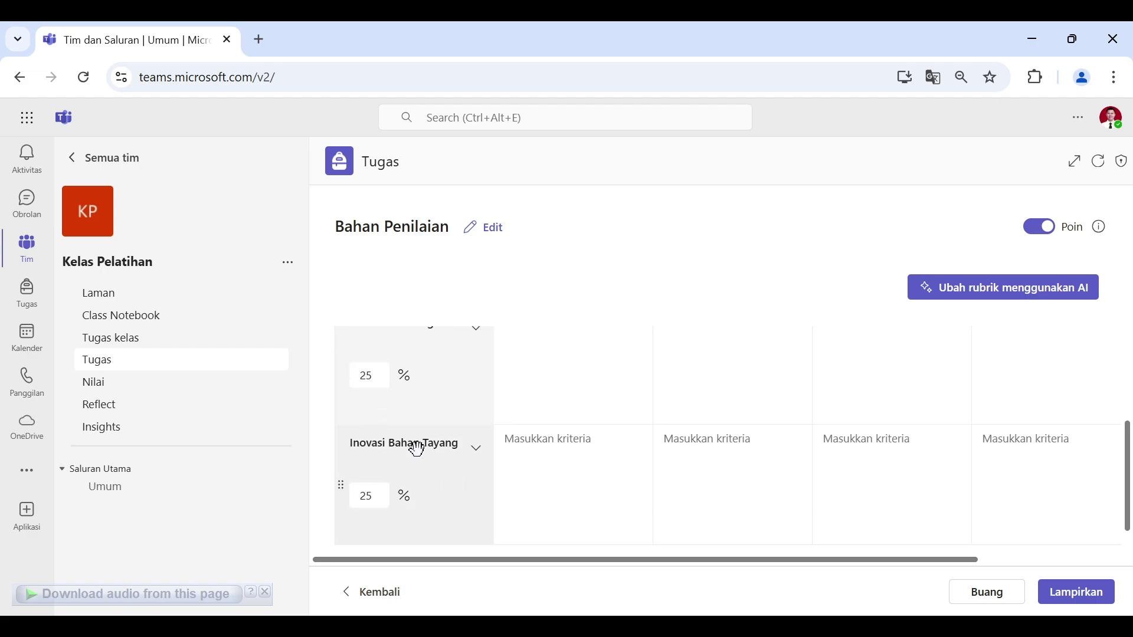
scroll(417, 450, up, 3)
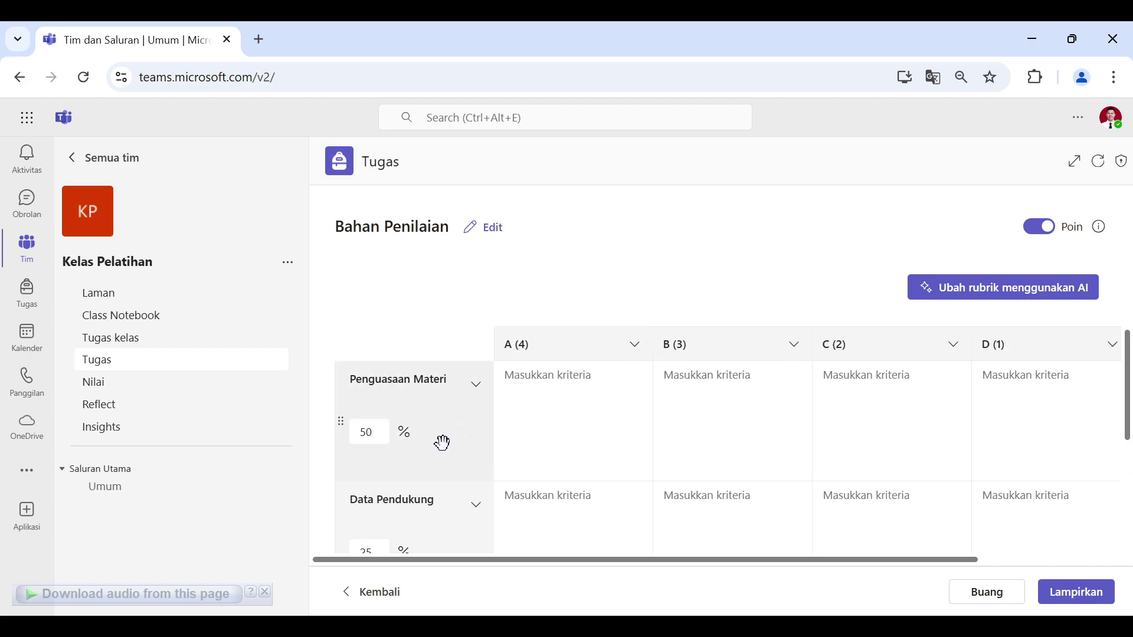
scroll(663, 430, down, 4)
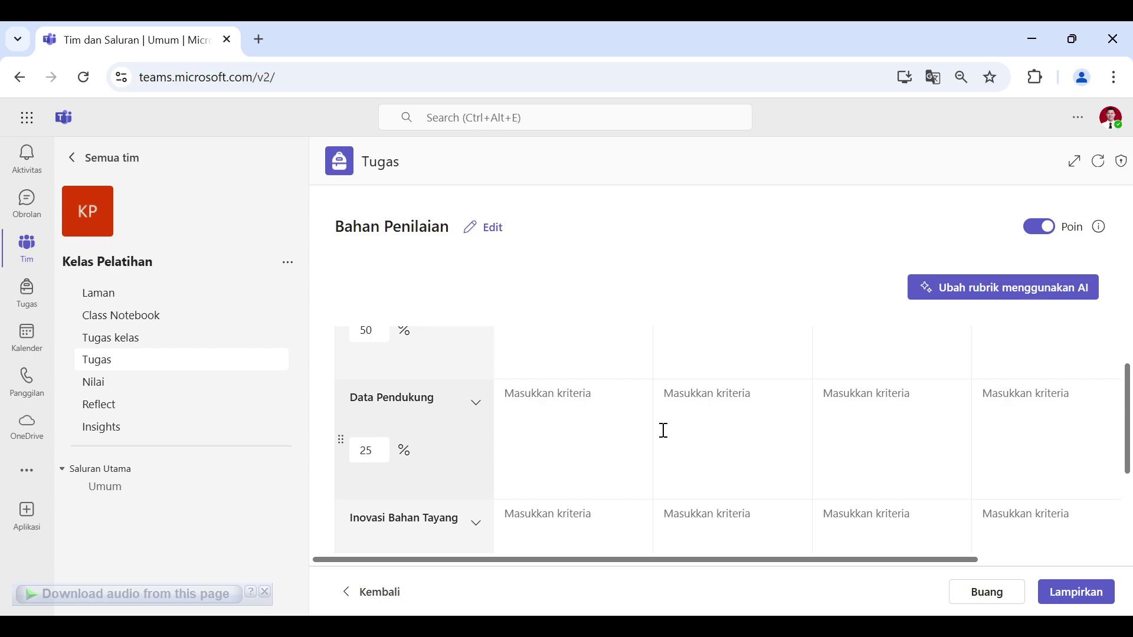
Step: Attach the Bahan Penilaian rubric, keep 100 points, enable Reflect review, and preview
click(1097, 603)
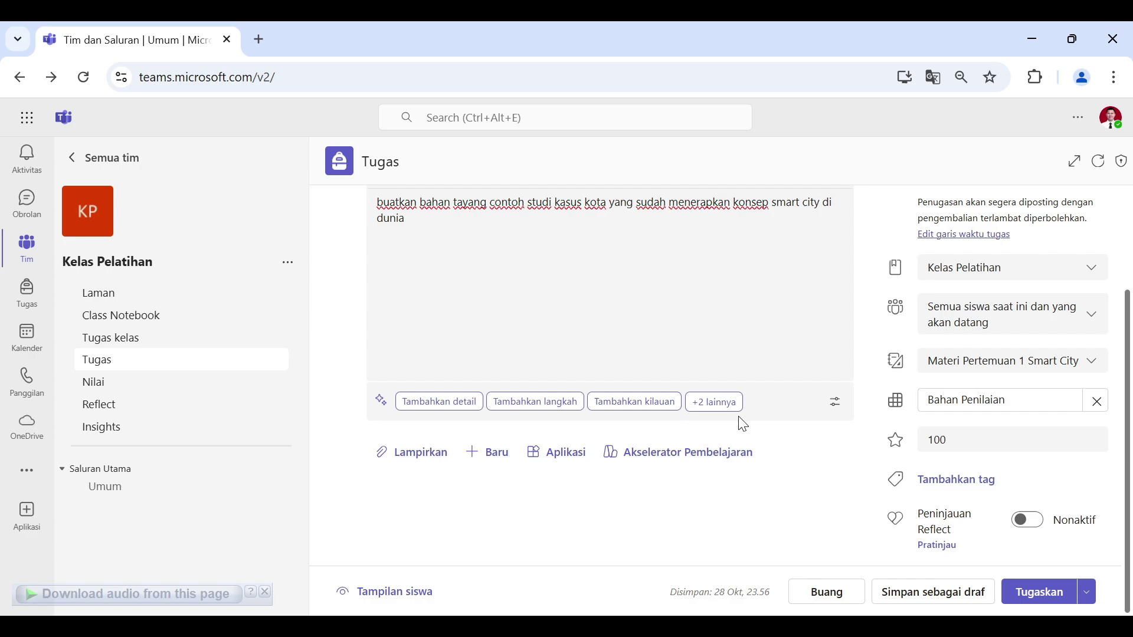
click(954, 440)
click(1026, 524)
click(1026, 524)
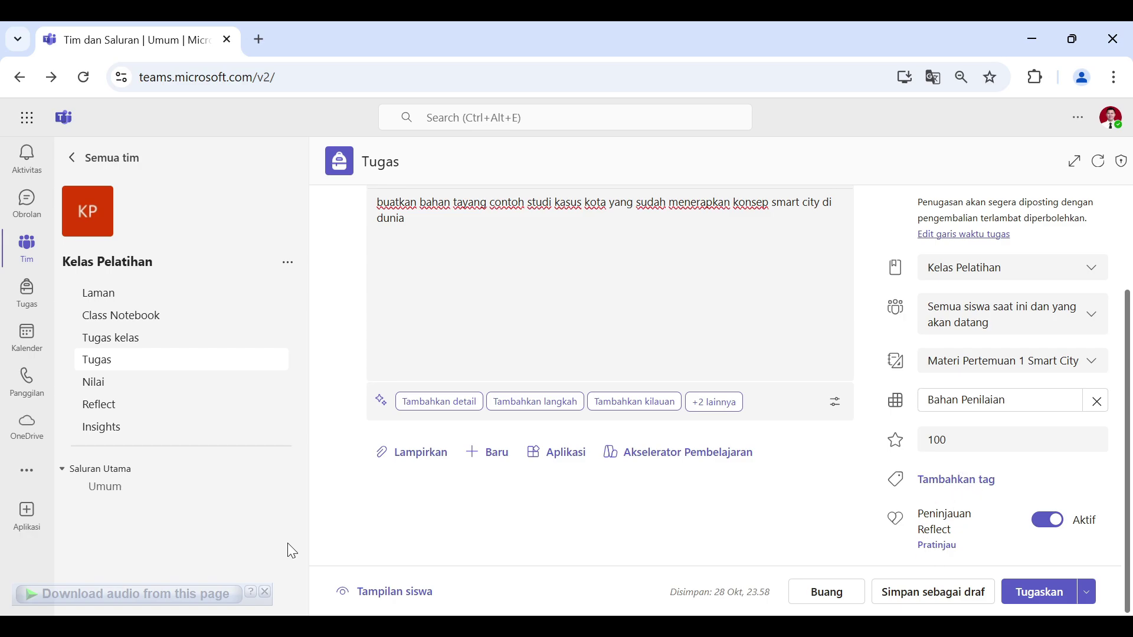
click(413, 593)
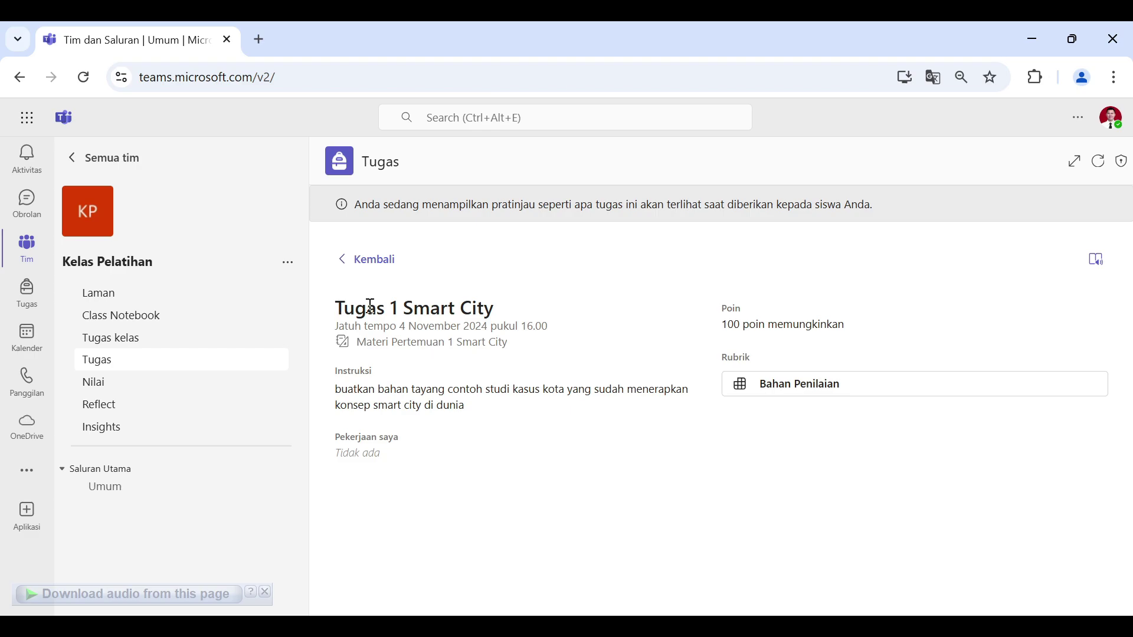
click(806, 385)
scroll(983, 357, down, 3)
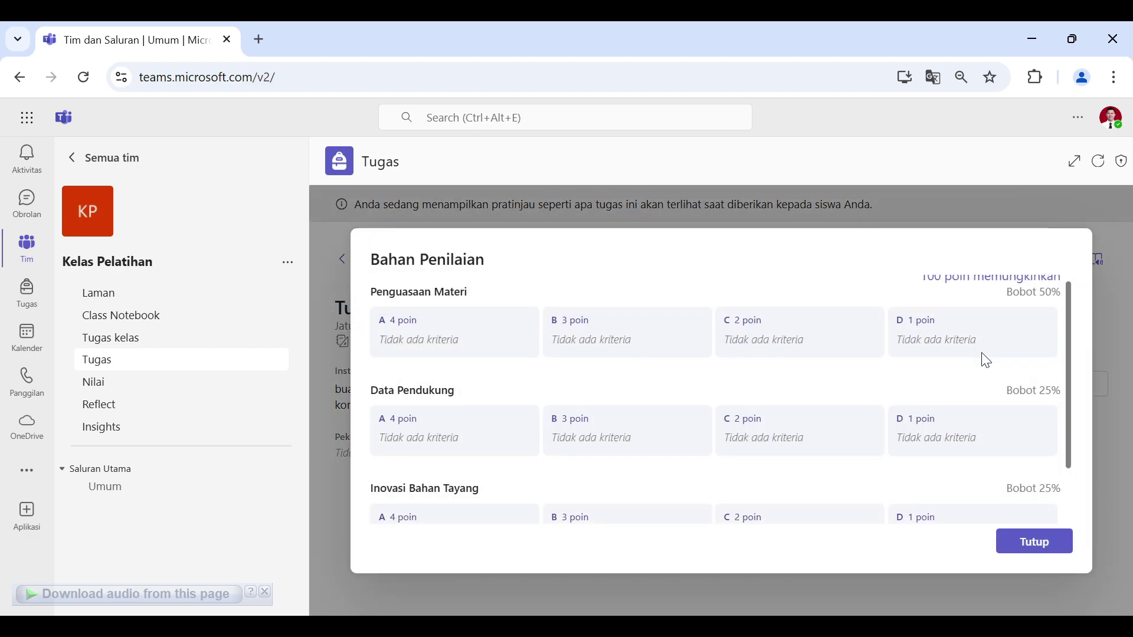
click(1008, 542)
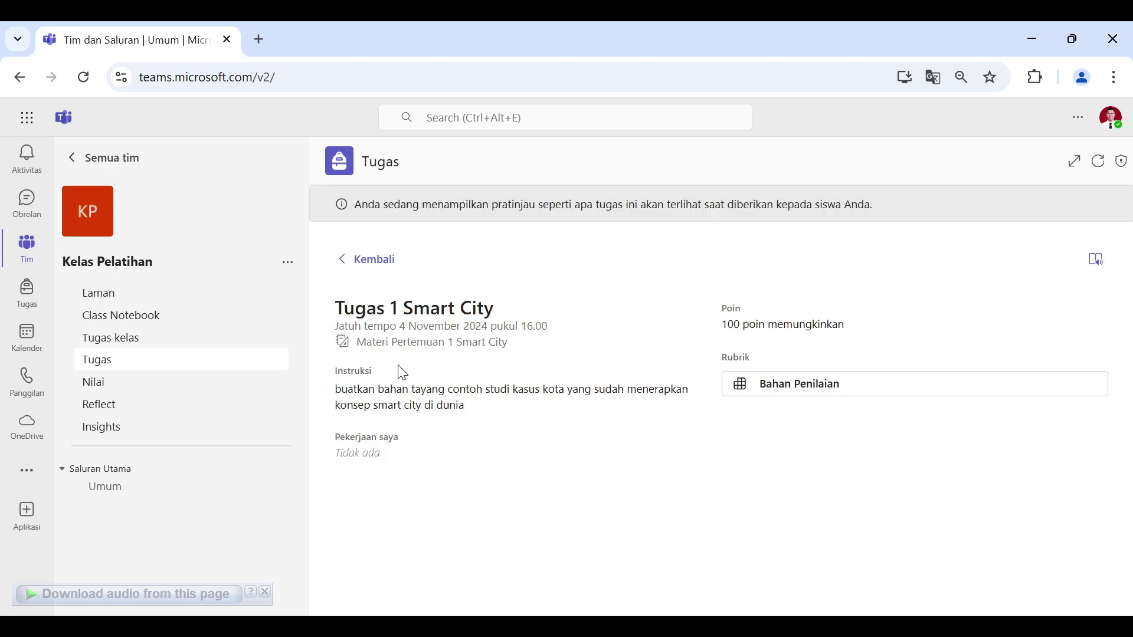
triple_click(428, 387)
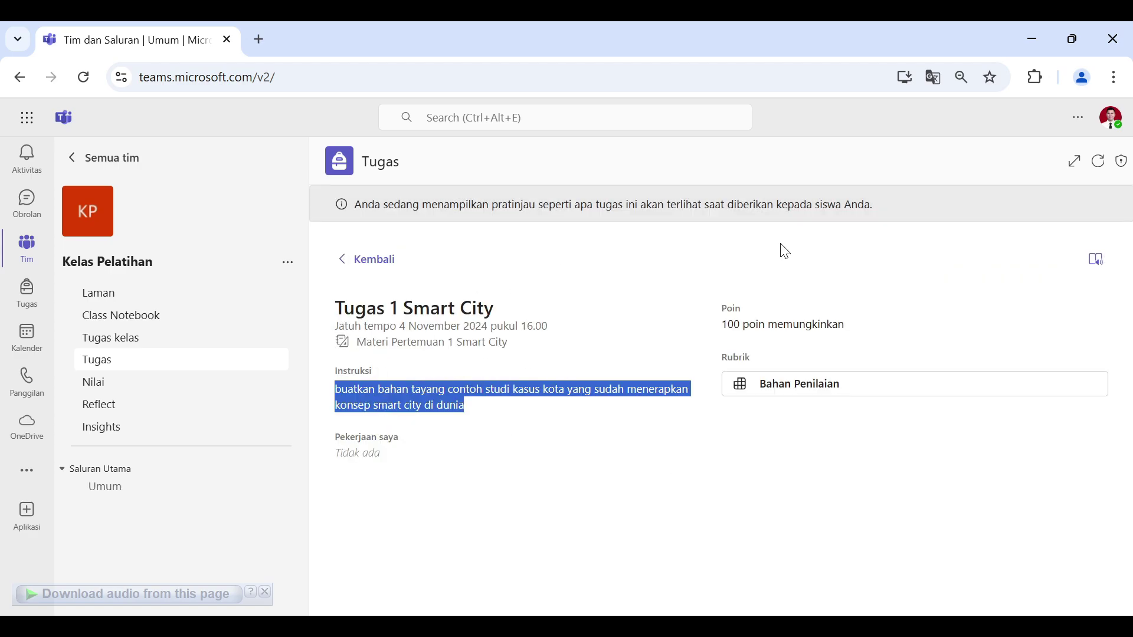
click(341, 259)
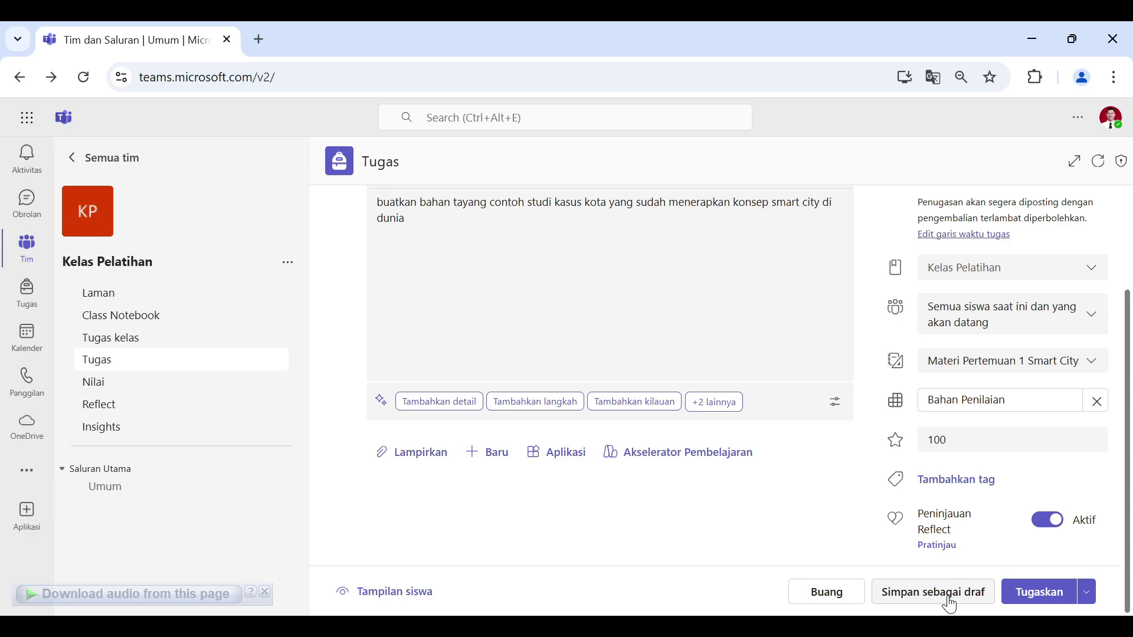
Step: Assign Tugas 1 Smart City immediately with Tugaskan sekarang
click(1089, 593)
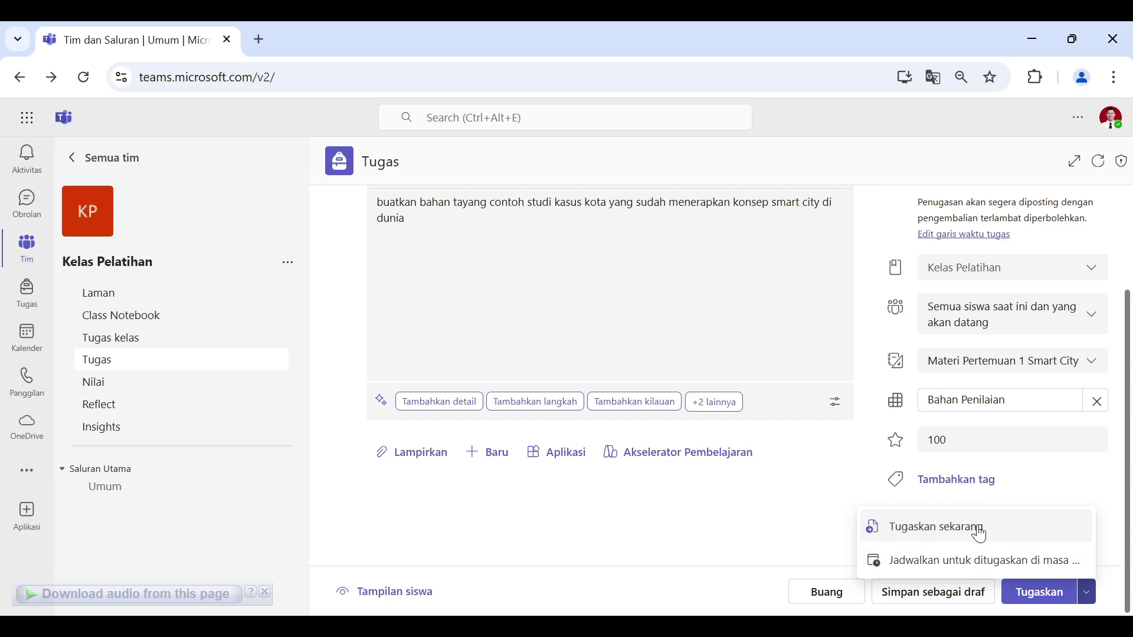
click(1018, 543)
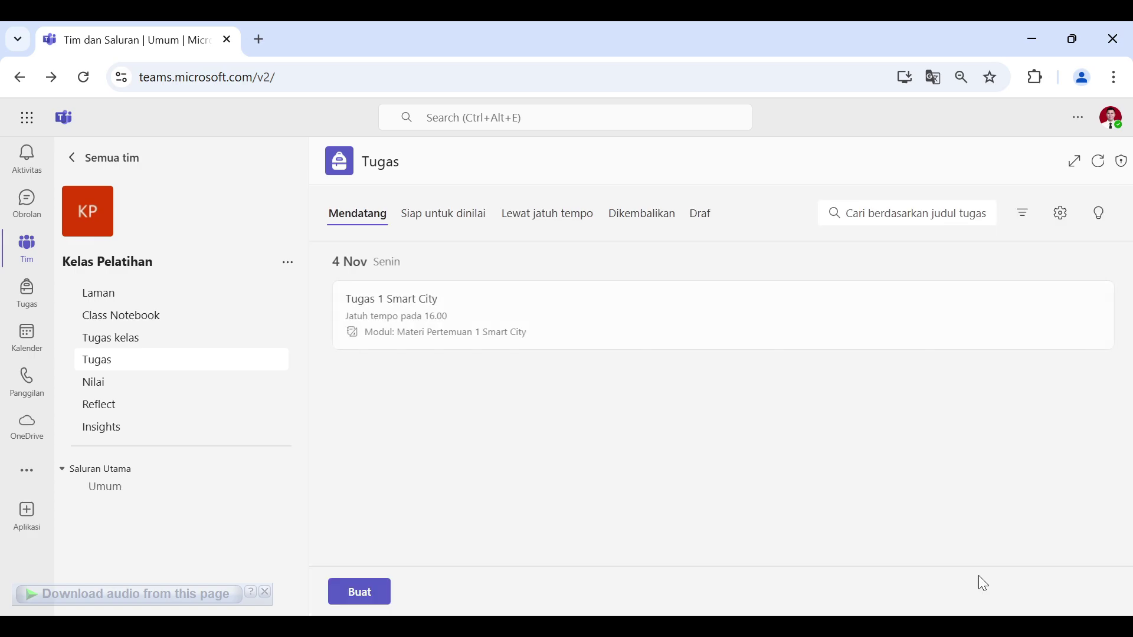
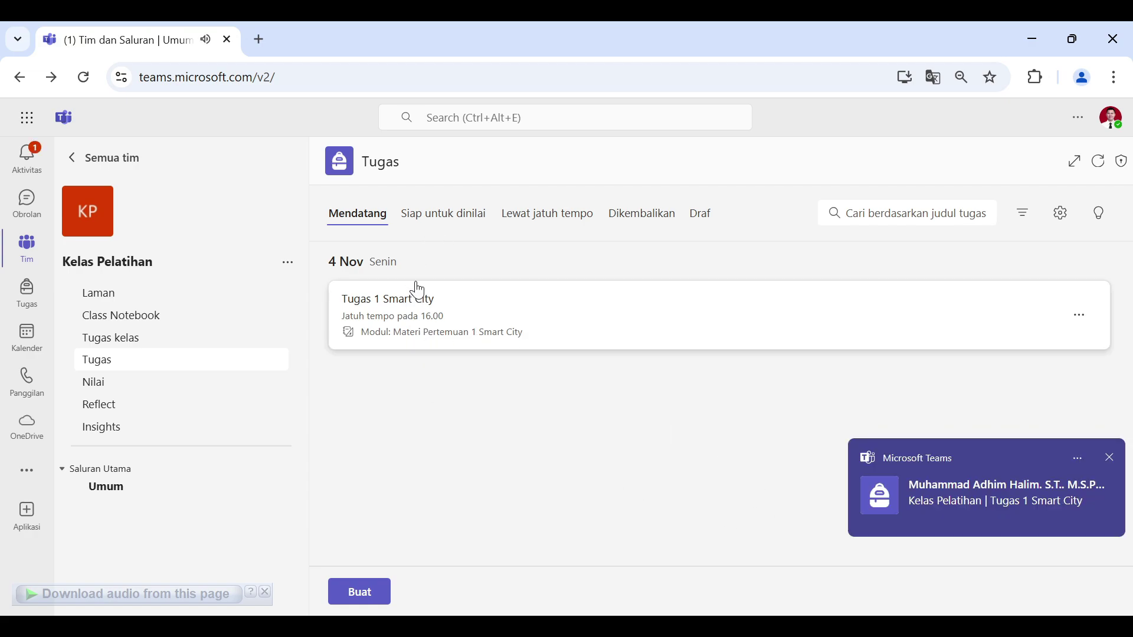
Step: Review the Tugas 1 Smart City submissions, then view the empty Siap untuk dinilai list
click(494, 321)
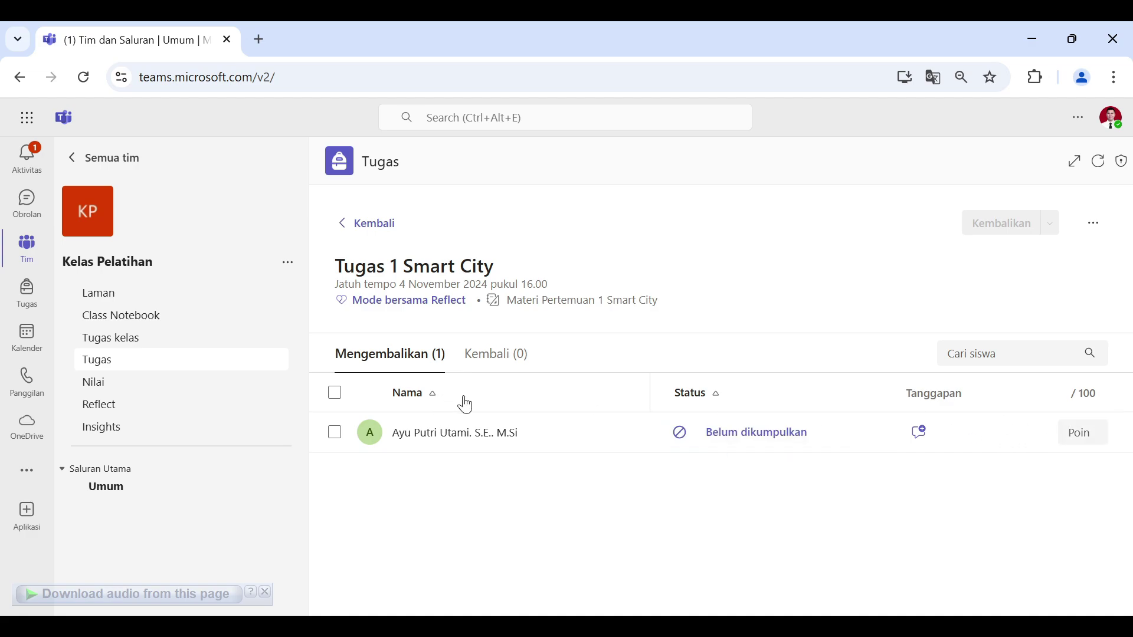
click(355, 223)
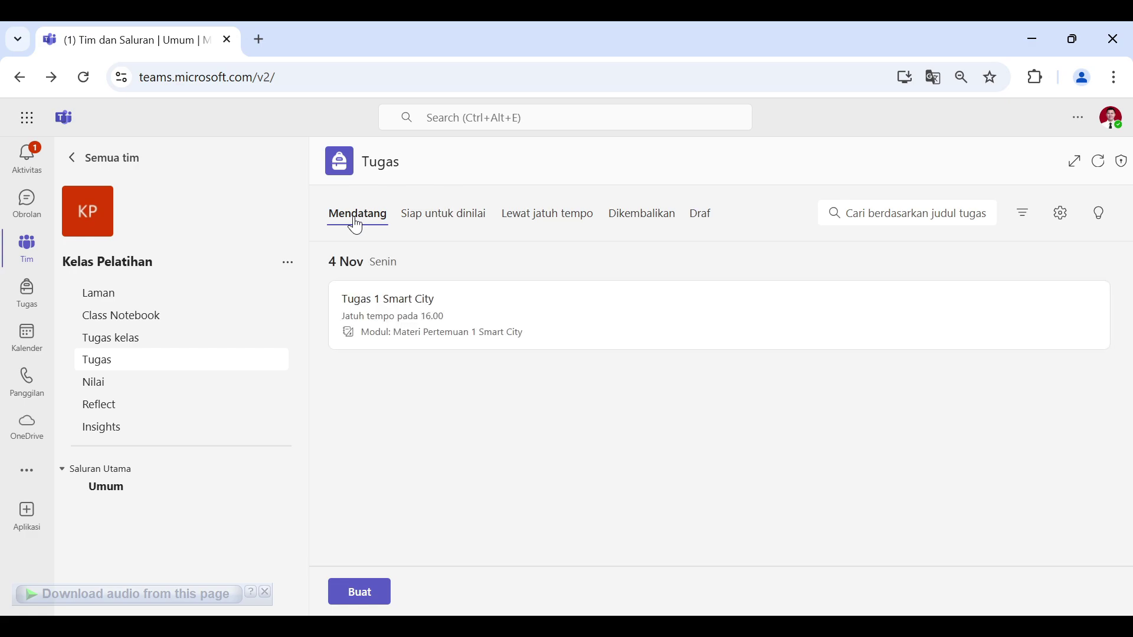
click(475, 326)
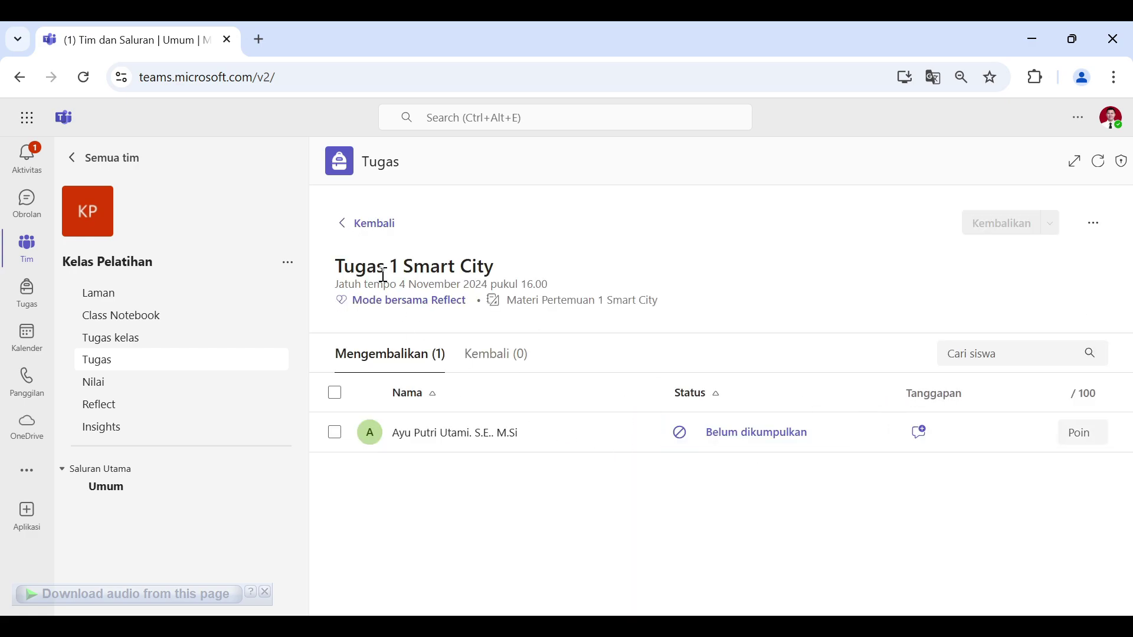
click(357, 223)
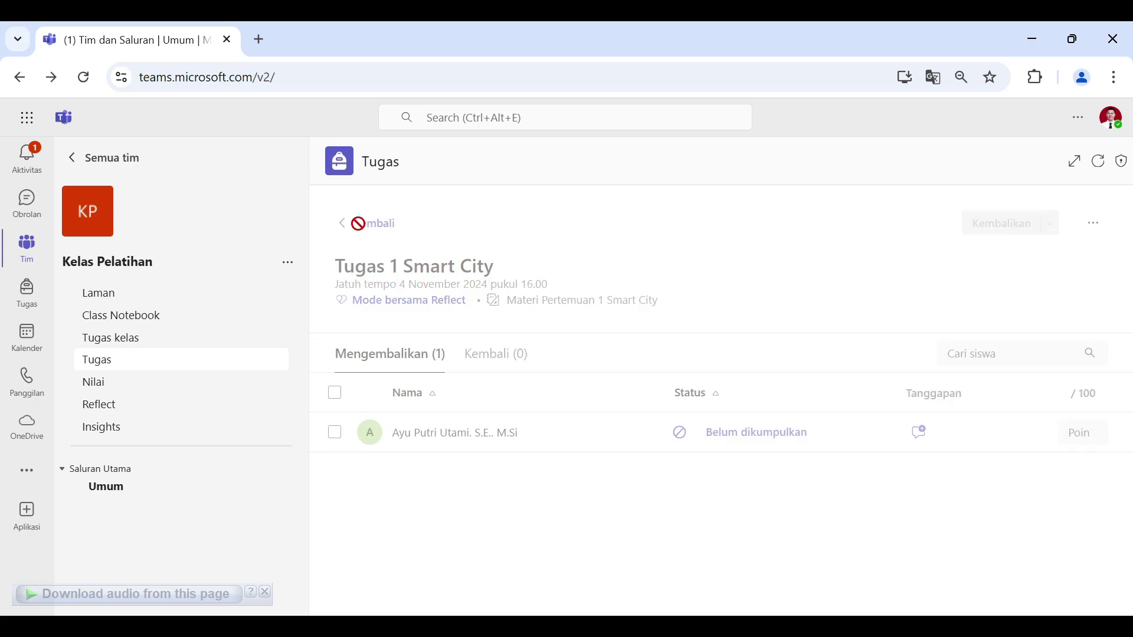
click(461, 230)
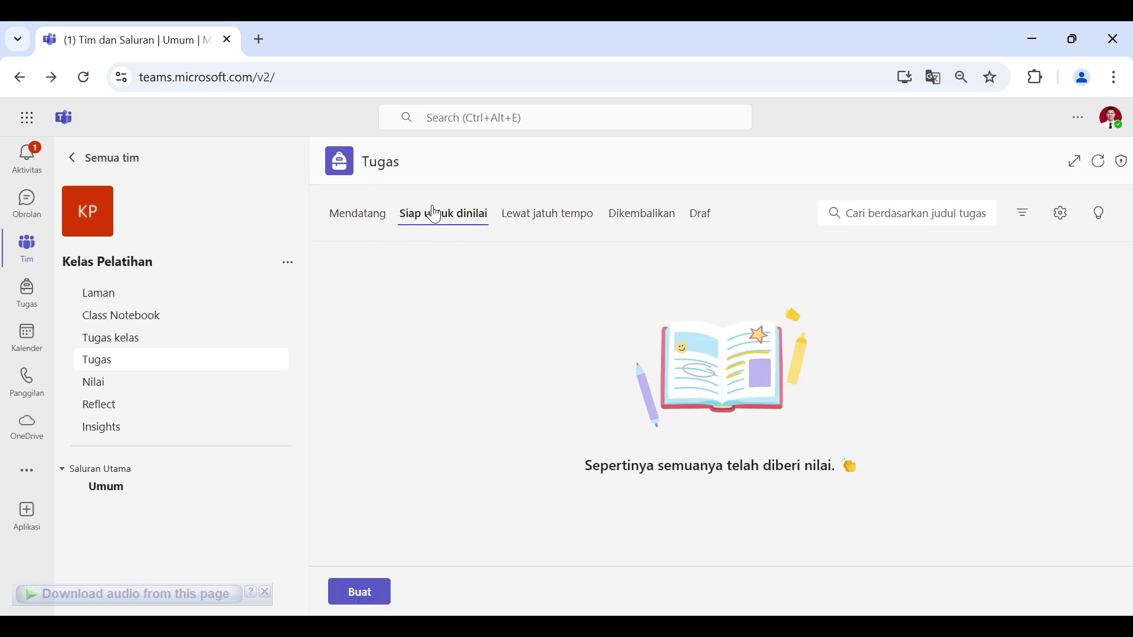
Step: Browse the Lewat jatuh tempo, Siap untuk dinilai, Dikembalikan and Mendatang assignment lists
click(556, 223)
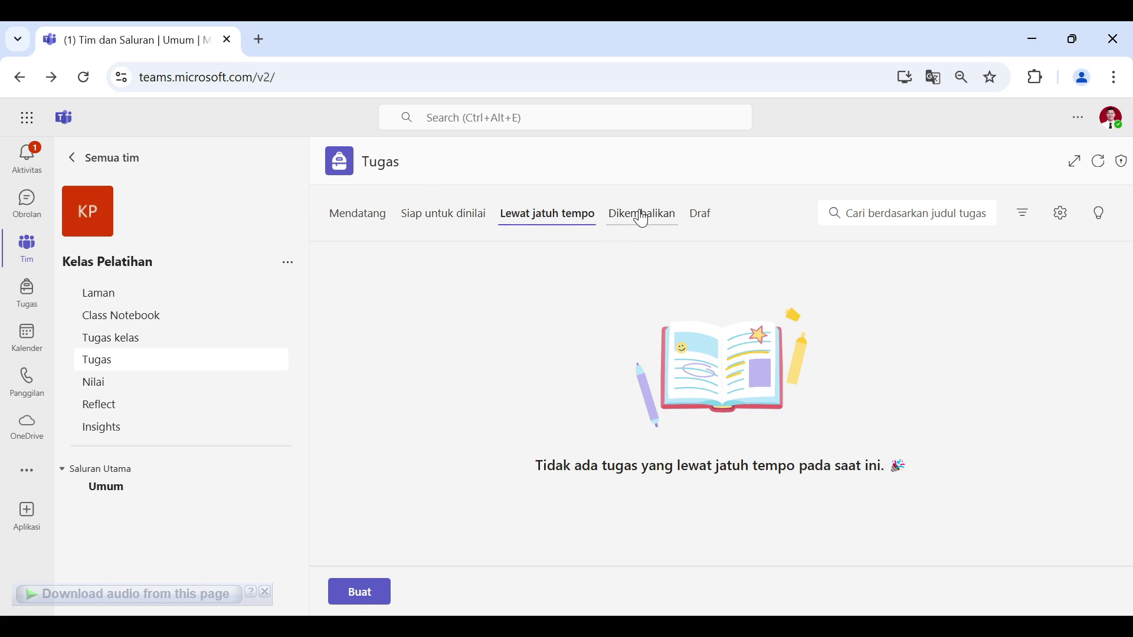
click(460, 214)
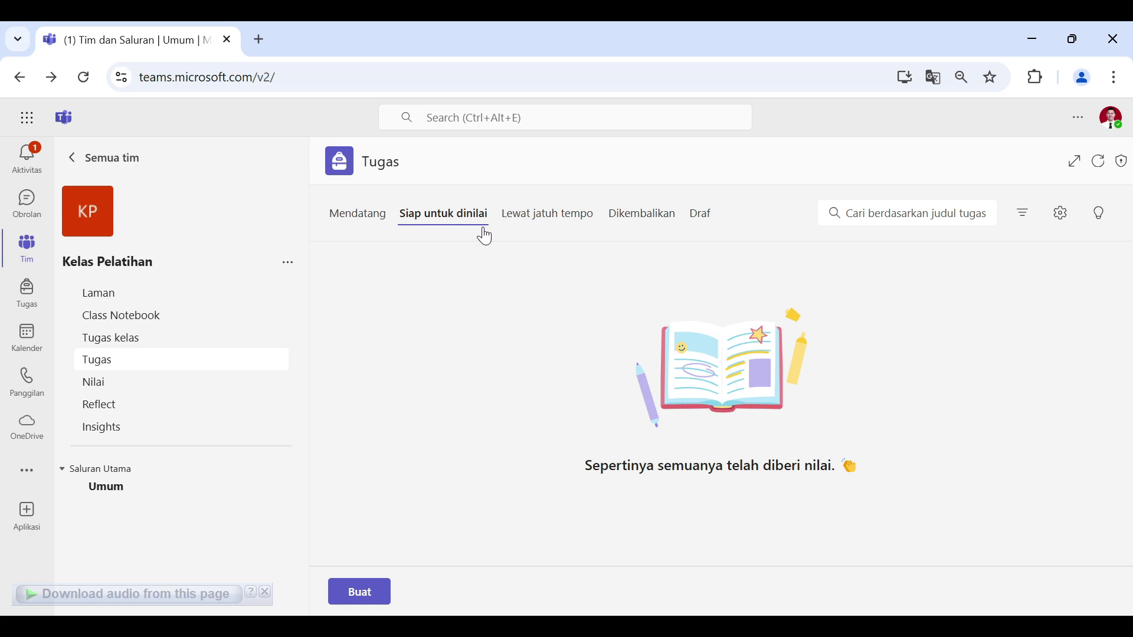
click(667, 216)
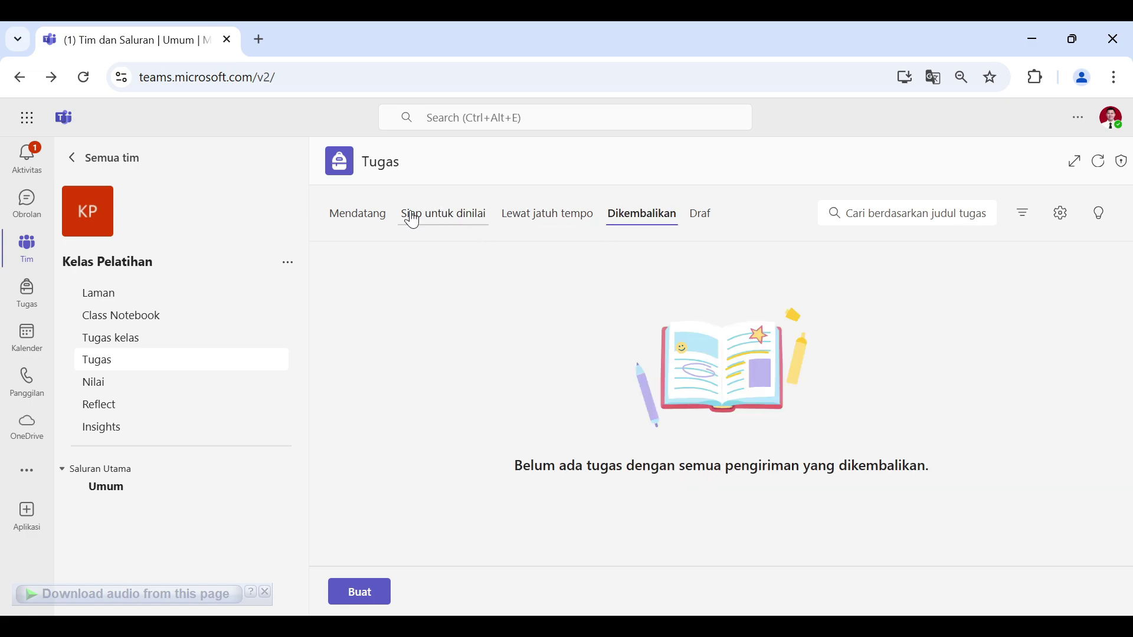
click(380, 217)
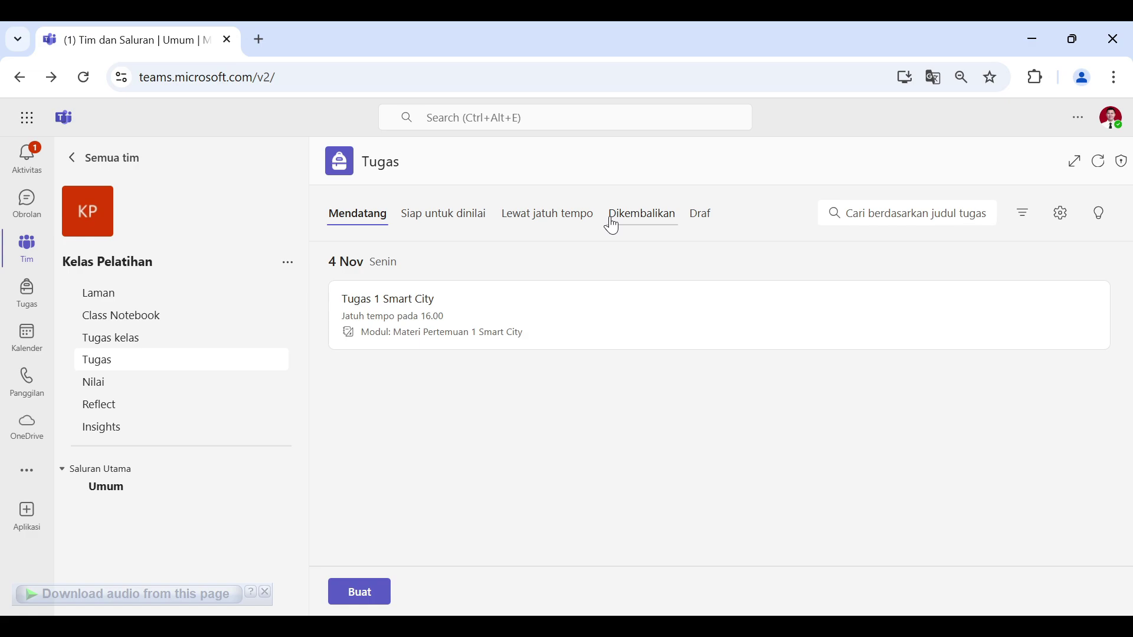
click(654, 232)
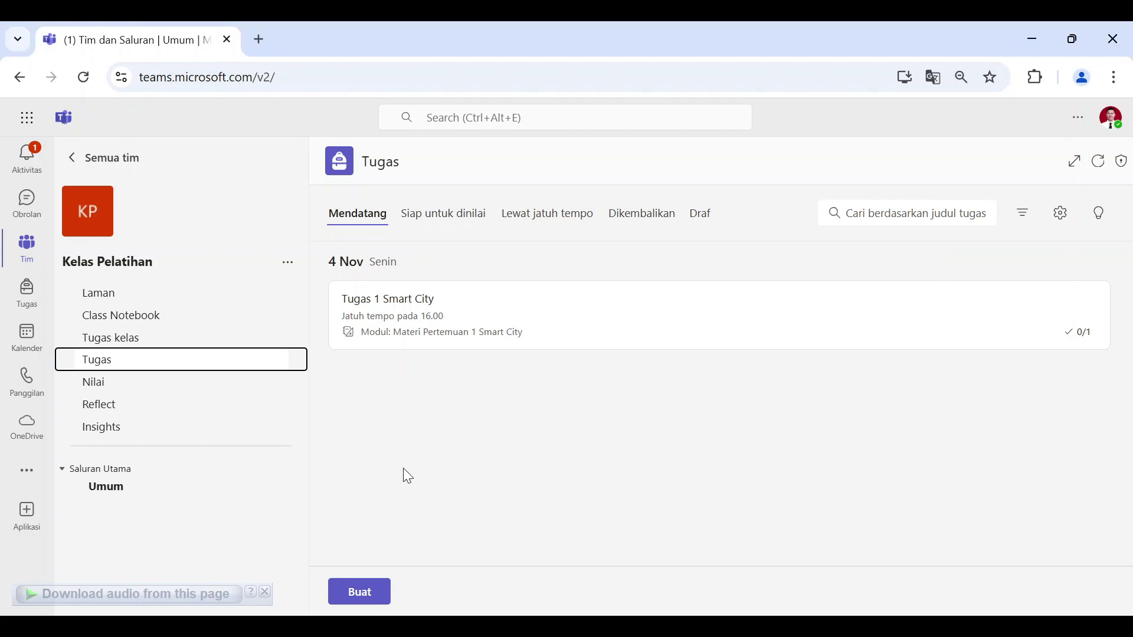
Step: Create a blank Kuis baru for Kelas Pelatihan with Tambahkan kuis
click(373, 596)
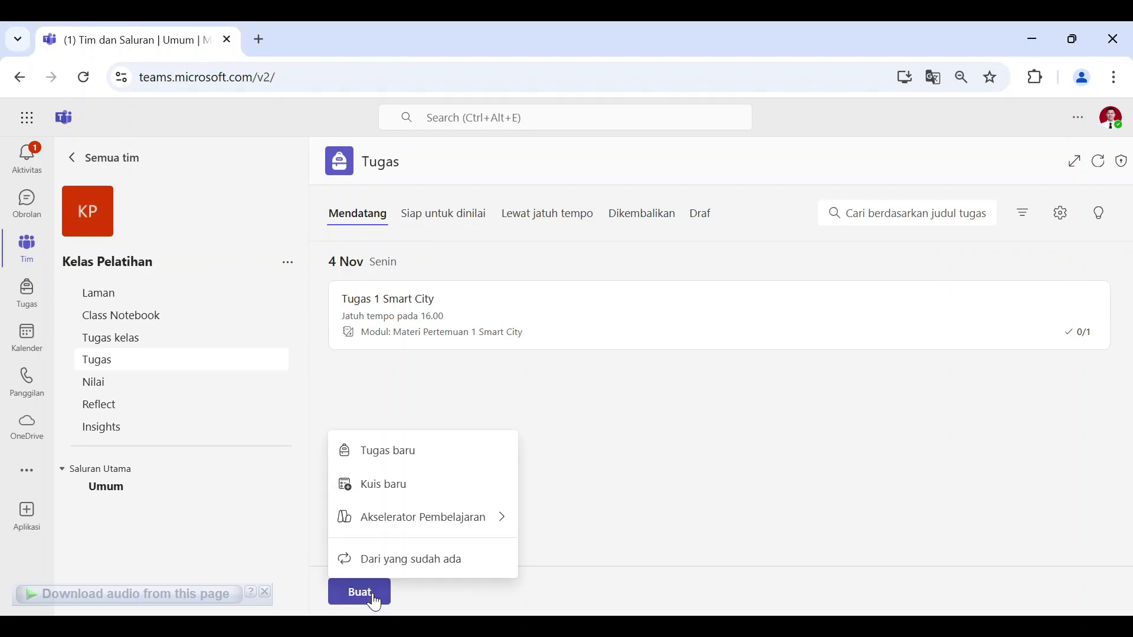
click(386, 488)
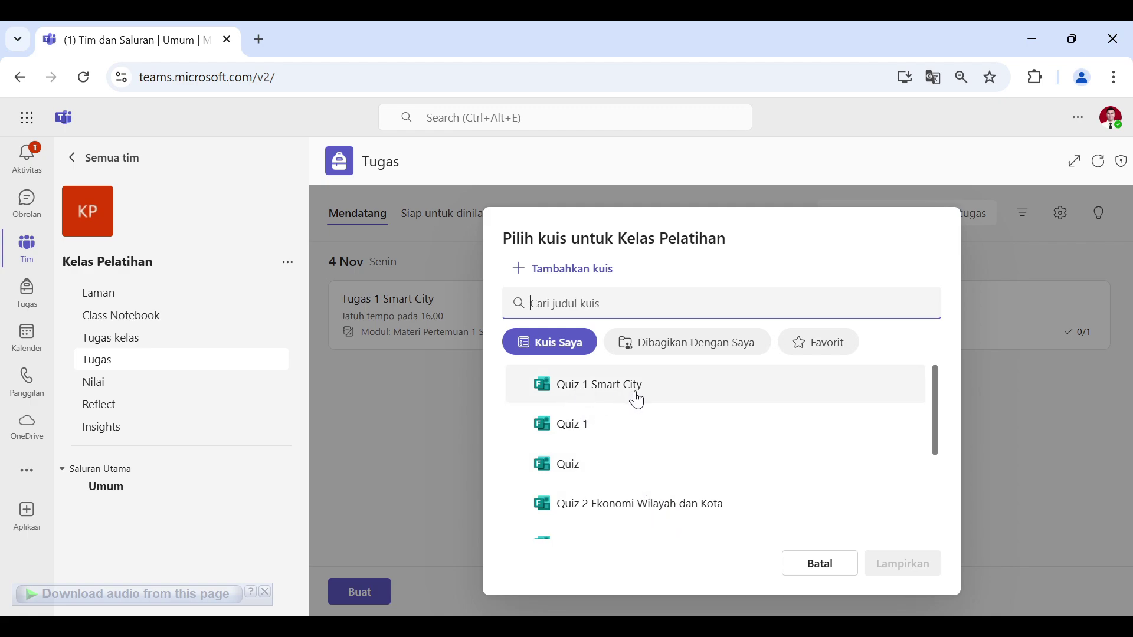
click(556, 274)
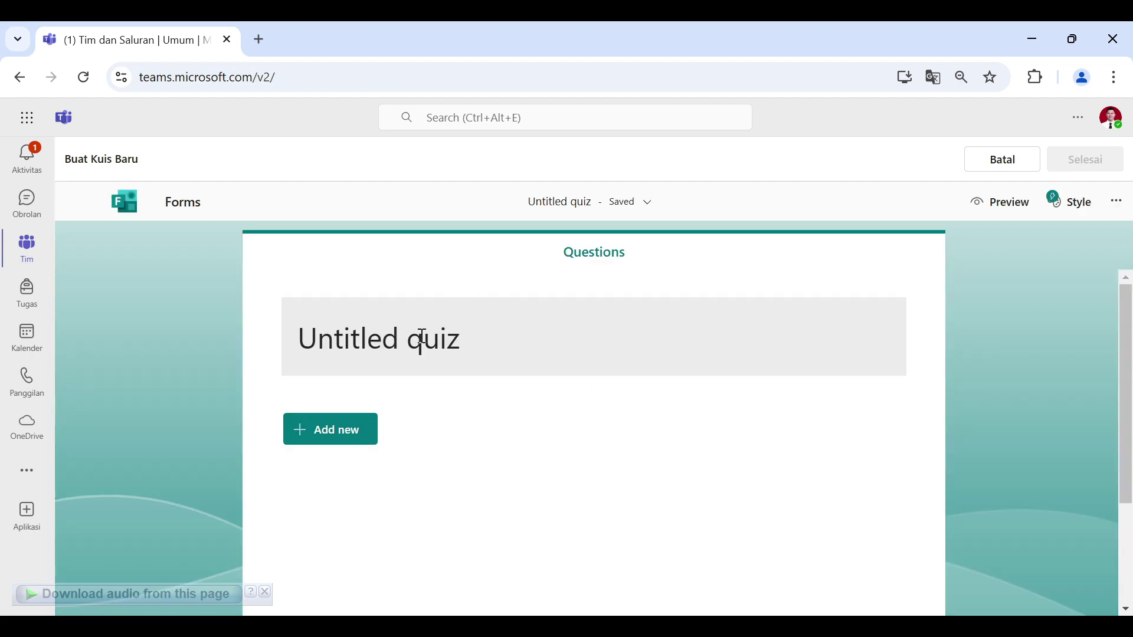
Step: Title the quiz 'Quiz 1' and bring up the Add new question types
click(423, 336)
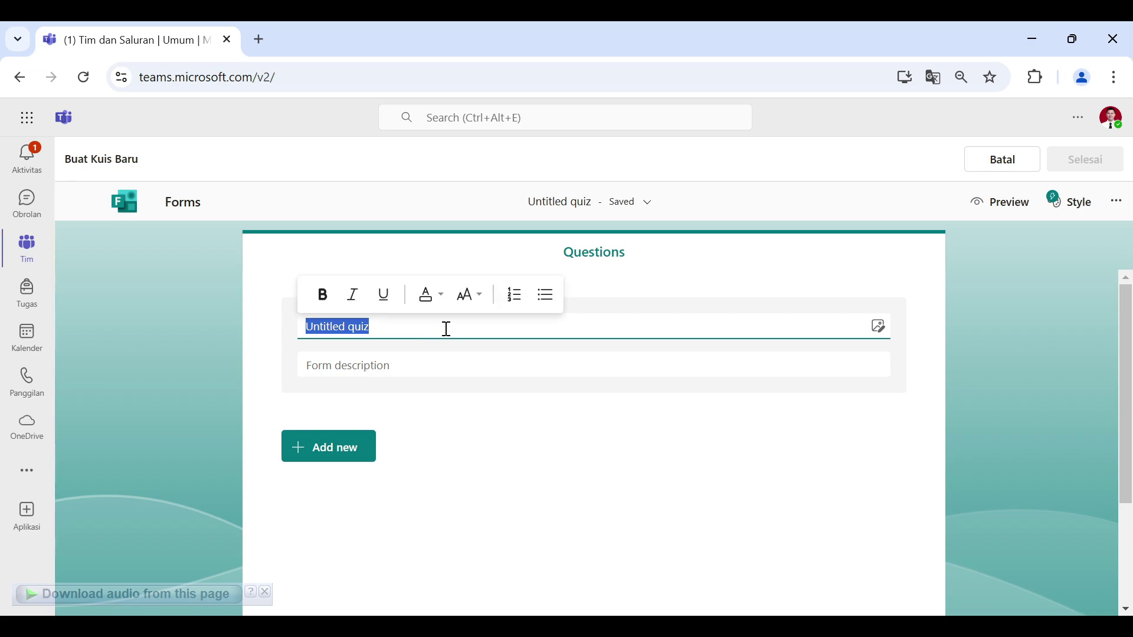
text(Quiz )
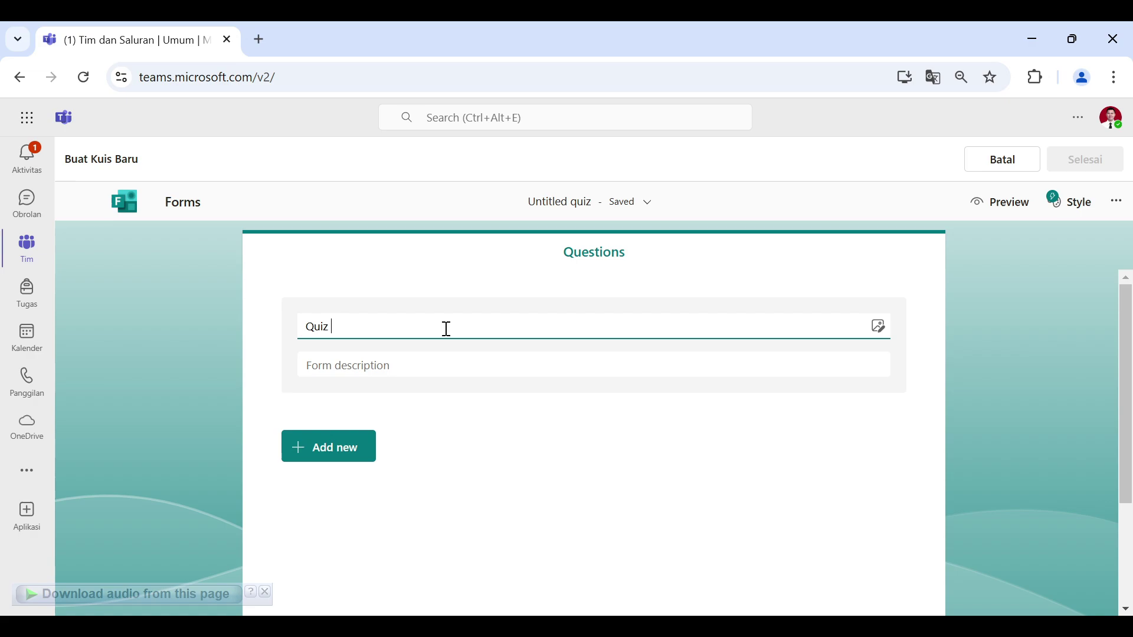
text(1)
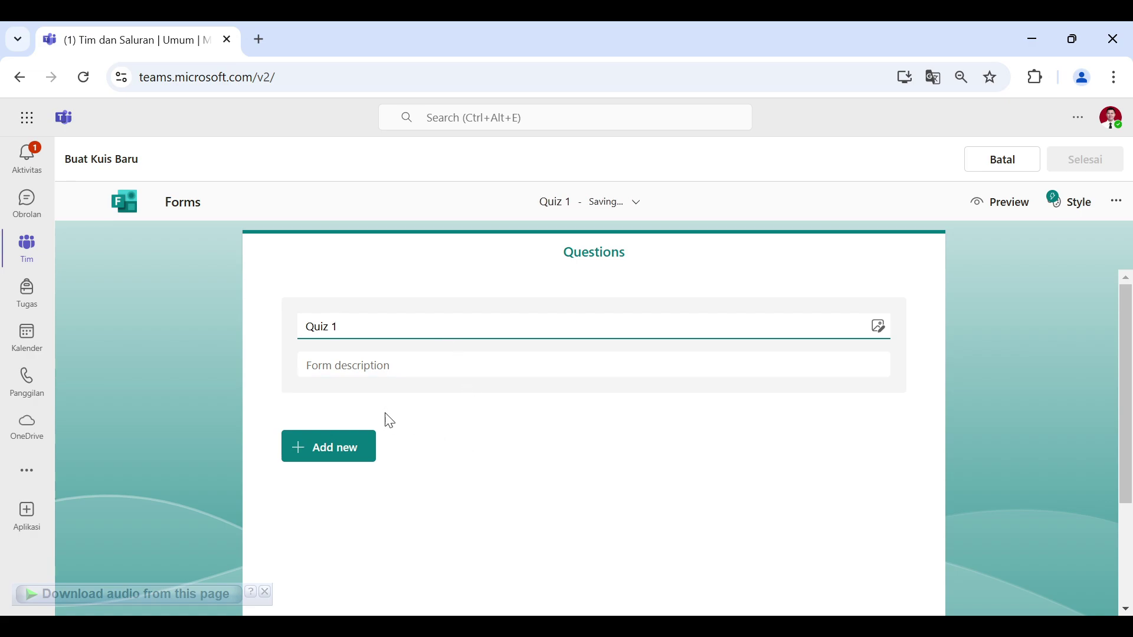
click(347, 463)
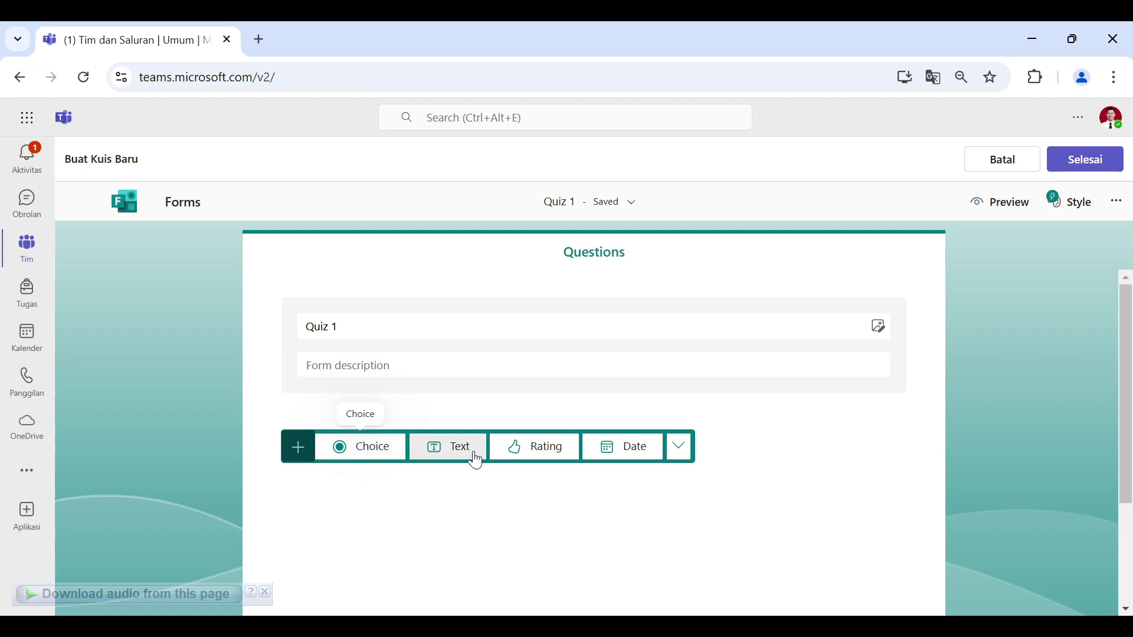
Step: Add a Choice question 'Apa yang dimaksud Konsep Smart City' with five answer options
click(379, 459)
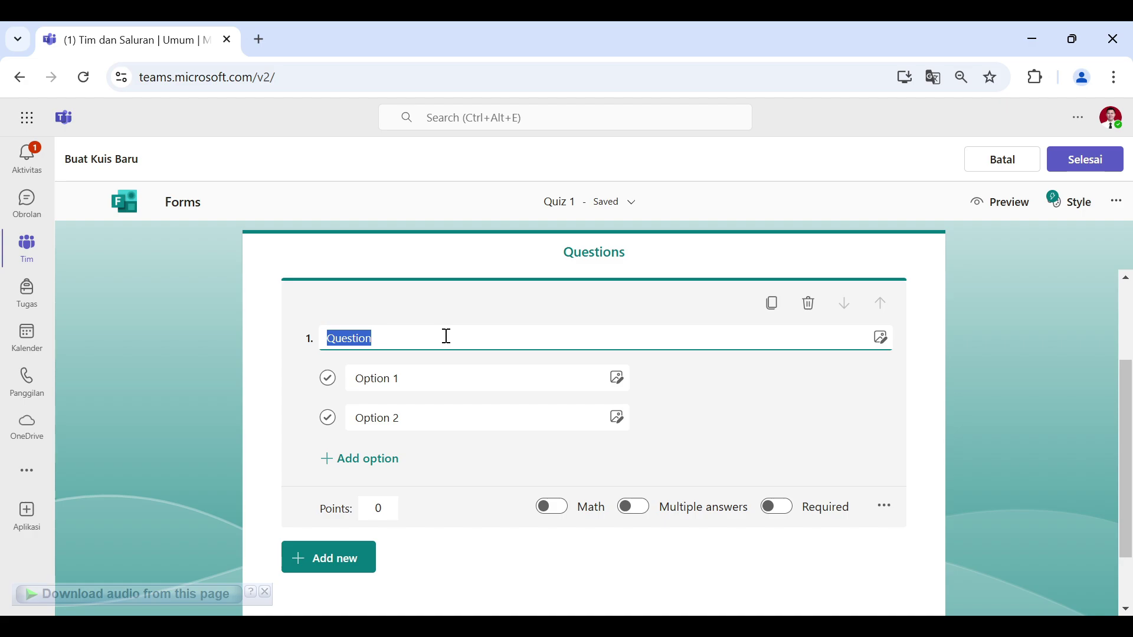
text(Apa yang )
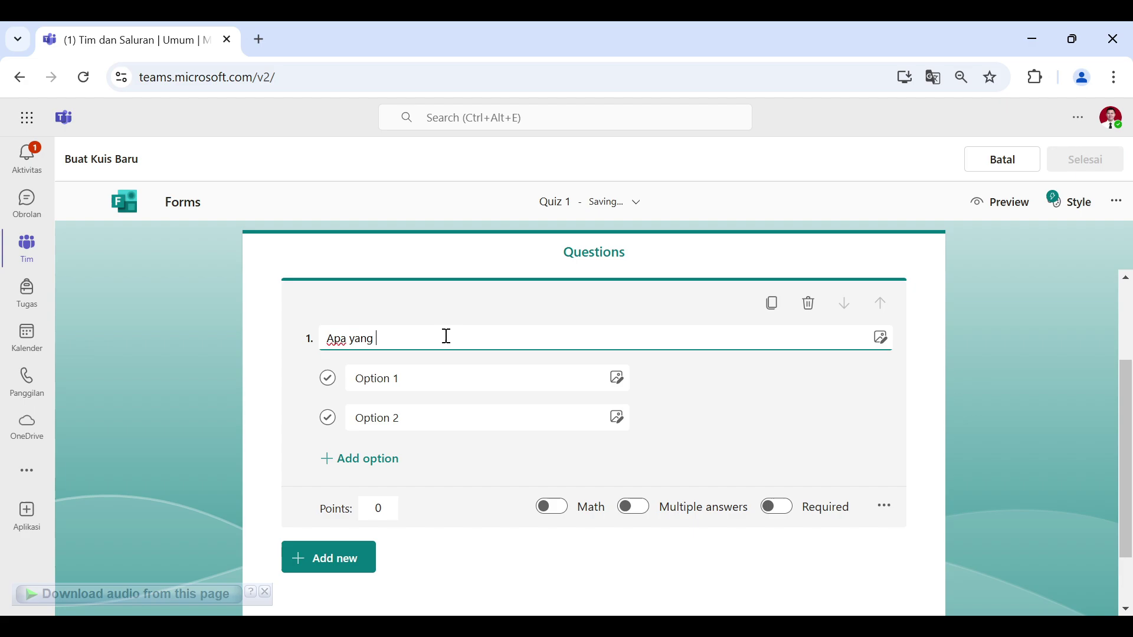
text(dimaksud Konsep Smart City)
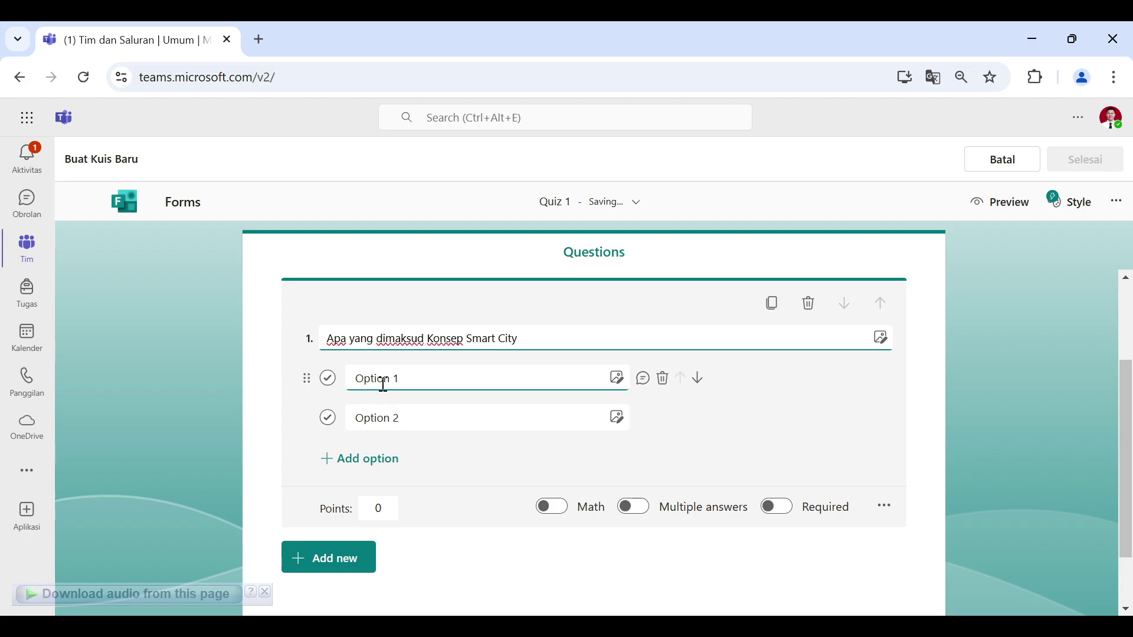
click(366, 465)
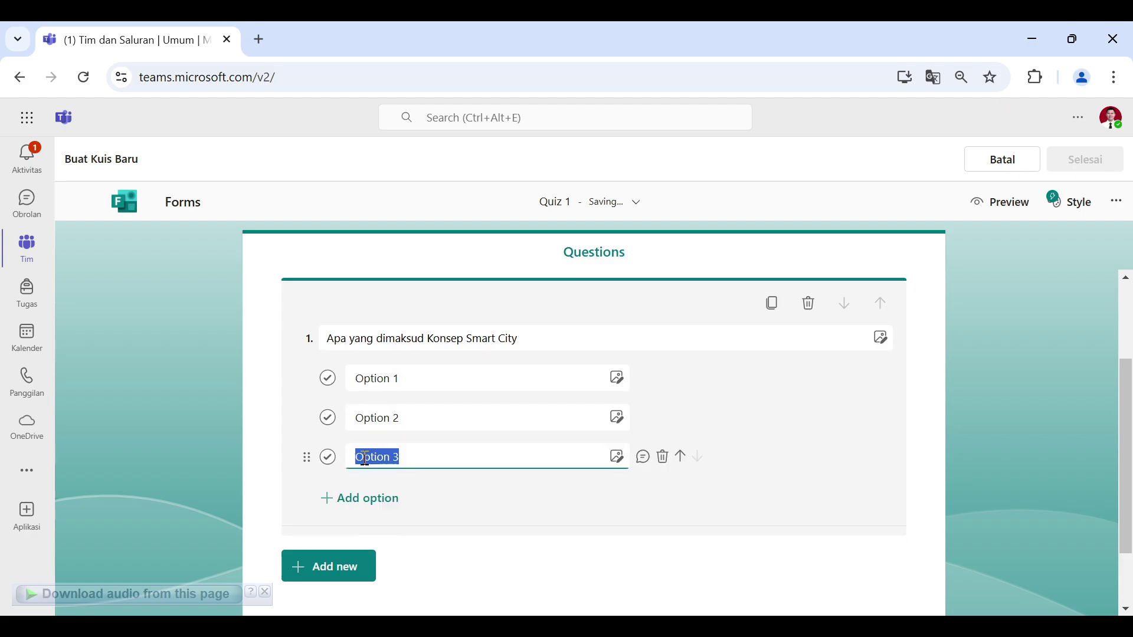
click(389, 502)
click(374, 541)
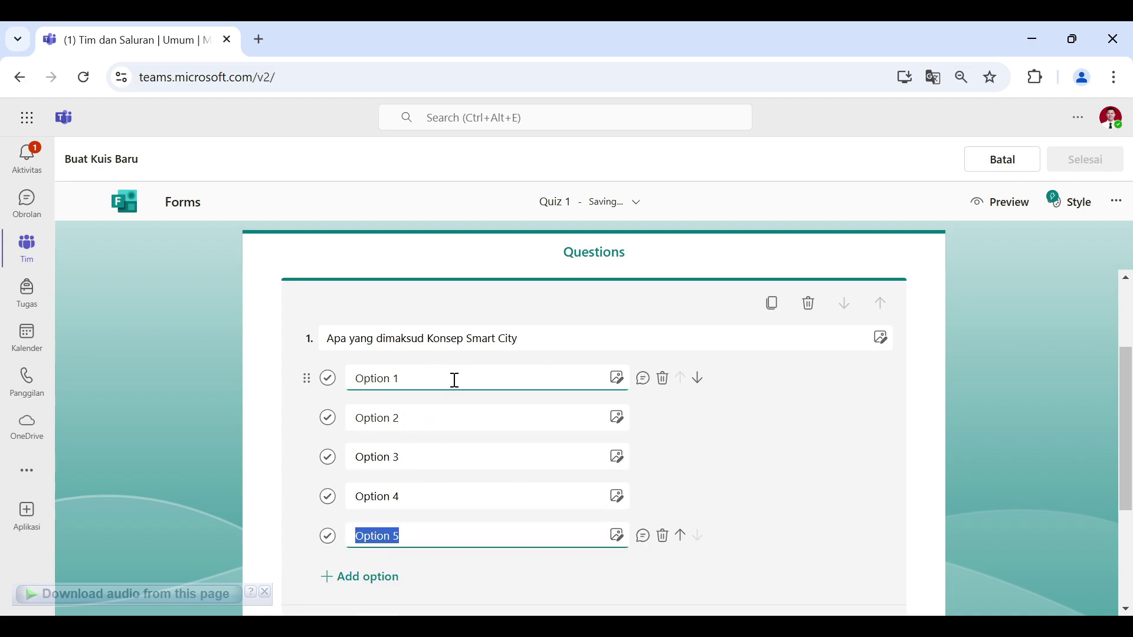
Step: Make question 1 worth 3 points
click(471, 368)
scroll(813, 363, down, 2)
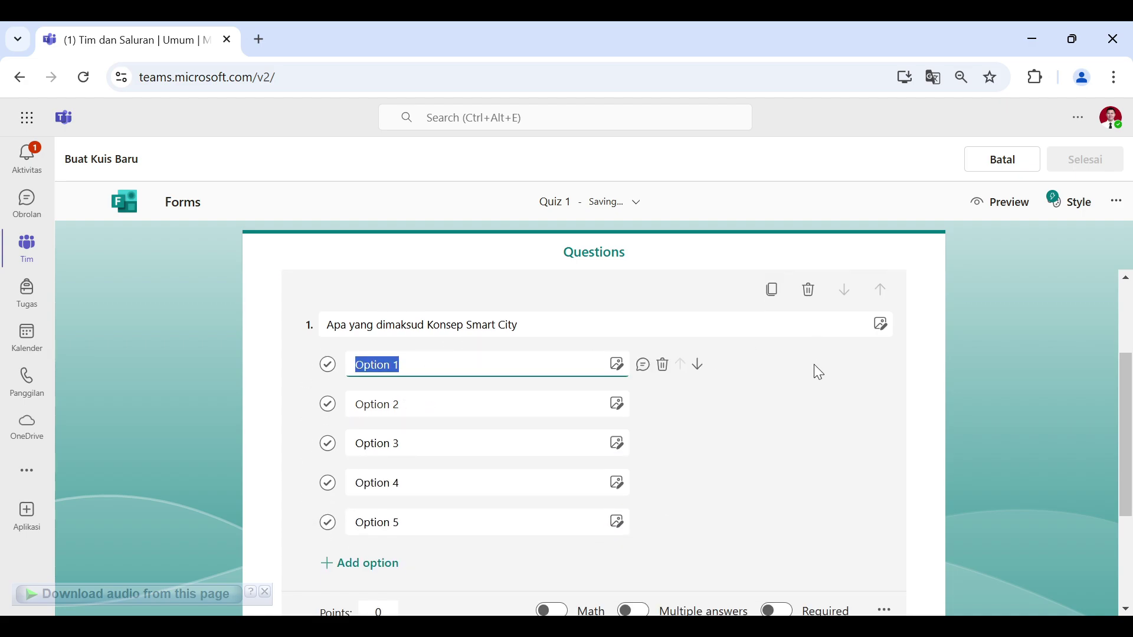
click(392, 534)
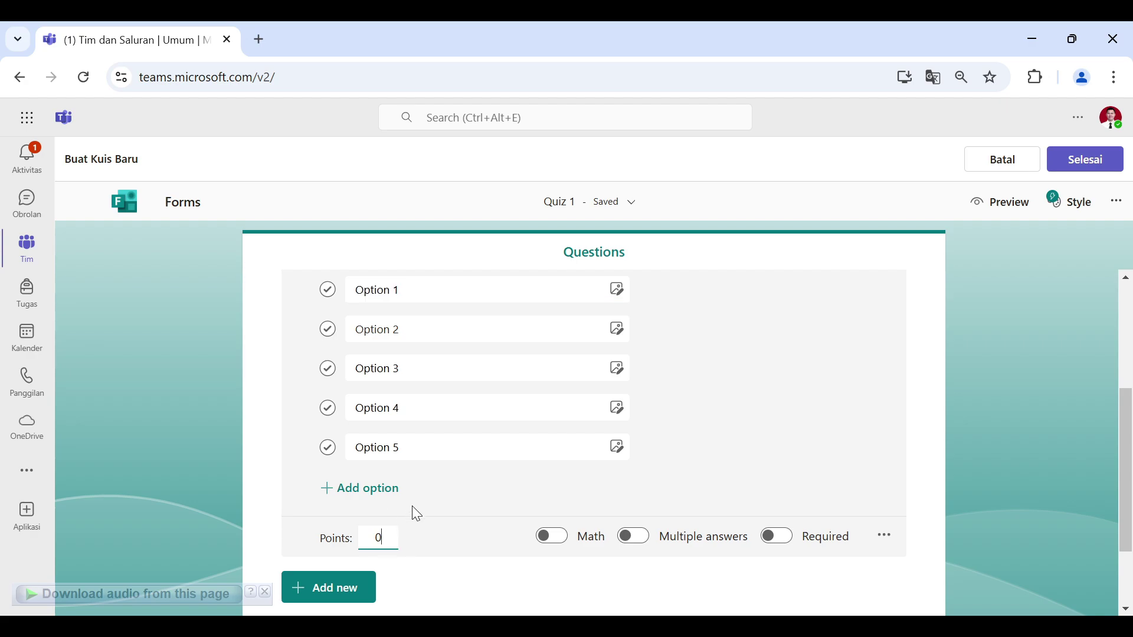
double_click(385, 537)
text(3)
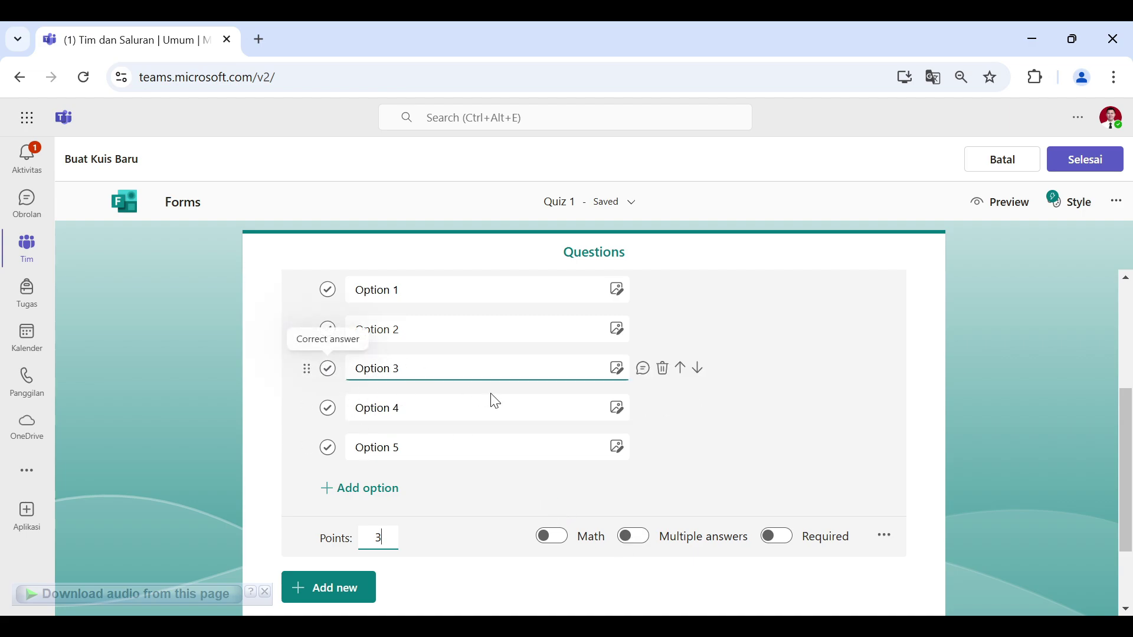
click(777, 537)
scroll(854, 447, up, 2)
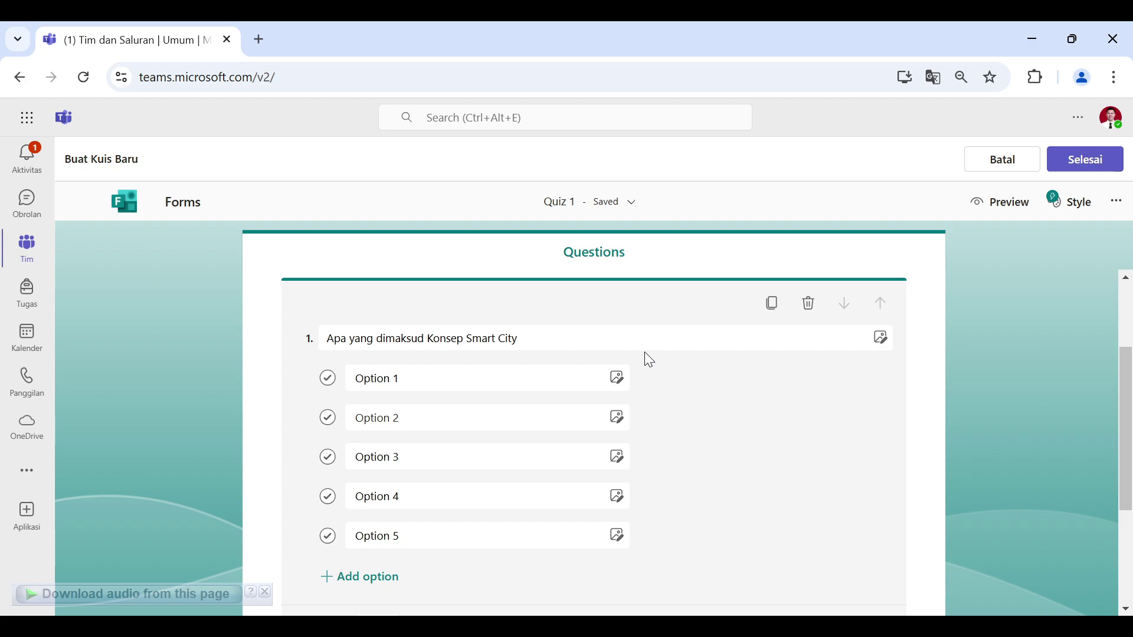
scroll(742, 456, down, 2)
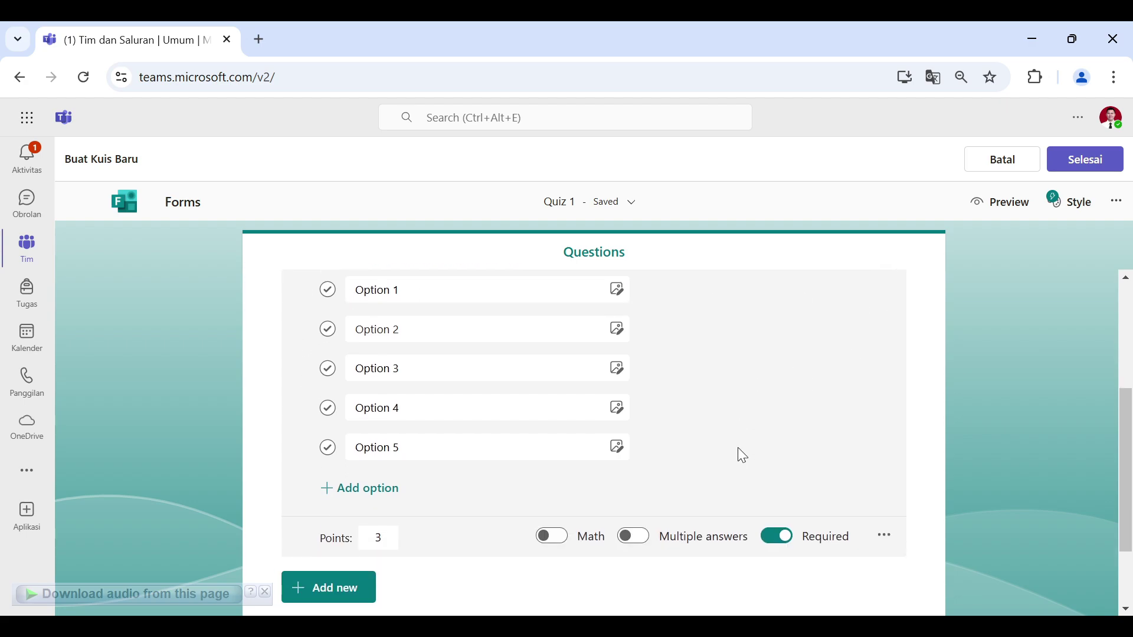
scroll(756, 453, up, 2)
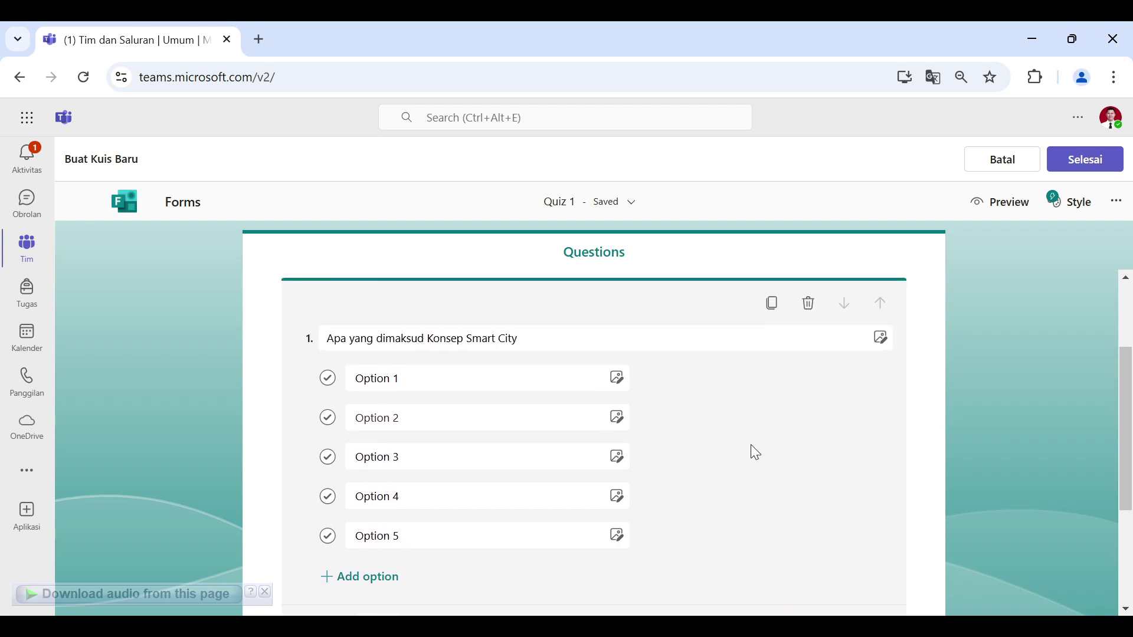
scroll(755, 452, down, 2)
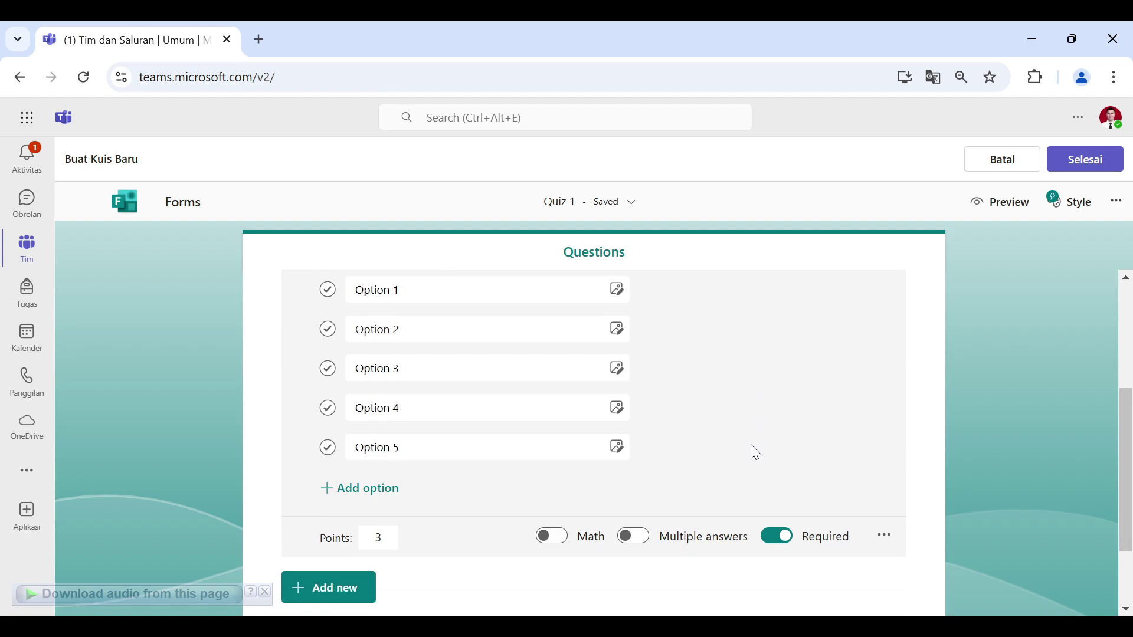
scroll(767, 460, up, 1)
scroll(765, 457, up, 3)
scroll(765, 457, down, 2)
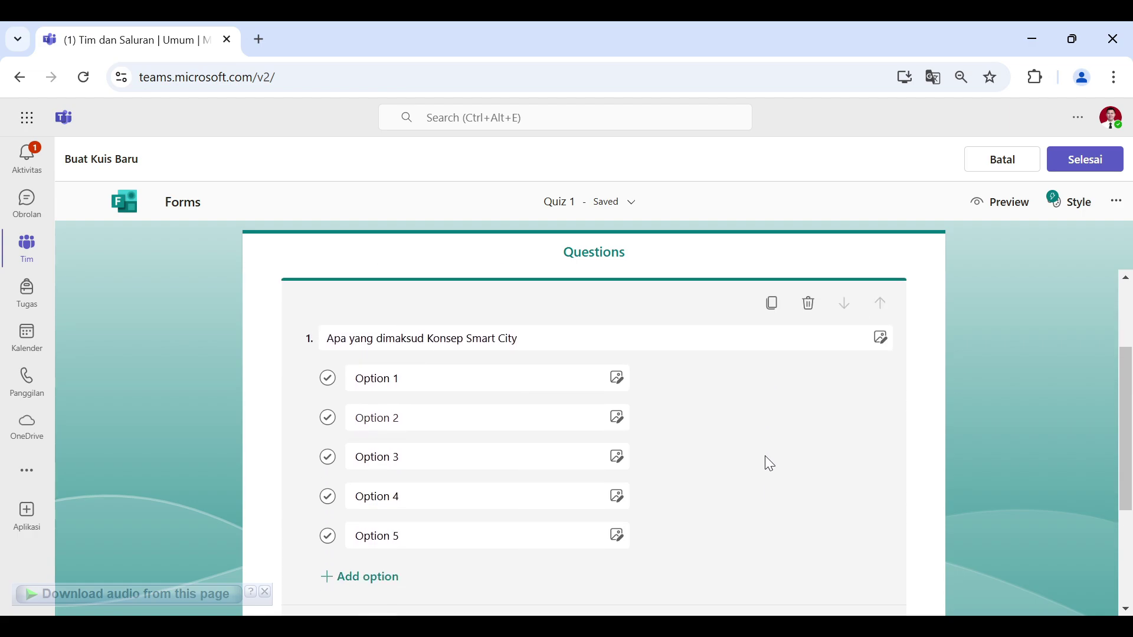
click(555, 413)
scroll(708, 420, down, 4)
scroll(775, 425, up, 4)
Step: Preview Quiz 1 in the desktop layout and scroll through it
click(997, 206)
scroll(430, 364, down, 3)
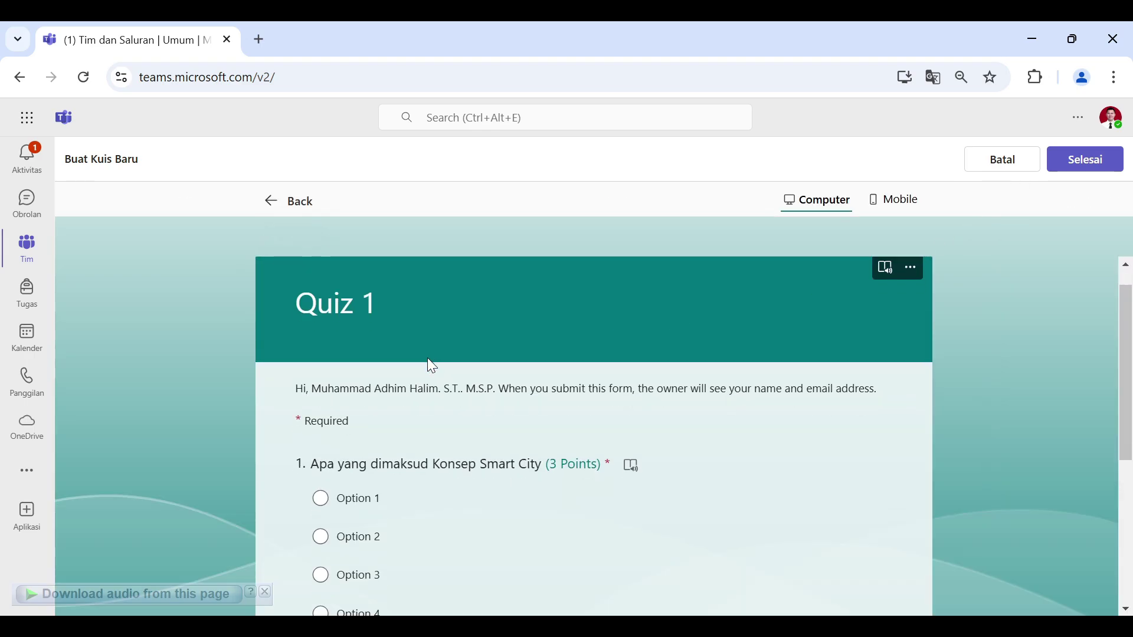
scroll(430, 365, up, 3)
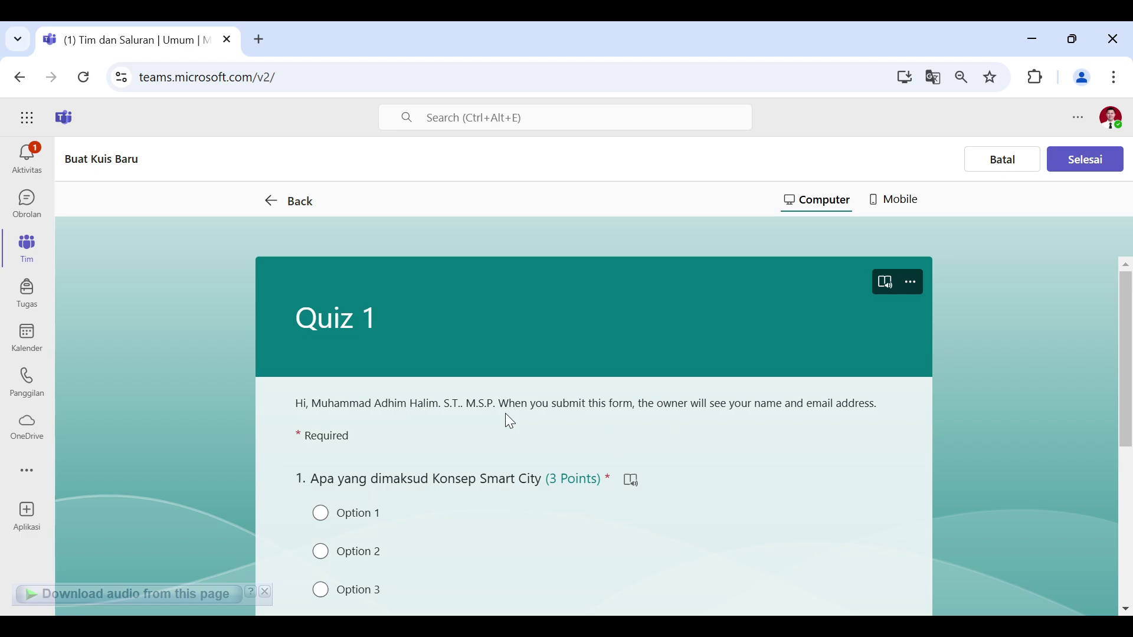
scroll(586, 430, down, 3)
scroll(604, 430, down, 2)
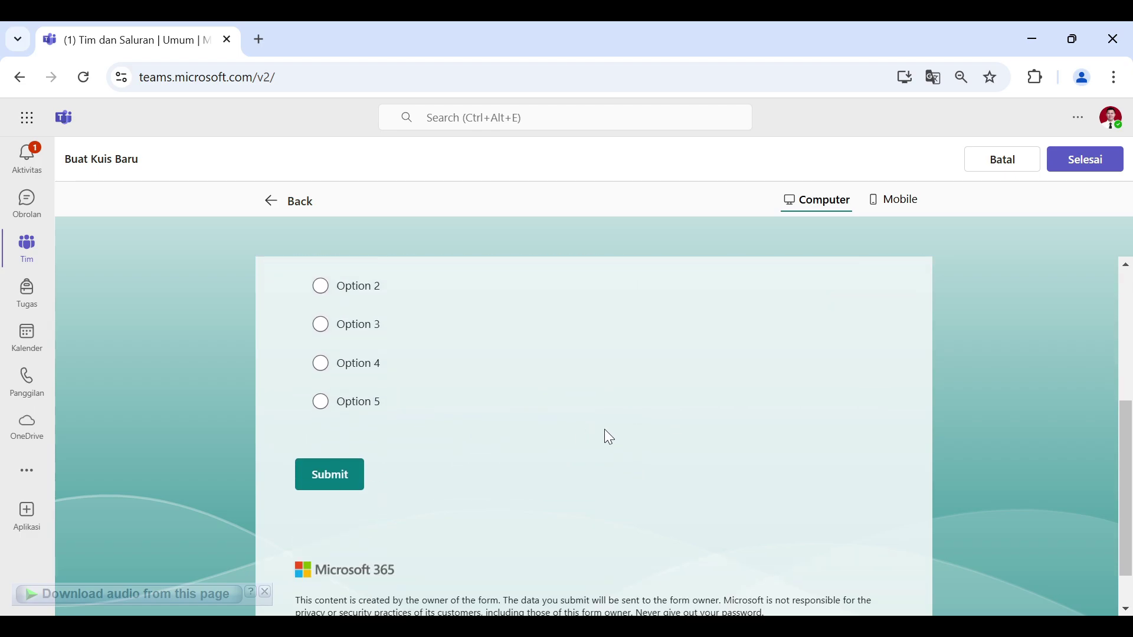
scroll(604, 430, up, 4)
scroll(604, 429, down, 4)
scroll(604, 429, up, 5)
scroll(604, 431, down, 1)
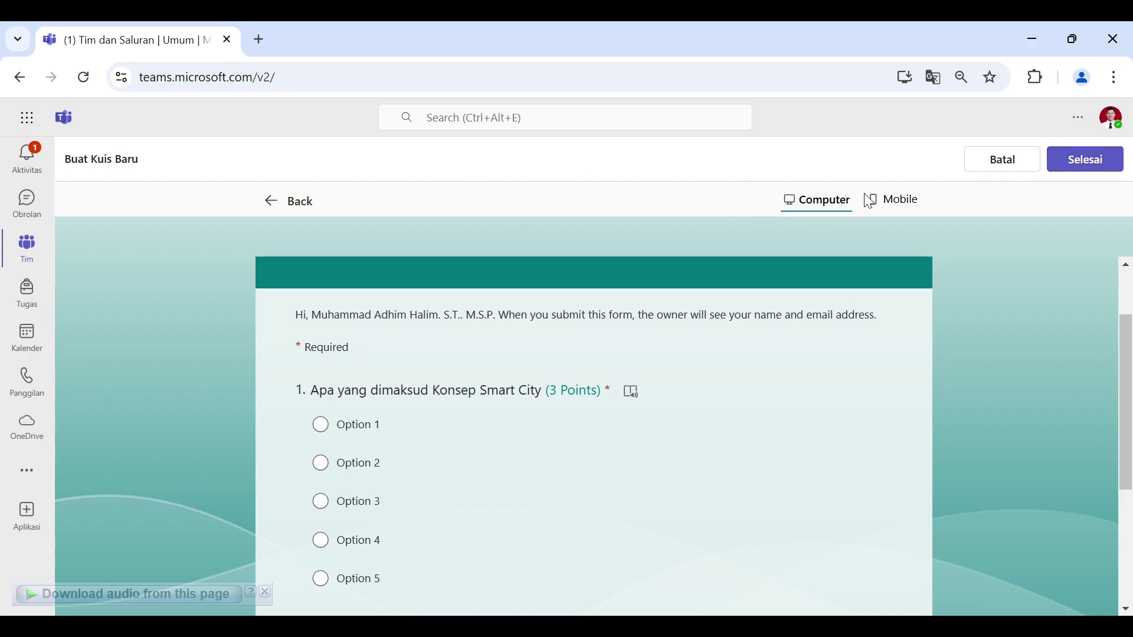
Step: Switch the preview to Mobile and scroll the phone-sized version
click(909, 202)
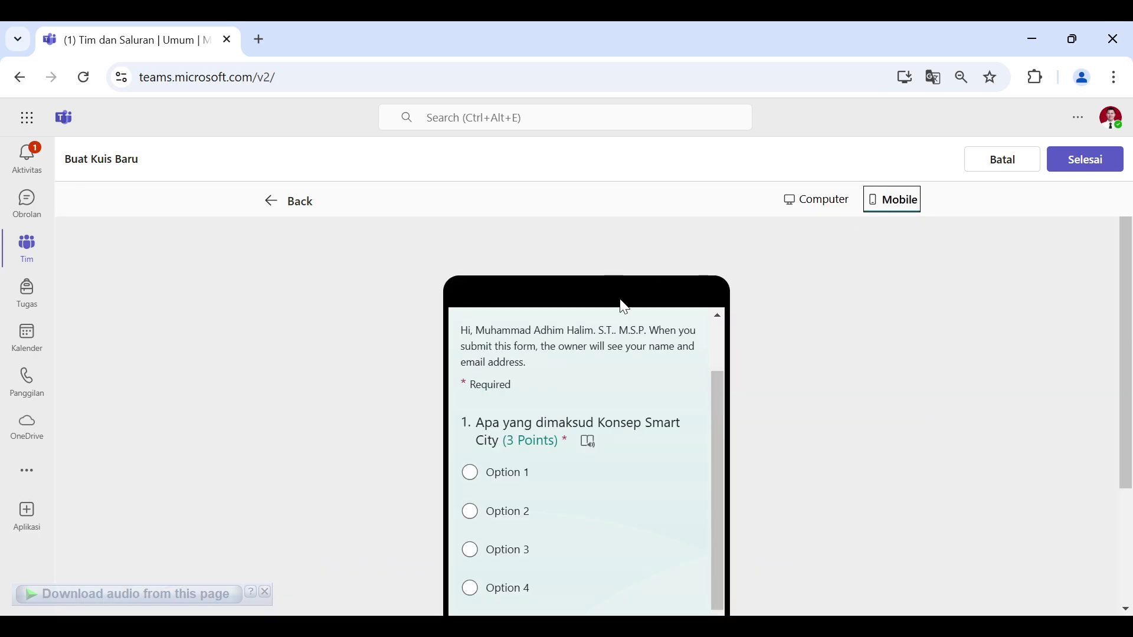
scroll(663, 366, down, 3)
scroll(677, 406, down, 3)
scroll(664, 435, up, 4)
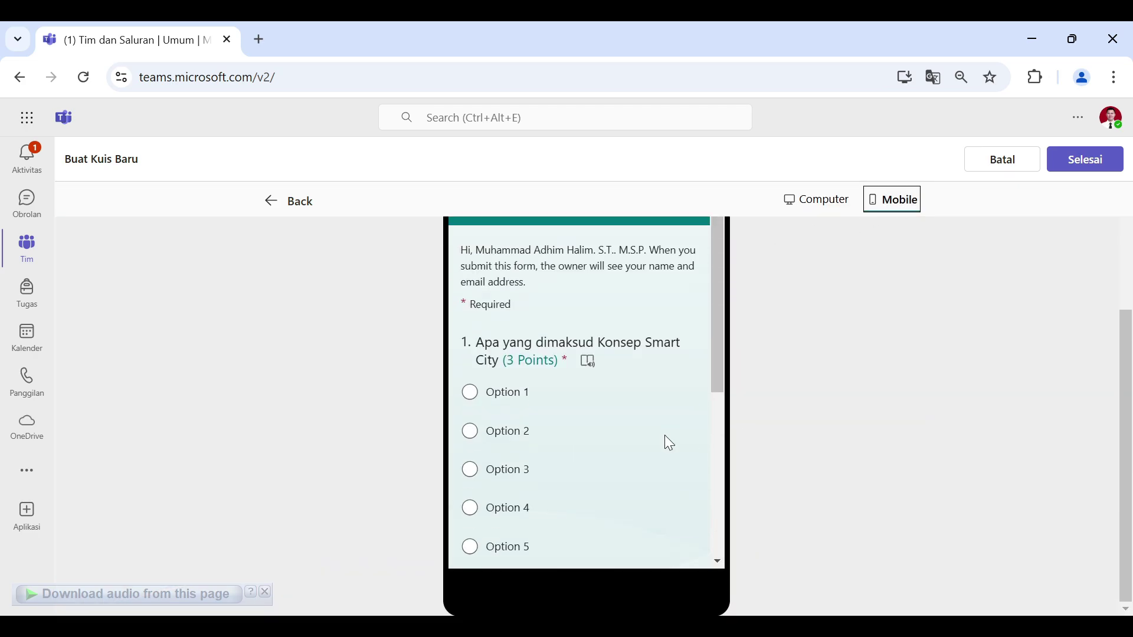
scroll(667, 413, up, 4)
scroll(598, 399, down, 2)
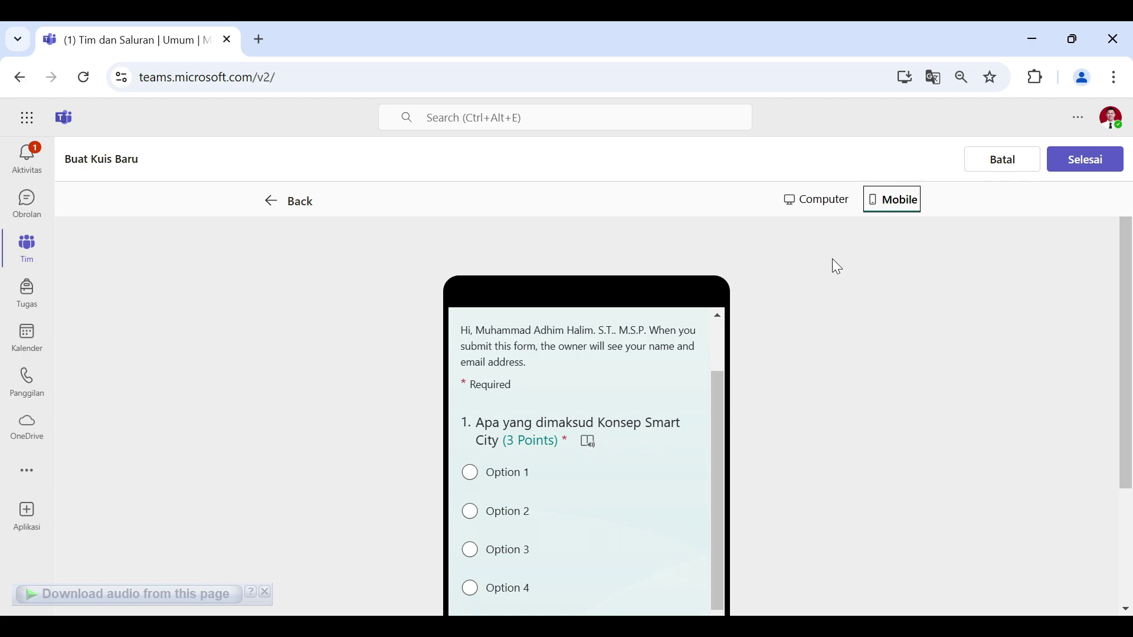
Step: Finish the quiz and set Quiz 1 due Wednesday 30 Oct 2024 at 10.00
click(1084, 165)
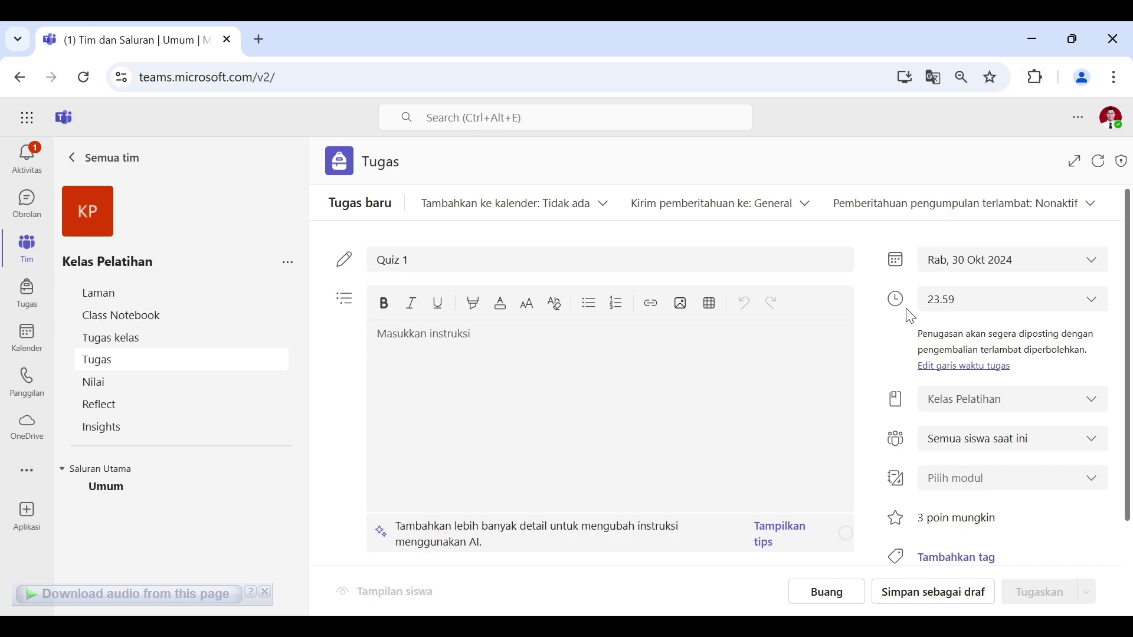
click(1001, 269)
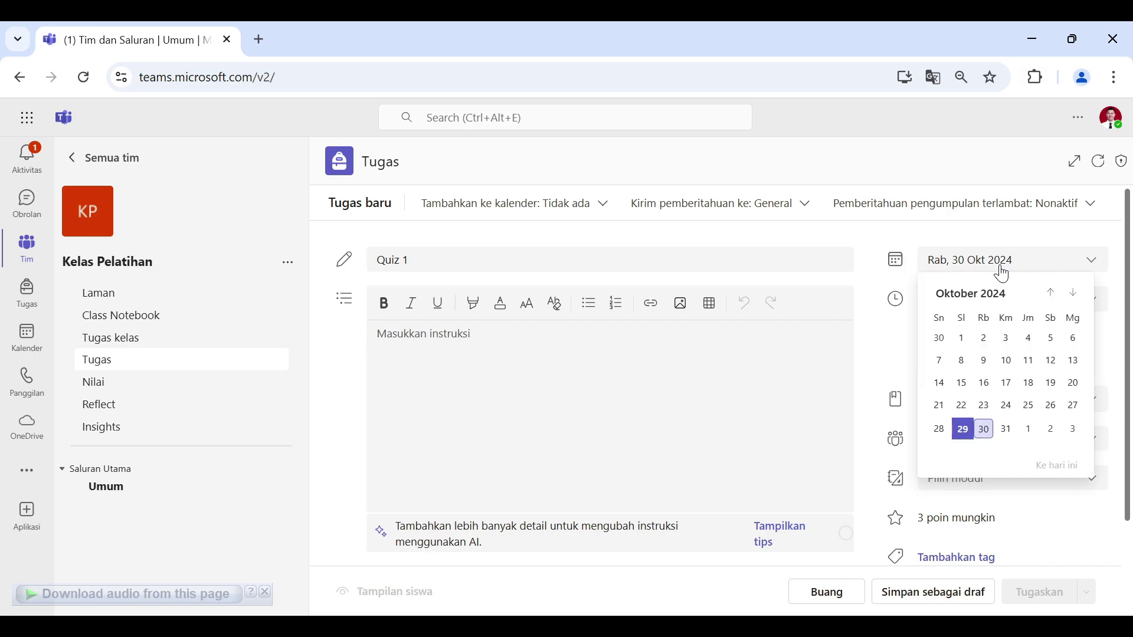
scroll(982, 406, down, 2)
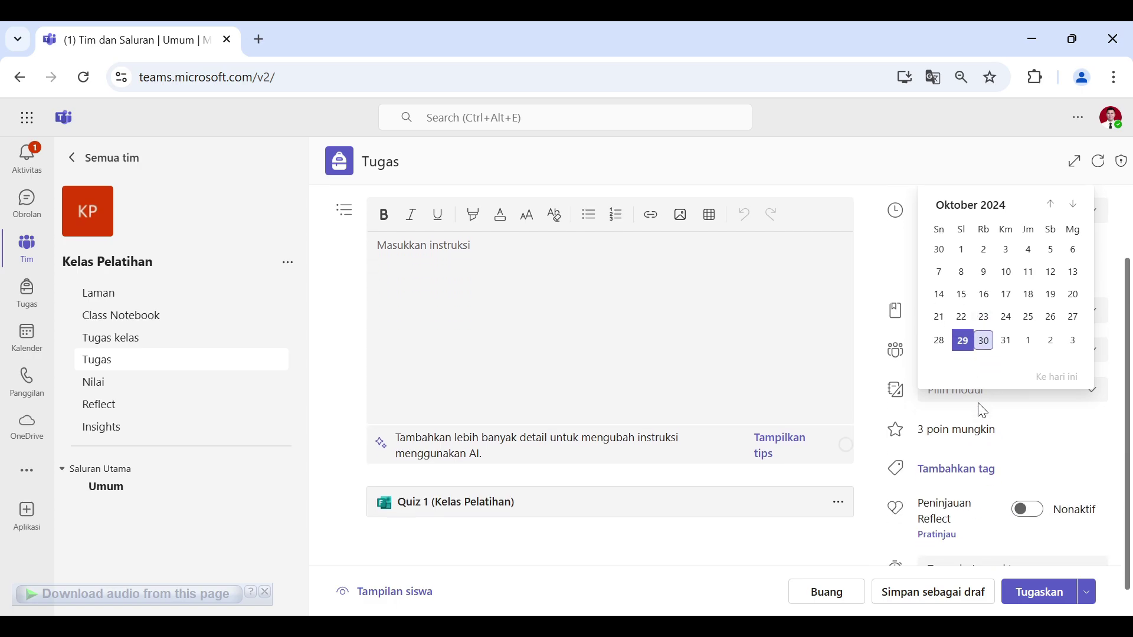
click(983, 345)
click(983, 303)
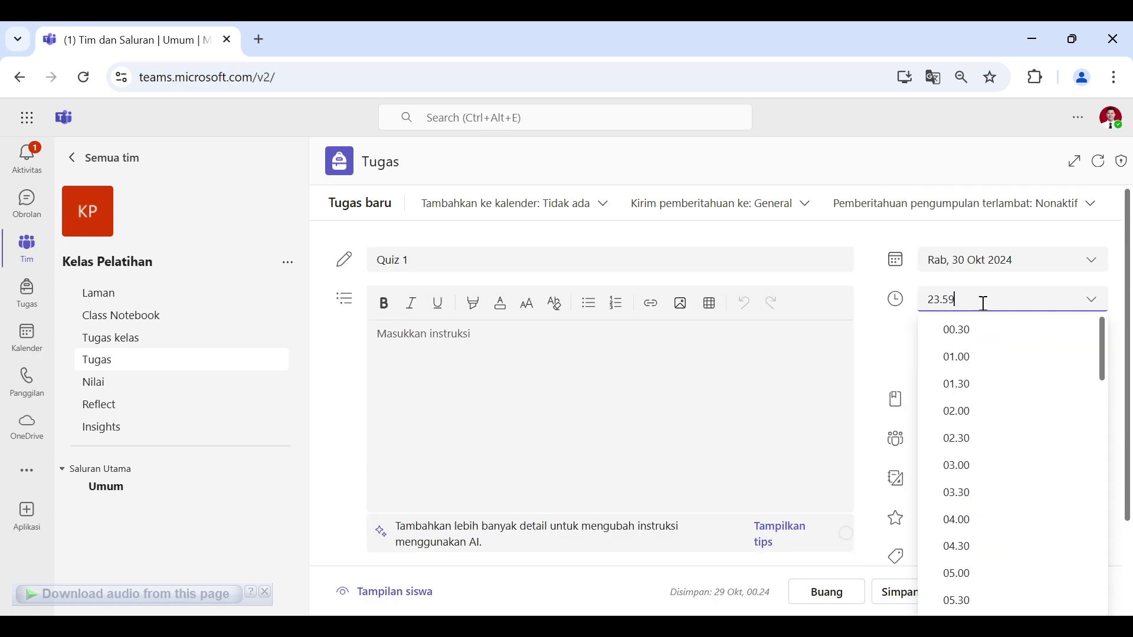
scroll(1011, 486, down, 5)
scroll(1025, 506, down, 3)
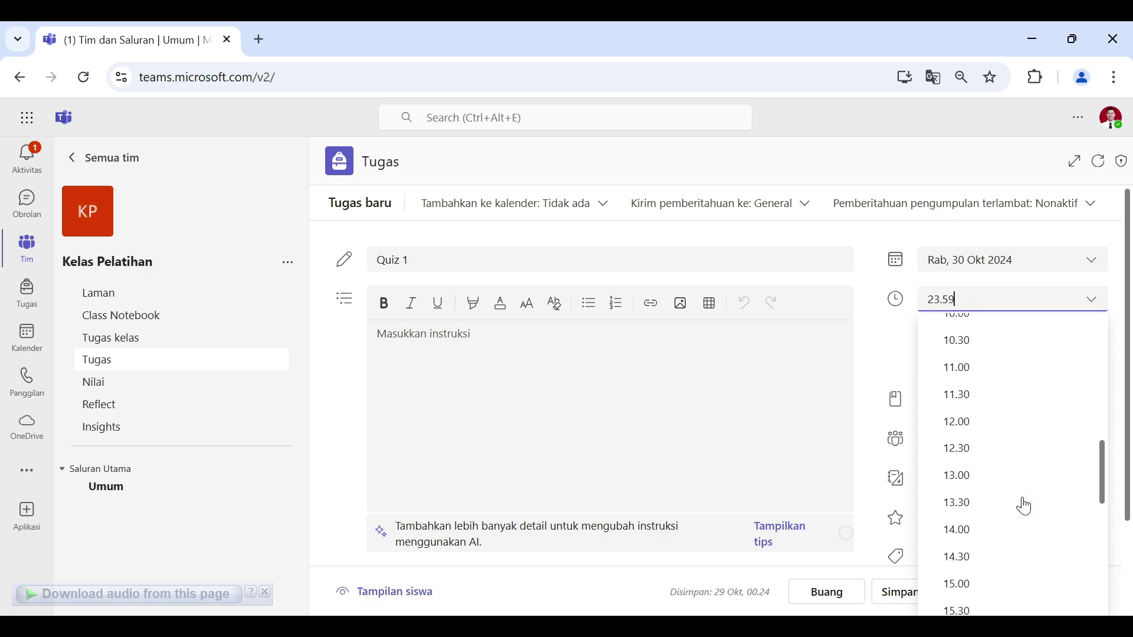
scroll(1025, 506, down, 3)
scroll(981, 417, up, 6)
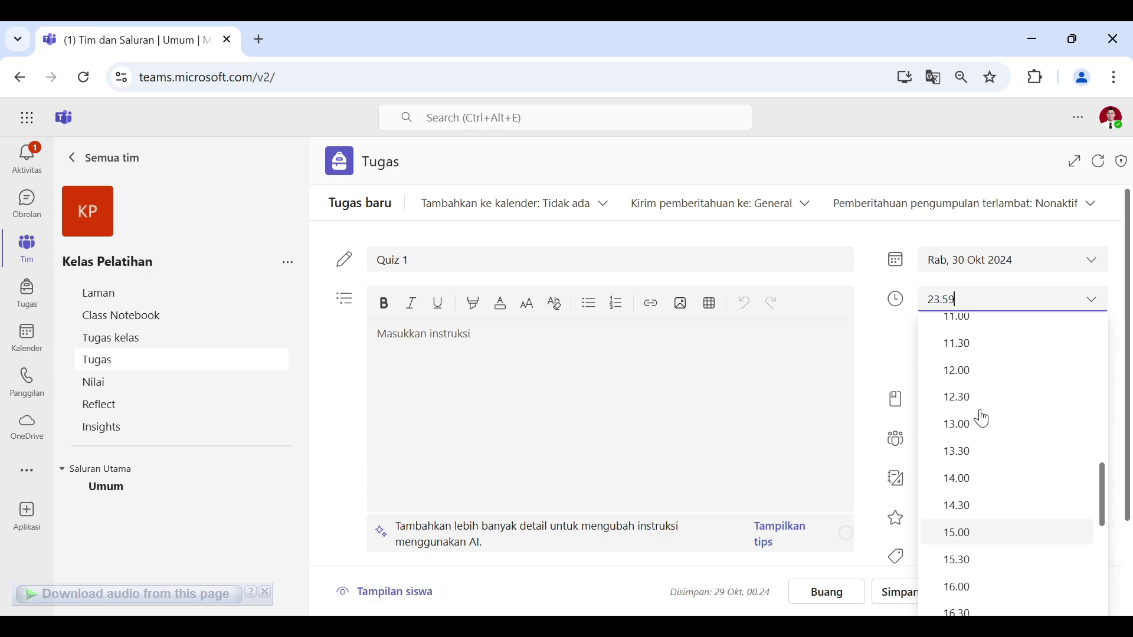
click(962, 494)
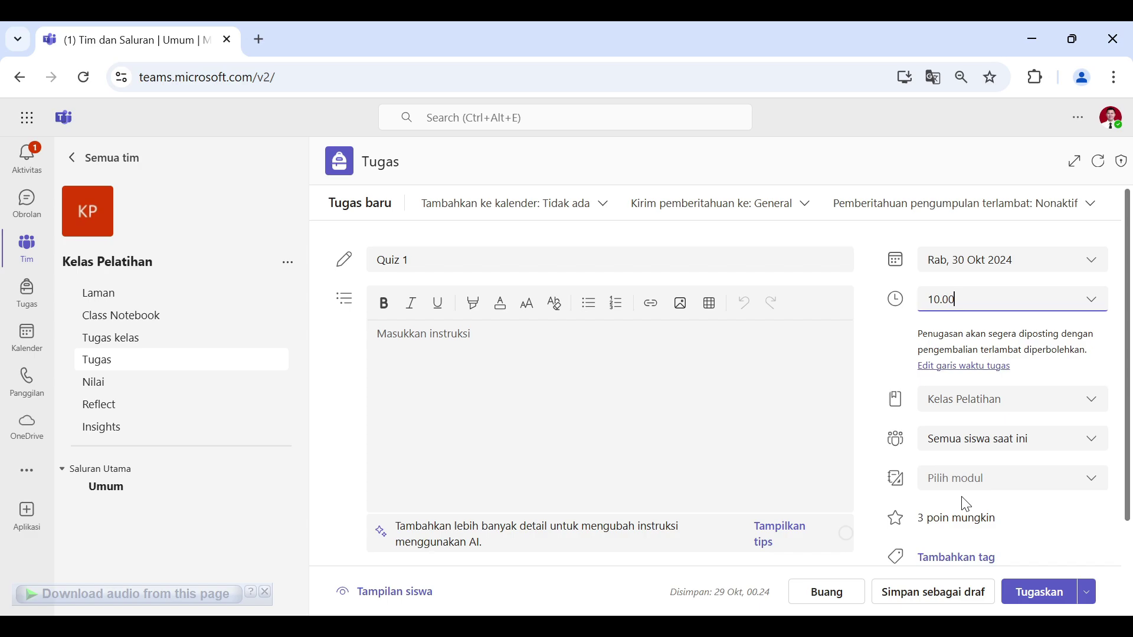
Step: Enable Tanggal penutupan so late Quiz 1 work is accepted until 14.00 on 30 Oct
click(972, 366)
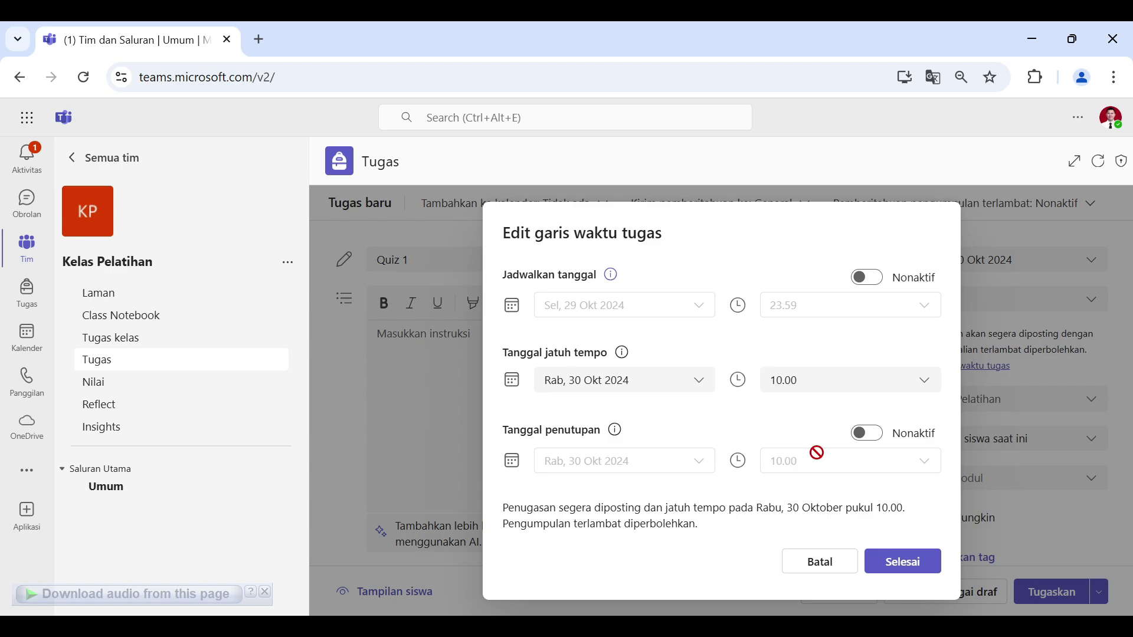
click(867, 436)
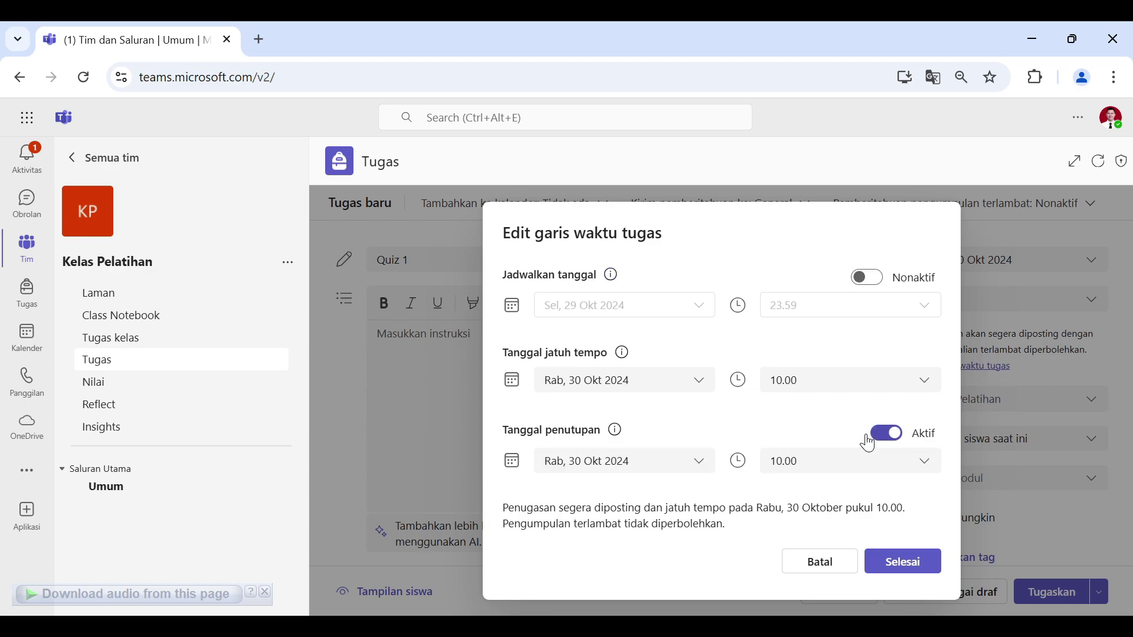
click(816, 469)
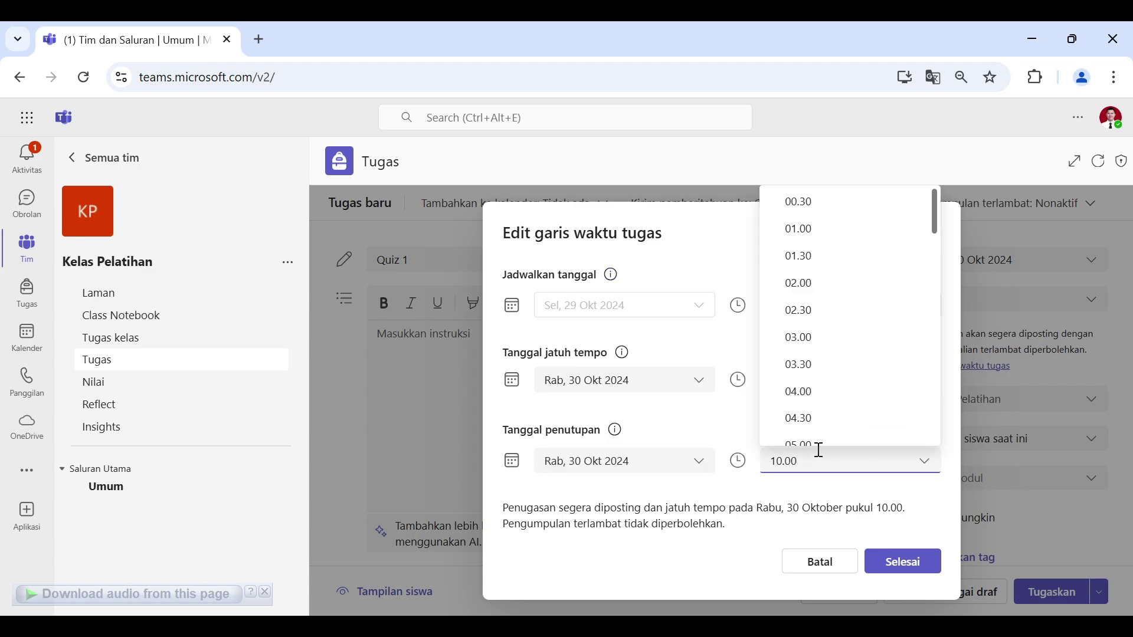
scroll(832, 354, down, 5)
scroll(834, 356, down, 5)
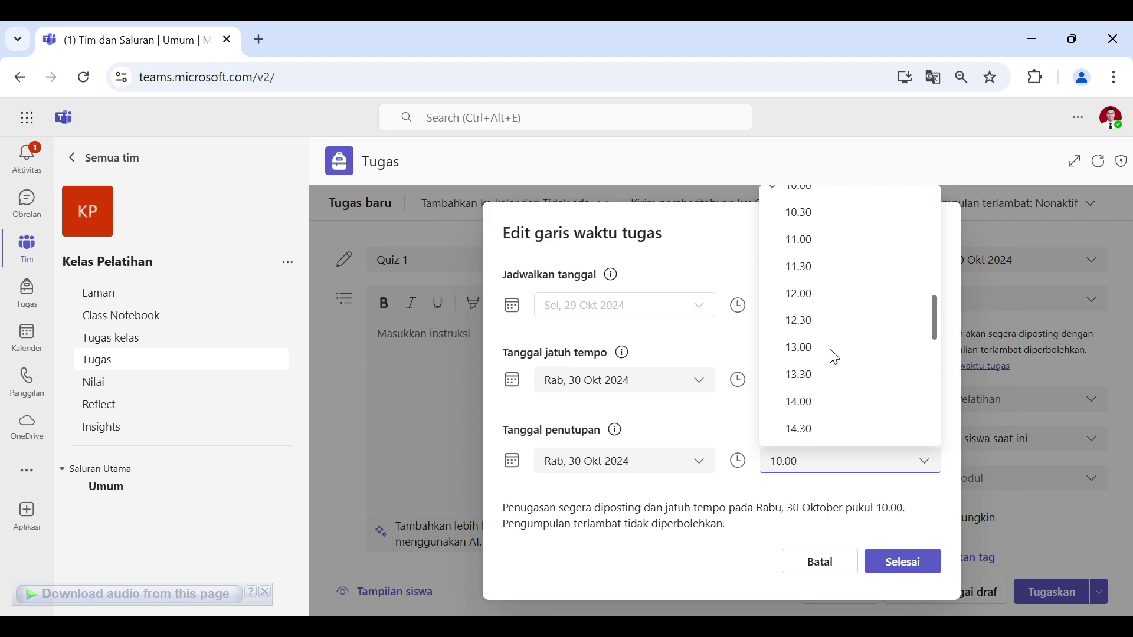
click(801, 403)
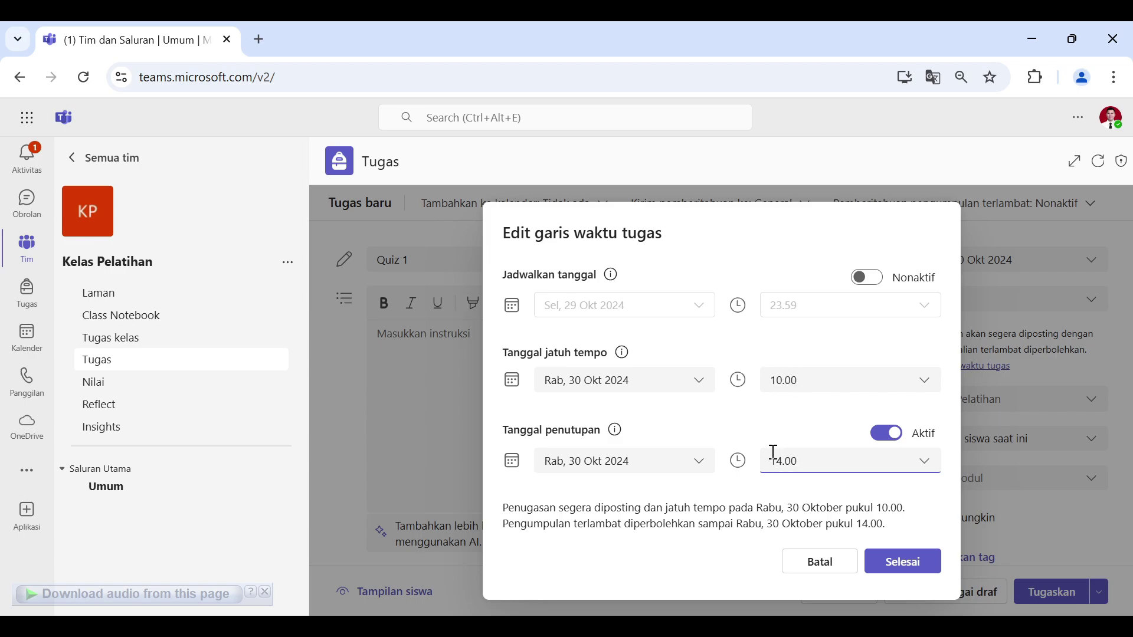
click(906, 566)
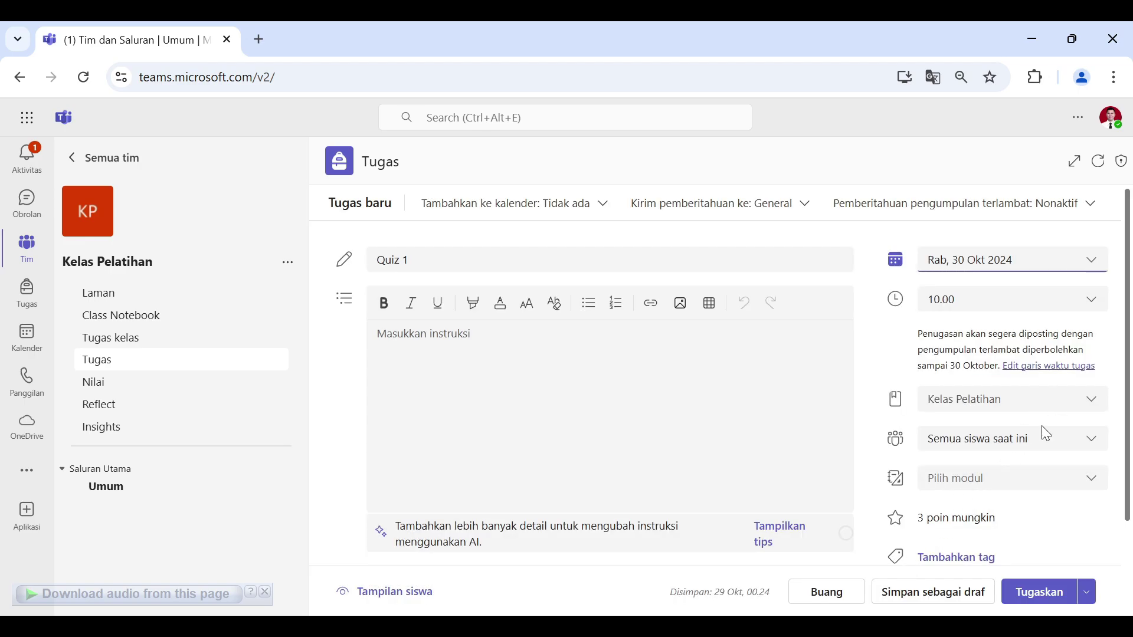
Step: Assign Quiz 1 to all current and future students under Materi Pertemuan 1 Smart City
click(1023, 442)
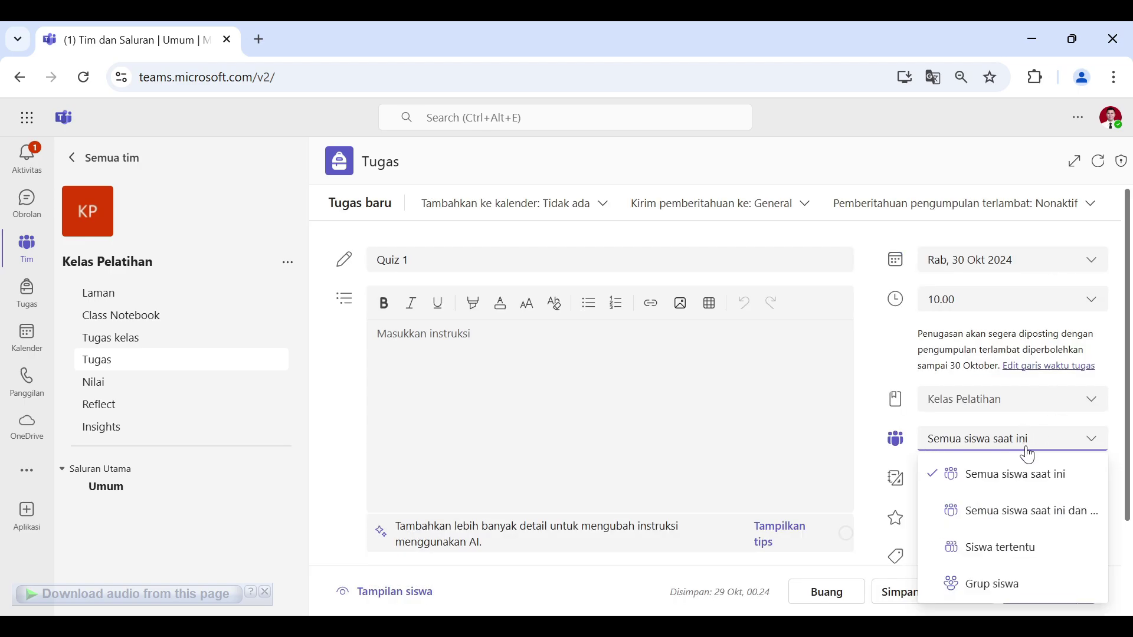
click(1033, 523)
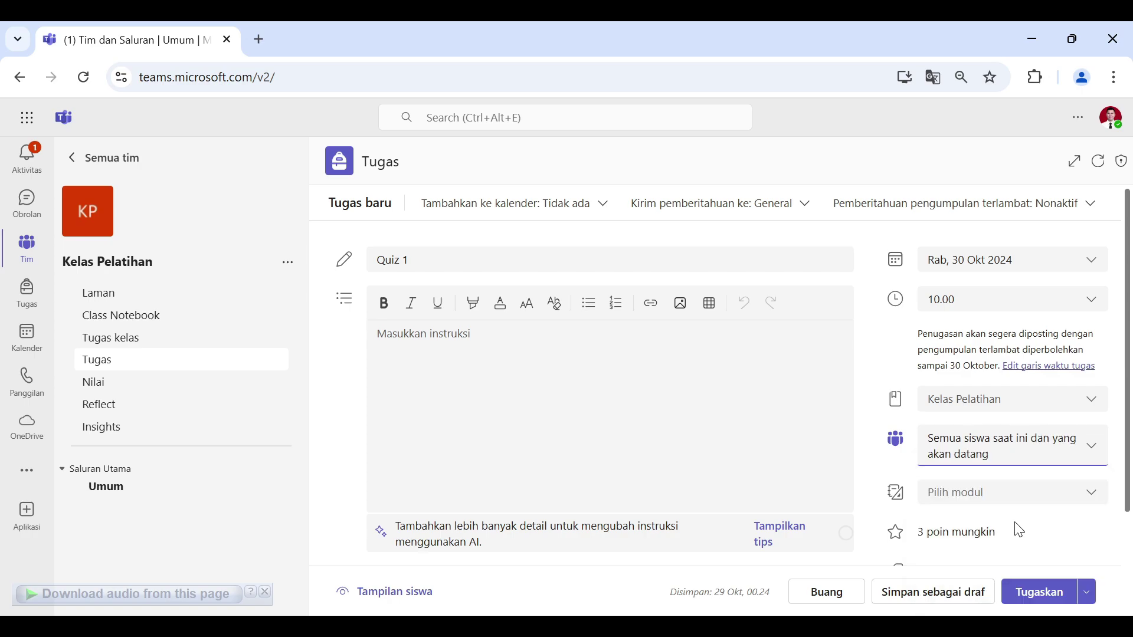
click(986, 494)
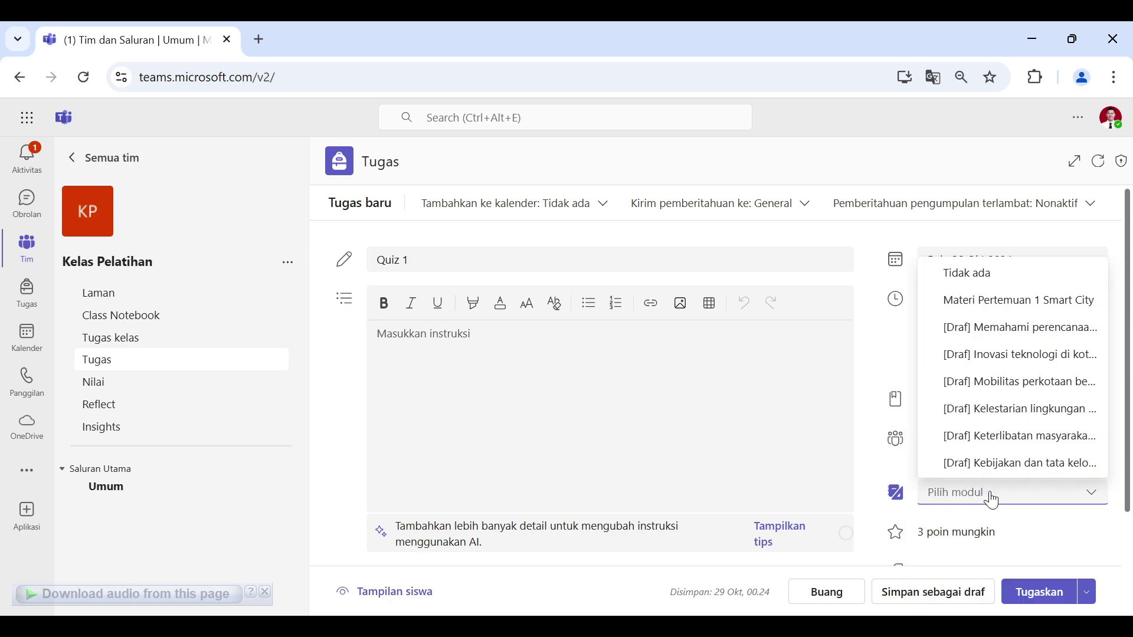
scroll(1026, 502, down, 2)
scroll(1015, 334, up, 2)
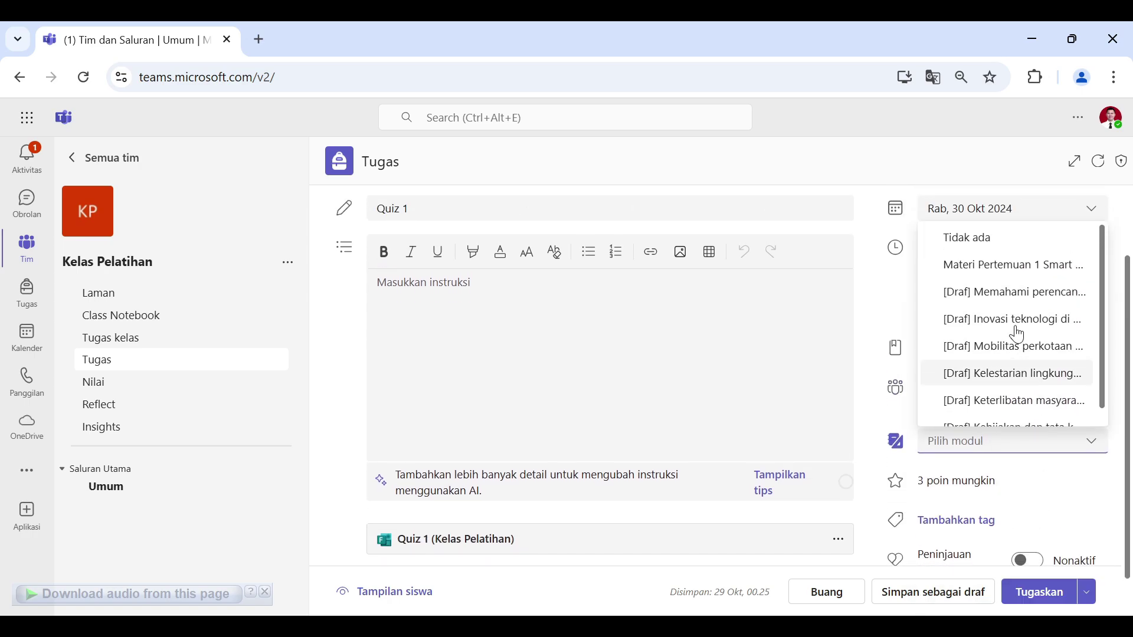
click(1023, 302)
scroll(1069, 457, down, 2)
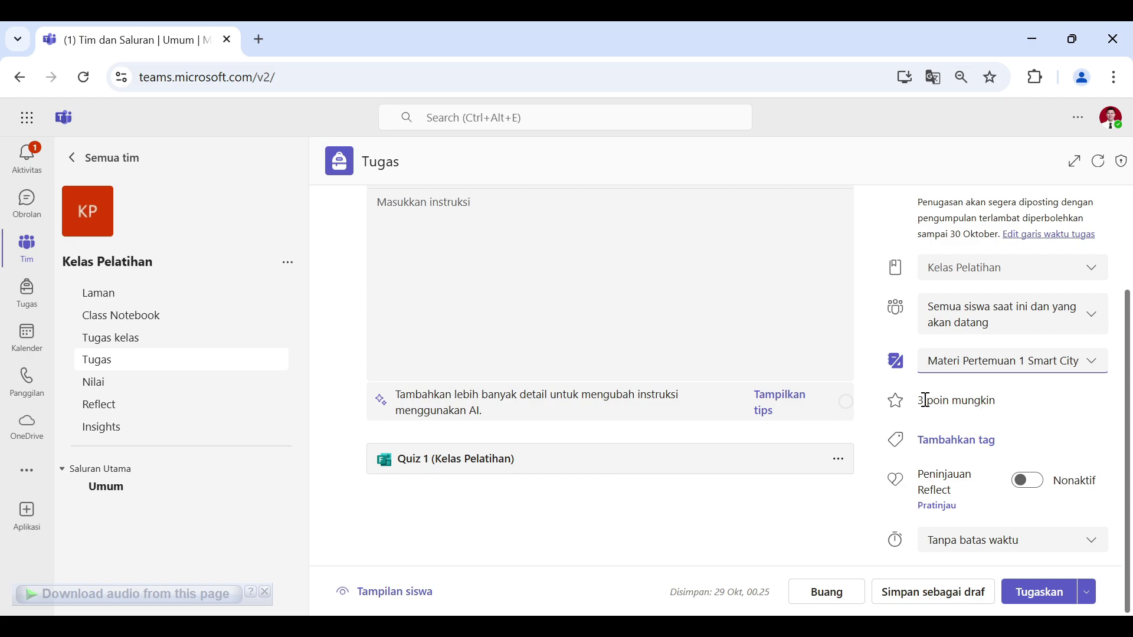
Step: Keep Quiz 1 at 3 points, enable Peninjauan Reflect, and assign it now
click(925, 400)
click(1039, 431)
click(1030, 487)
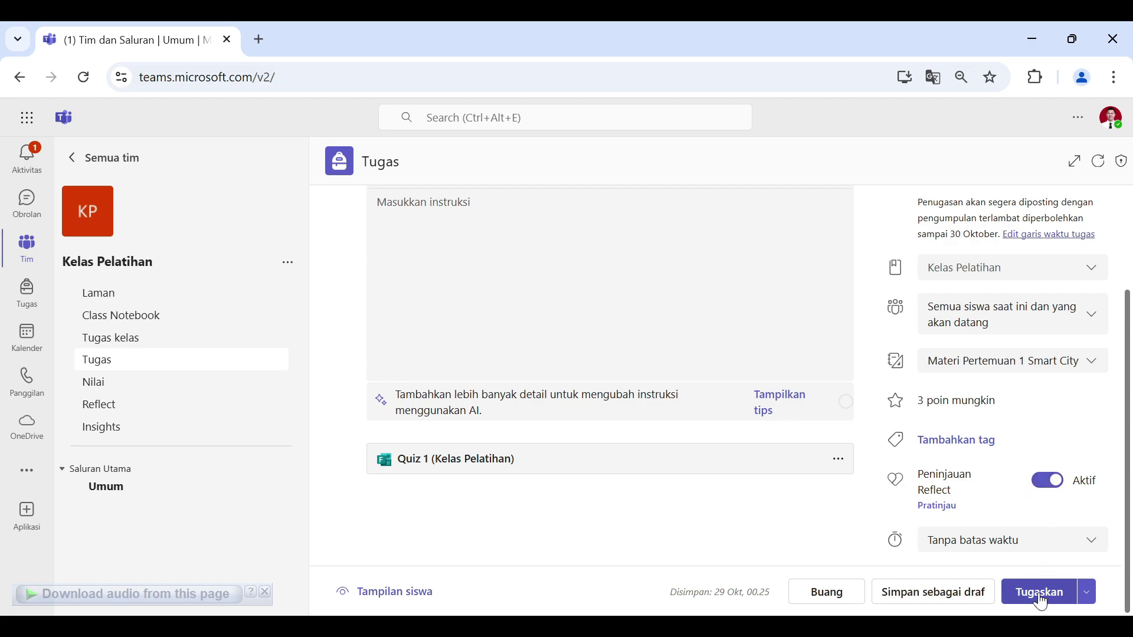
click(1086, 592)
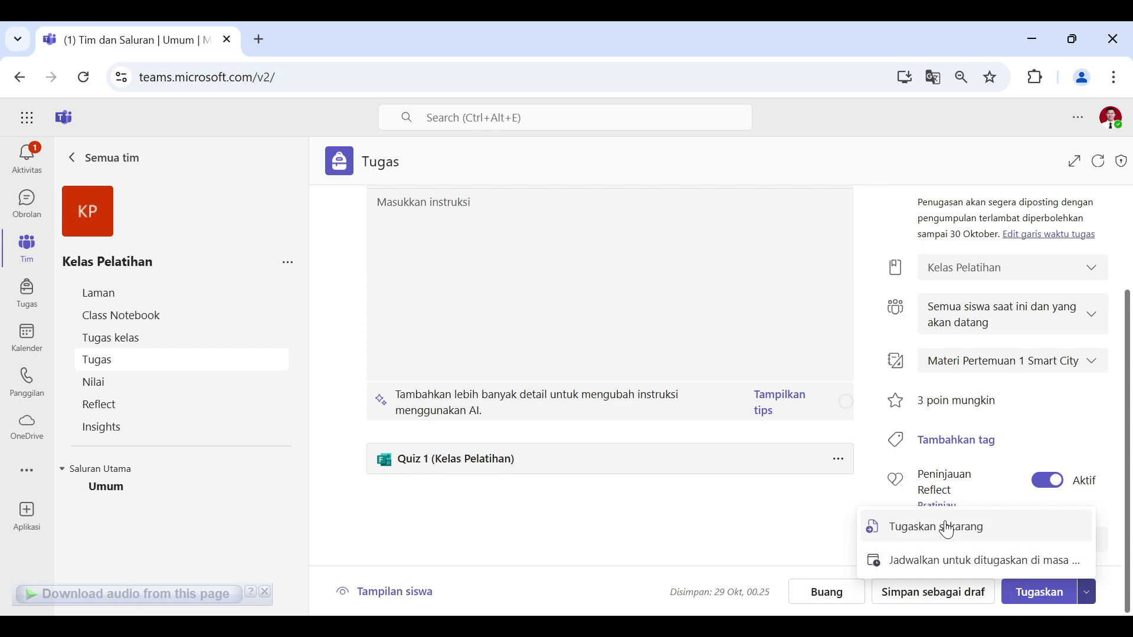
click(1037, 593)
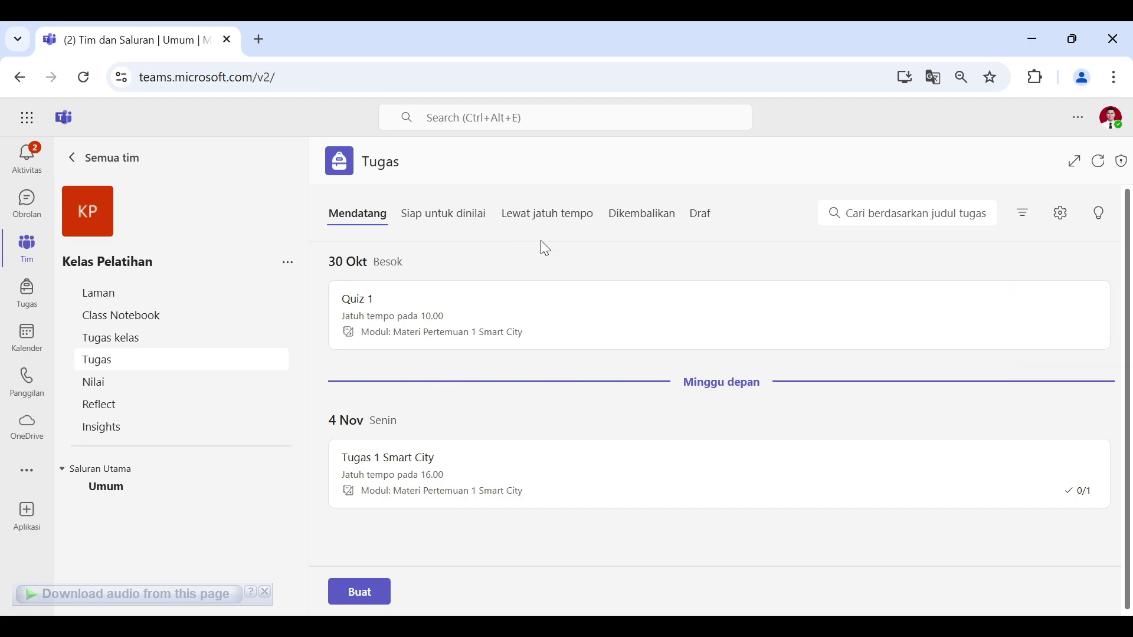
Step: Open the Nilai page to see grades for Tugas 1 Smart City (100 poin) and Quiz 1 (3 poin)
click(124, 389)
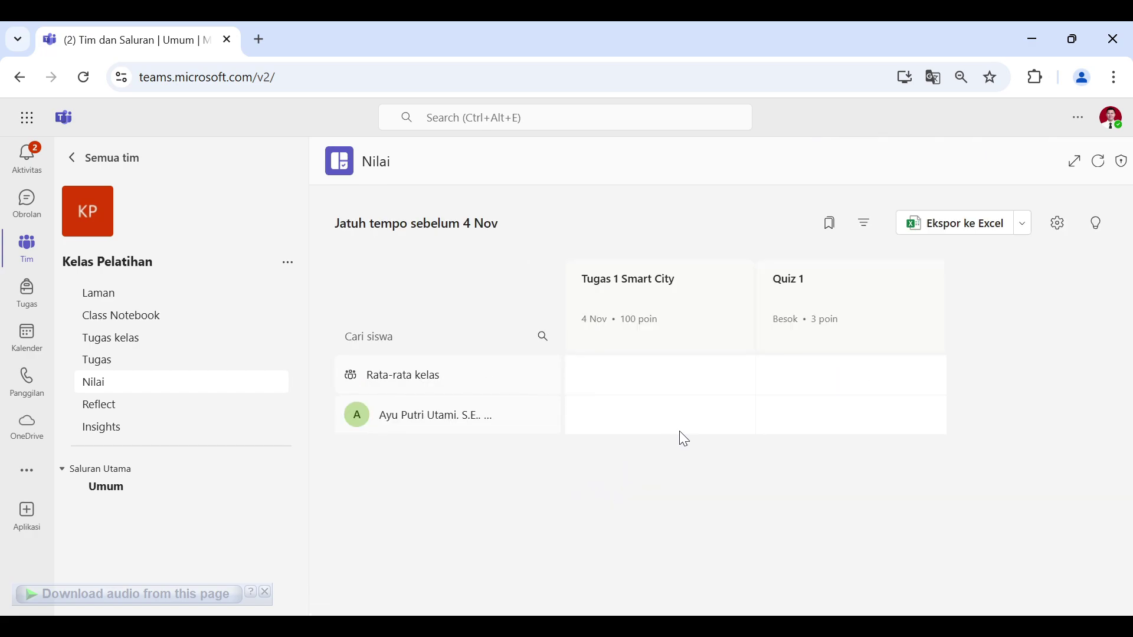
click(683, 413)
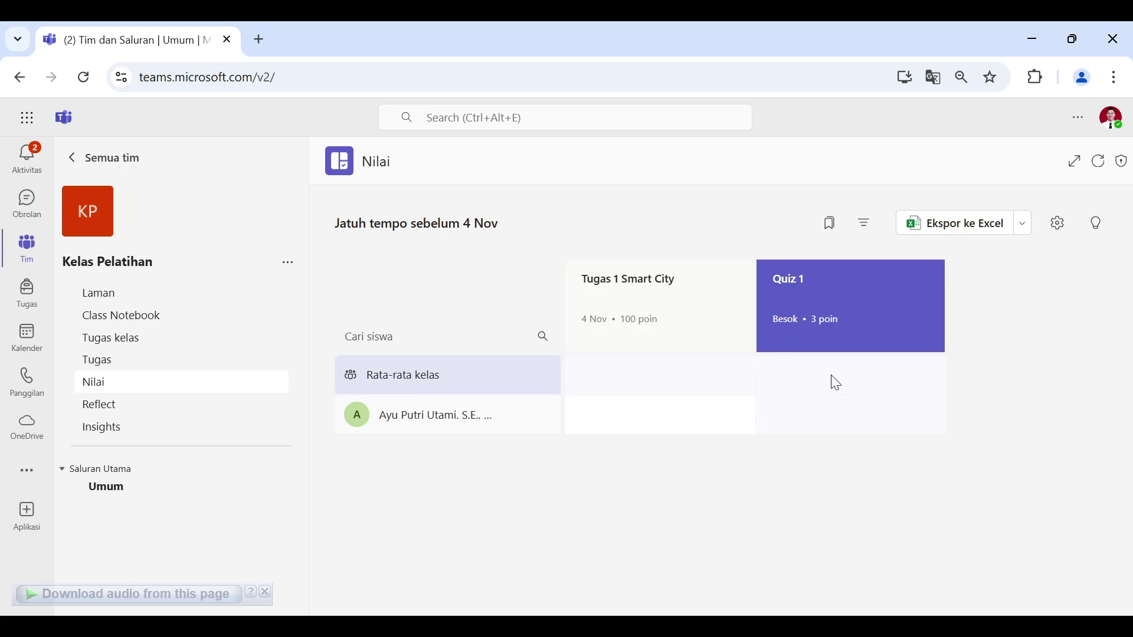
click(718, 422)
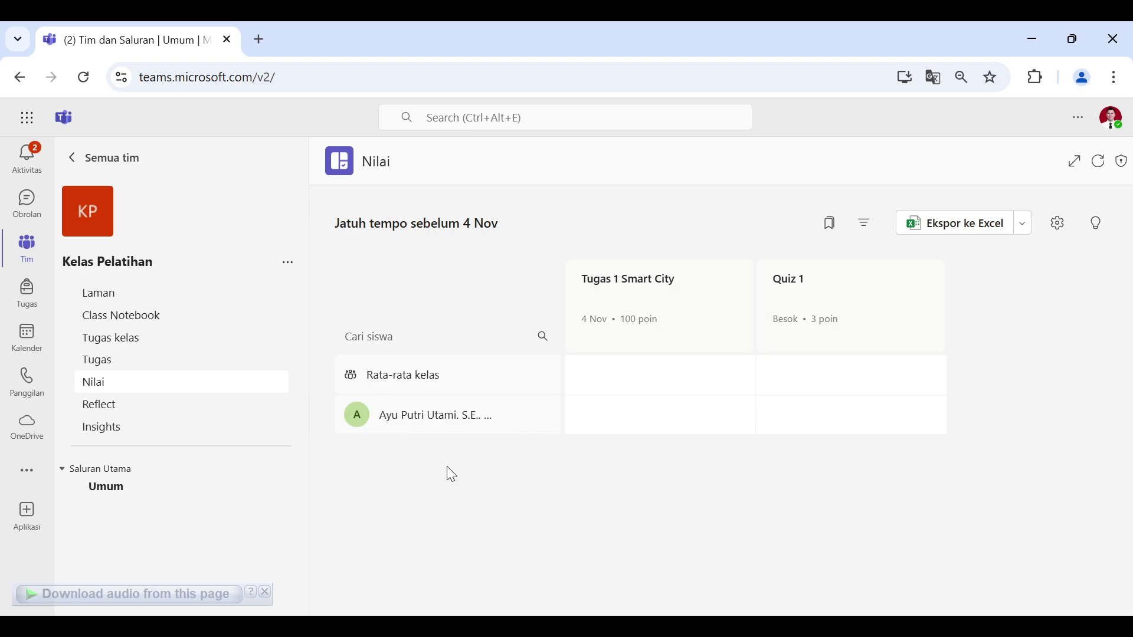
click(444, 421)
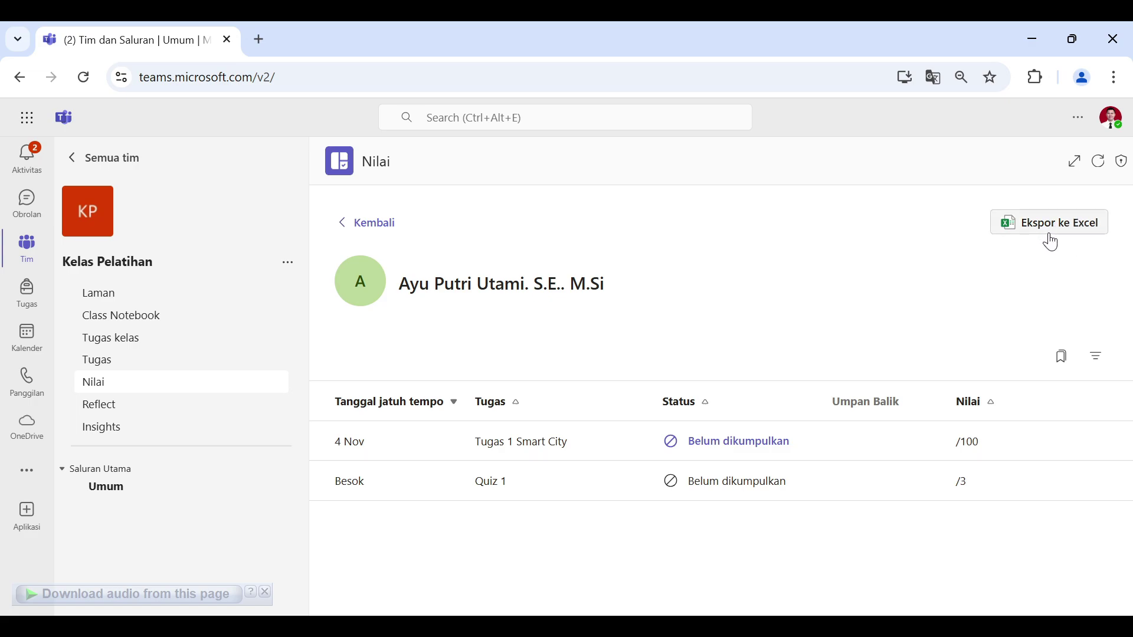
click(355, 234)
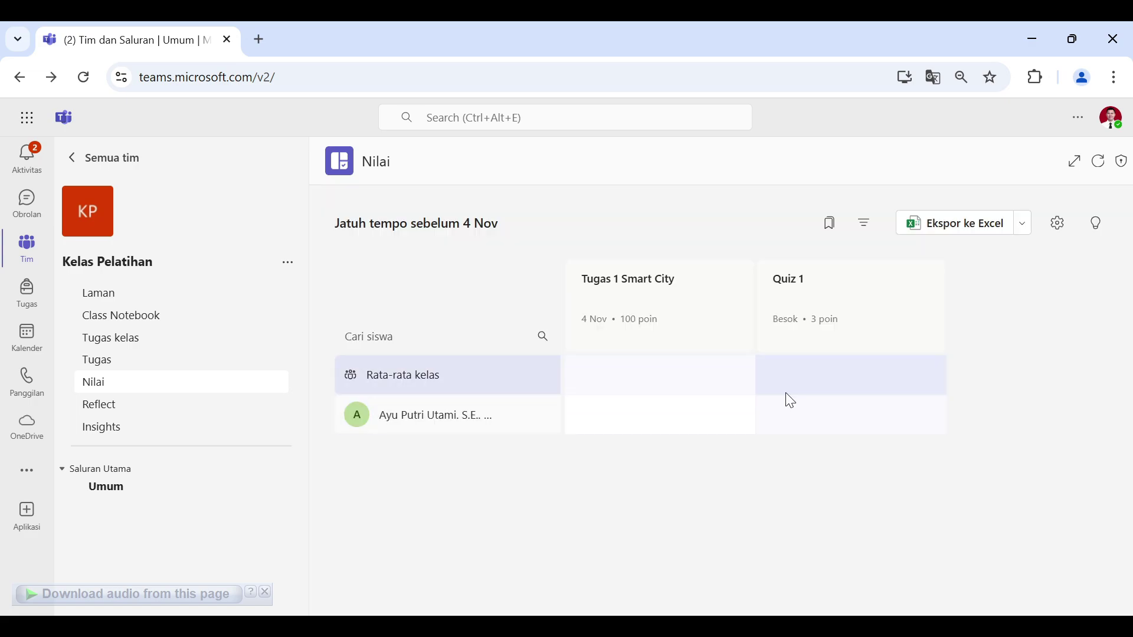
Step: Open Reflect, look through the Putar, Pindahkan and Papan Emosi pages, then return to Peninjauan check-ins
click(164, 410)
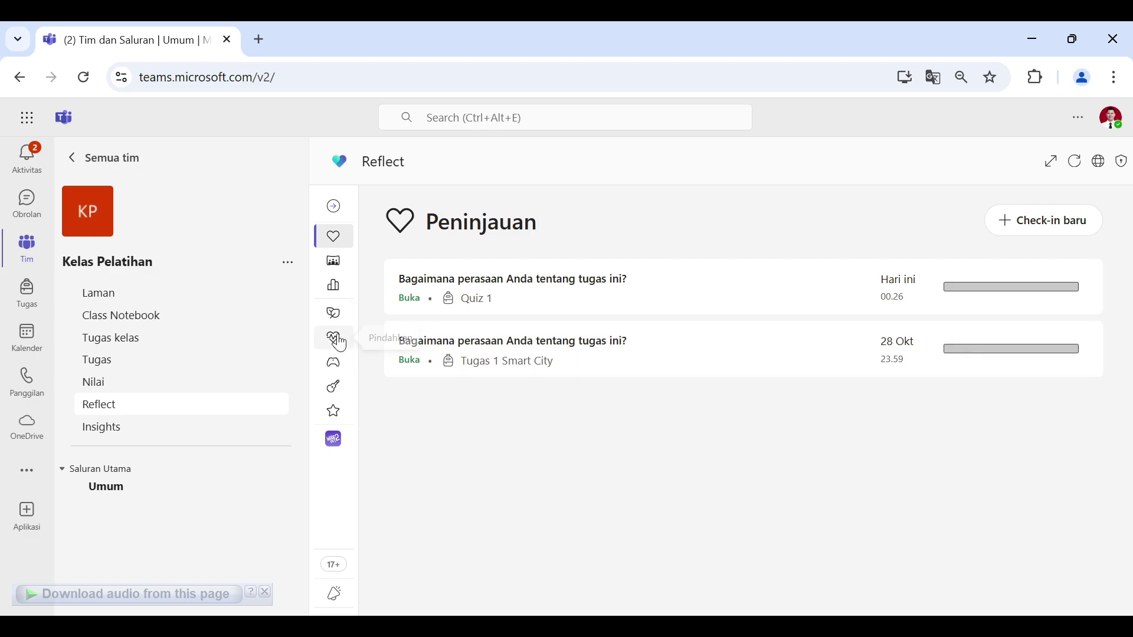
click(332, 363)
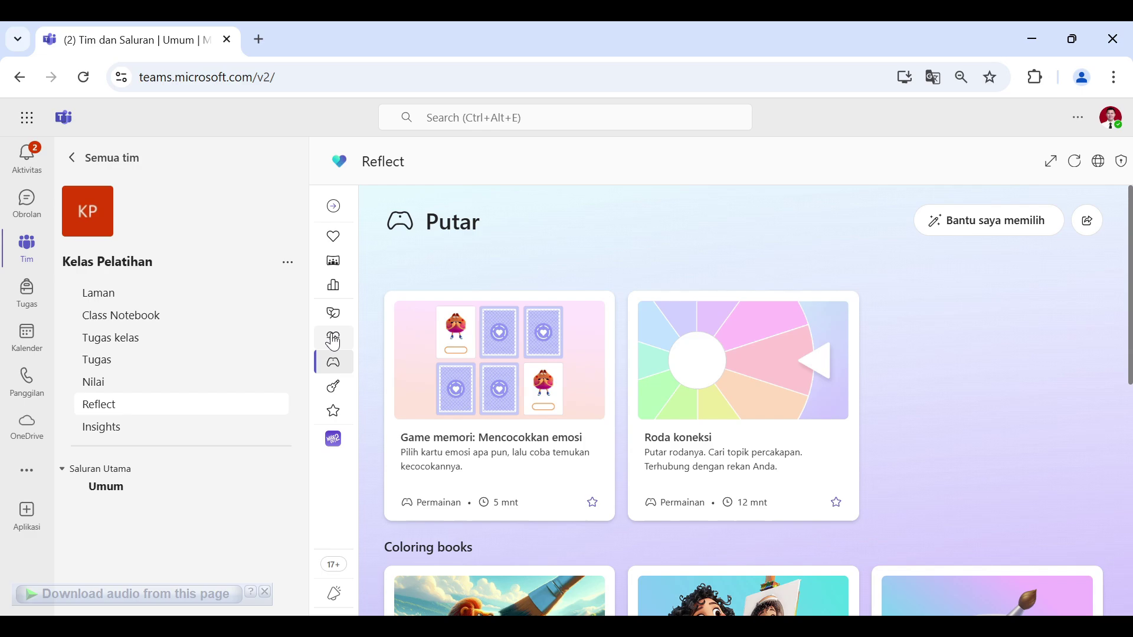
click(333, 339)
click(334, 313)
click(333, 262)
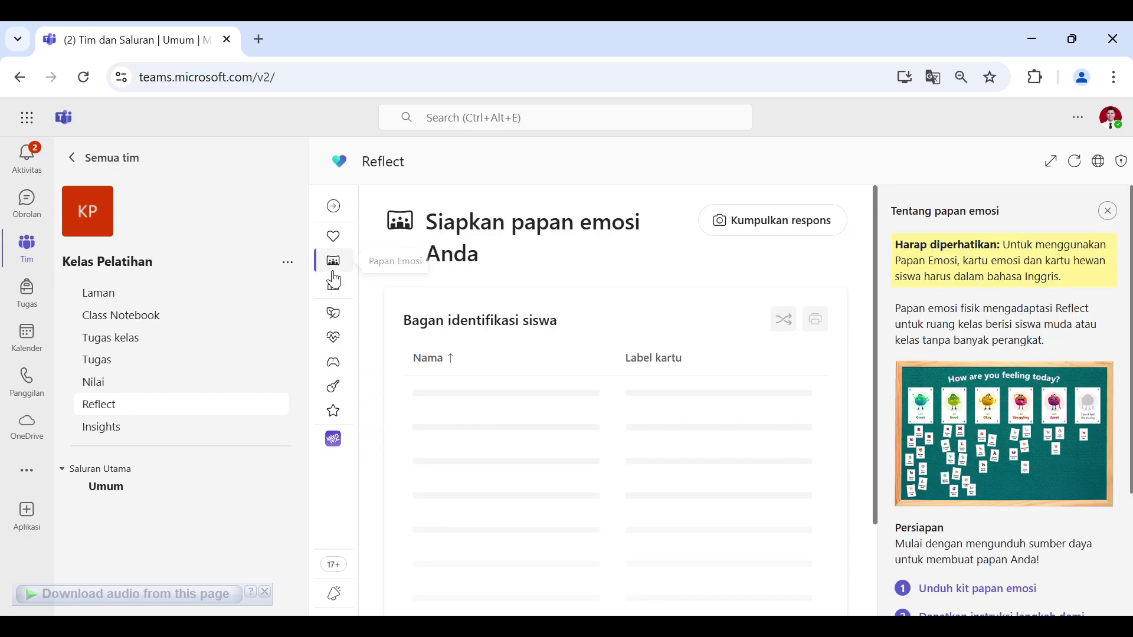
click(334, 237)
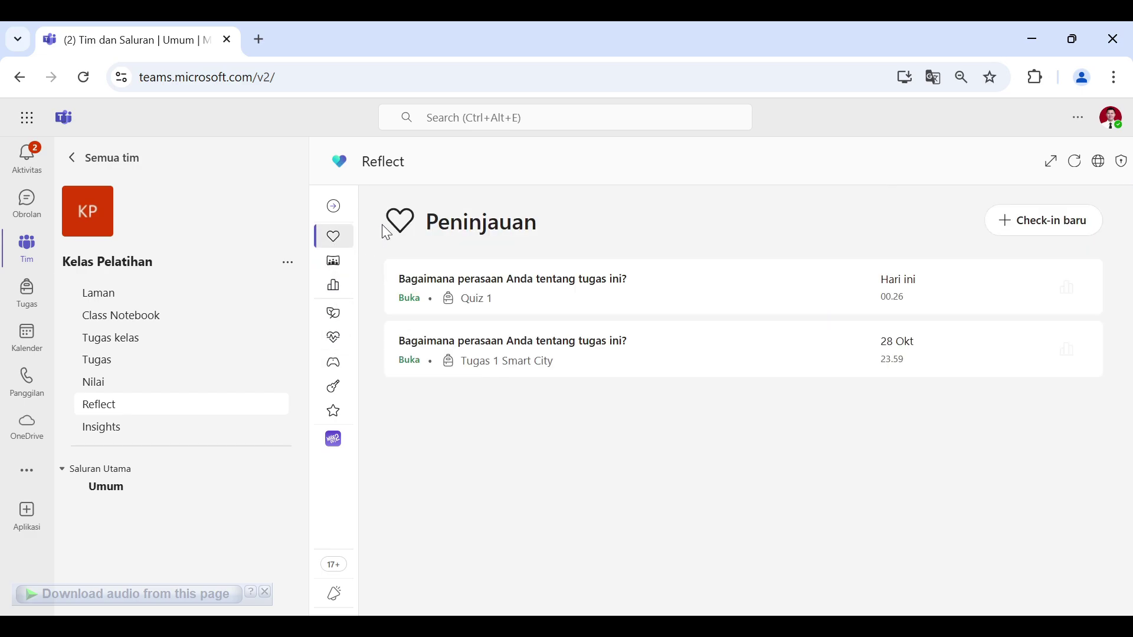
Step: Open the Kelas Pelatihan Insights Tugas report, compare Status kemajuan and Statistik pengumpulan, and review Daftar Siswa
click(177, 432)
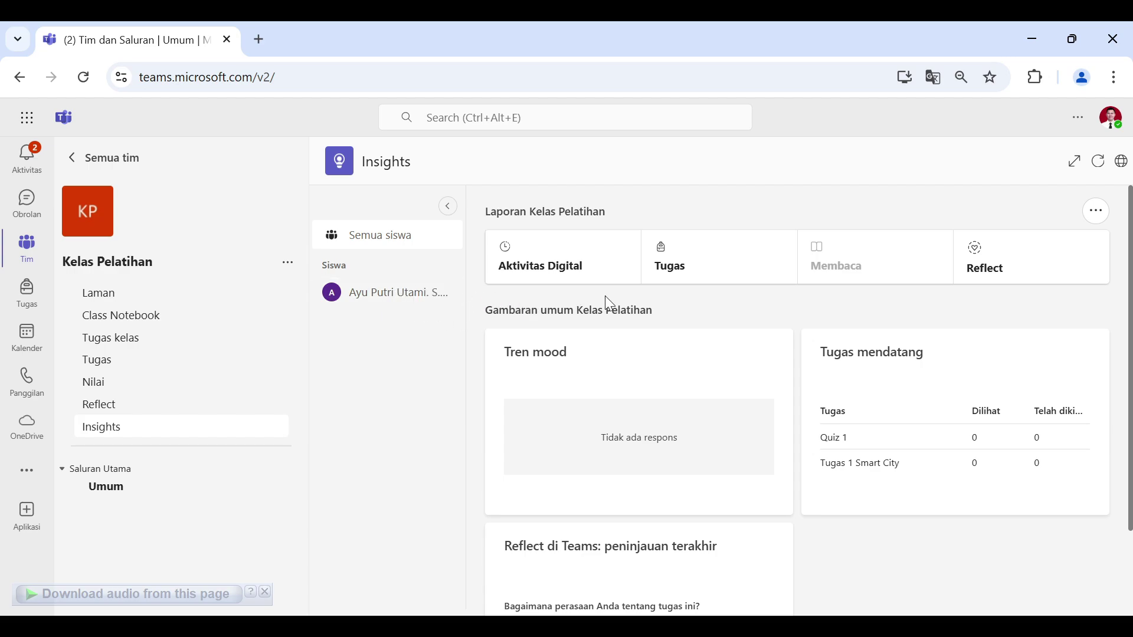
click(706, 273)
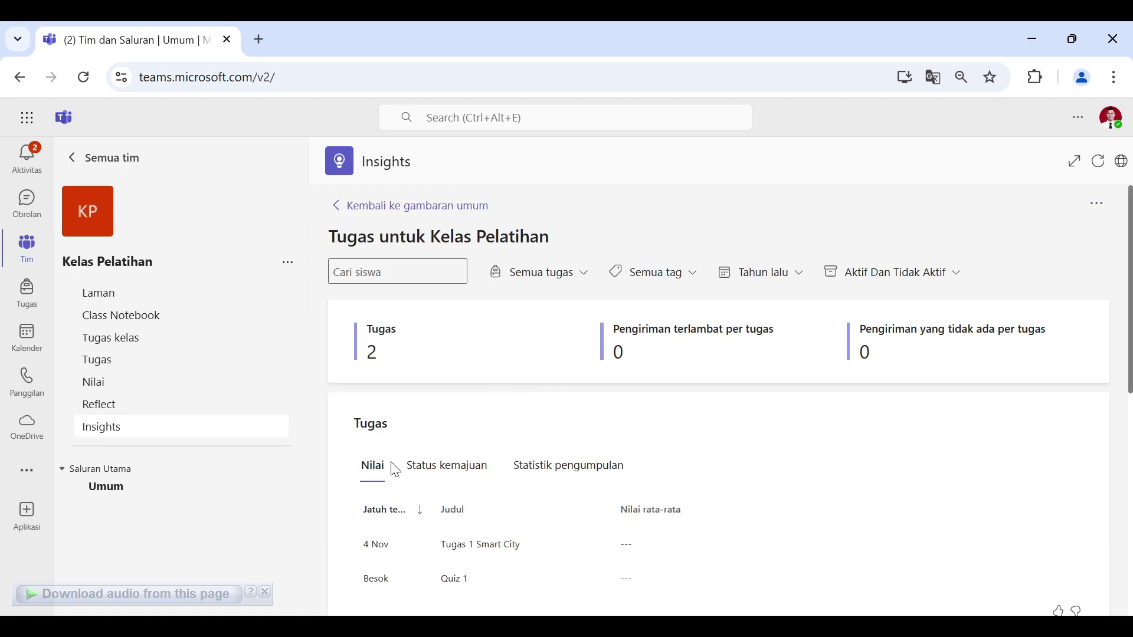
scroll(385, 470, down, 1)
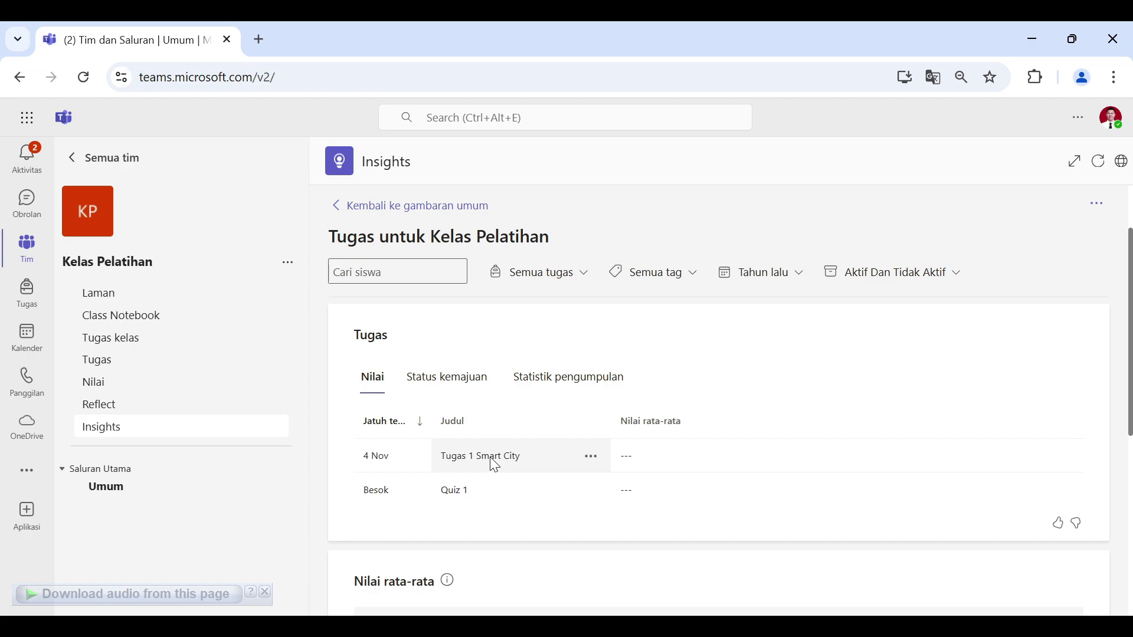
click(464, 383)
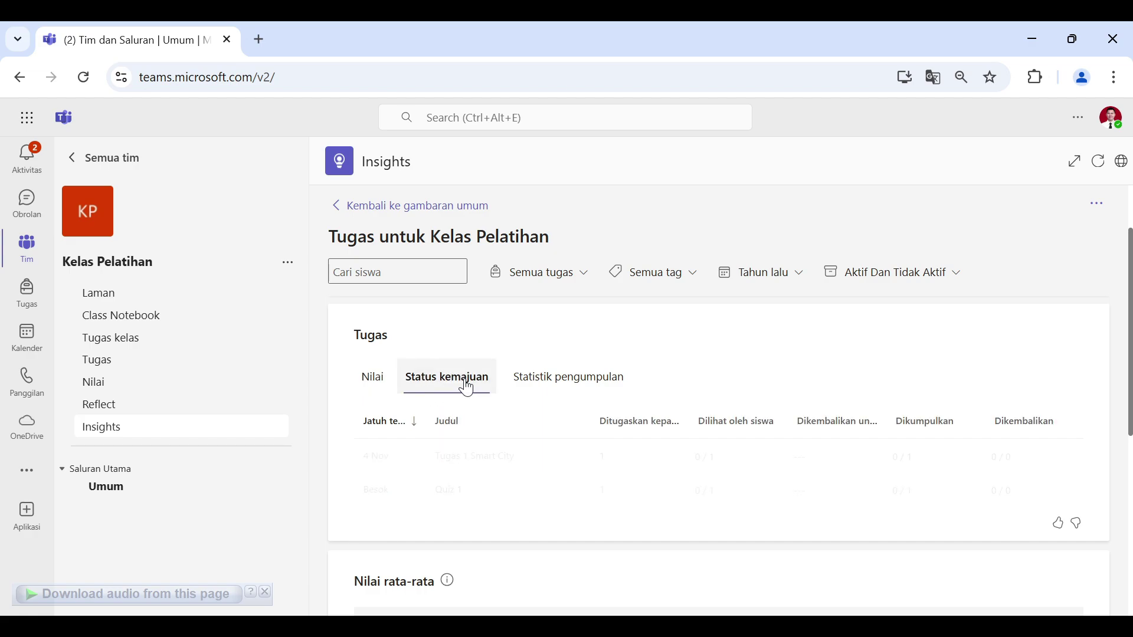
click(543, 392)
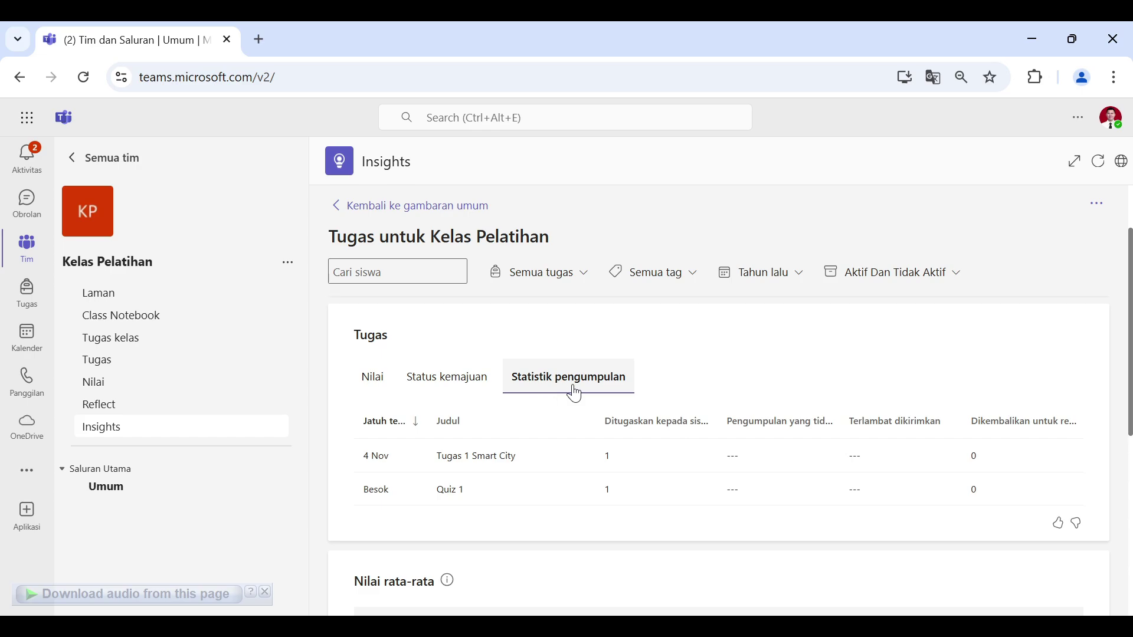
scroll(776, 377, down, 2)
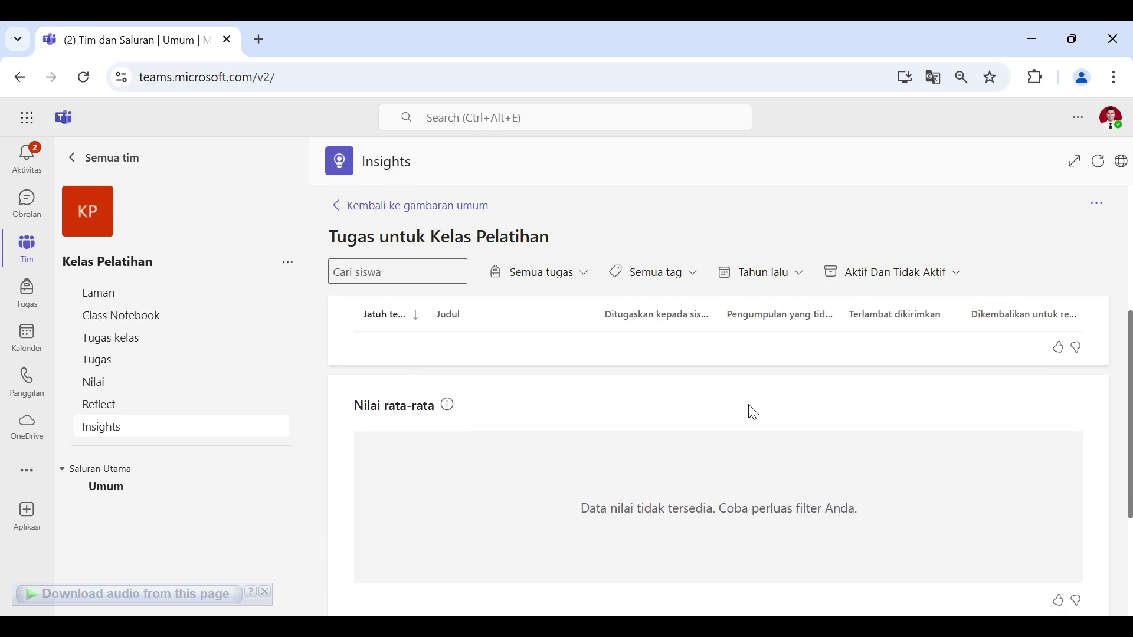
scroll(850, 451, down, 3)
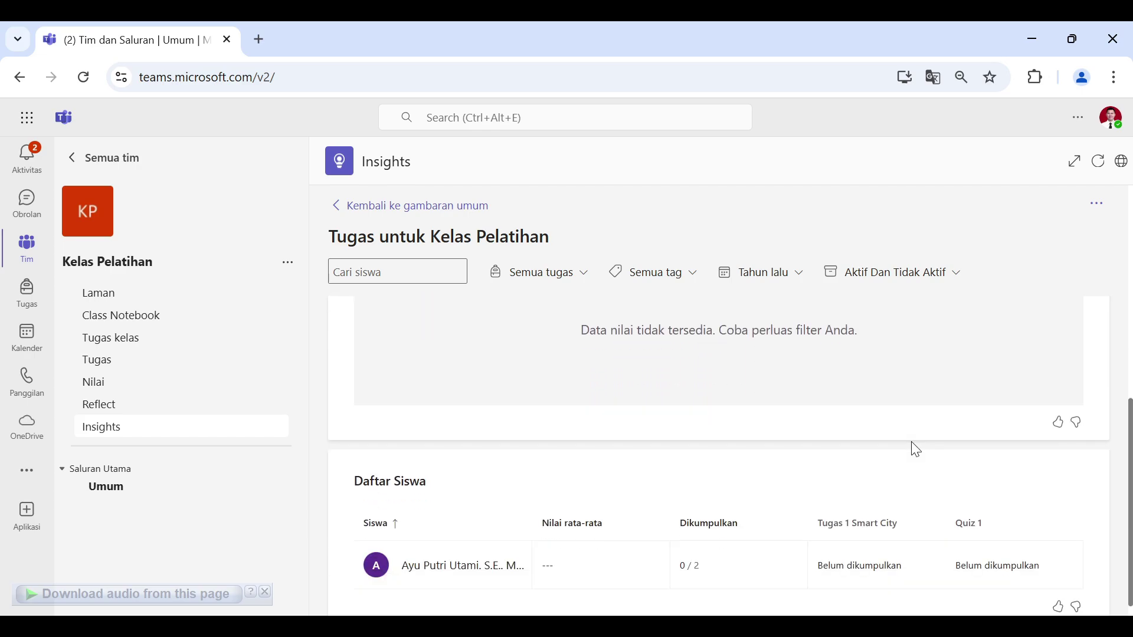
scroll(915, 449, down, 1)
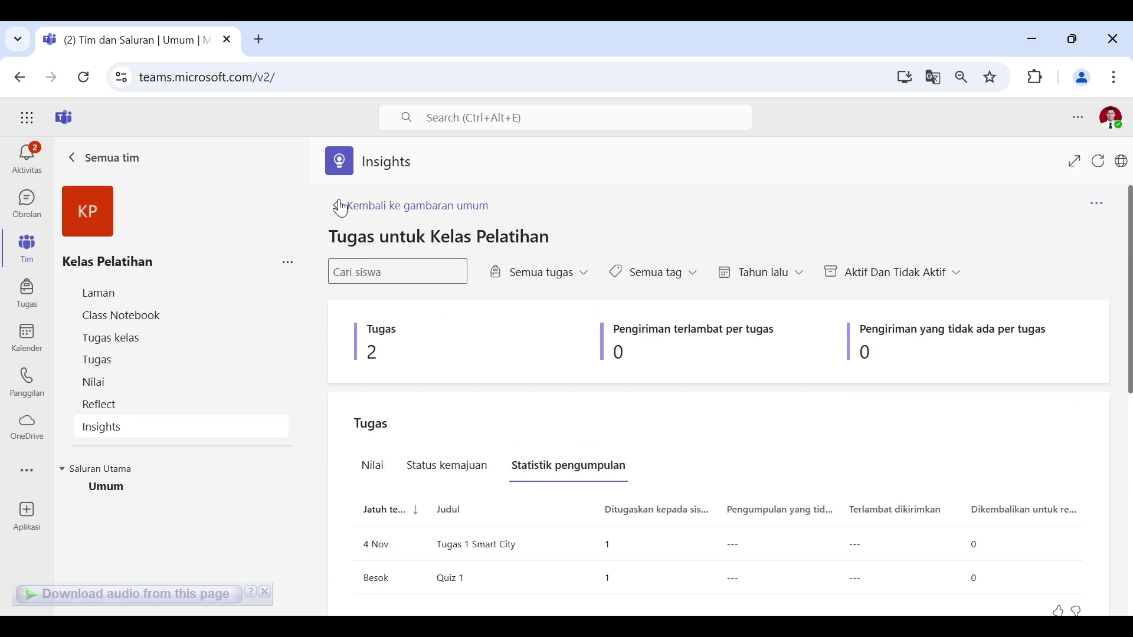
Step: Go back to the Insights overview, then show all three class teams on the Tim page
click(341, 207)
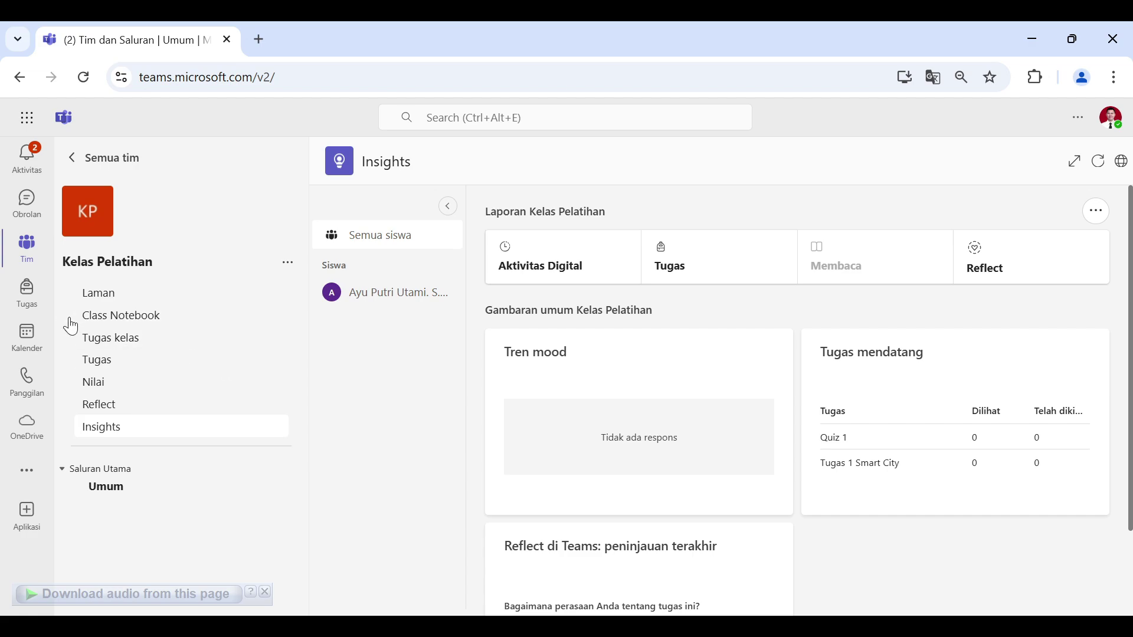
click(36, 256)
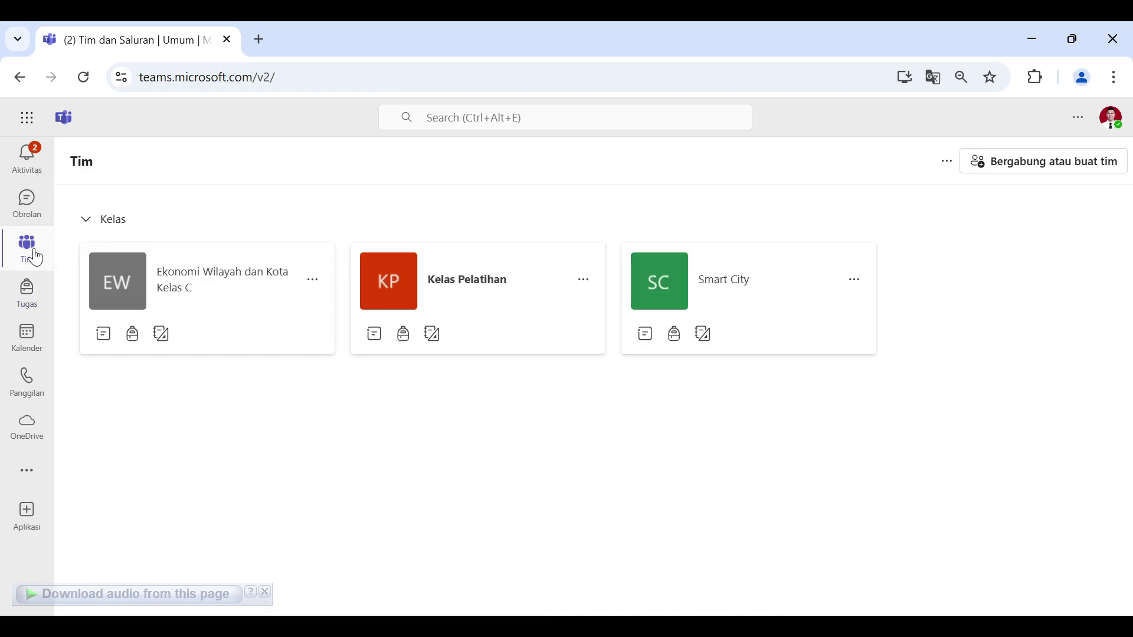
Step: In Ekonomi Wilayah dan Kota Kelas C's Tugas, view Siap untuk dinilai, Lewat jatuh tempo, then Dikembalikan assignments
click(225, 301)
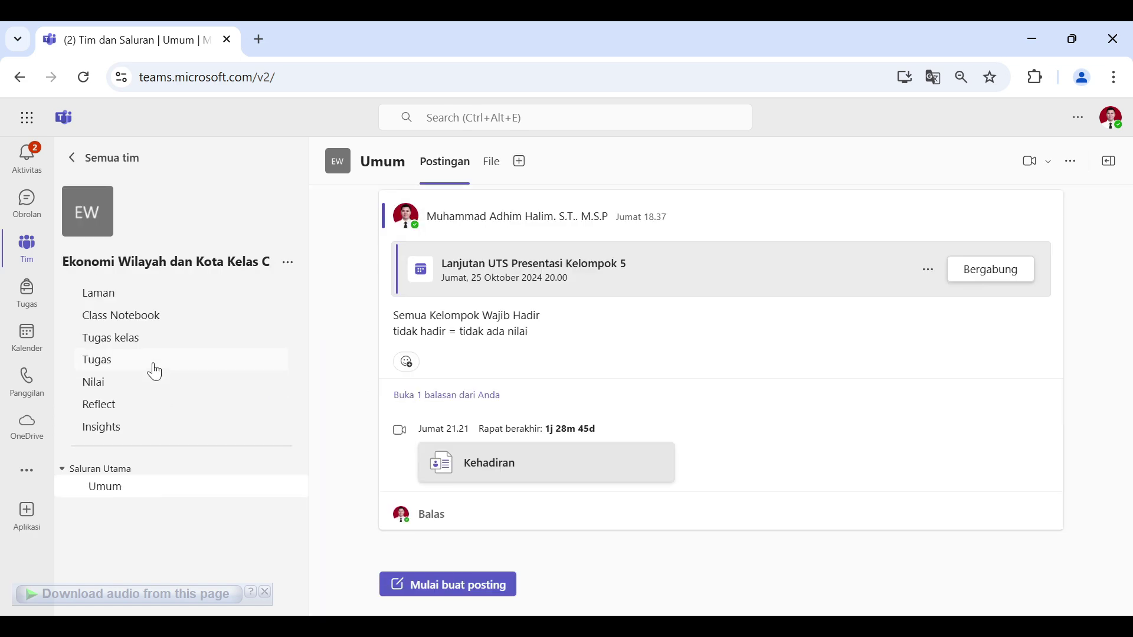
click(155, 372)
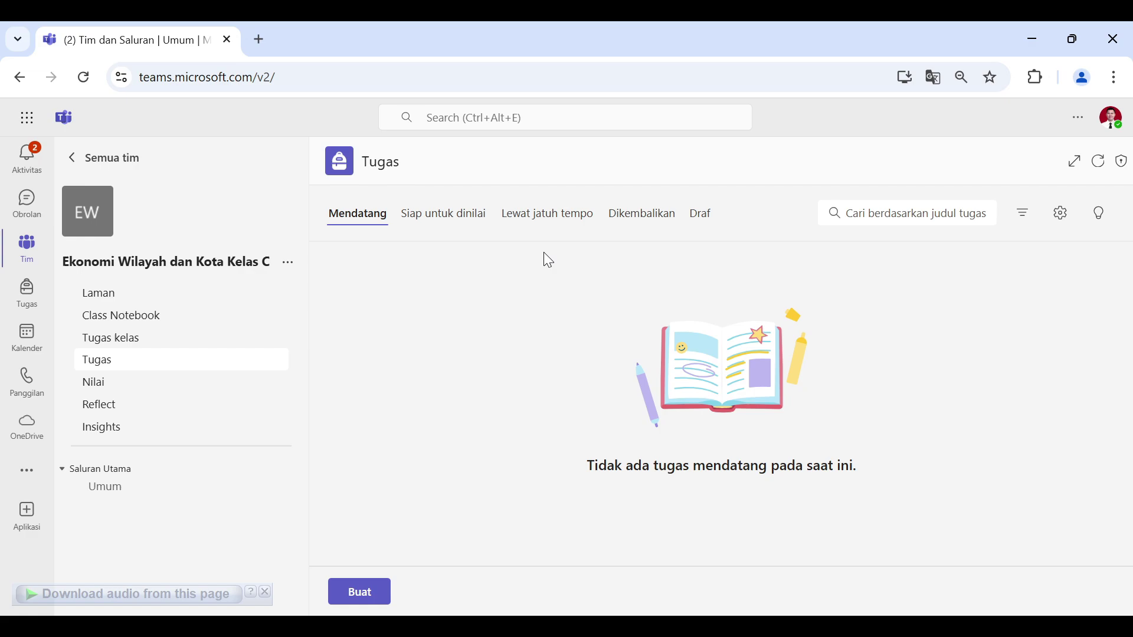
click(460, 232)
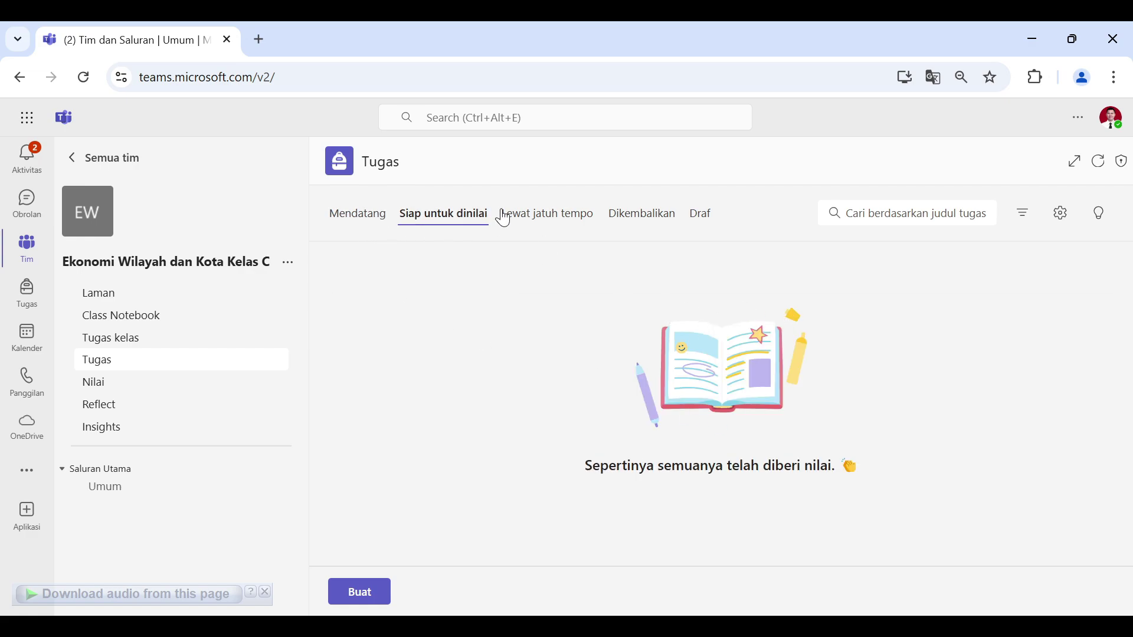
click(537, 216)
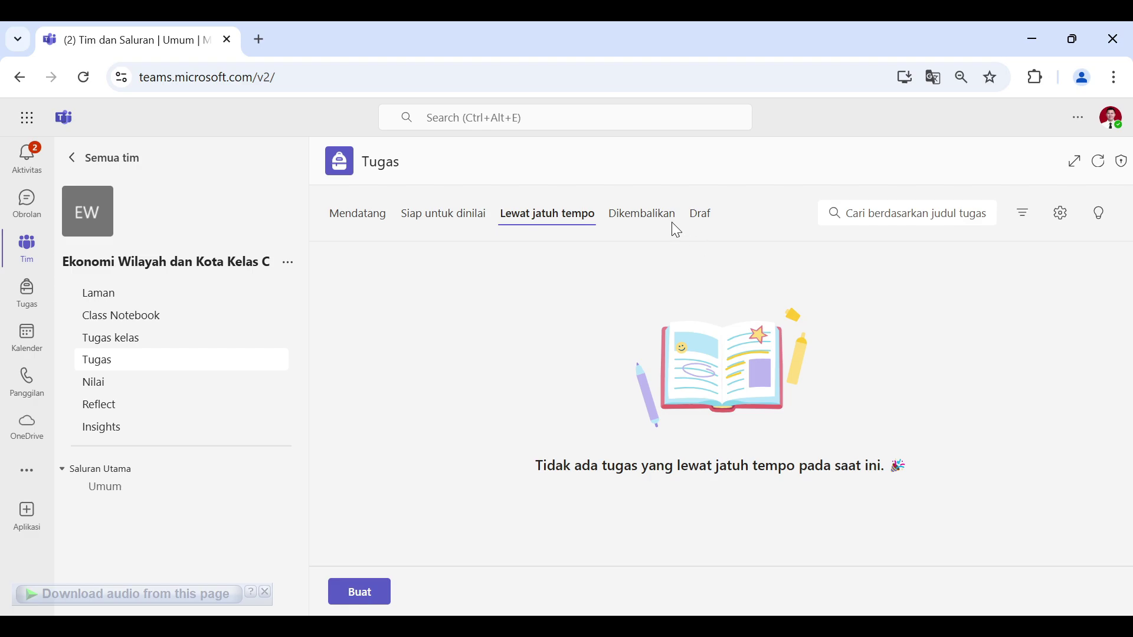
click(656, 220)
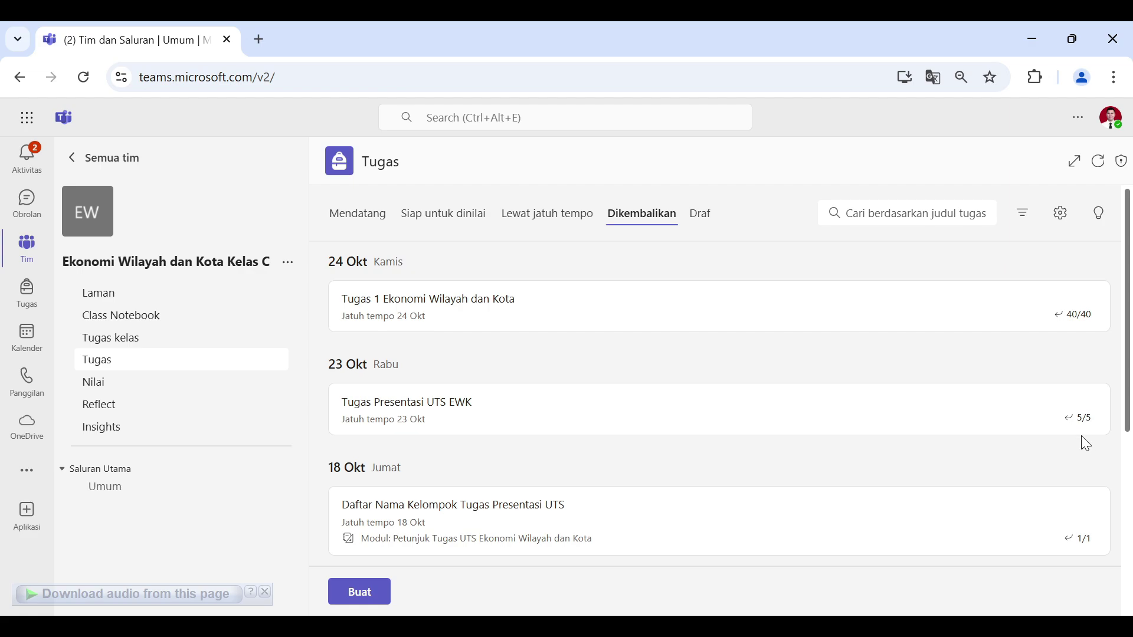
scroll(694, 435, down, 5)
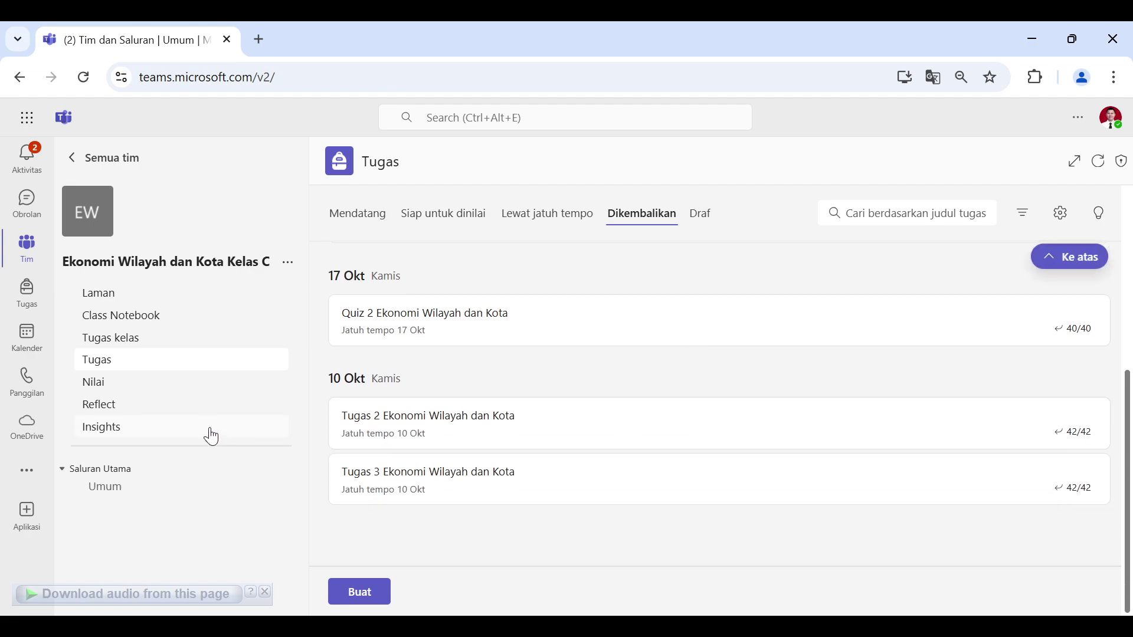
Step: Open the class gradebook and inspect a student's Tugas 1 grade, scrolling across the grid
click(151, 385)
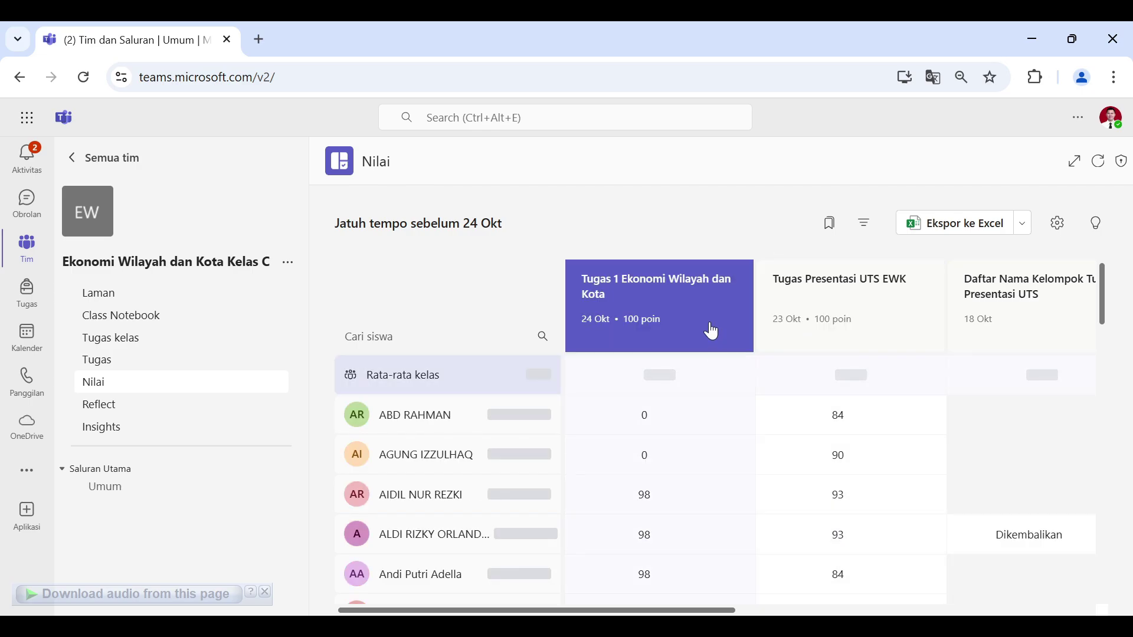
scroll(710, 328, down, 1)
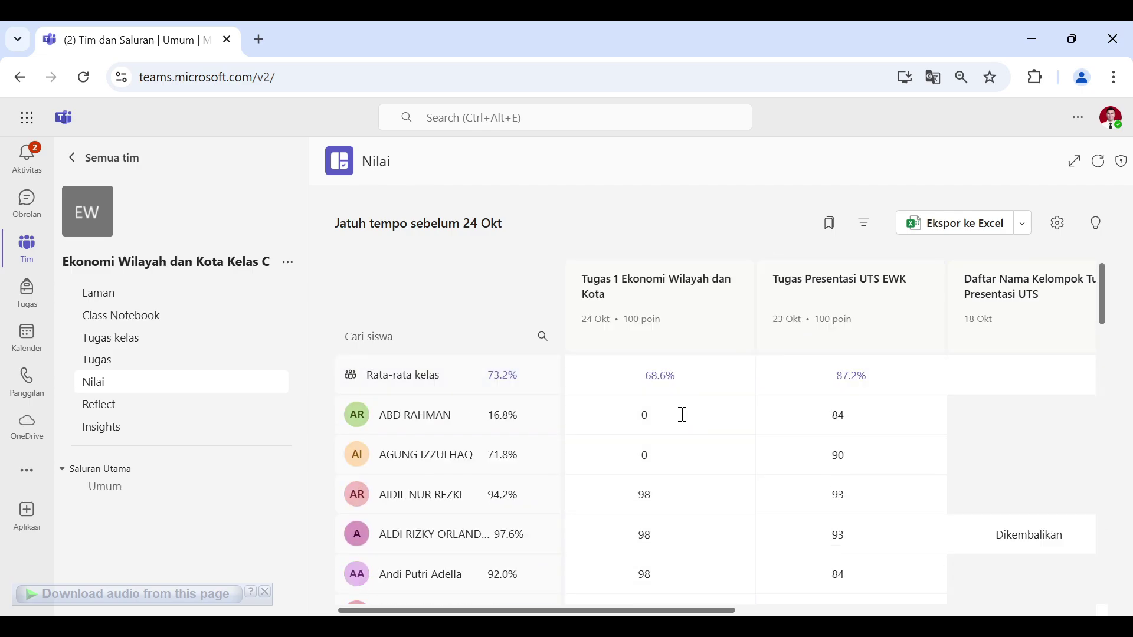
click(680, 415)
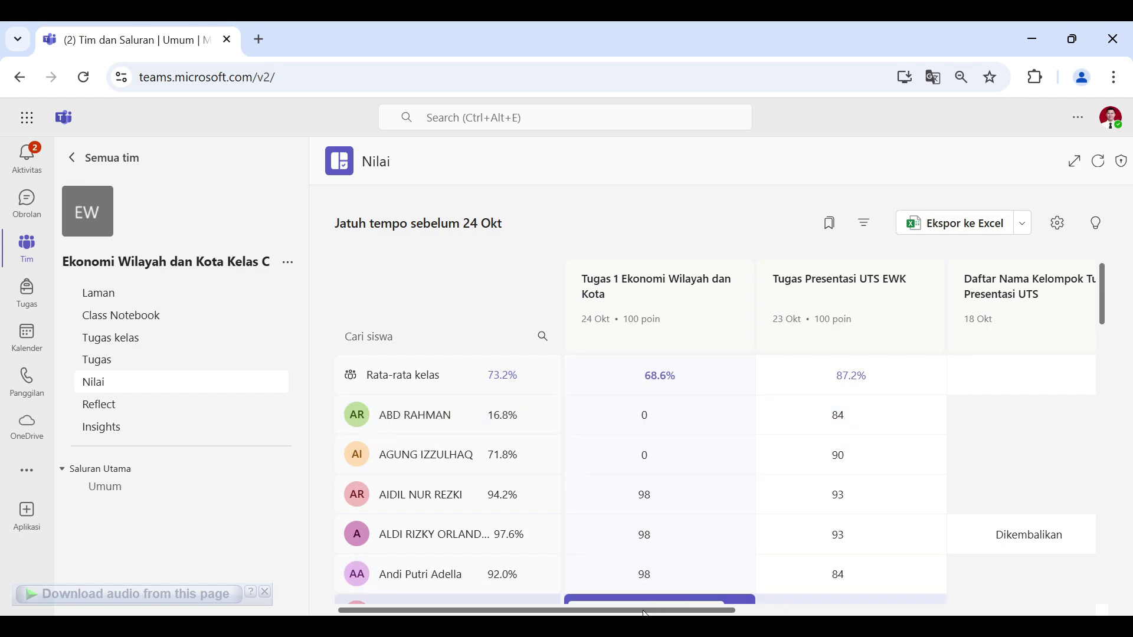
drag(659, 612, 620, 609)
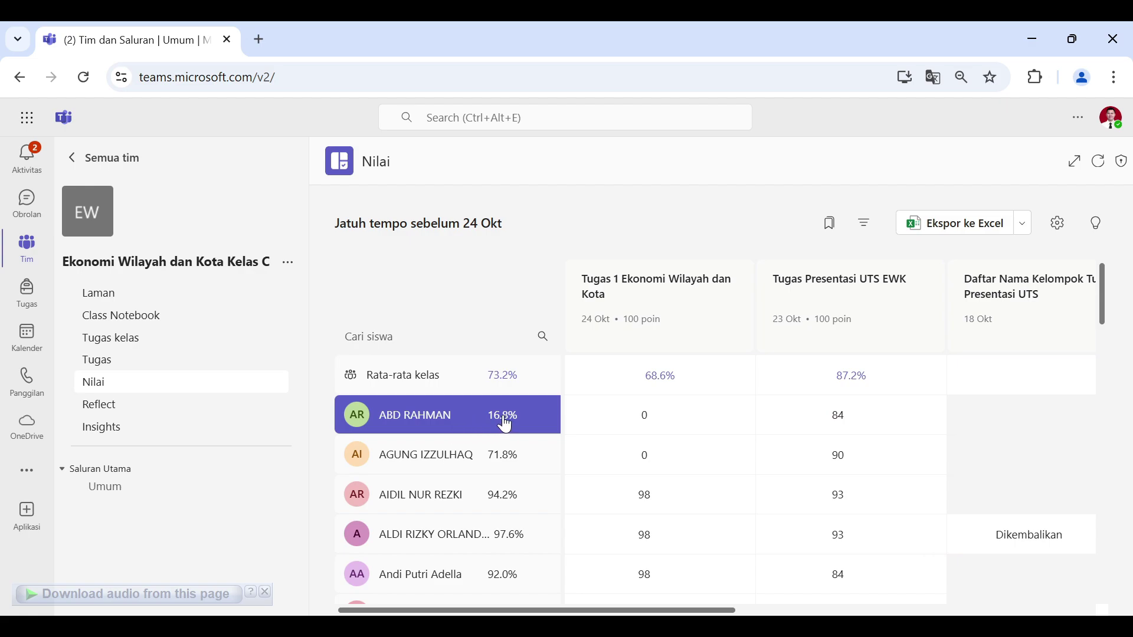
drag(678, 611, 889, 614)
Step: Check the student's Quiz 2 grade, scroll through all students' grades, then open class Insights
click(882, 413)
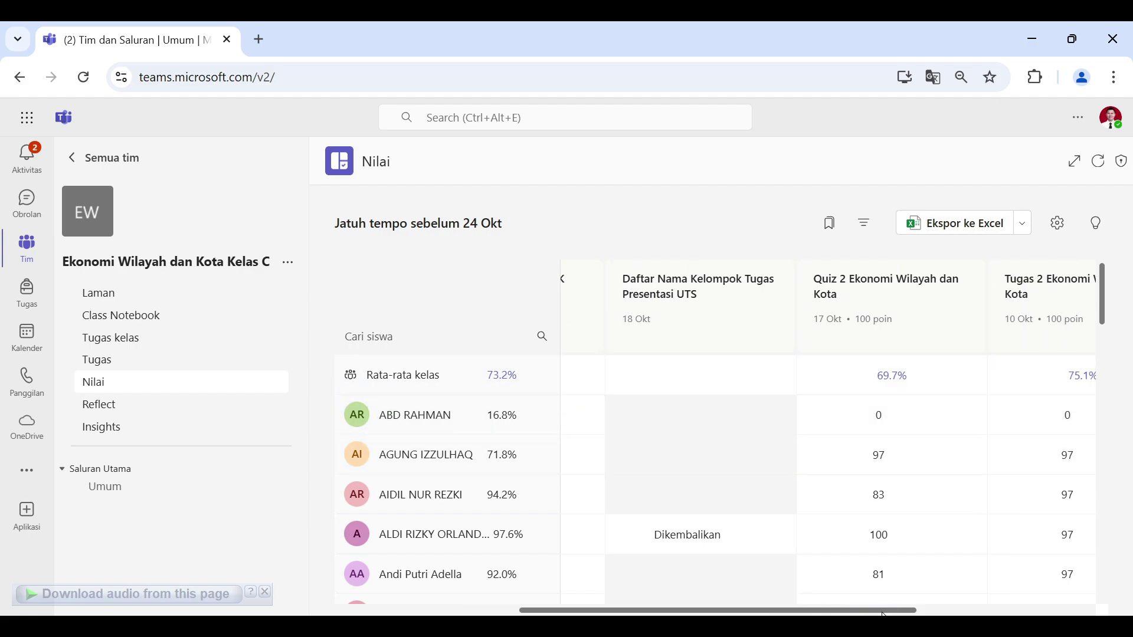
drag(883, 613, 1055, 596)
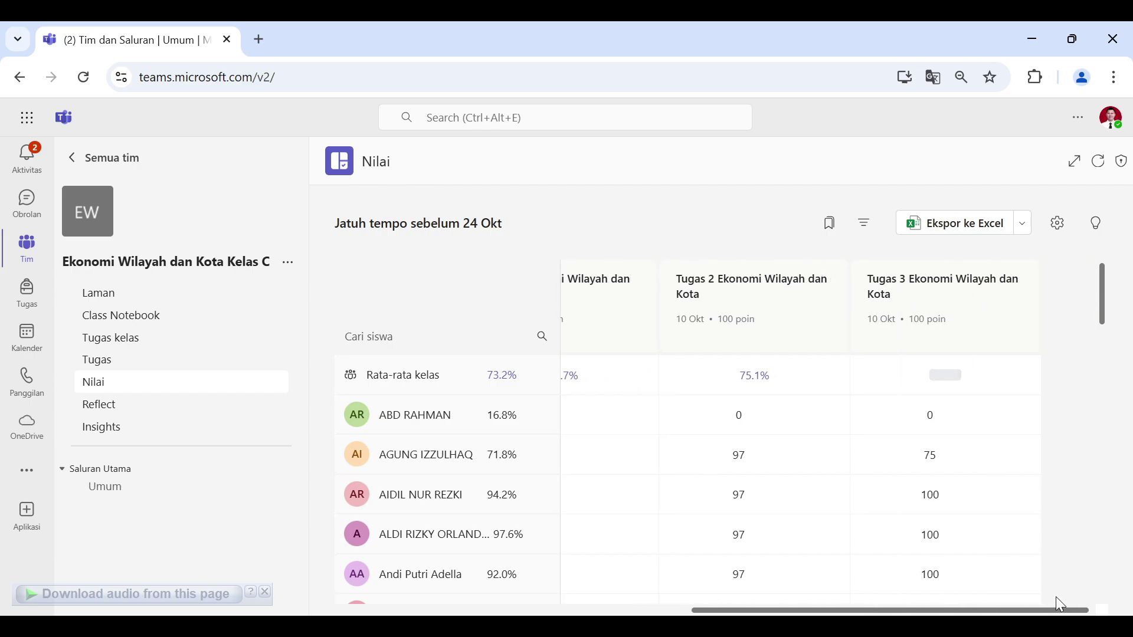
drag(911, 597, 639, 597)
scroll(759, 445, down, 10)
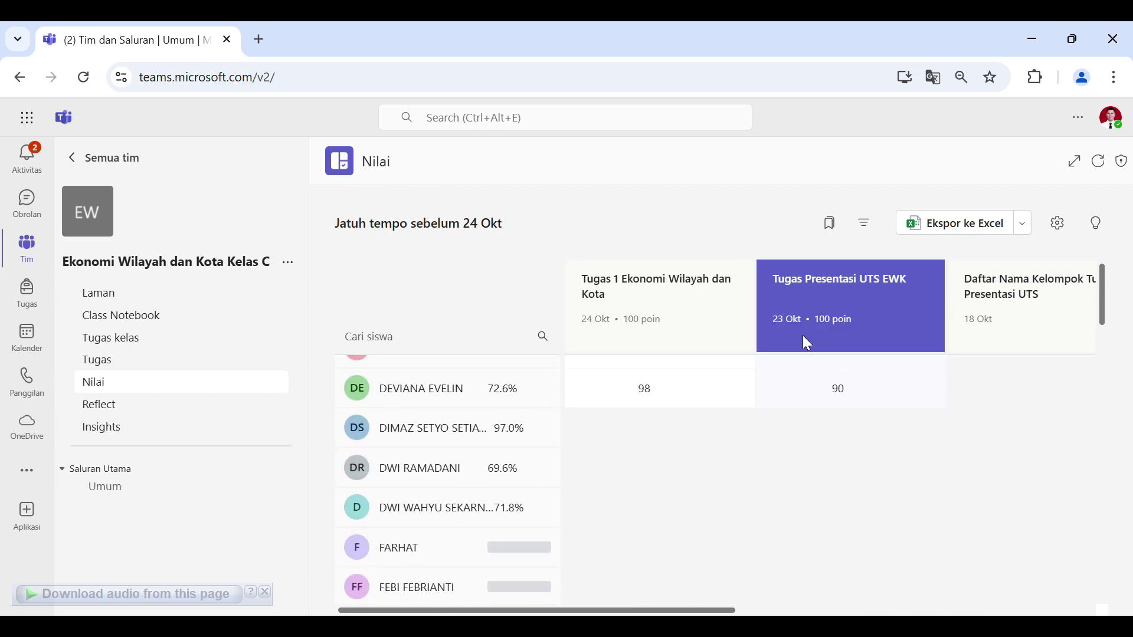
scroll(892, 434, down, 5)
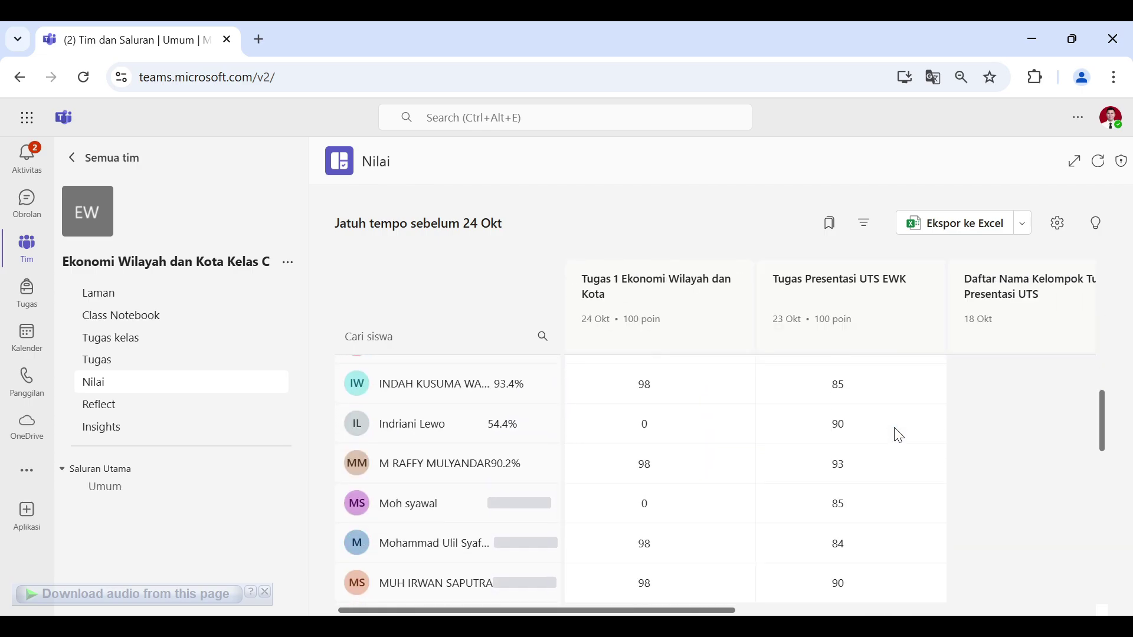
scroll(893, 434, down, 5)
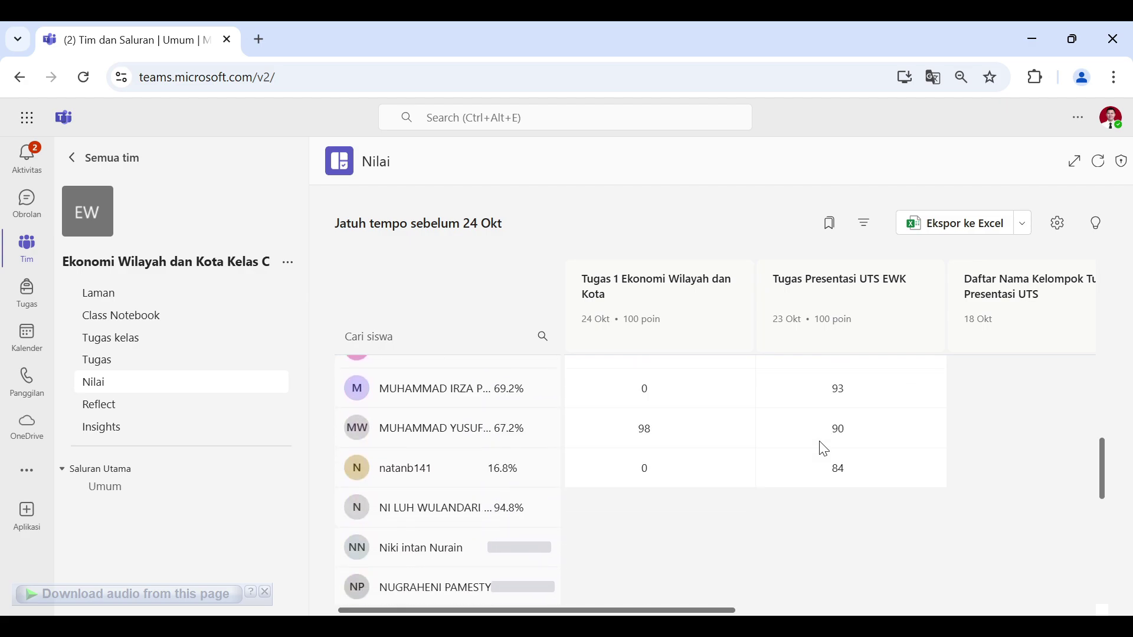
scroll(892, 435, down, 3)
click(115, 435)
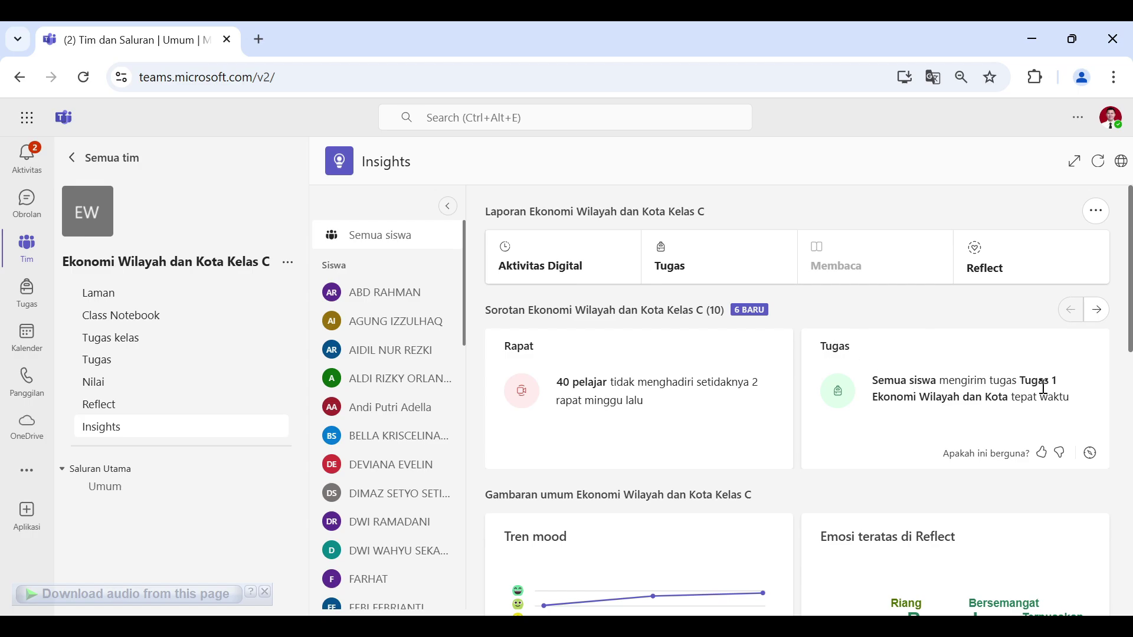
scroll(1092, 396, down, 6)
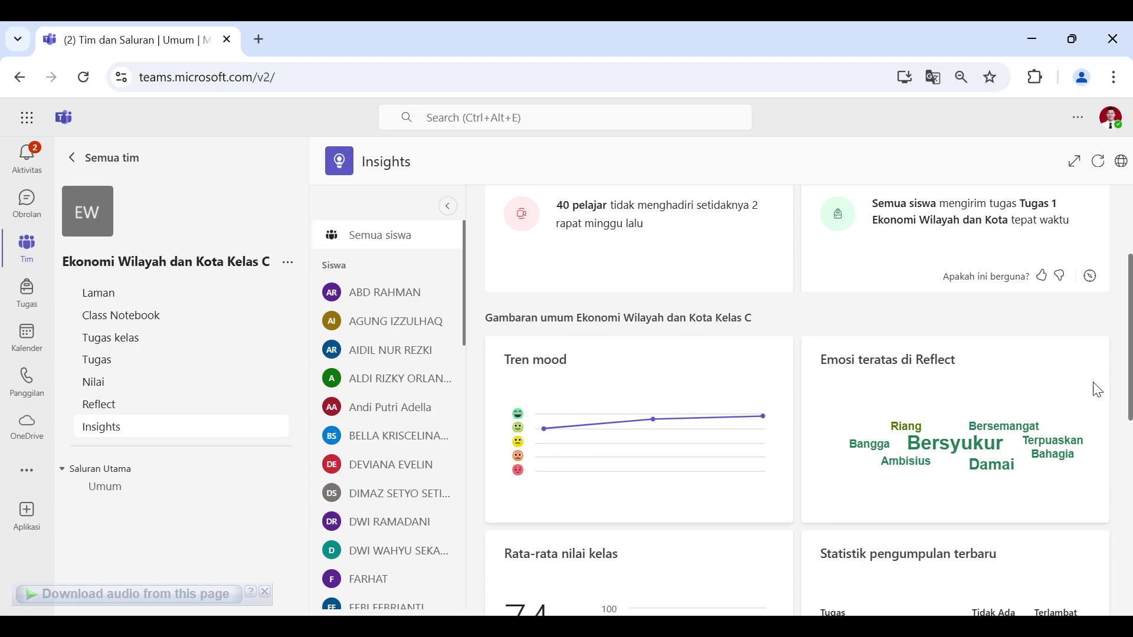
scroll(1094, 388, up, 3)
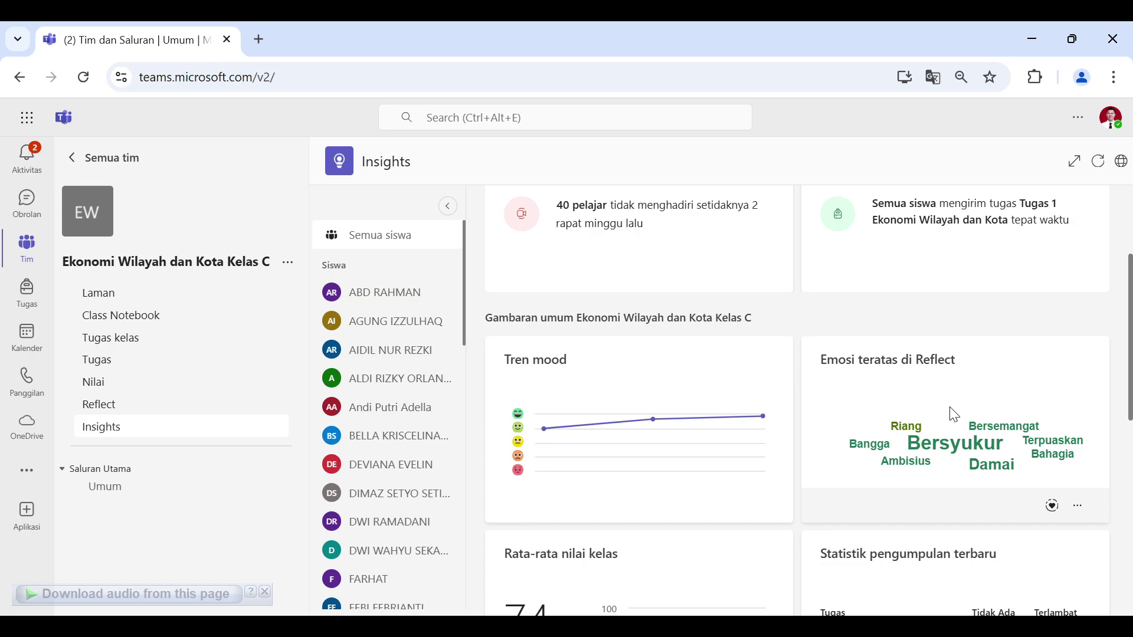
scroll(1041, 332, down, 1)
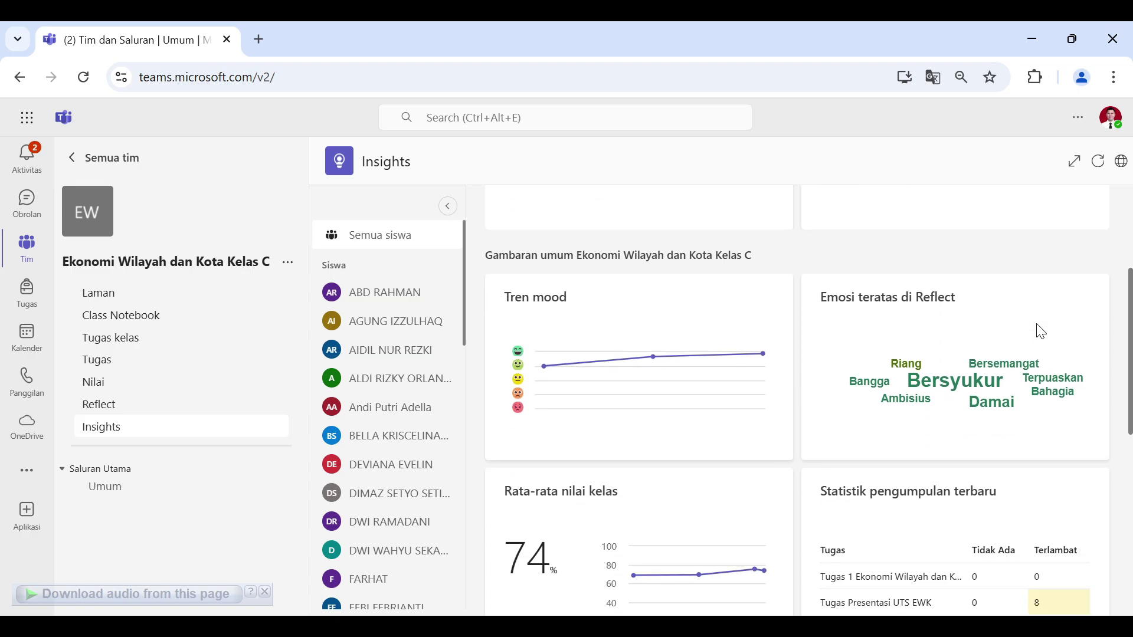
scroll(1040, 331, down, 2)
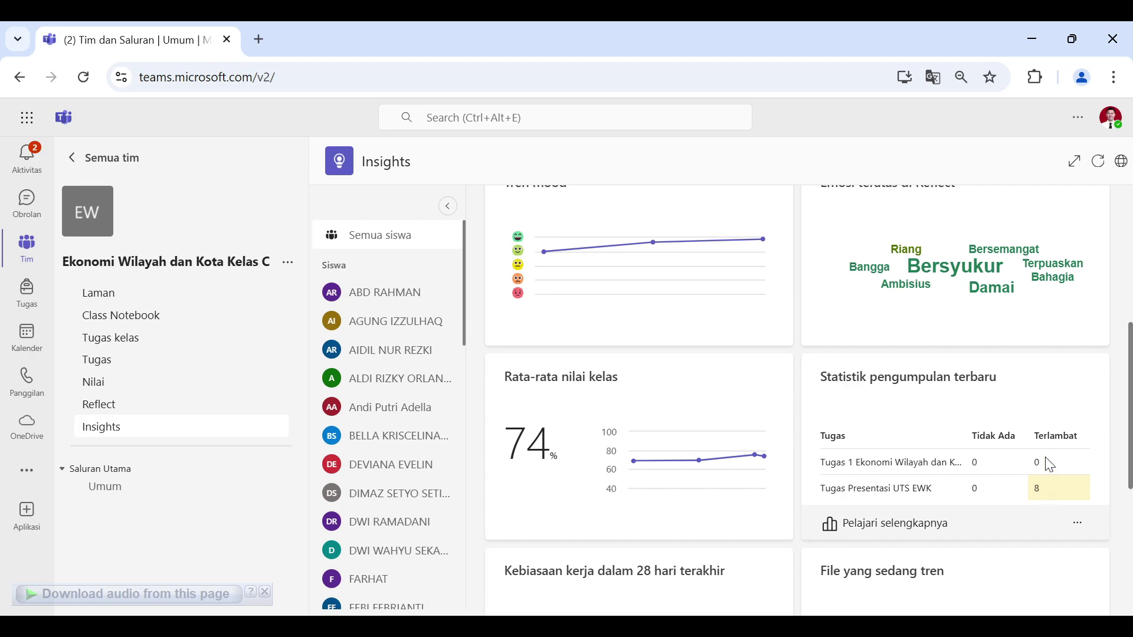
scroll(1049, 464, down, 2)
scroll(1049, 458, down, 4)
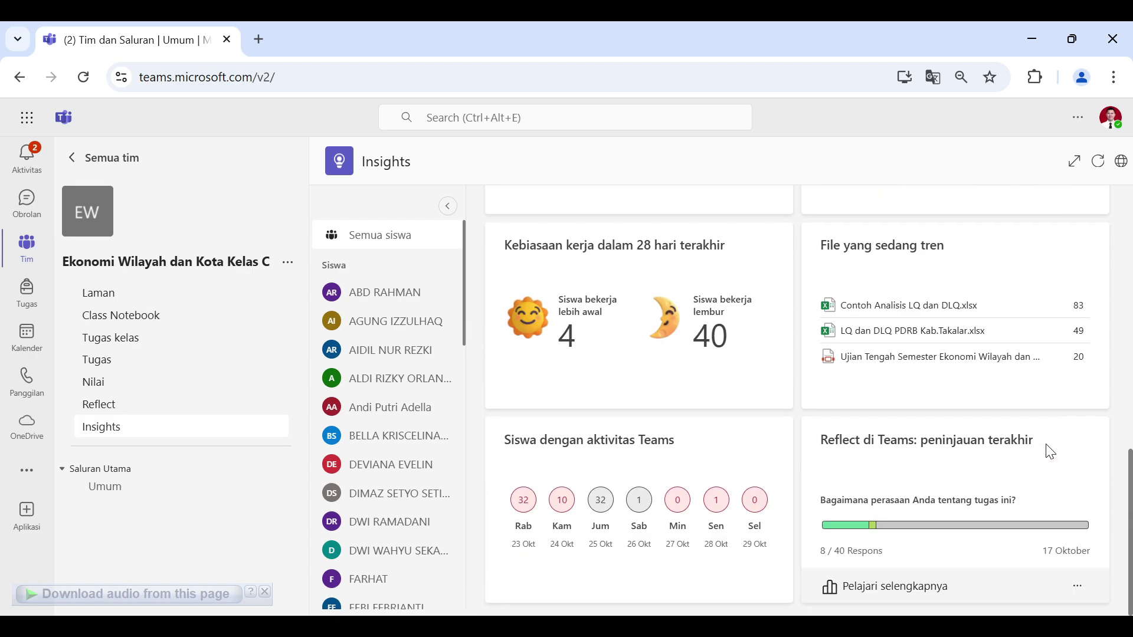
scroll(1050, 452, up, 12)
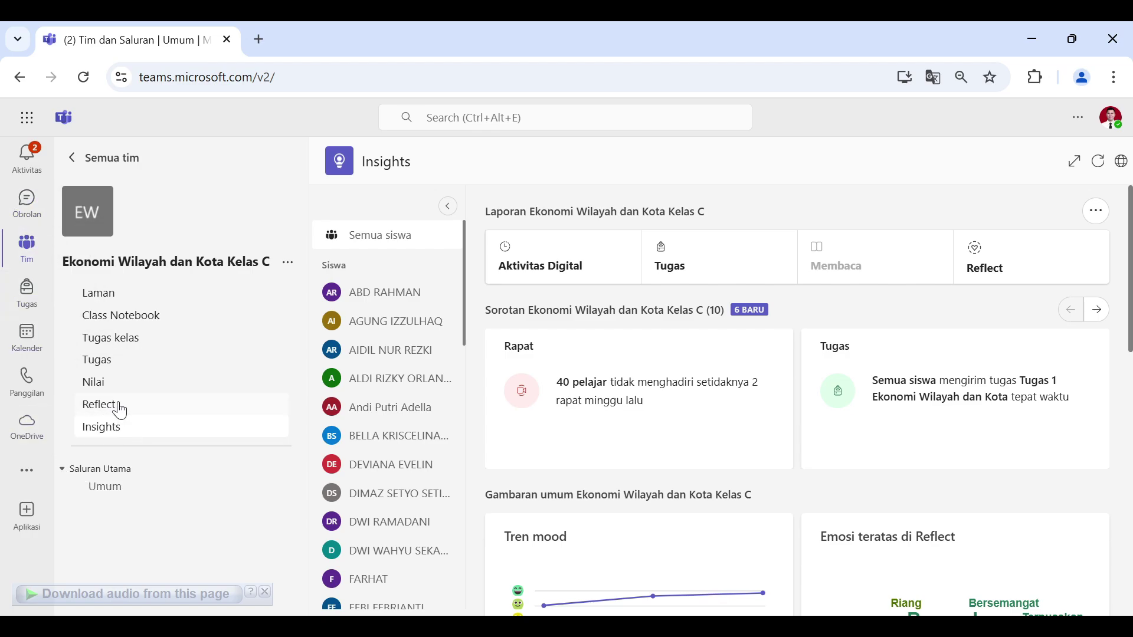
Step: Open the Umum channel posts and view the Meet menu's Rapat sekarang and Jadwalkan rapat options
click(137, 497)
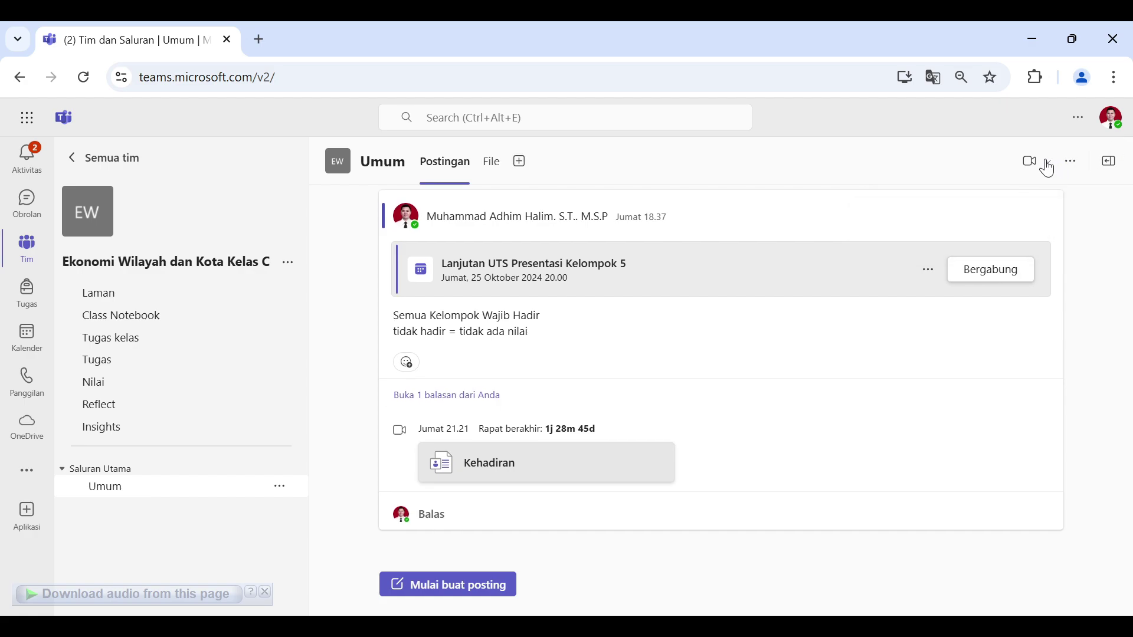
click(1046, 164)
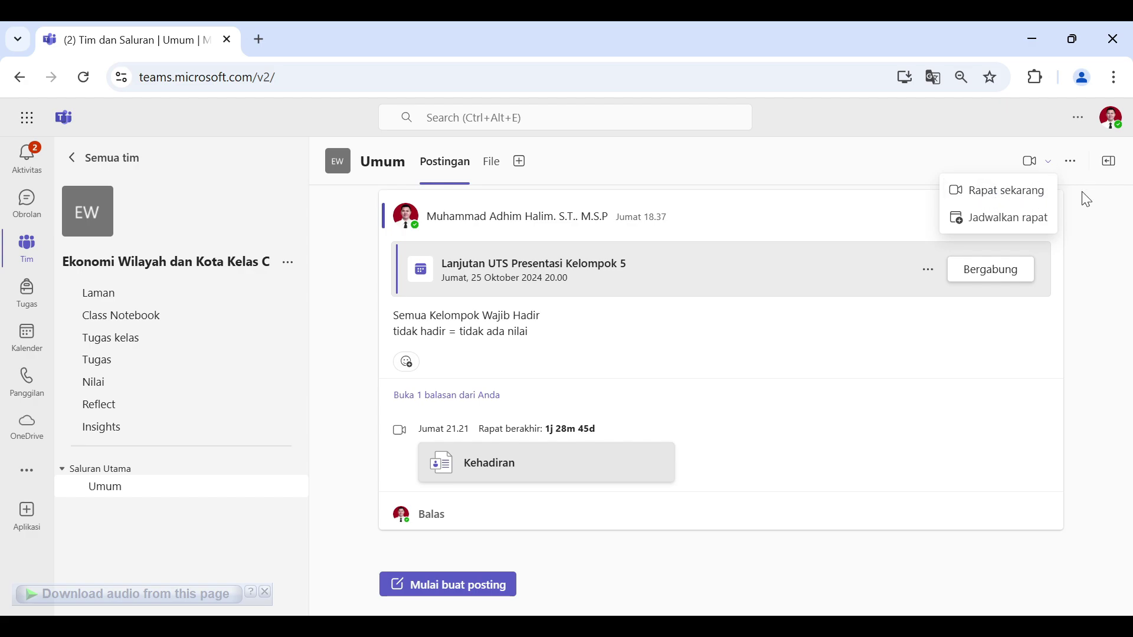
click(136, 499)
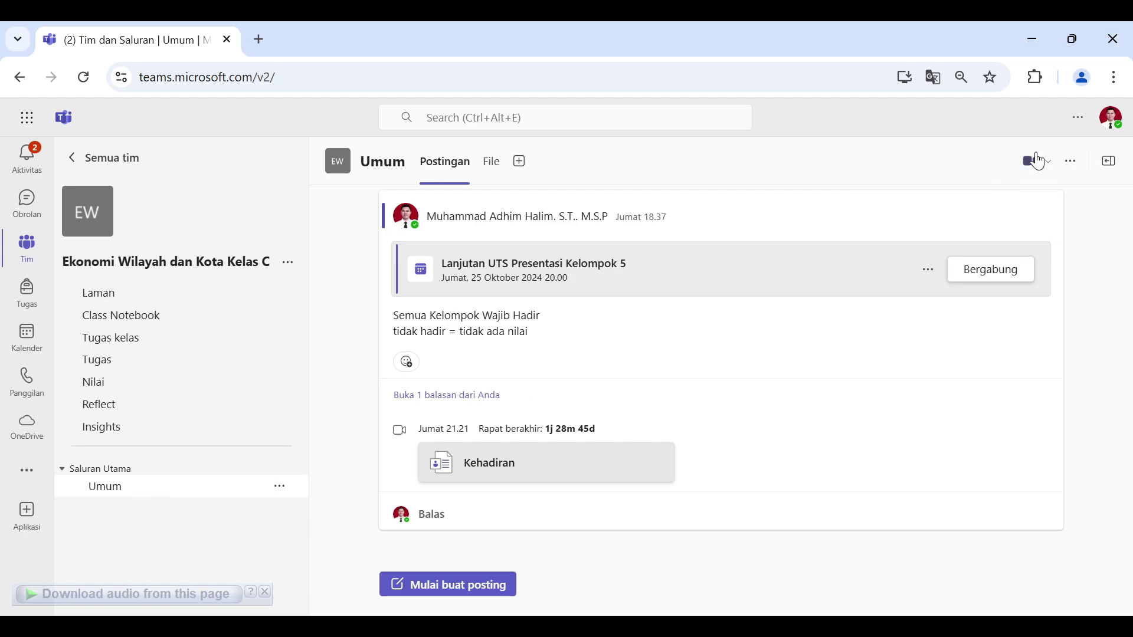
click(1048, 165)
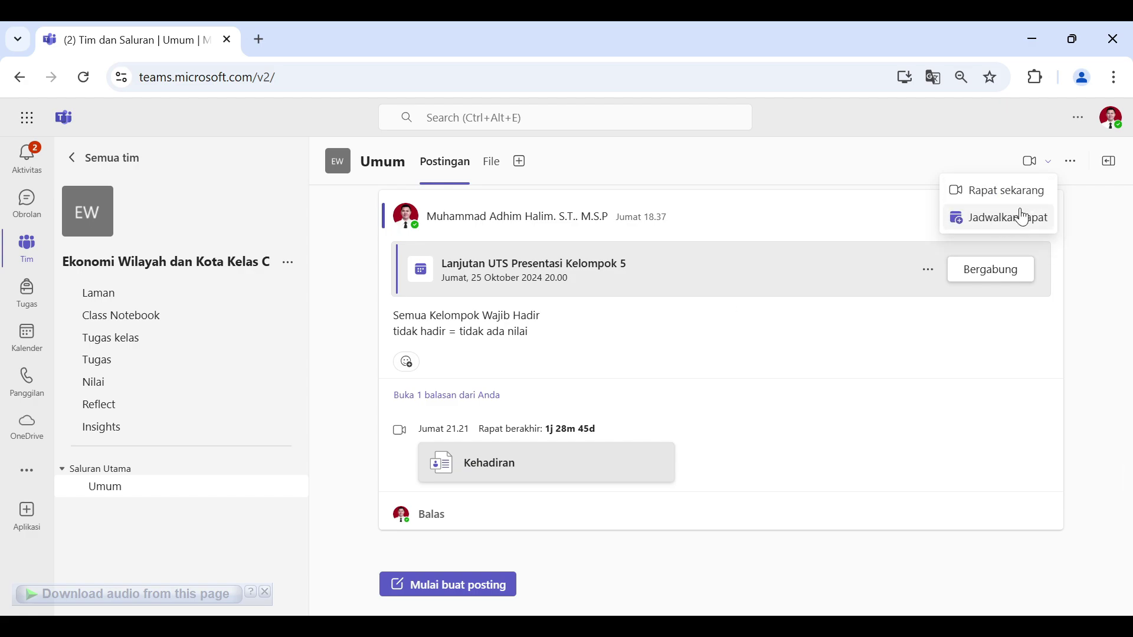
click(143, 531)
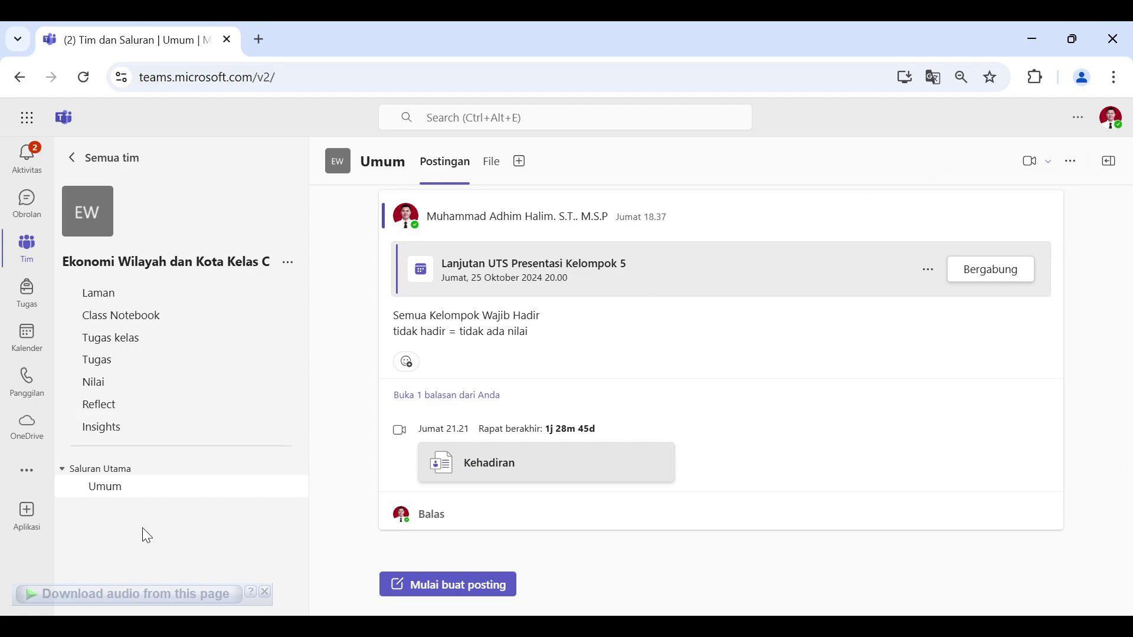